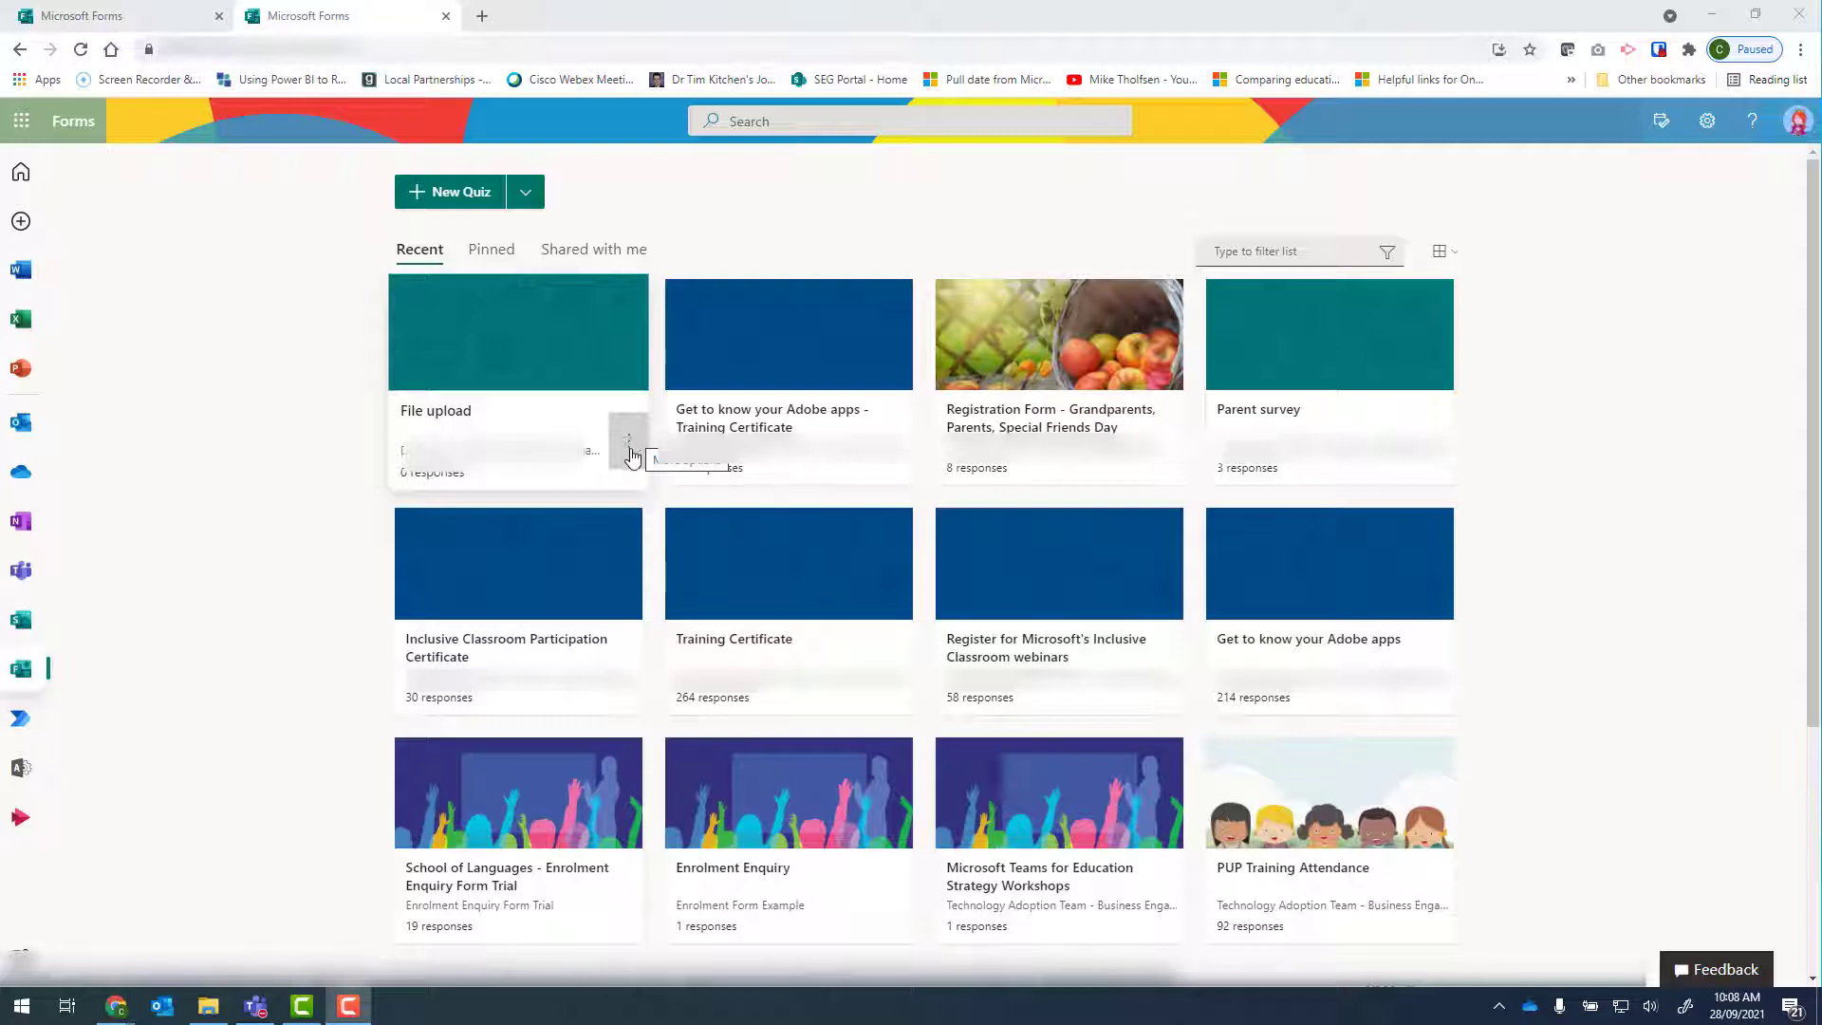
Move the File upload form to the Power Automate Examples group.
click(631, 444)
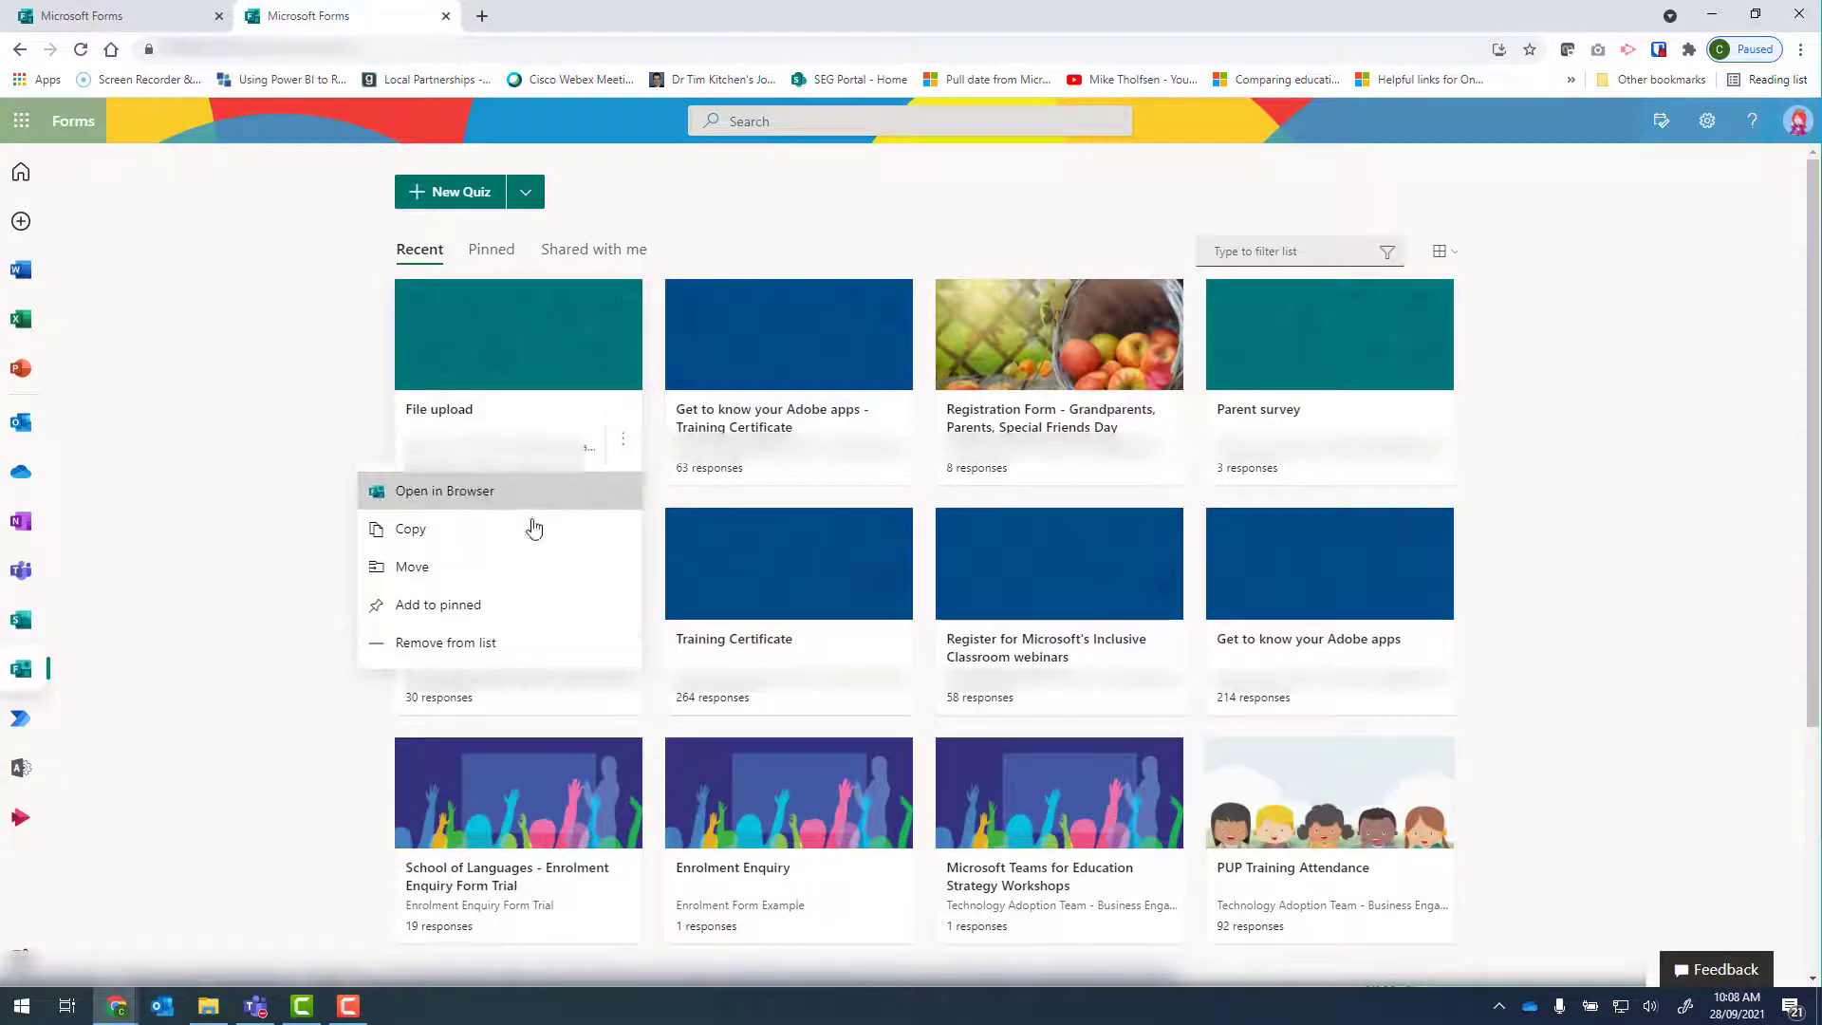
click(487, 578)
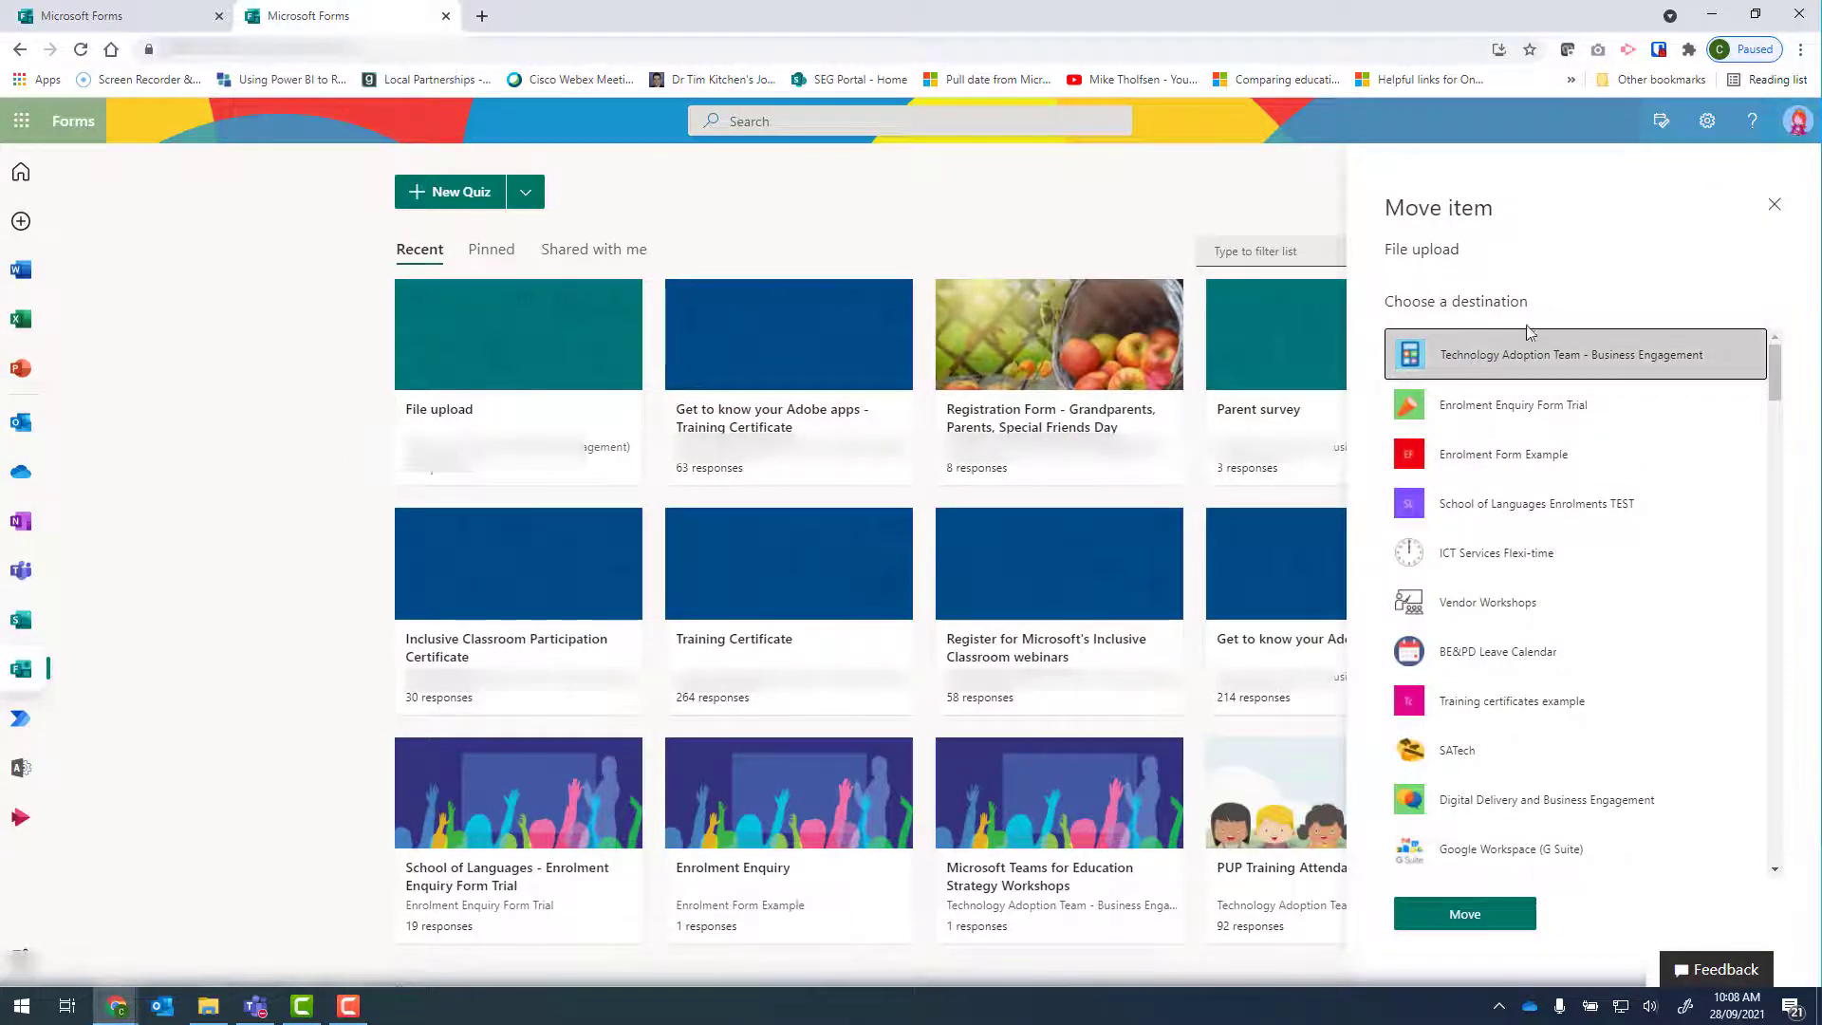
scroll(1595, 503, down, 6)
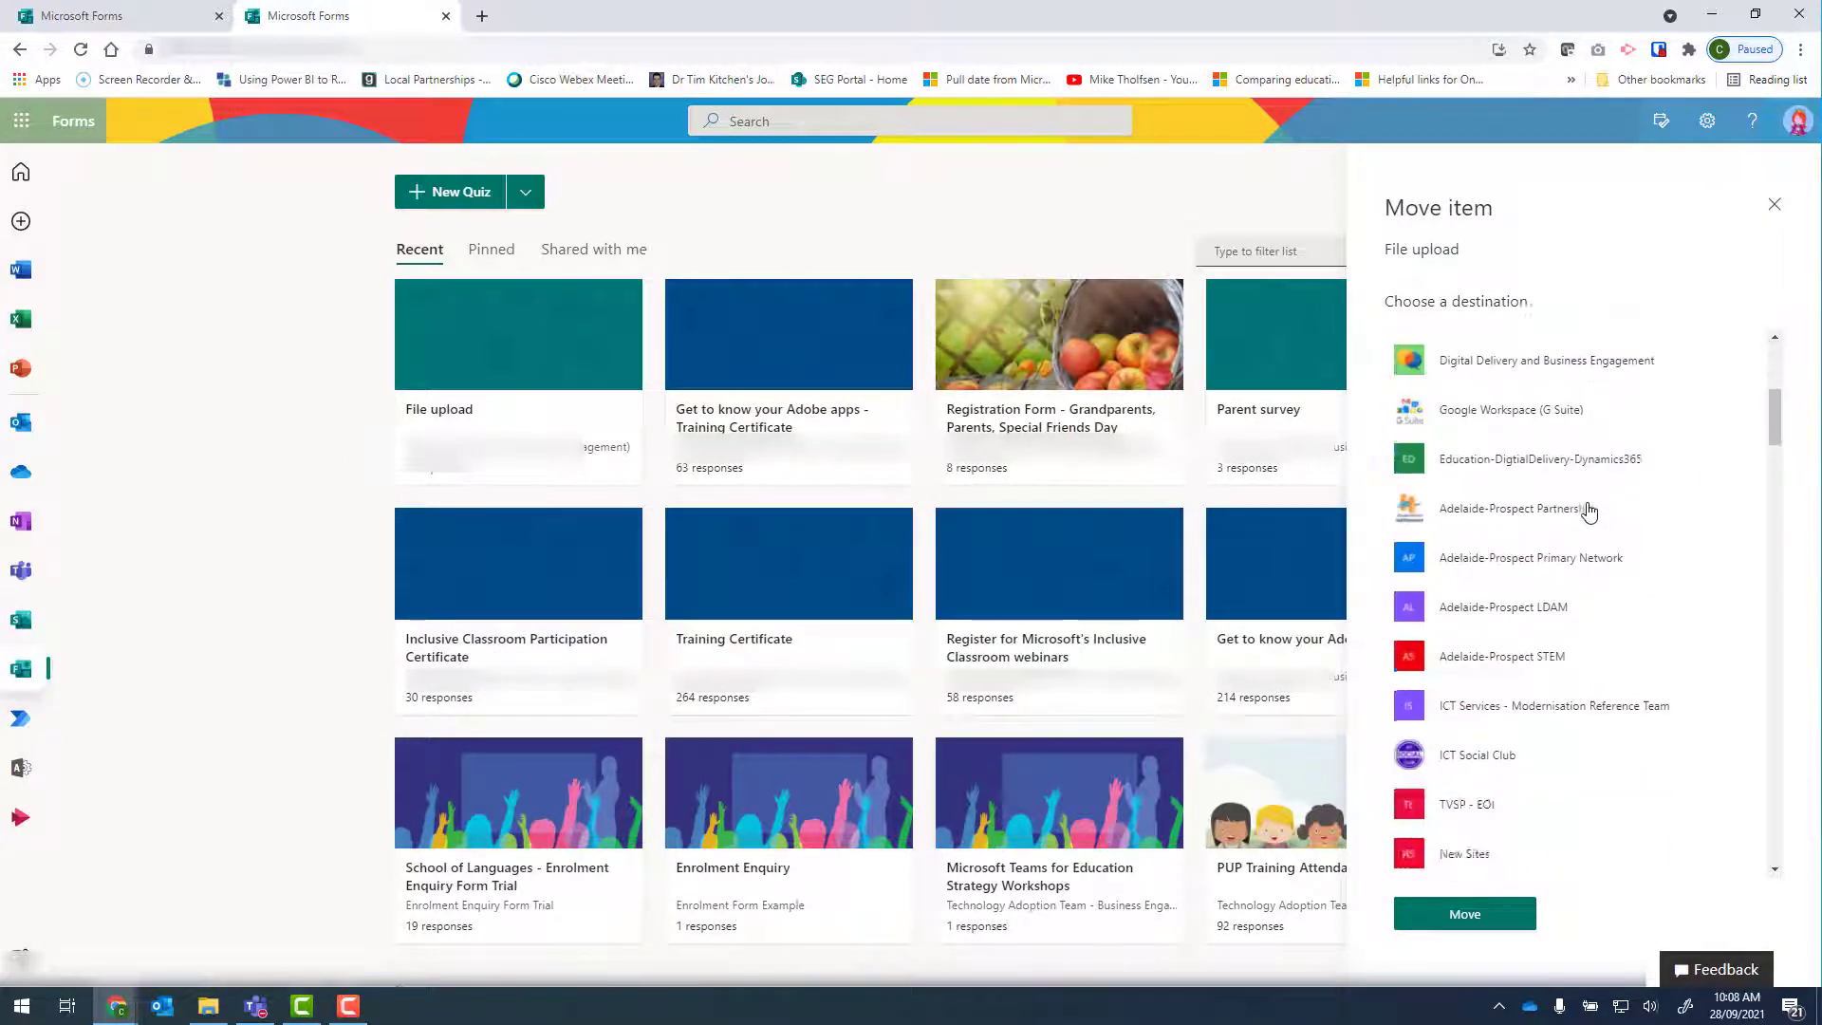
scroll(1590, 513, down, 5)
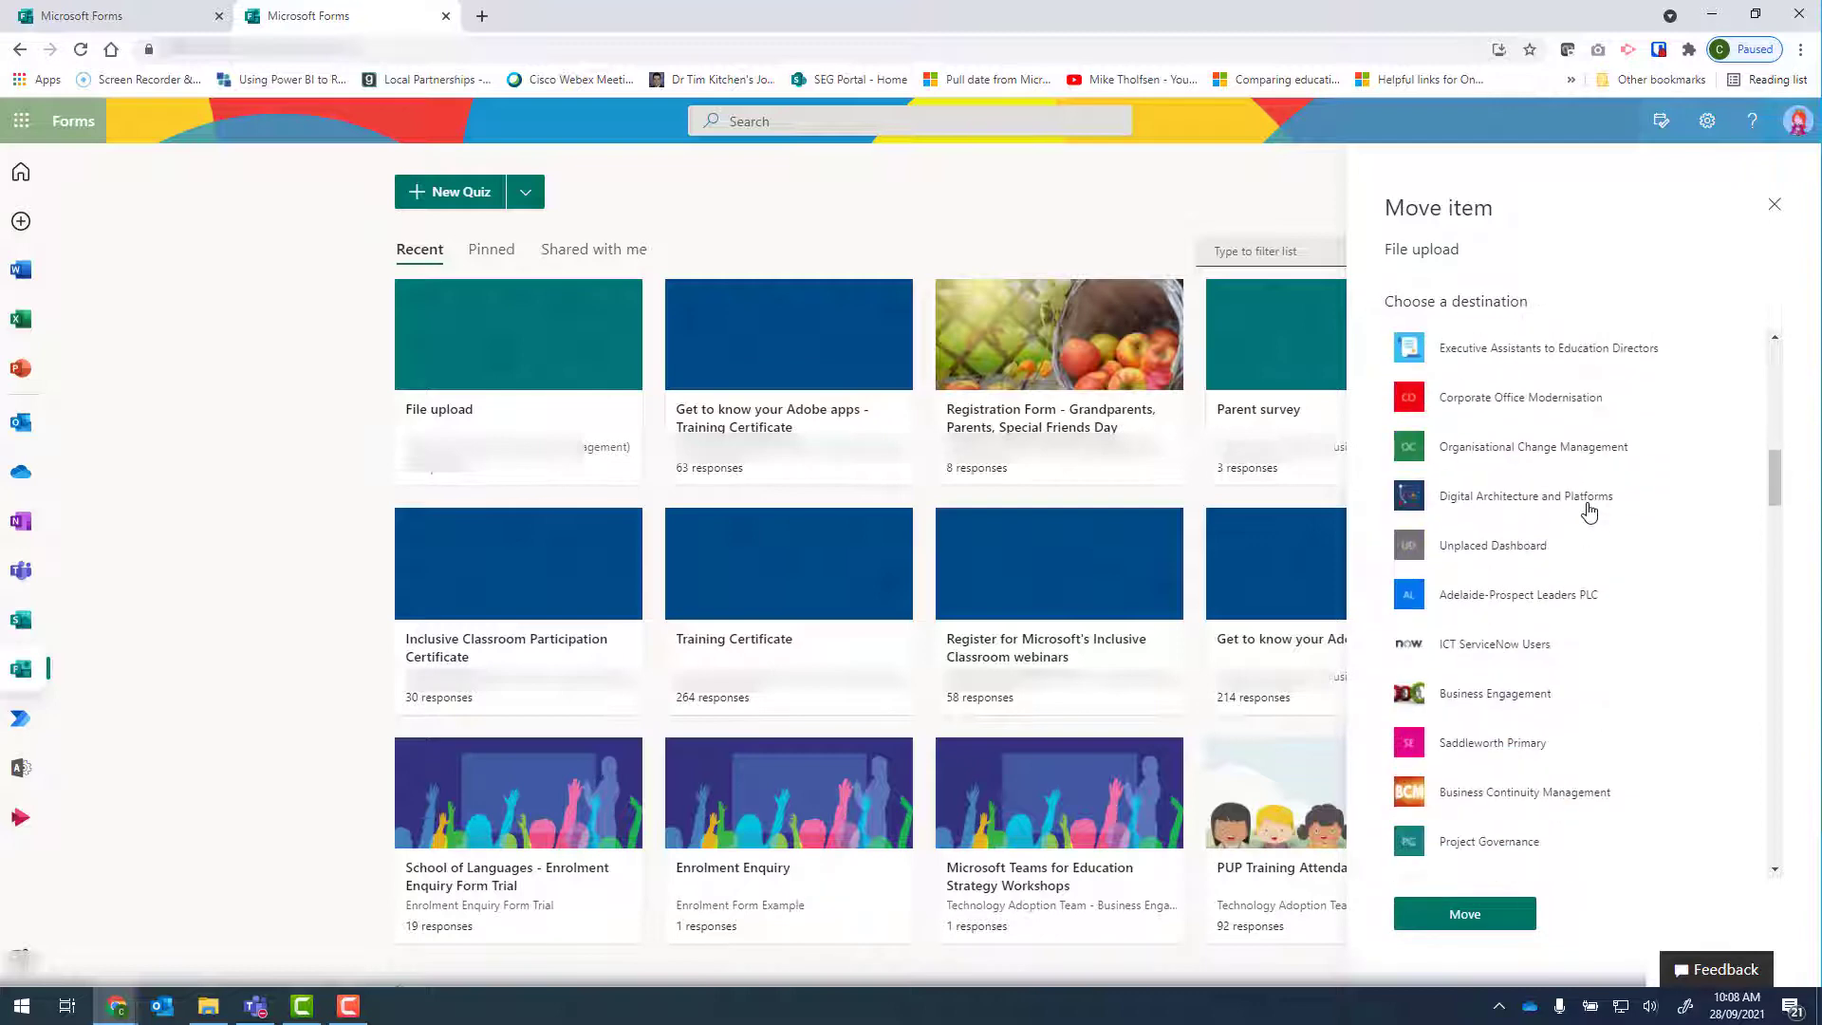
scroll(1590, 513, down, 15)
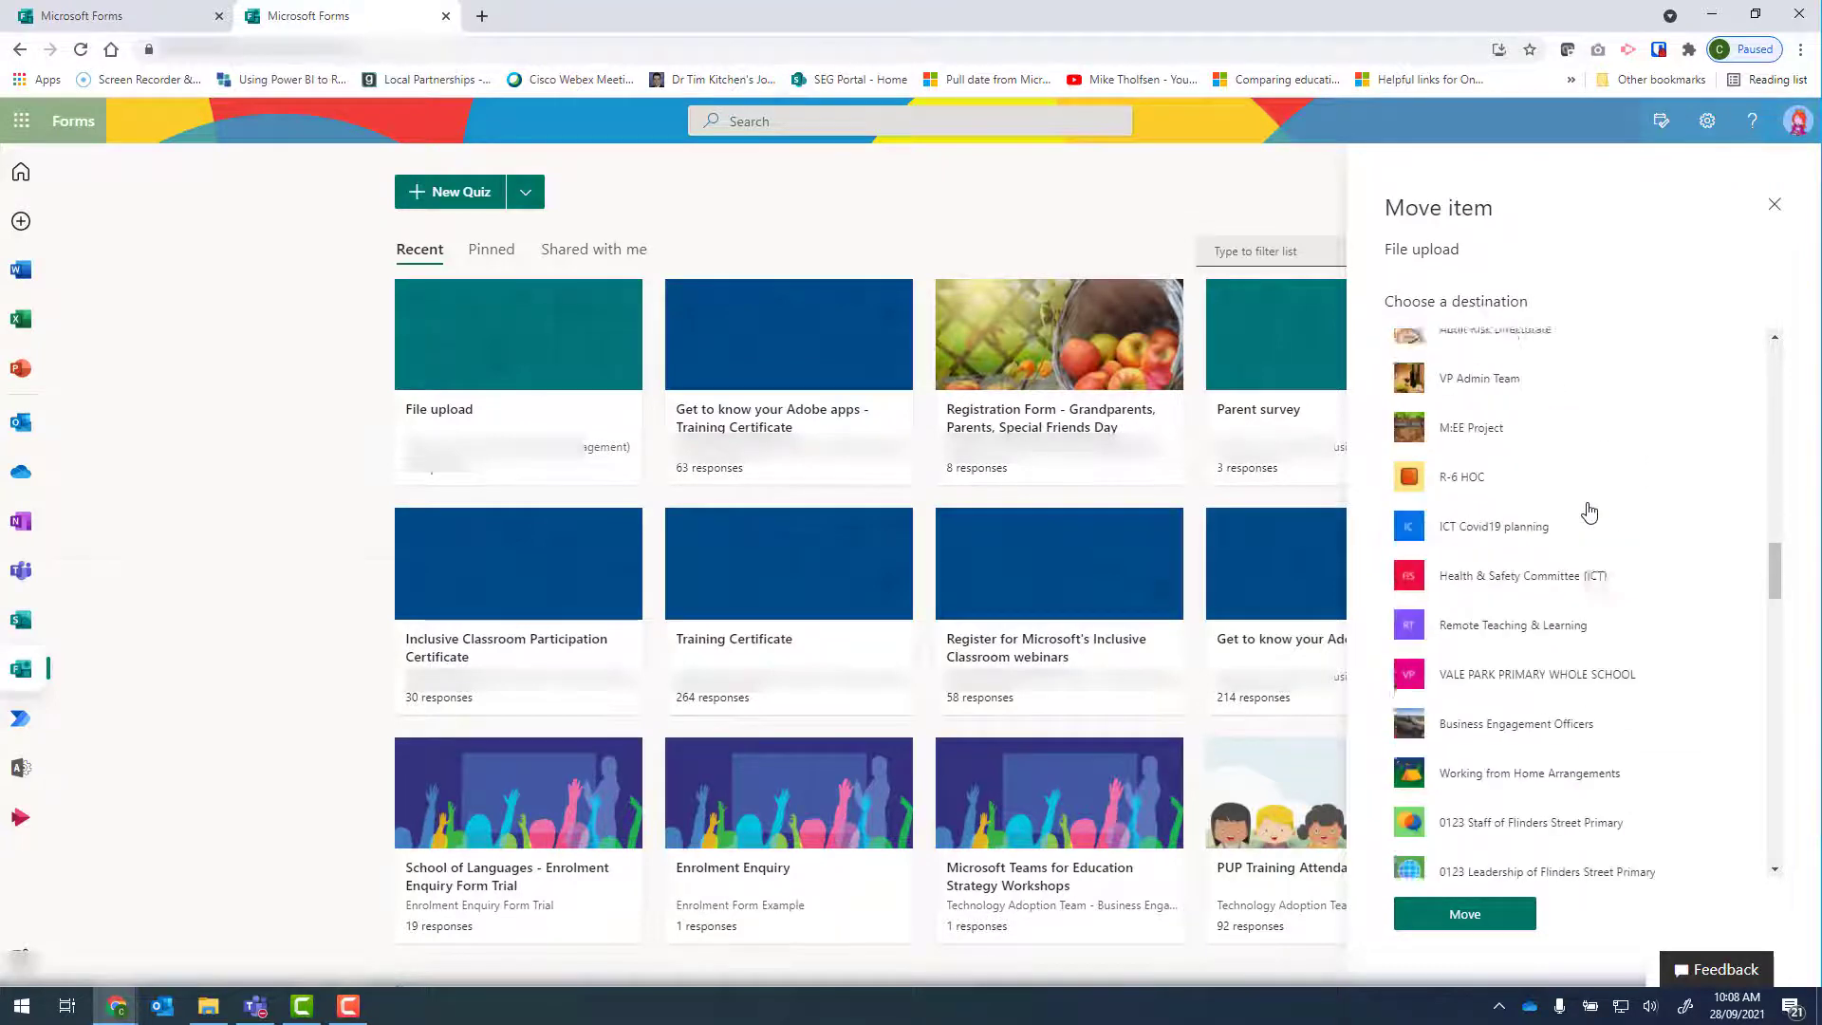
scroll(1585, 541, down, 5)
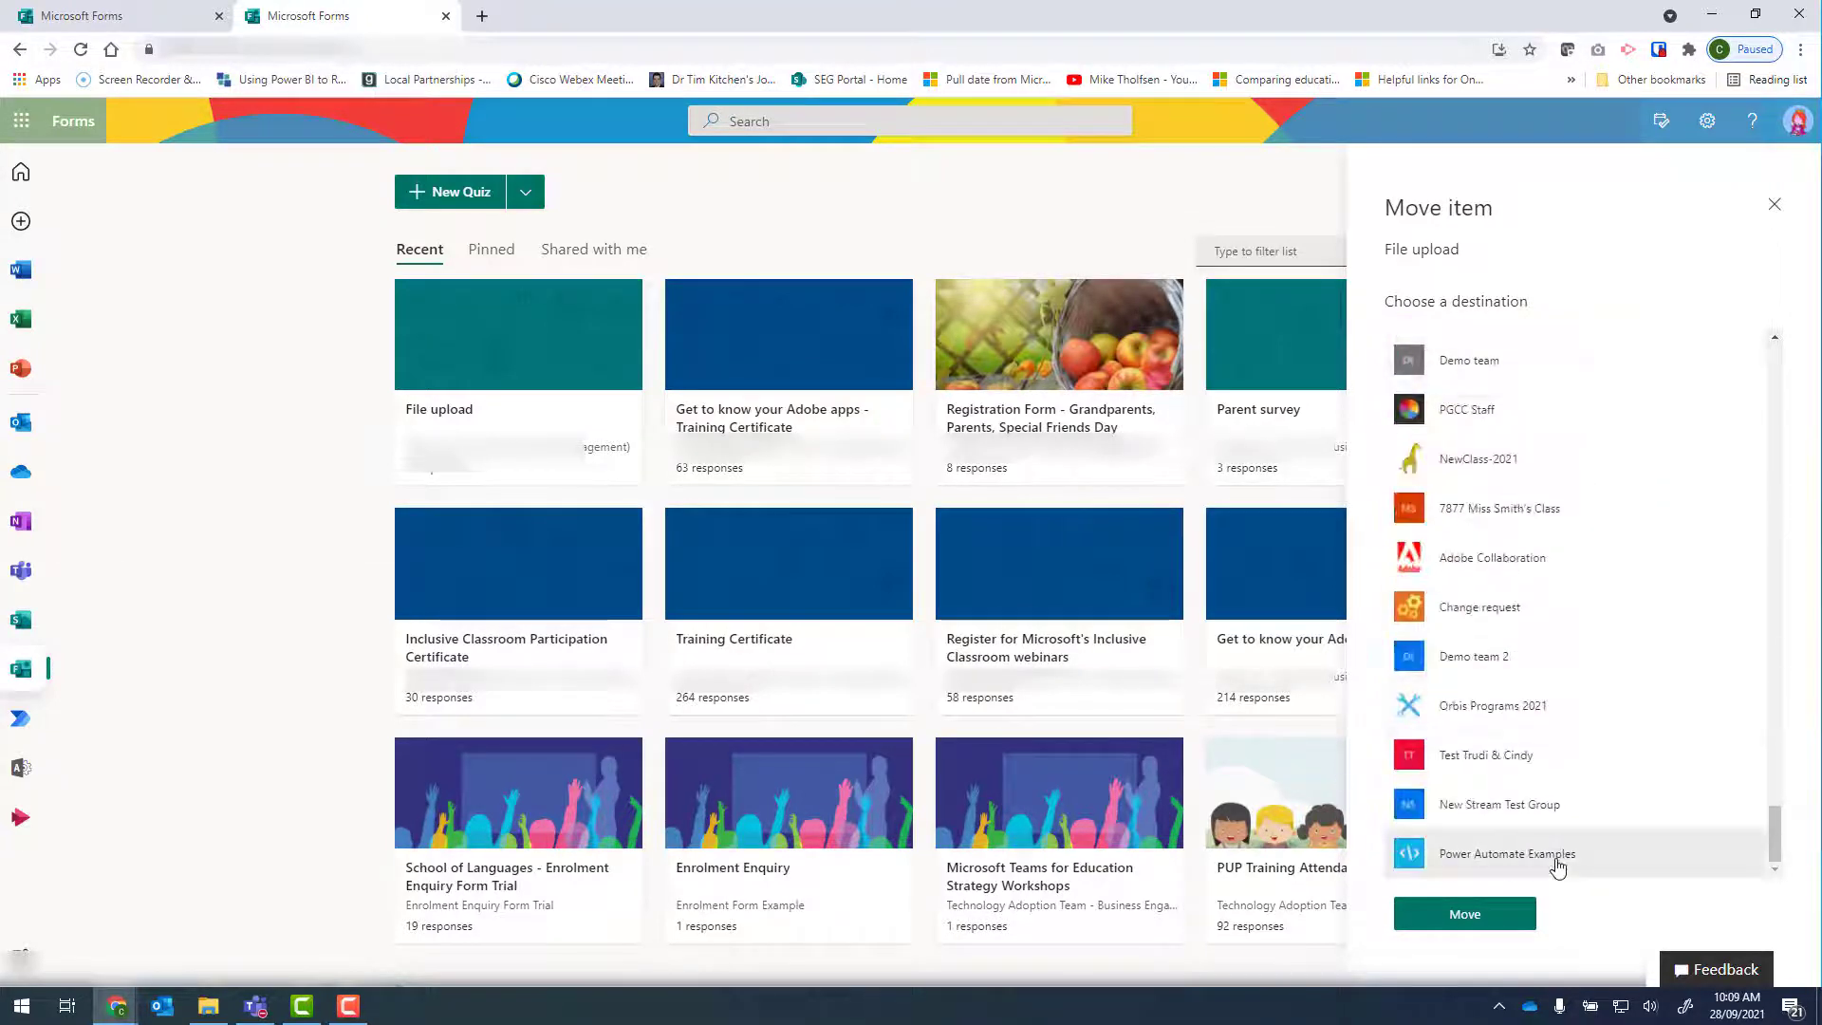
click(1558, 858)
click(1493, 916)
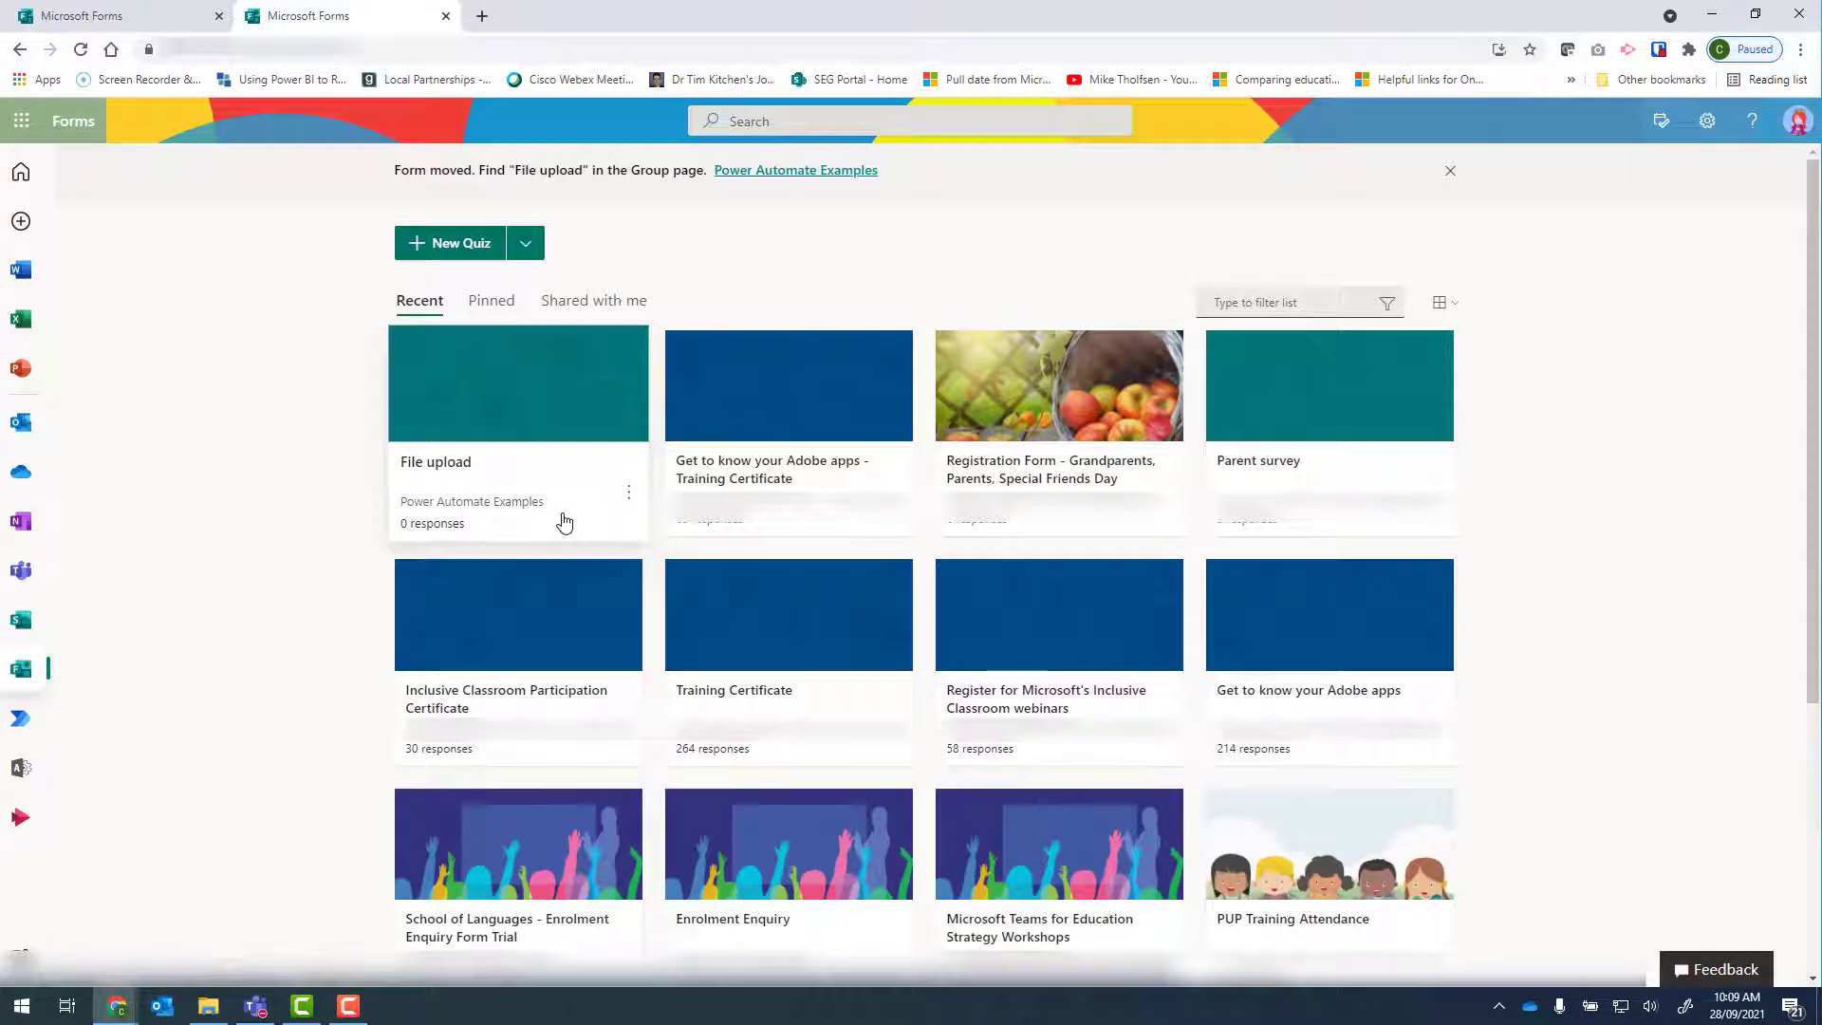
Open the File upload form and review its settings for who can respond and how responses are handled.
click(505, 423)
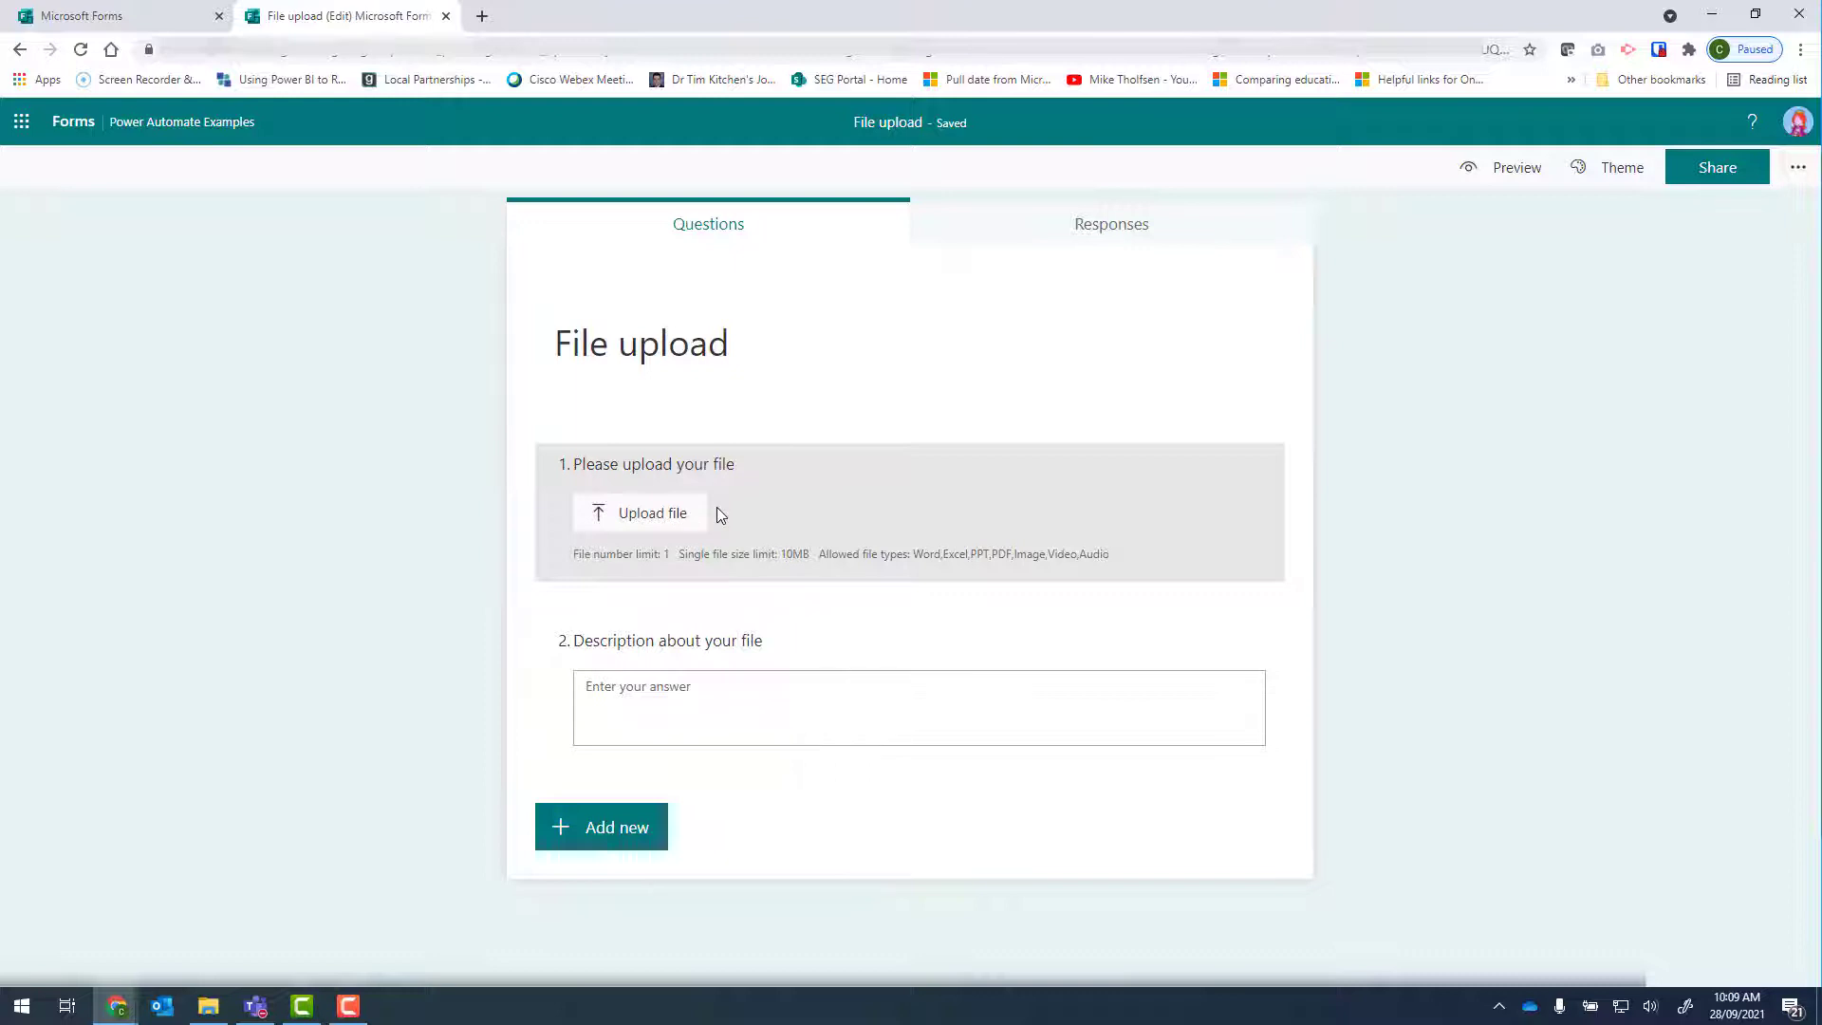
click(1796, 168)
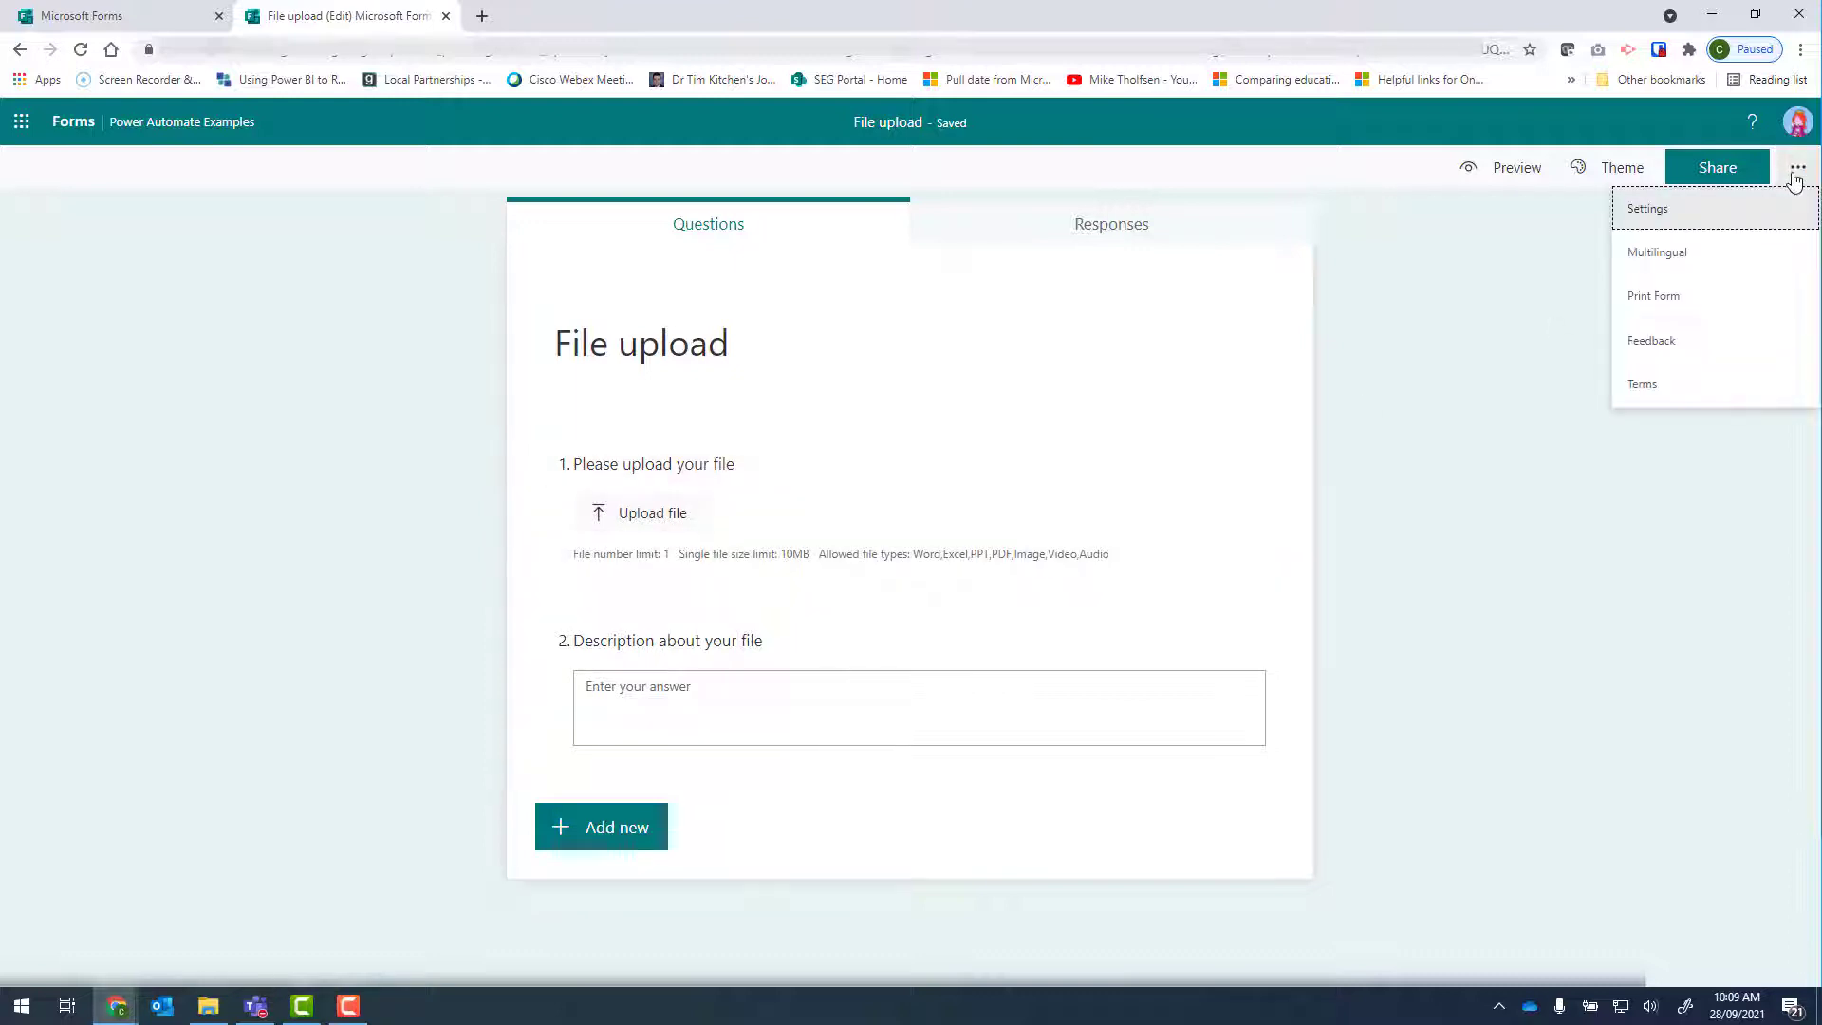
click(1653, 211)
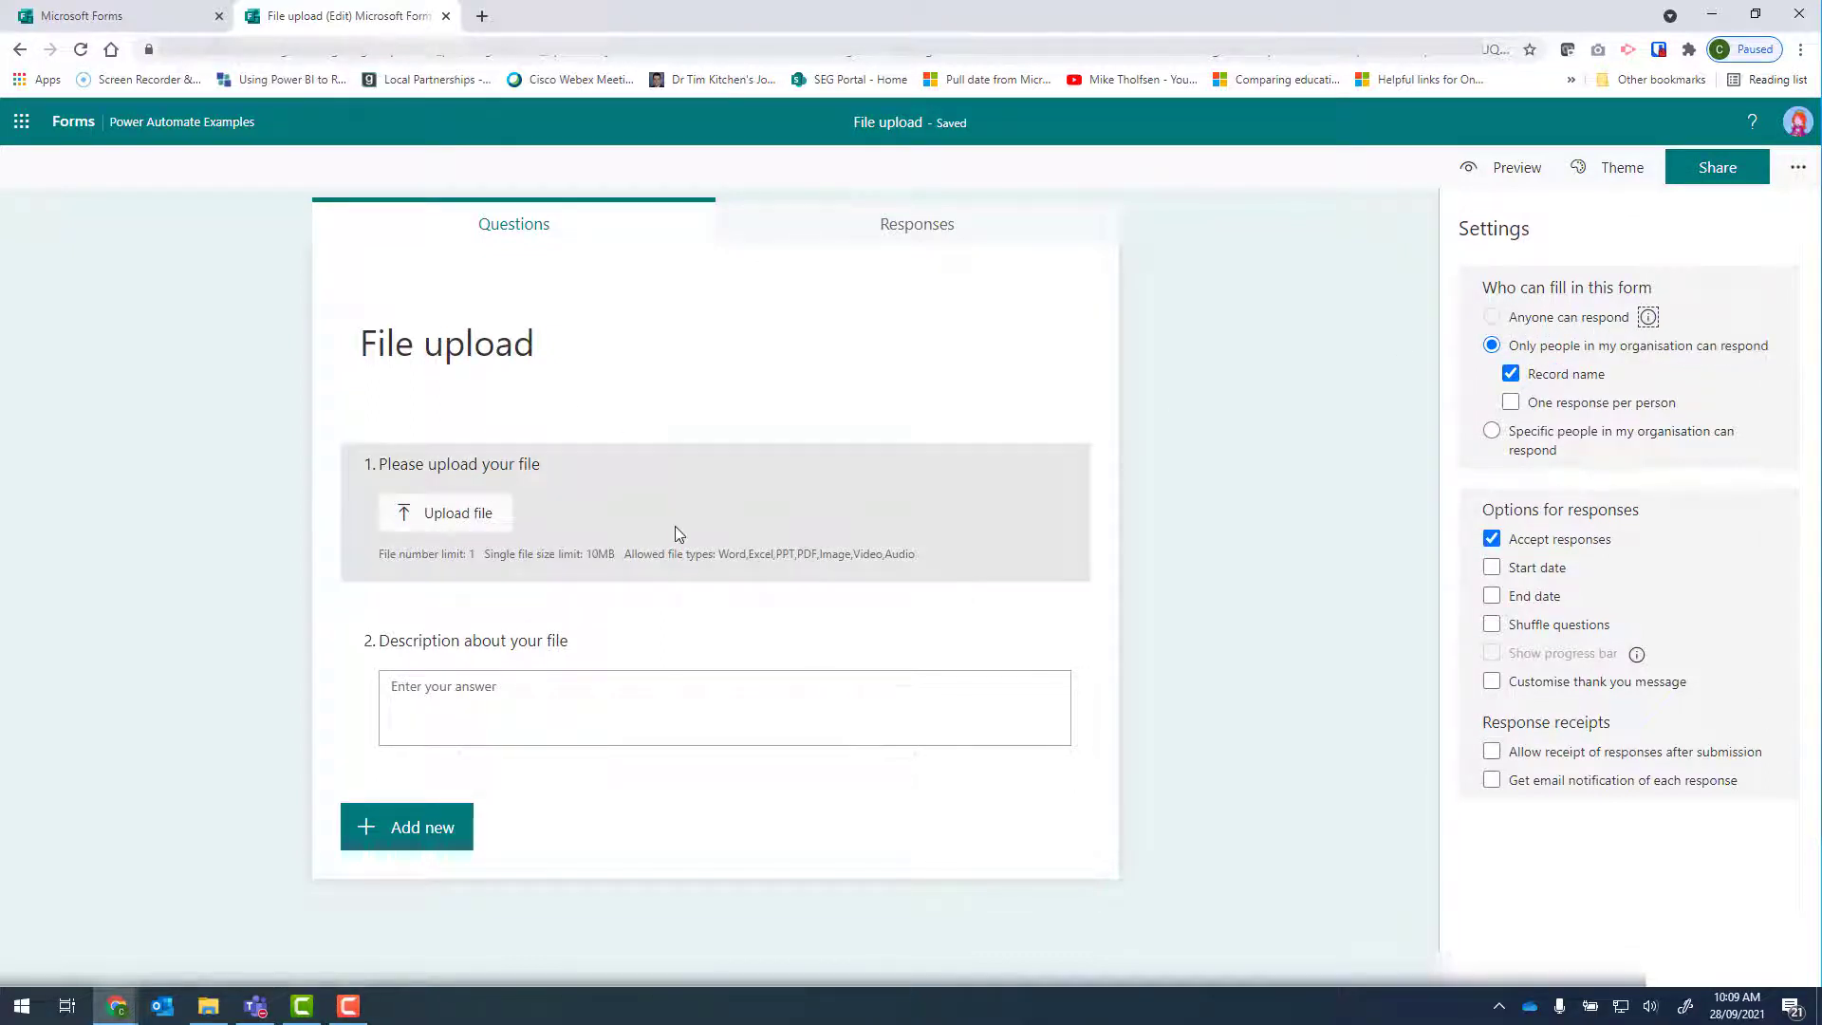
click(890, 311)
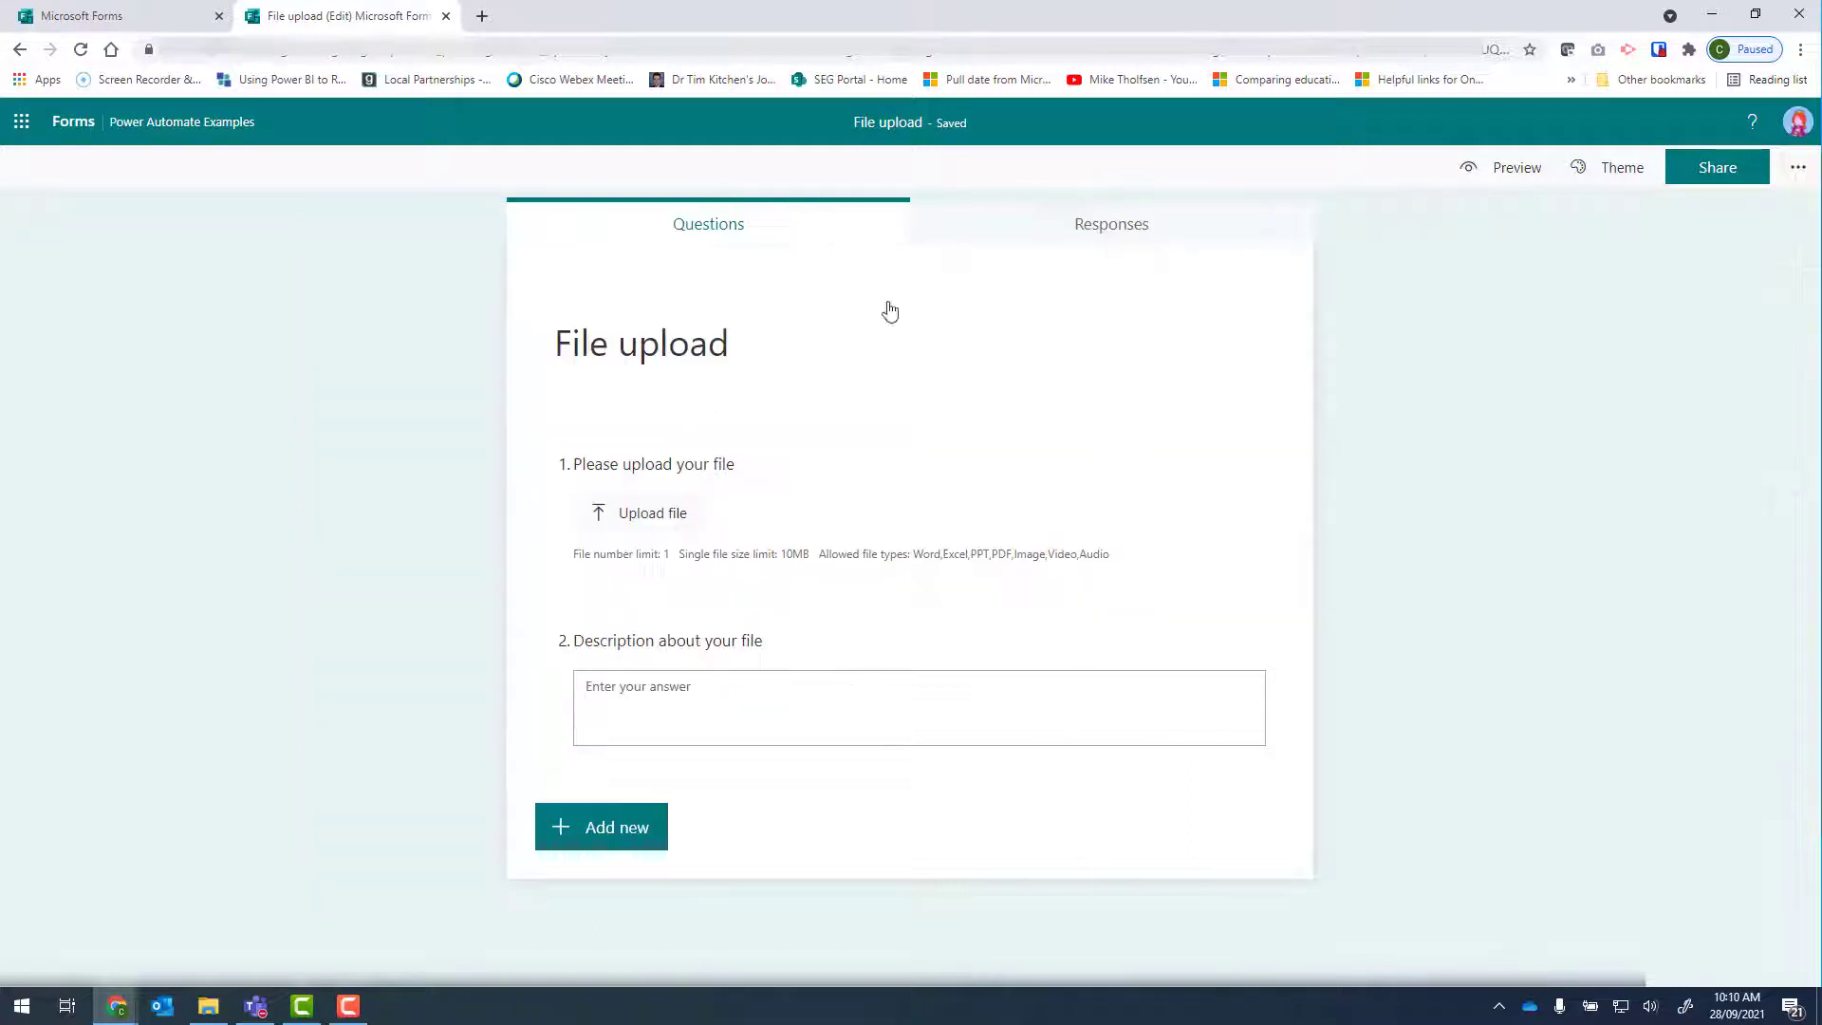
Open the Office 365 home page in a new browser tab and launch Power Automate from it.
click(489, 17)
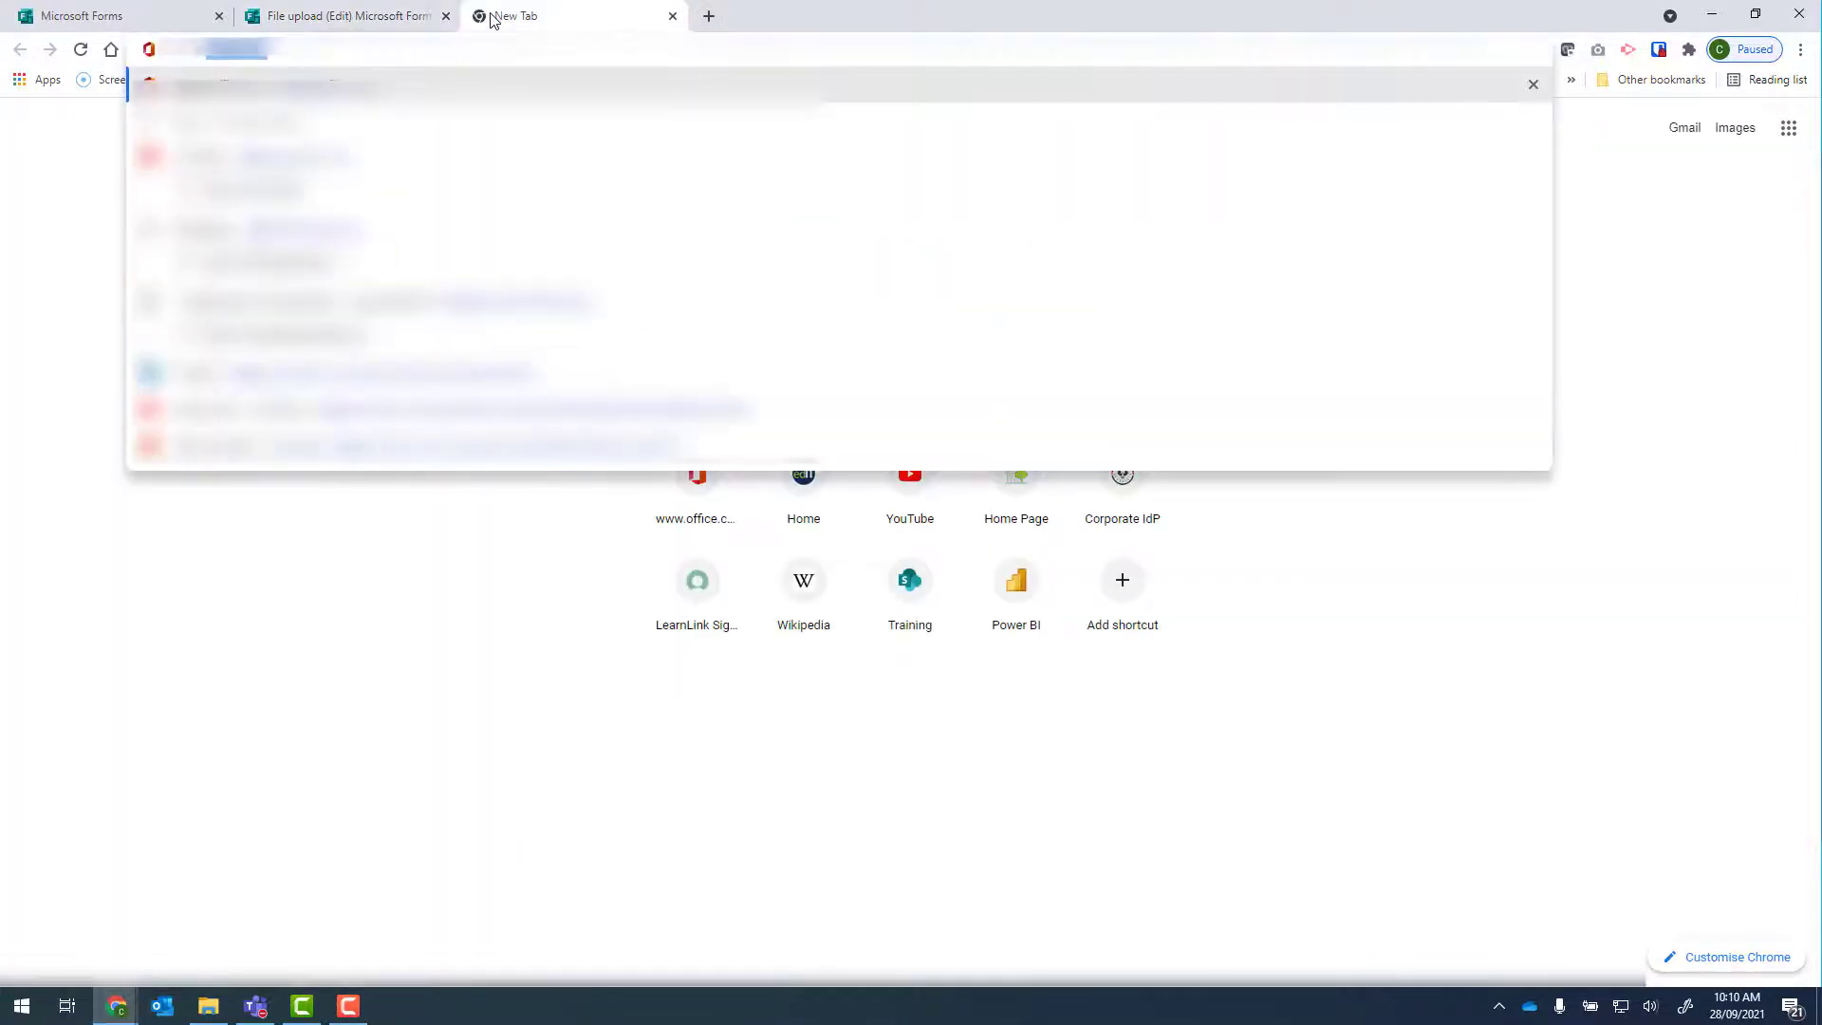
key(Return)
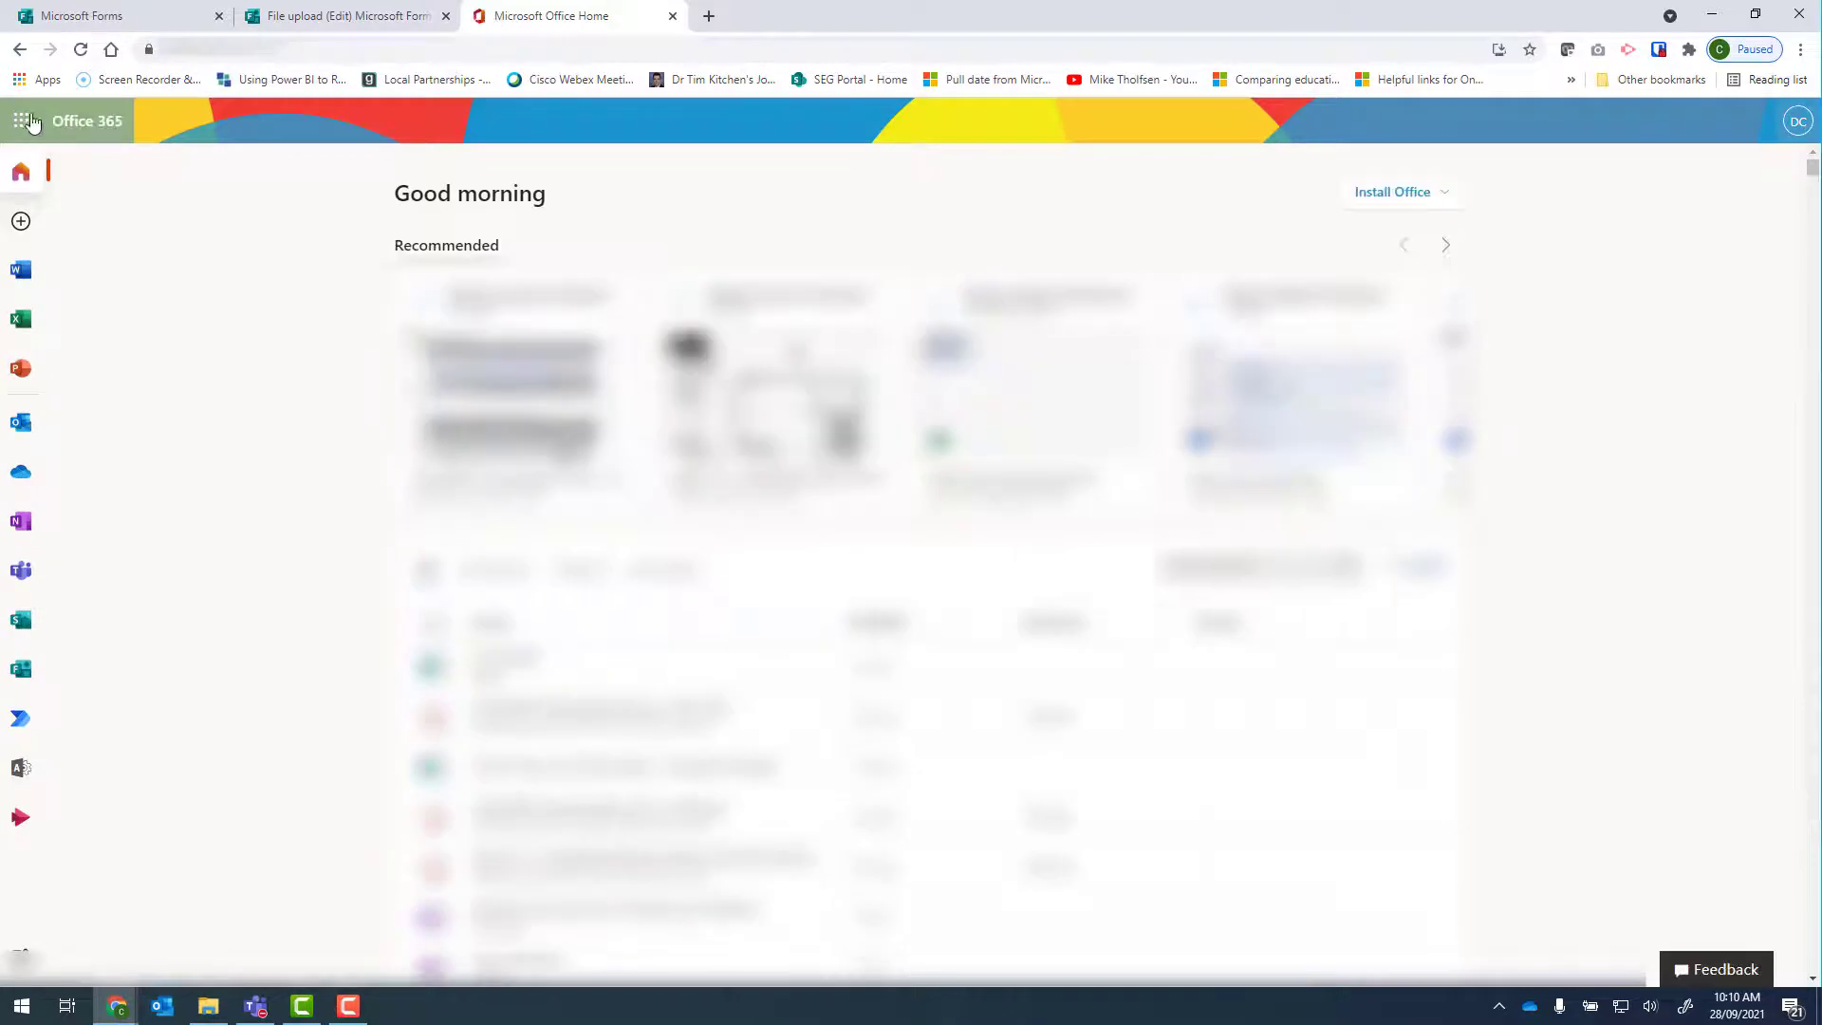
click(21, 120)
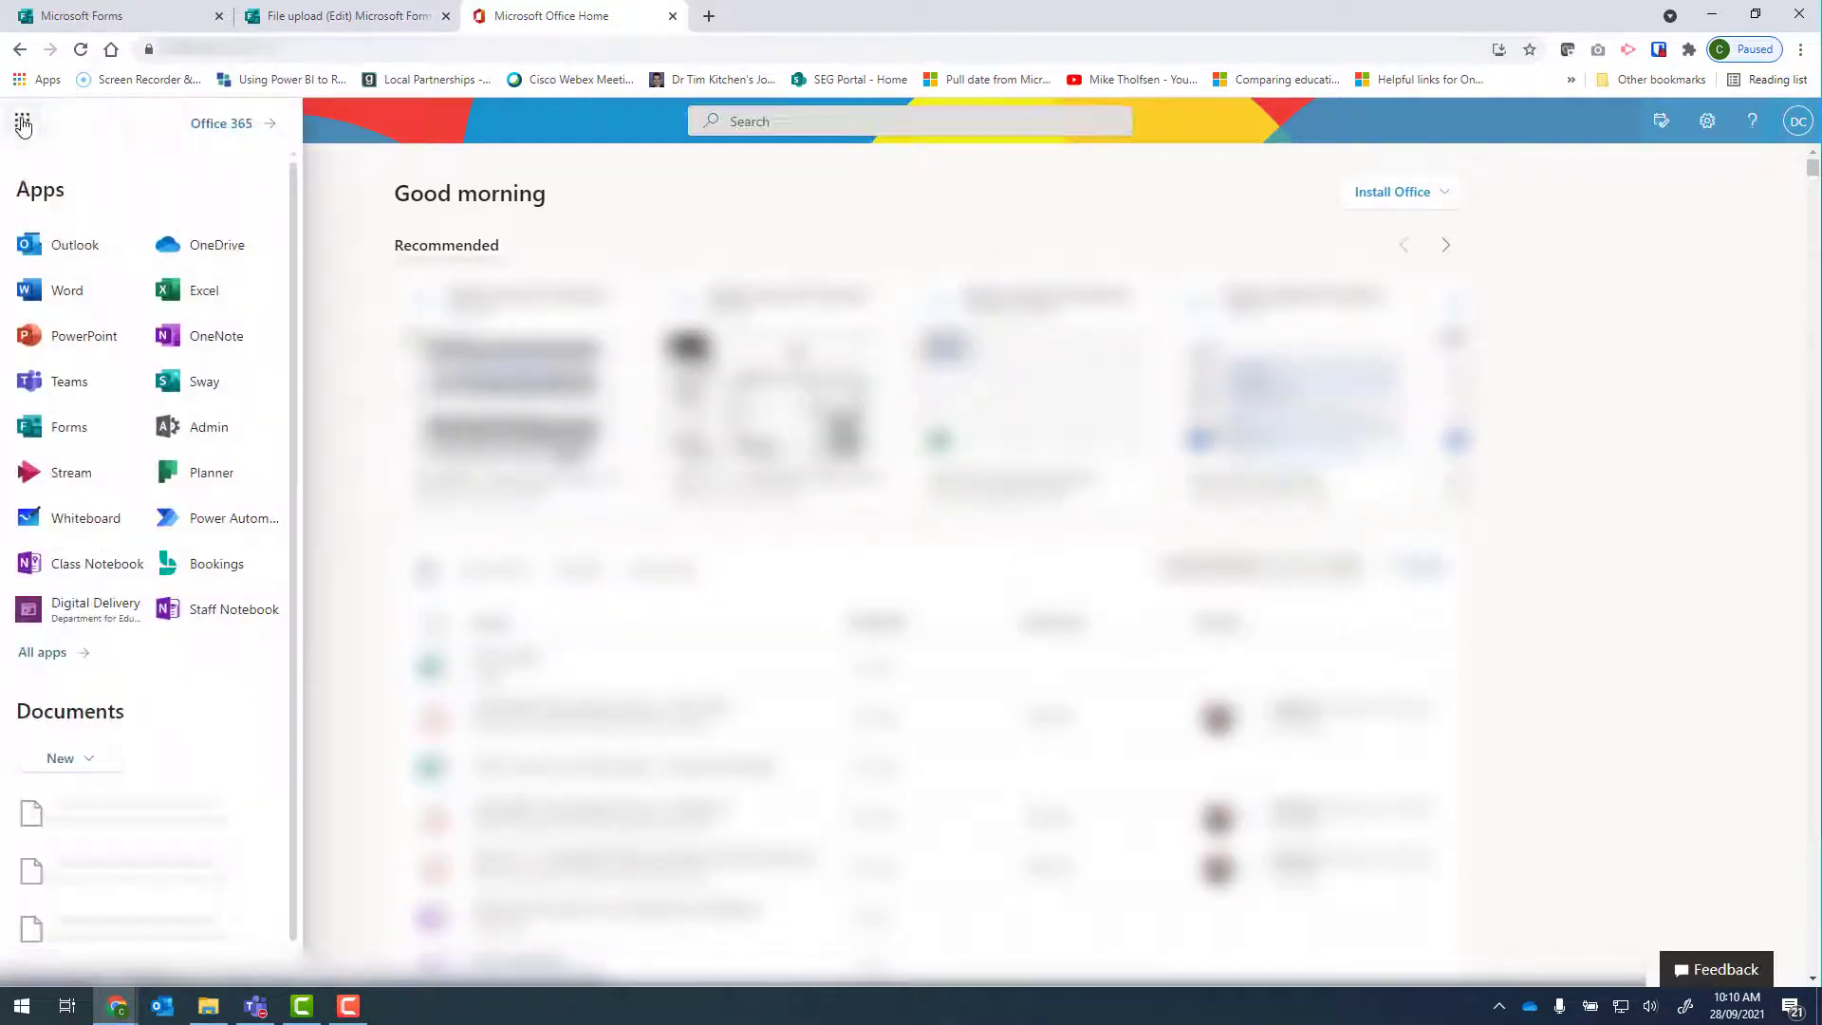
click(218, 525)
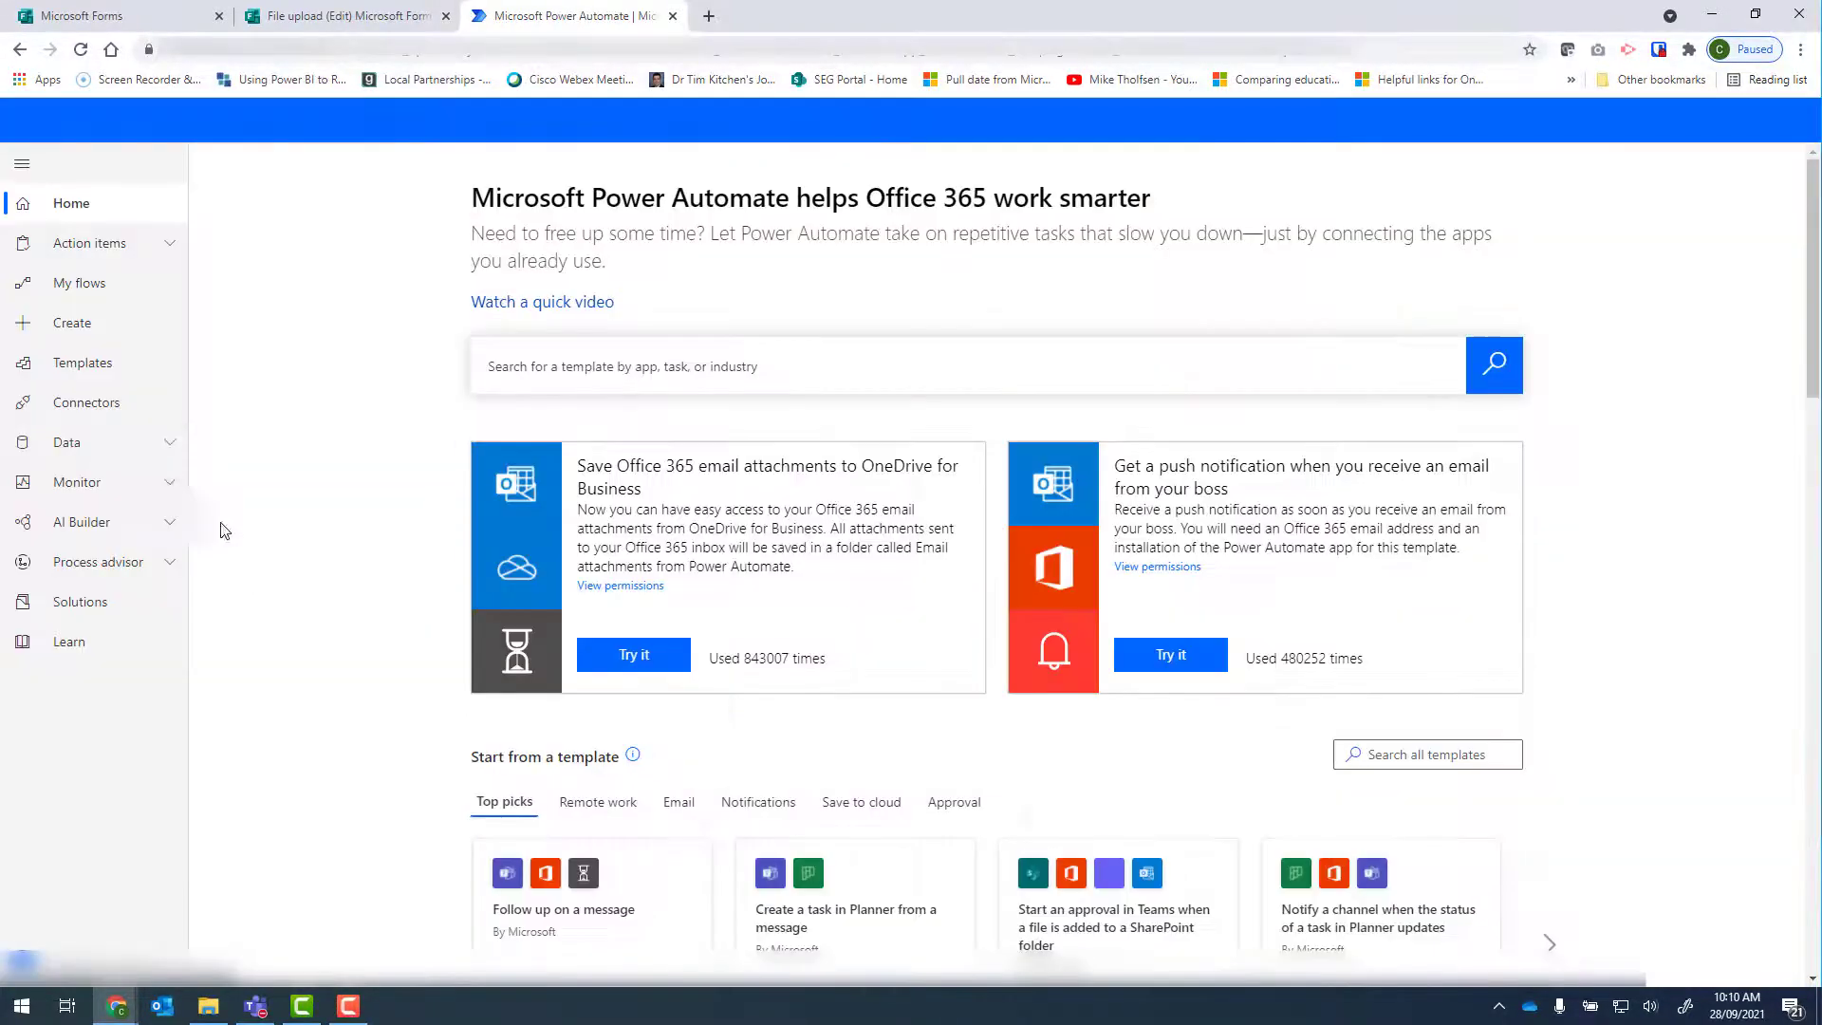
Create an automated cloud flow named File upload with the Microsoft Forms trigger "When a new response is submitted".
click(110, 326)
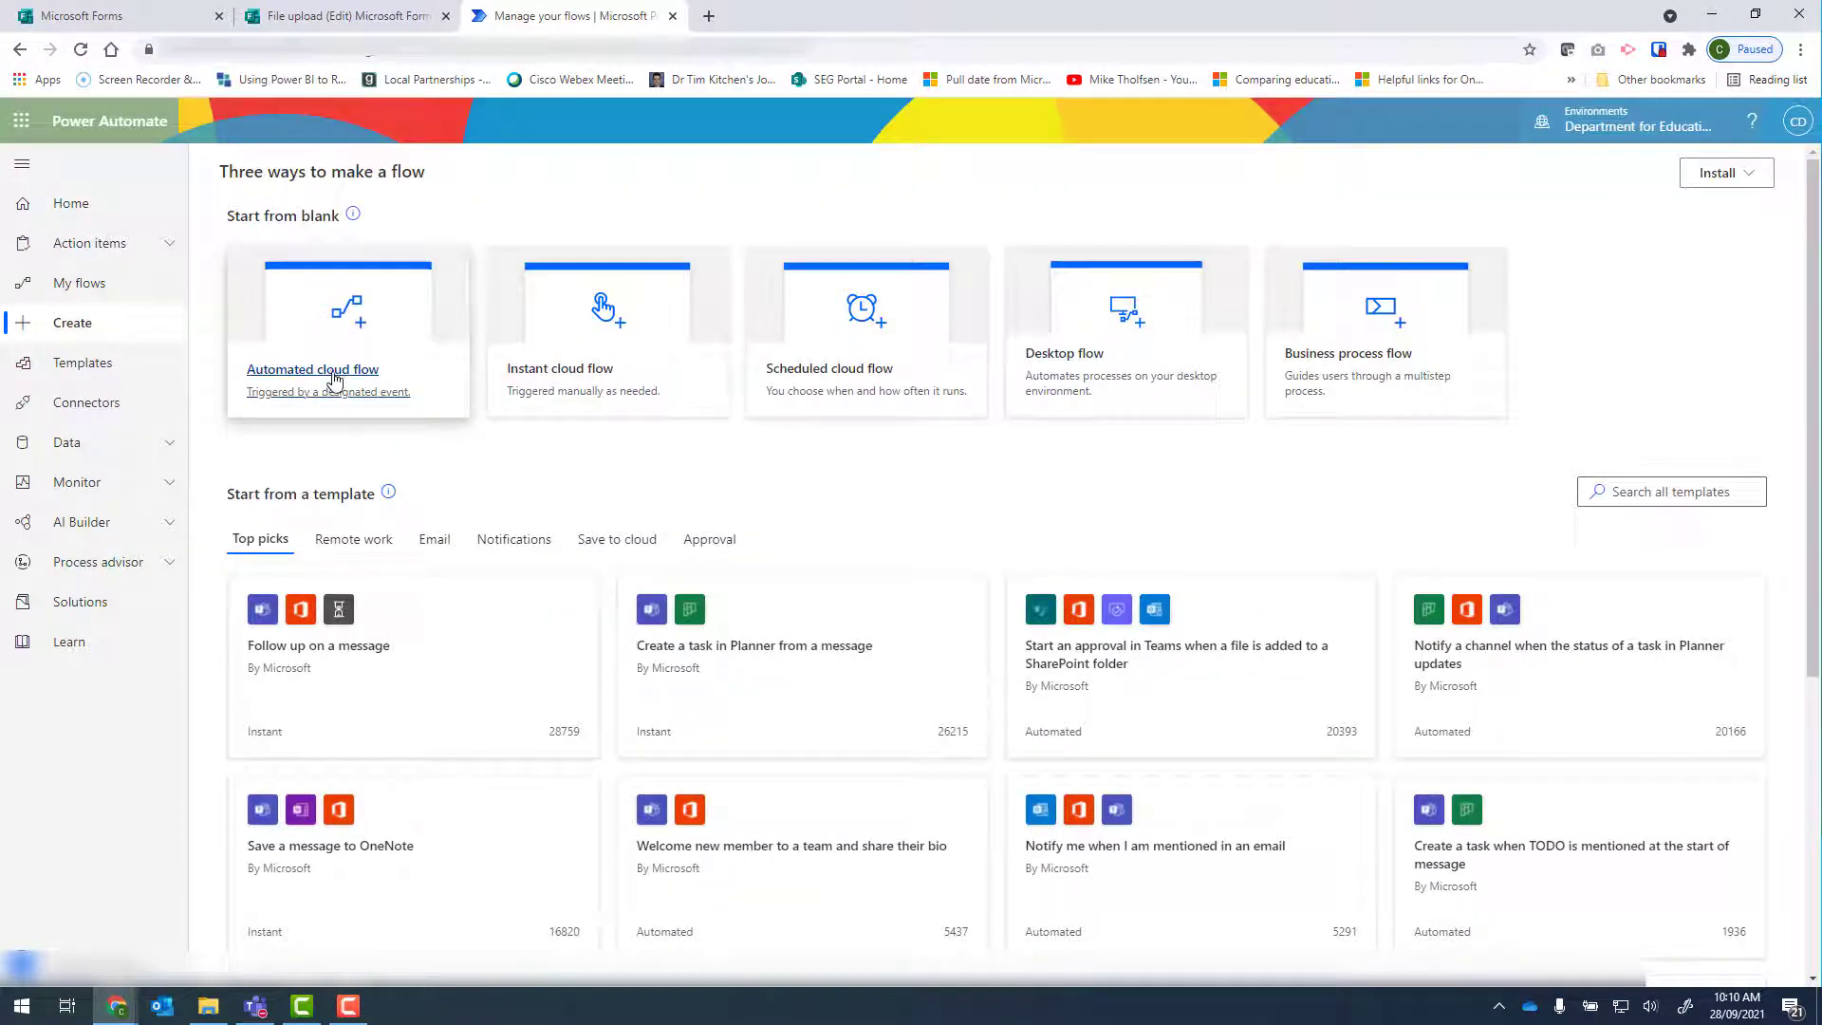
click(335, 380)
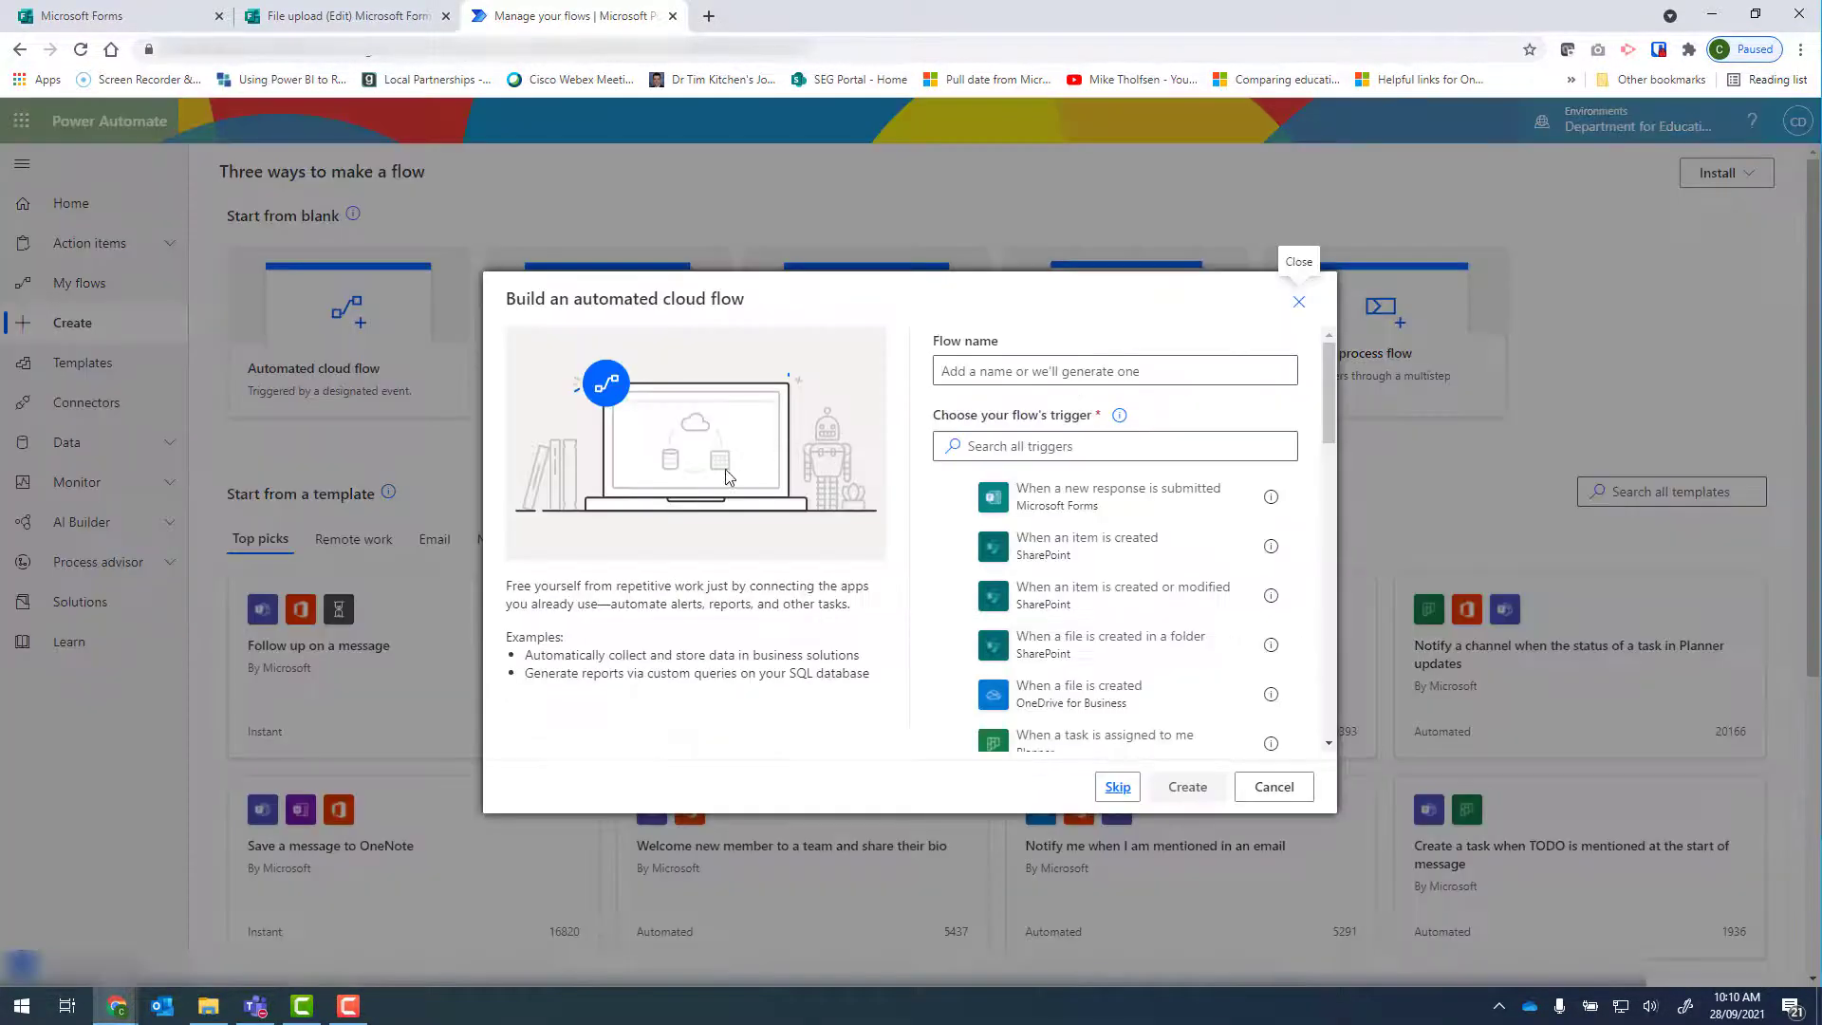
click(994, 371)
text(File upload)
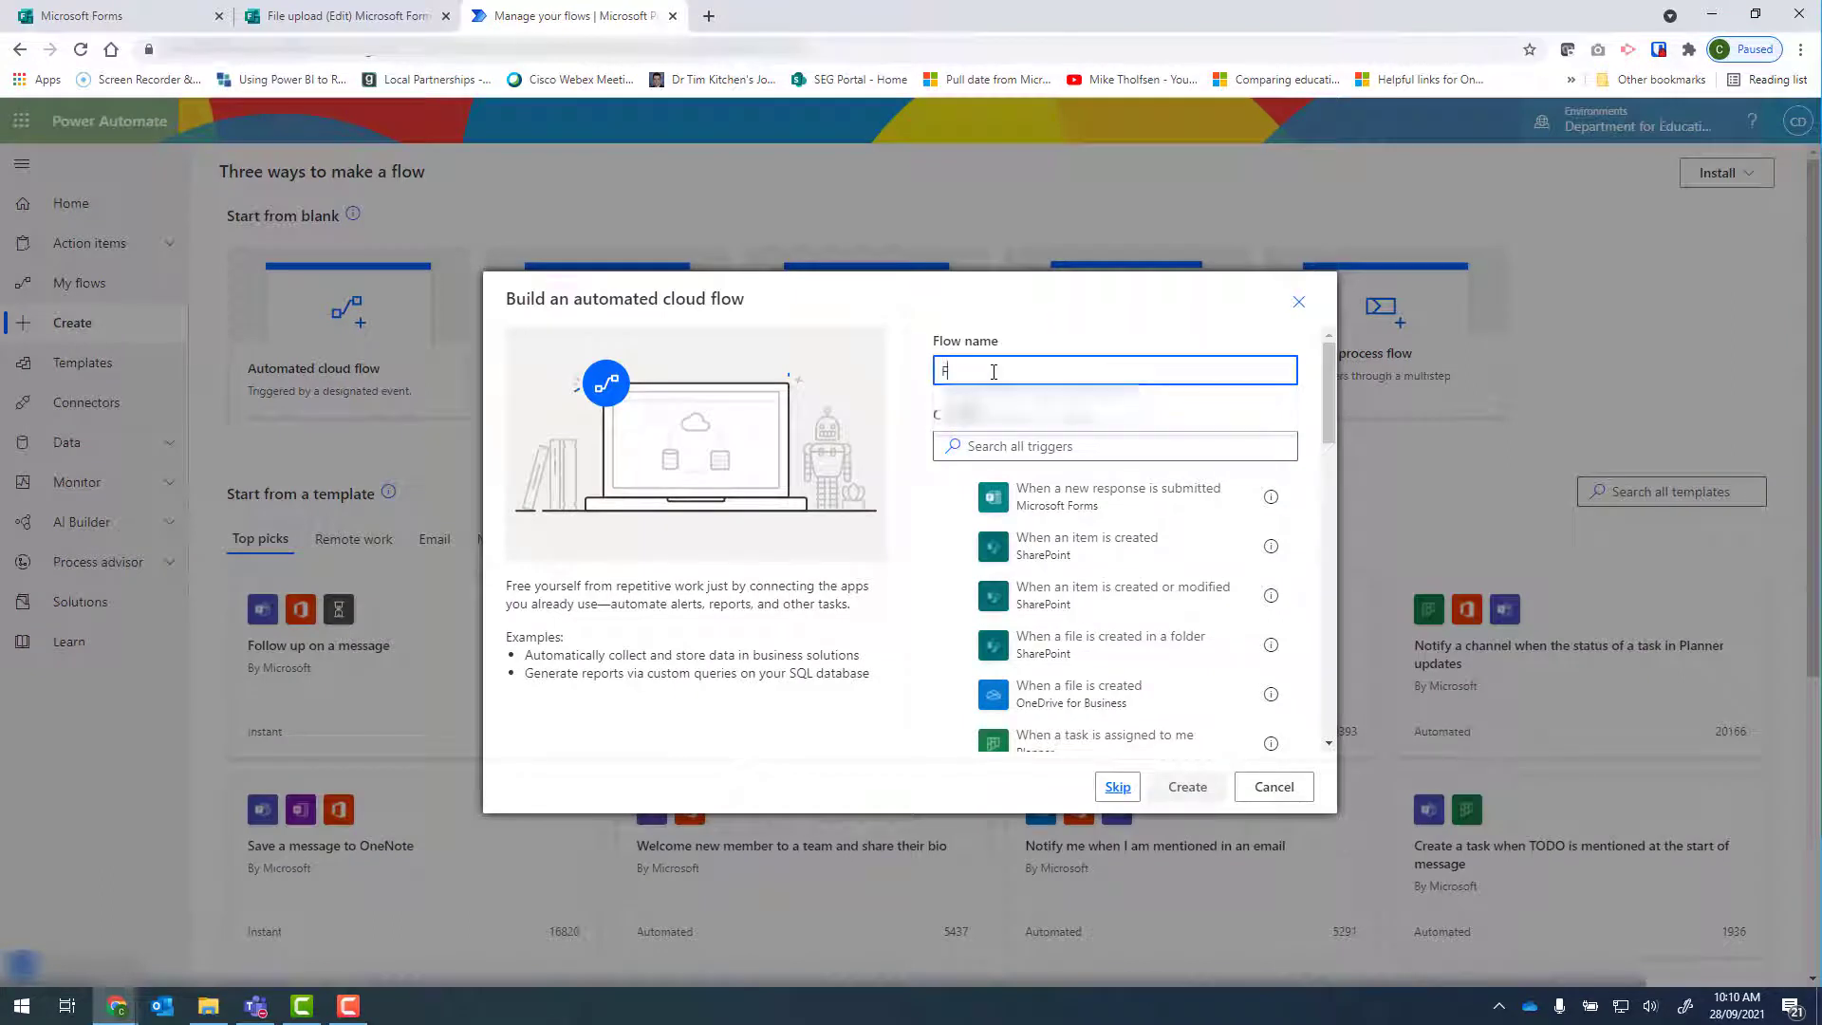
click(1130, 503)
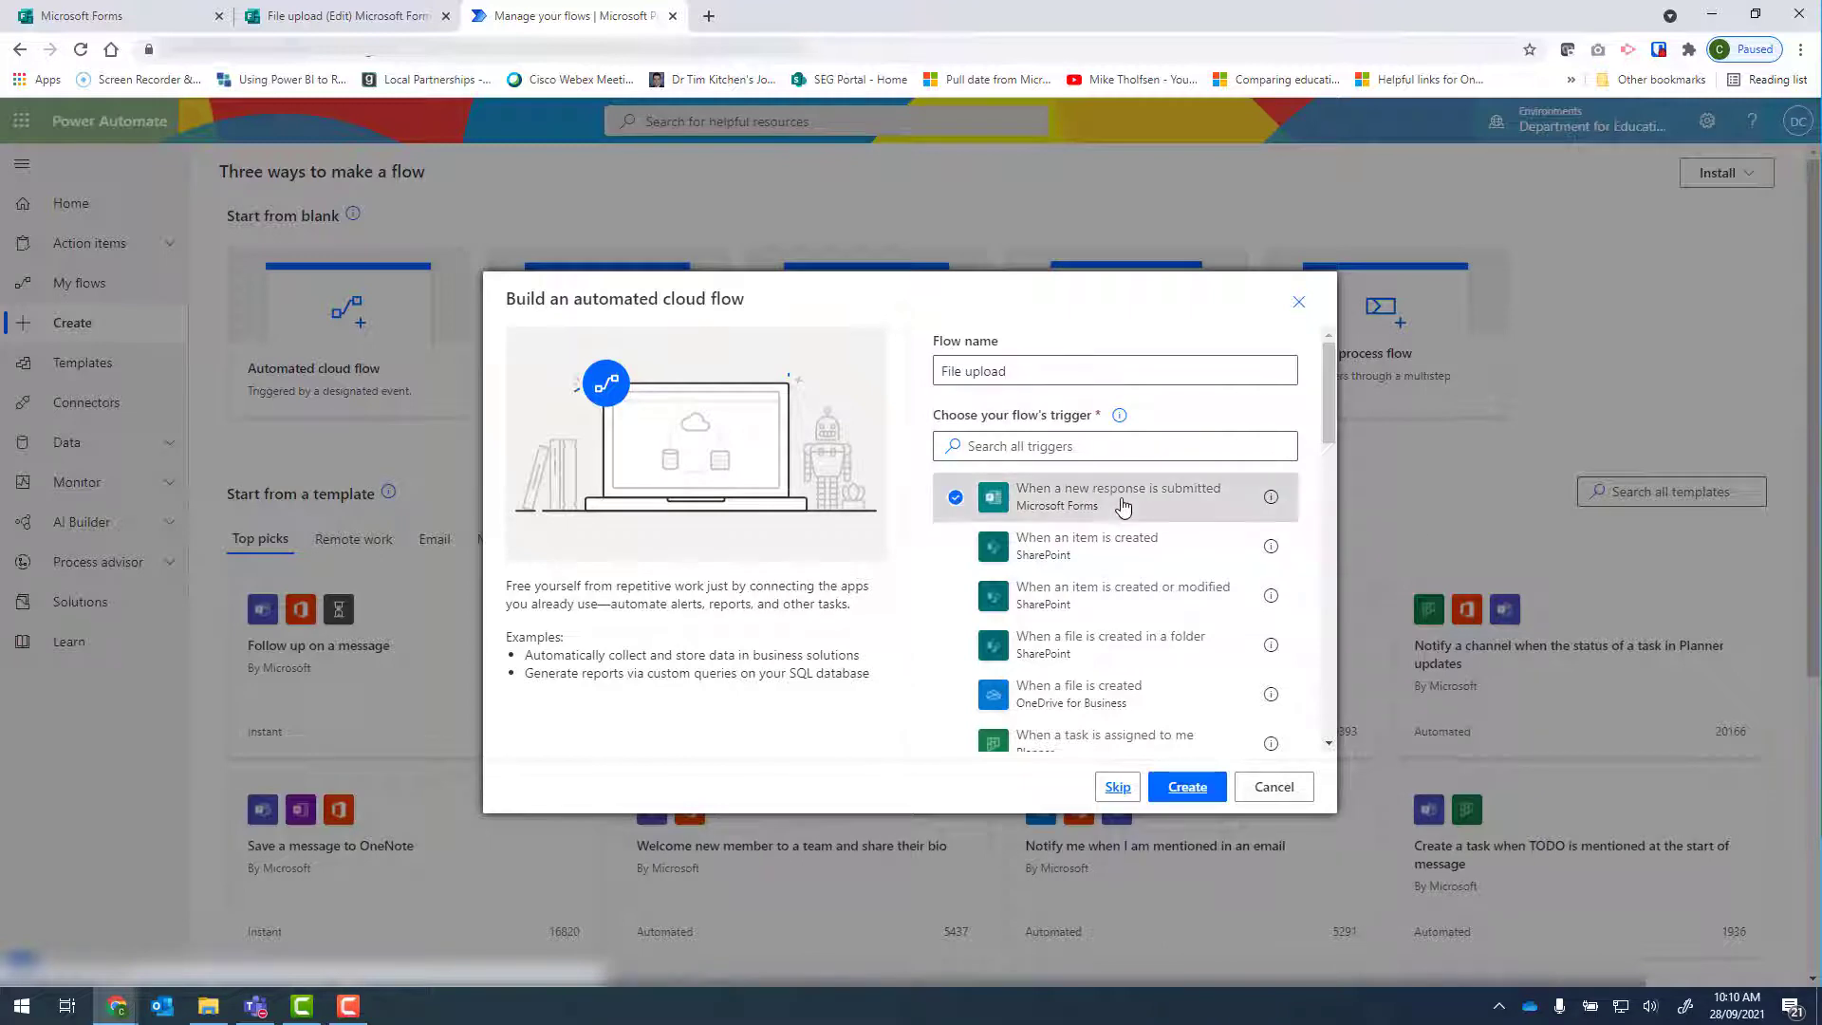
click(1197, 791)
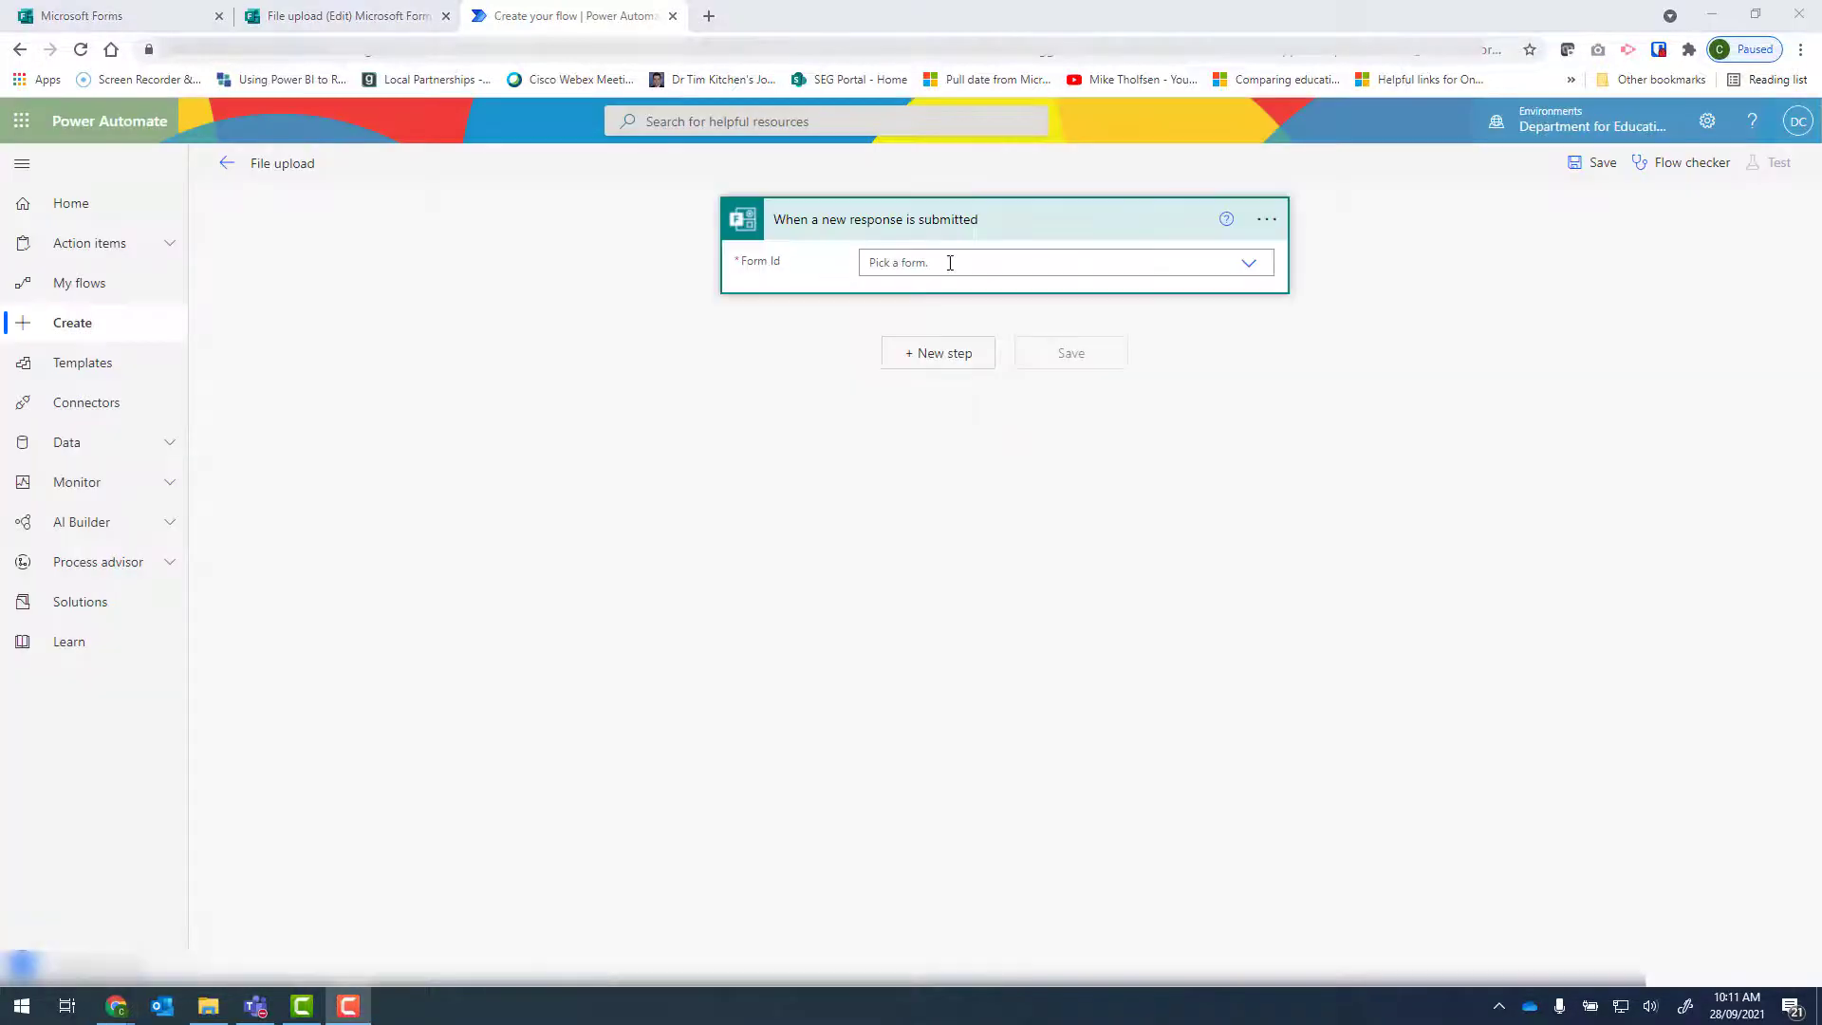
Set the trigger's Form Id to a custom value, using the form ID copied from the File upload form's web address.
click(1251, 266)
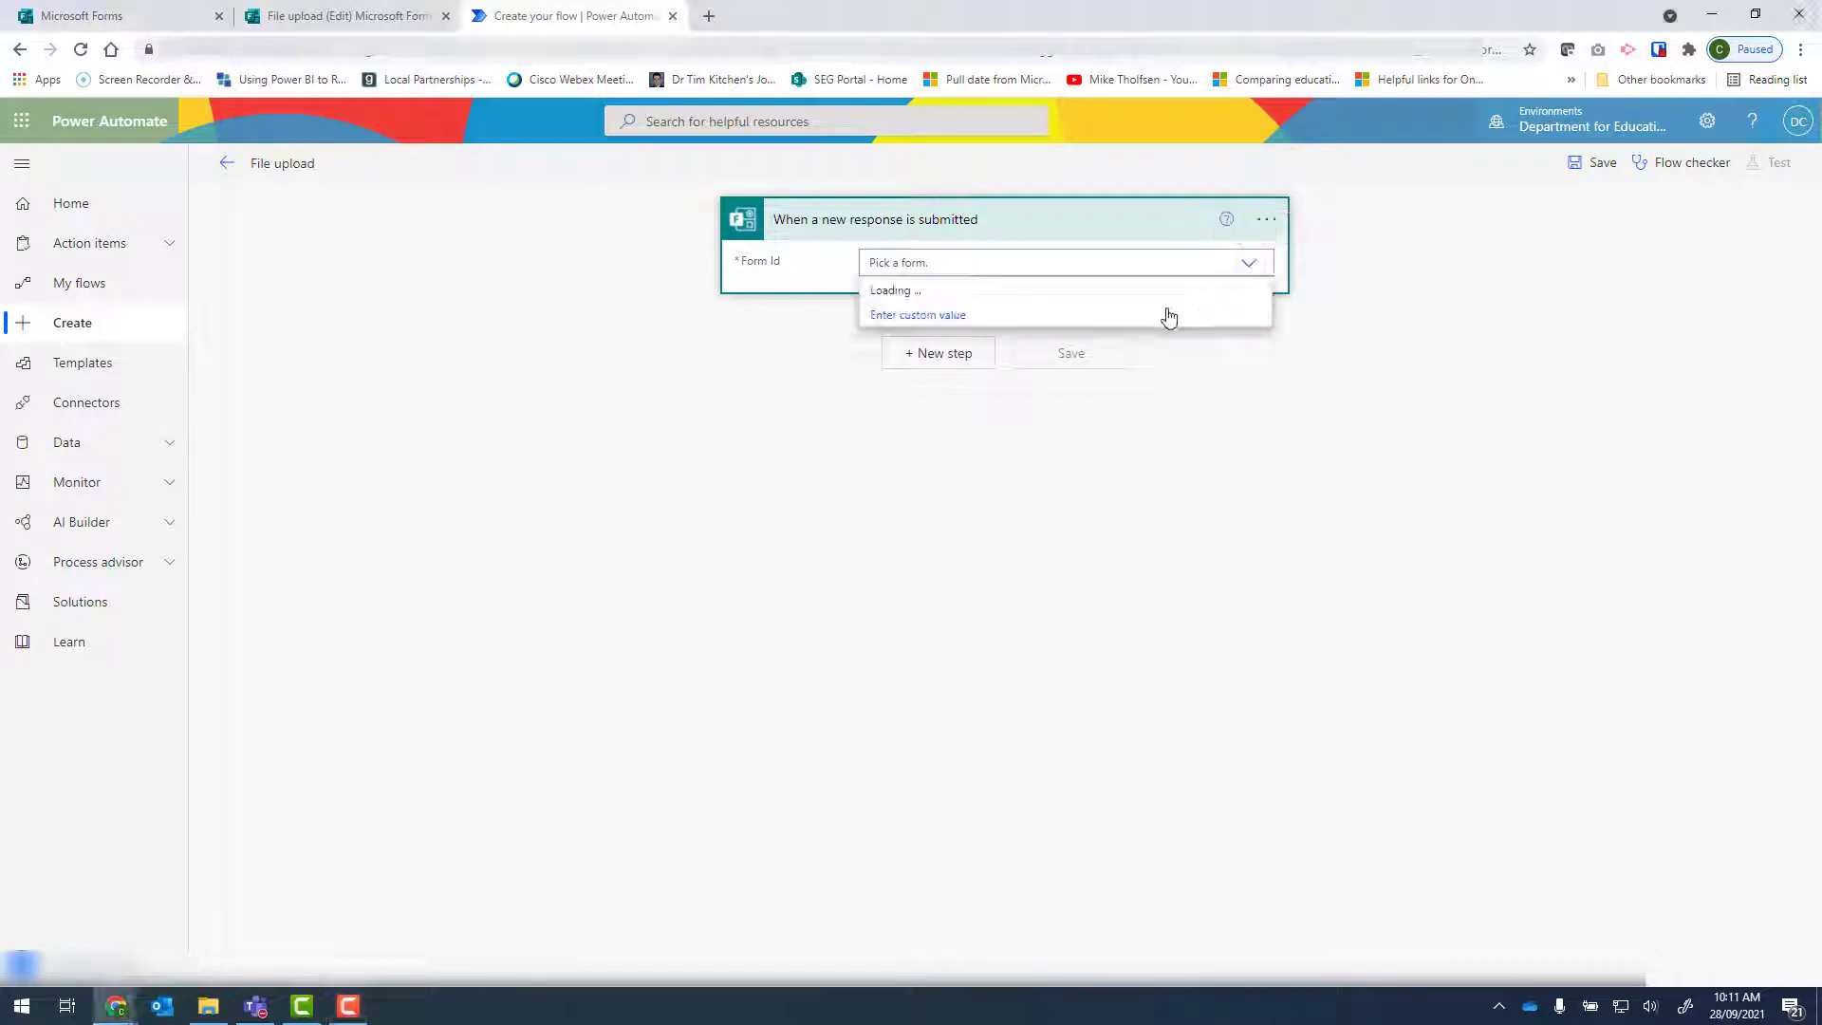
click(925, 314)
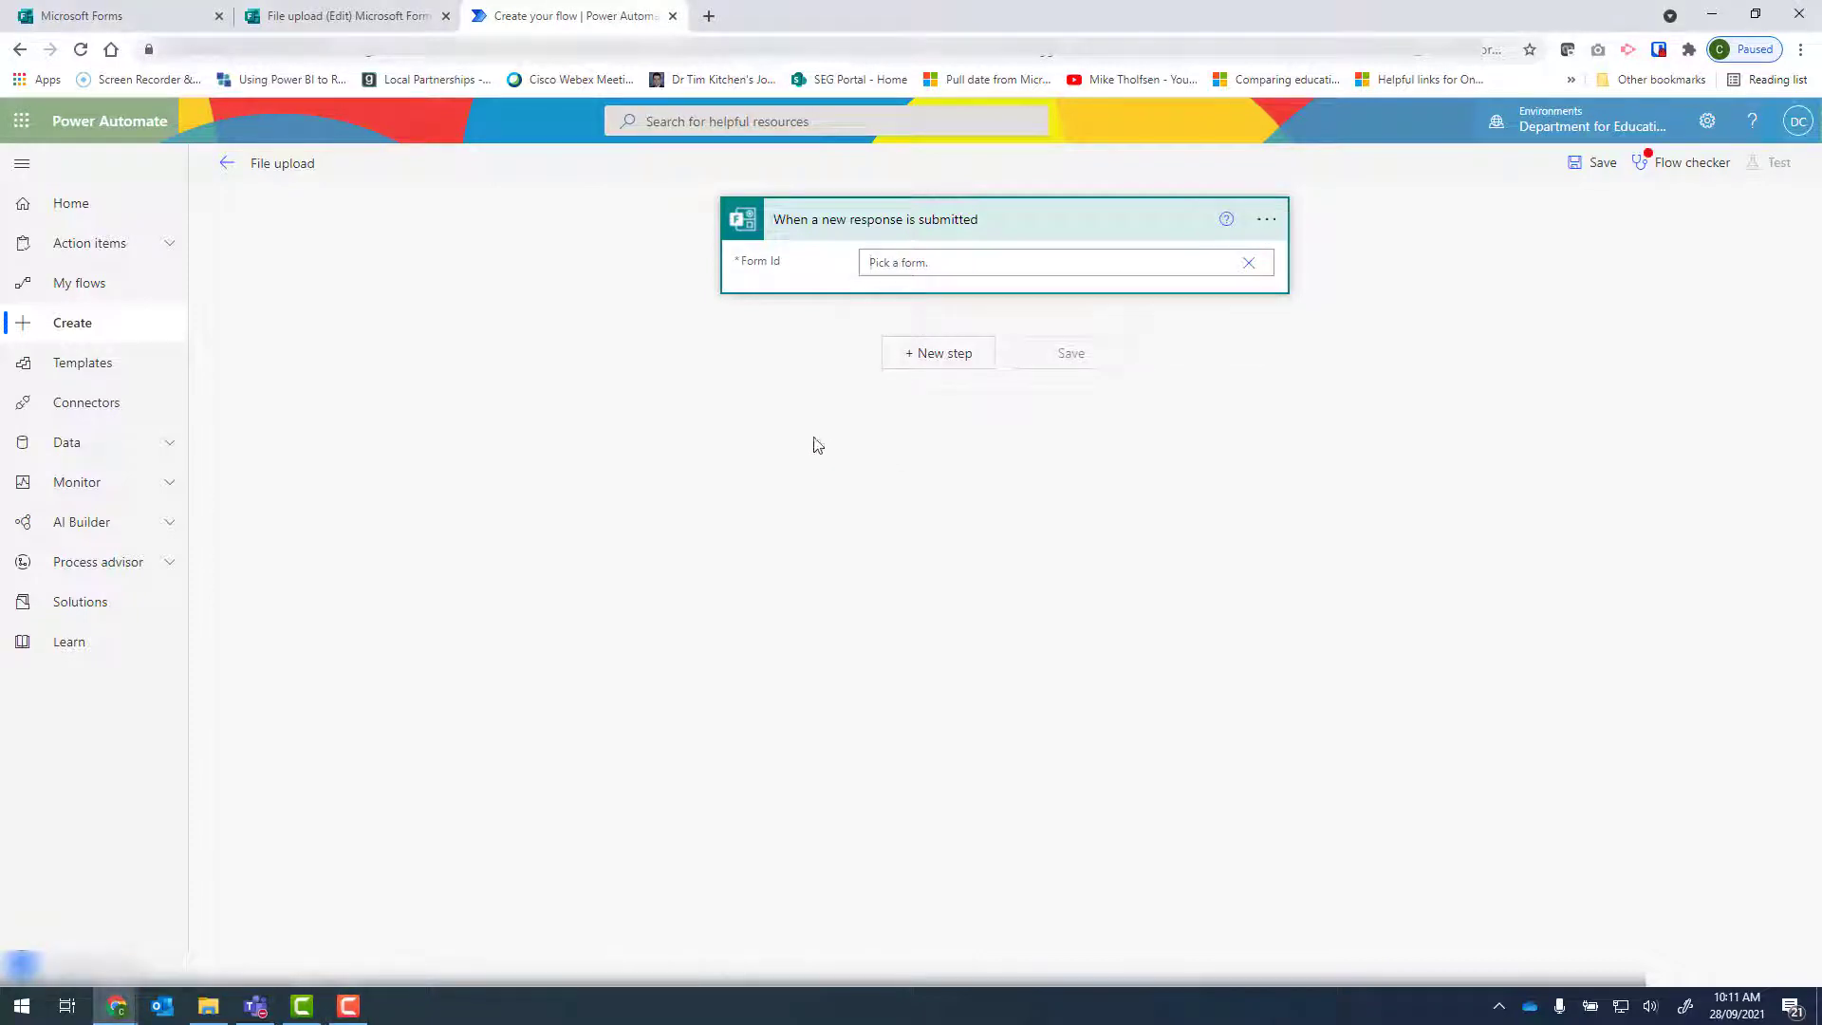
click(346, 19)
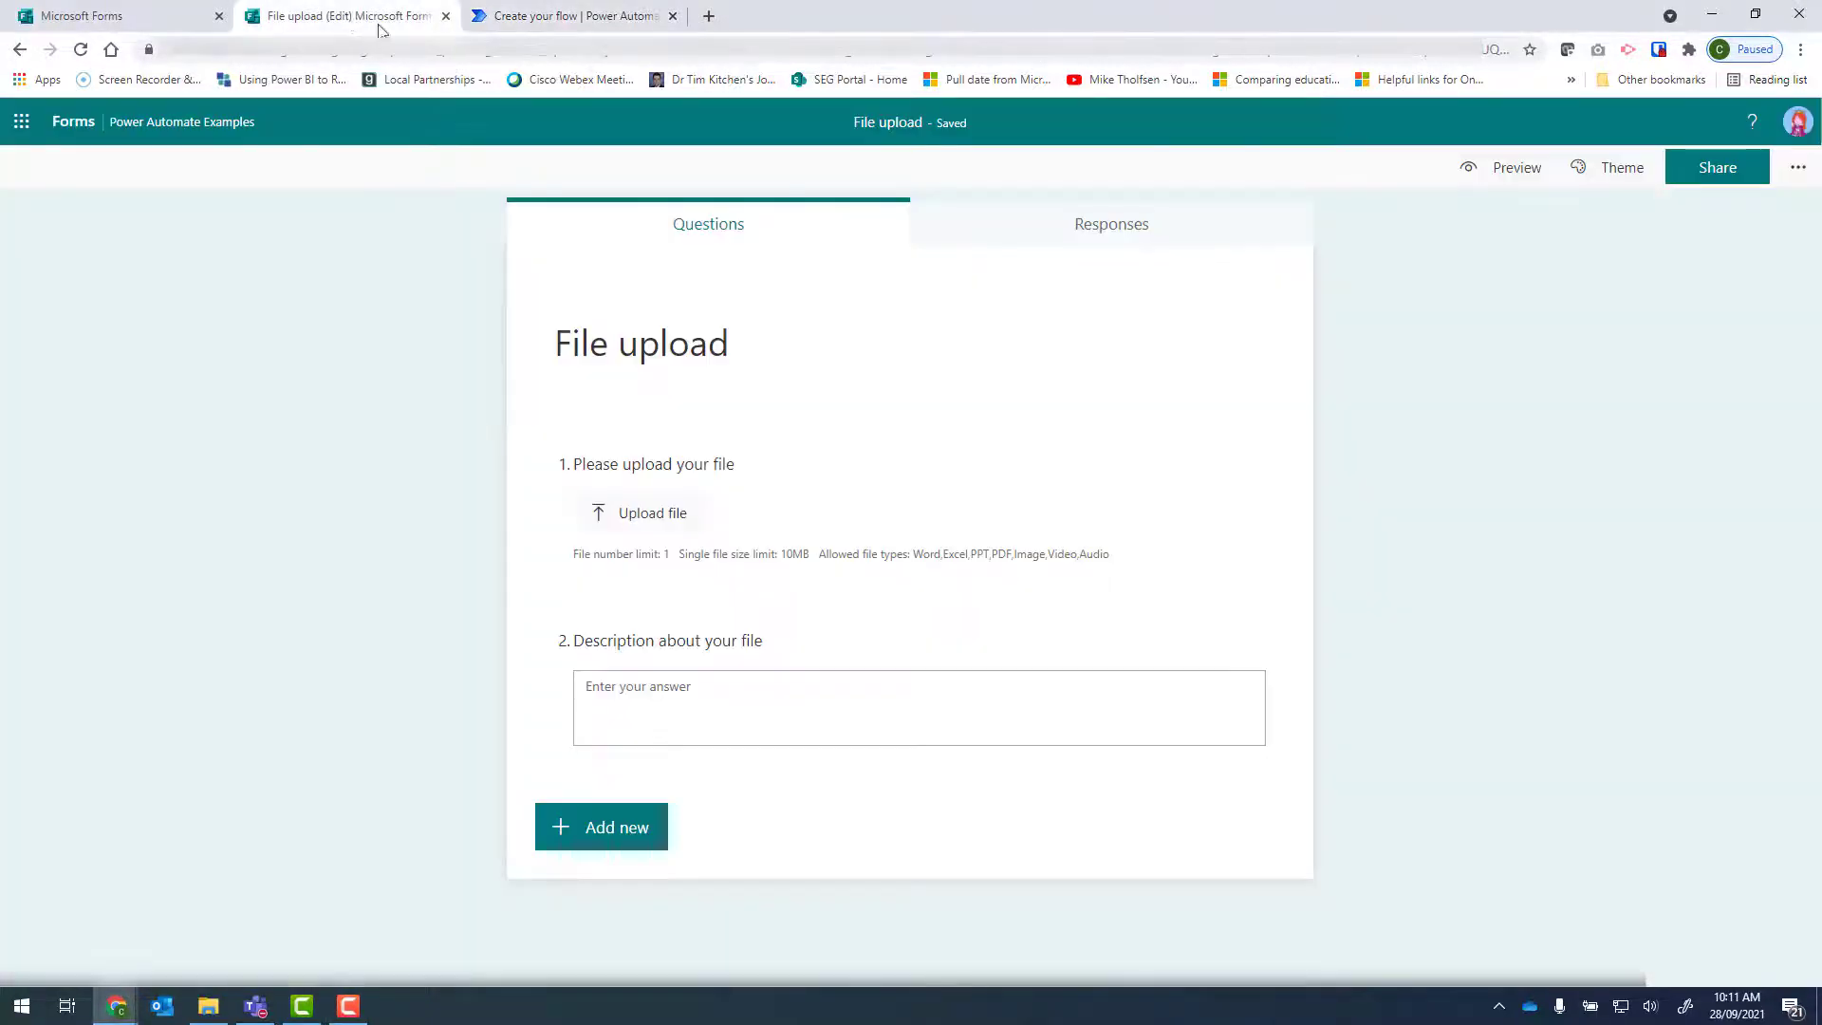
click(1169, 54)
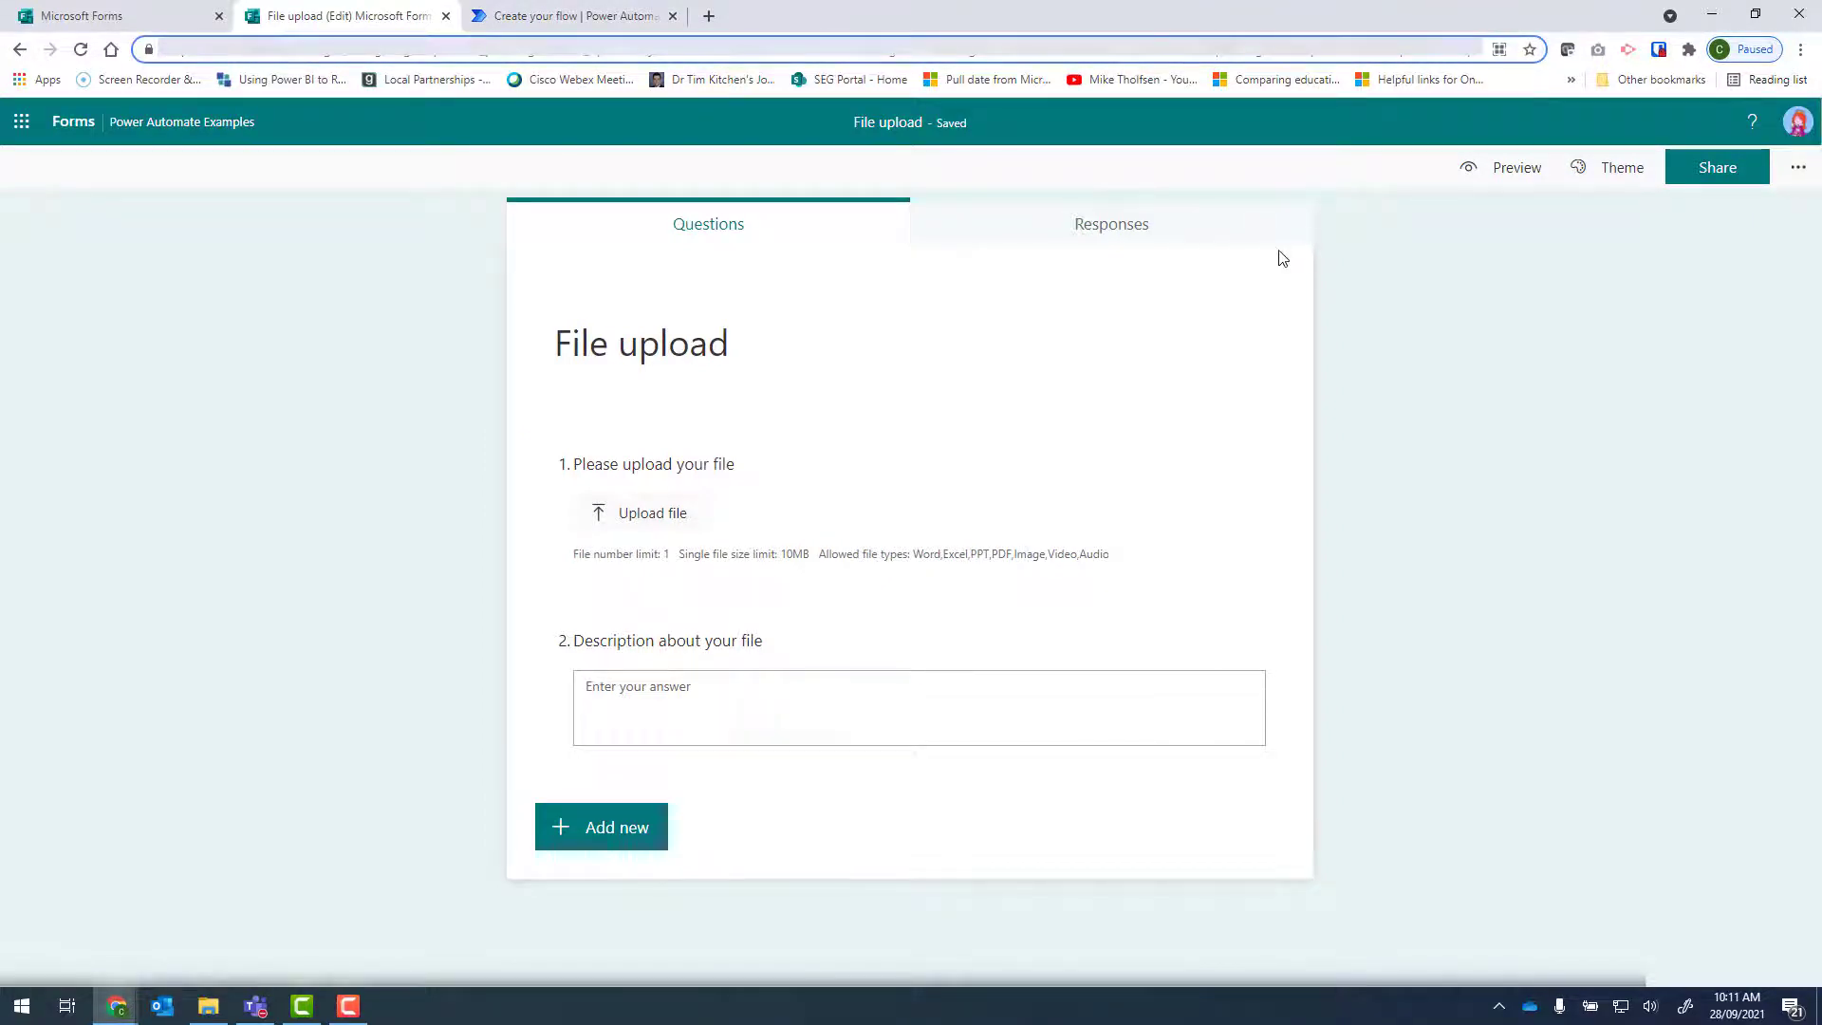
key(shift+End)
key(ctrl+c)
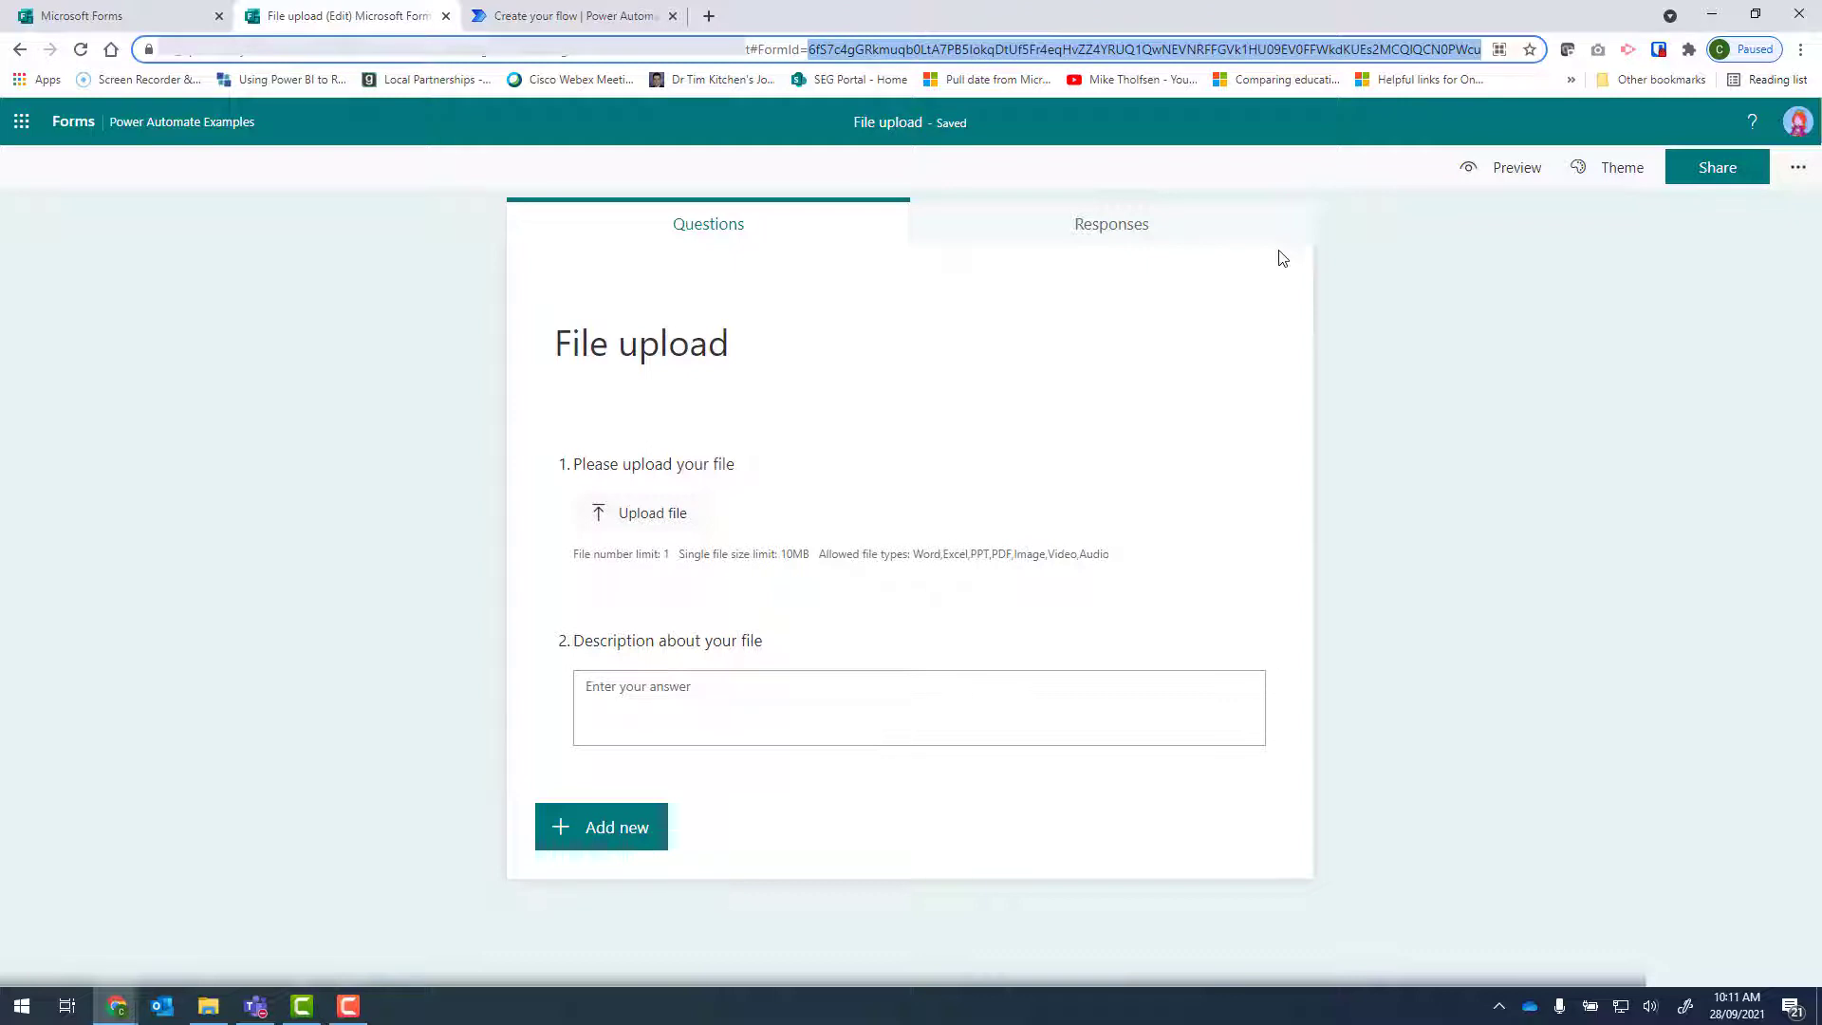
click(602, 17)
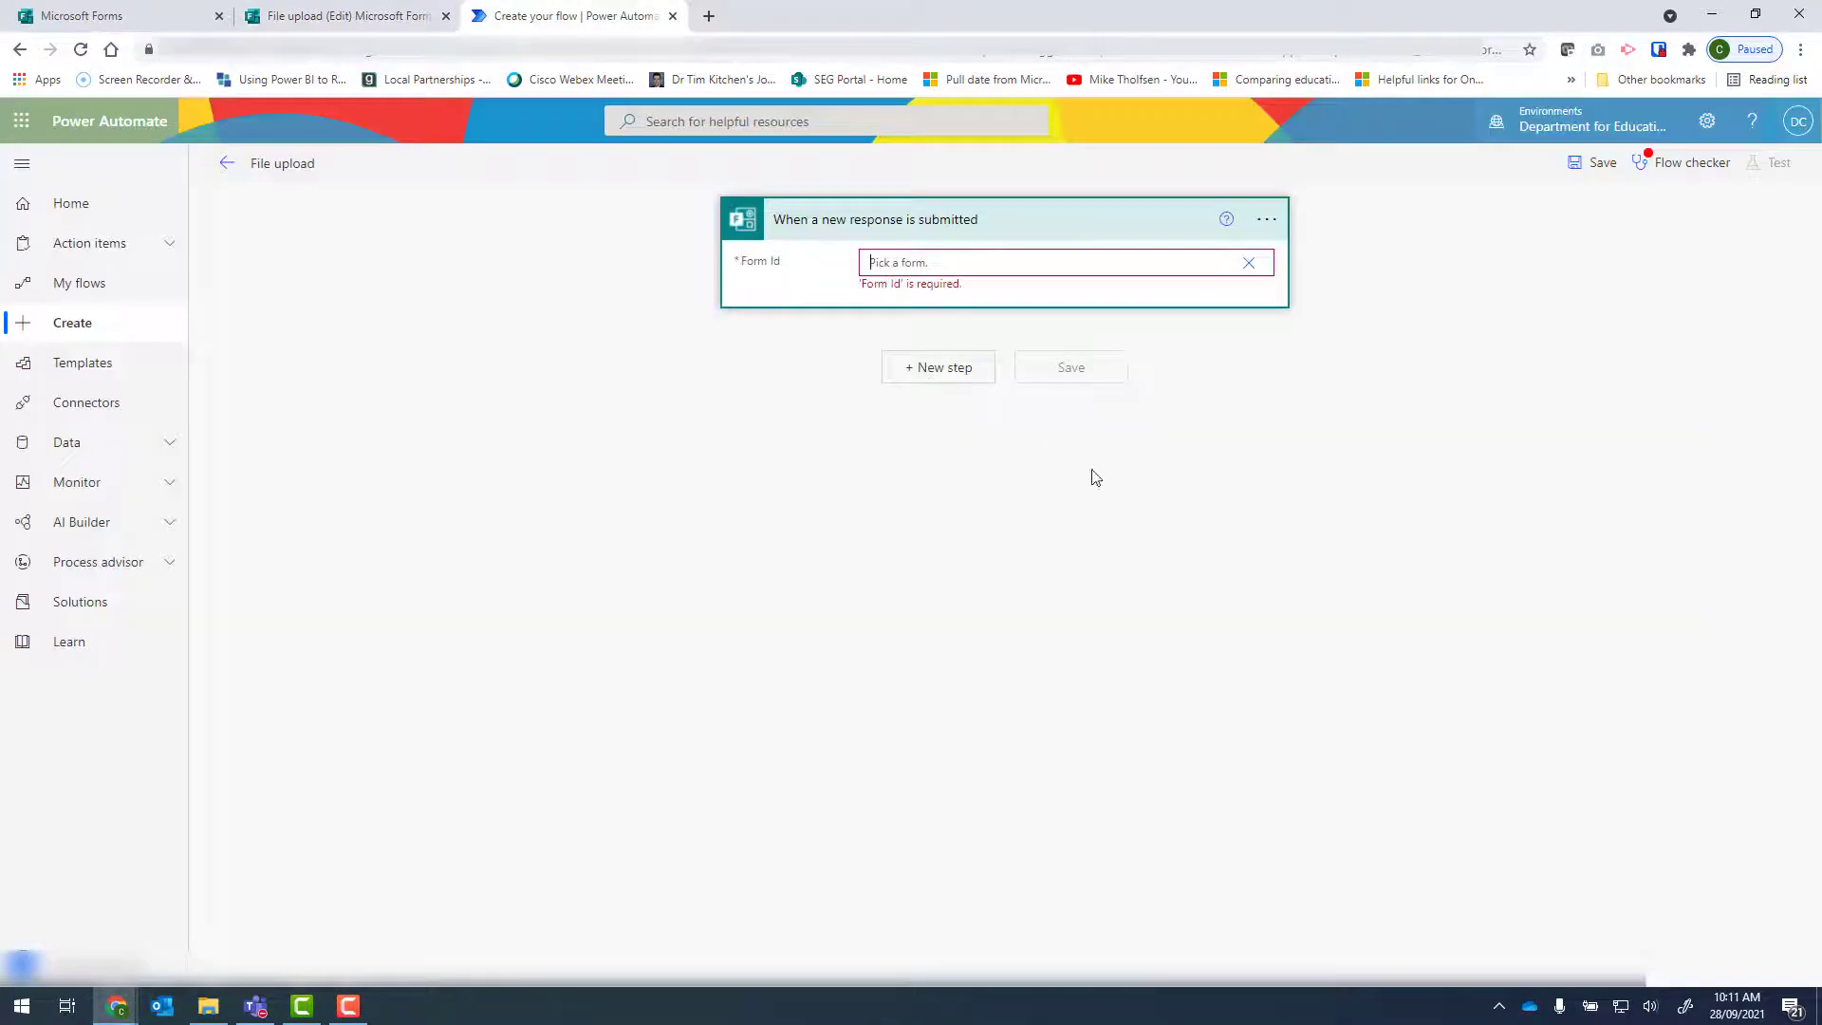
key(ctrl+v)
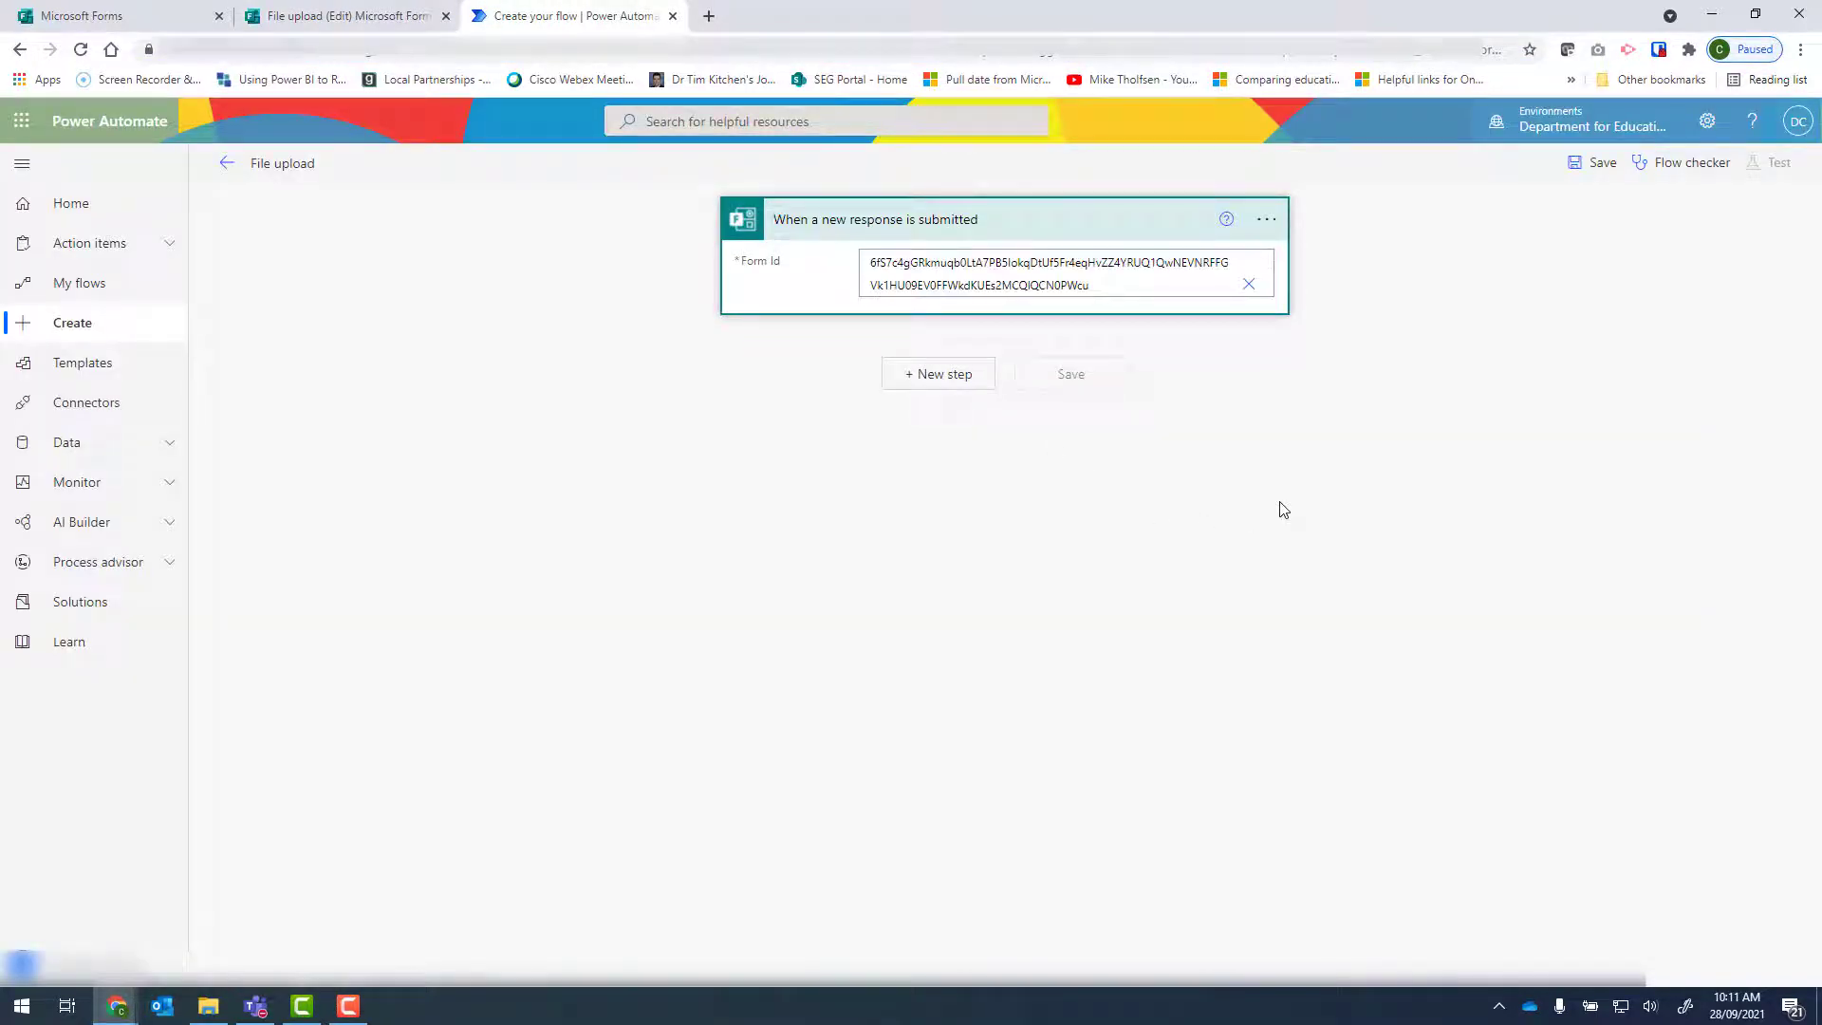
Search for "get responses" and add the Microsoft Forms action Get response details after the trigger.
click(942, 387)
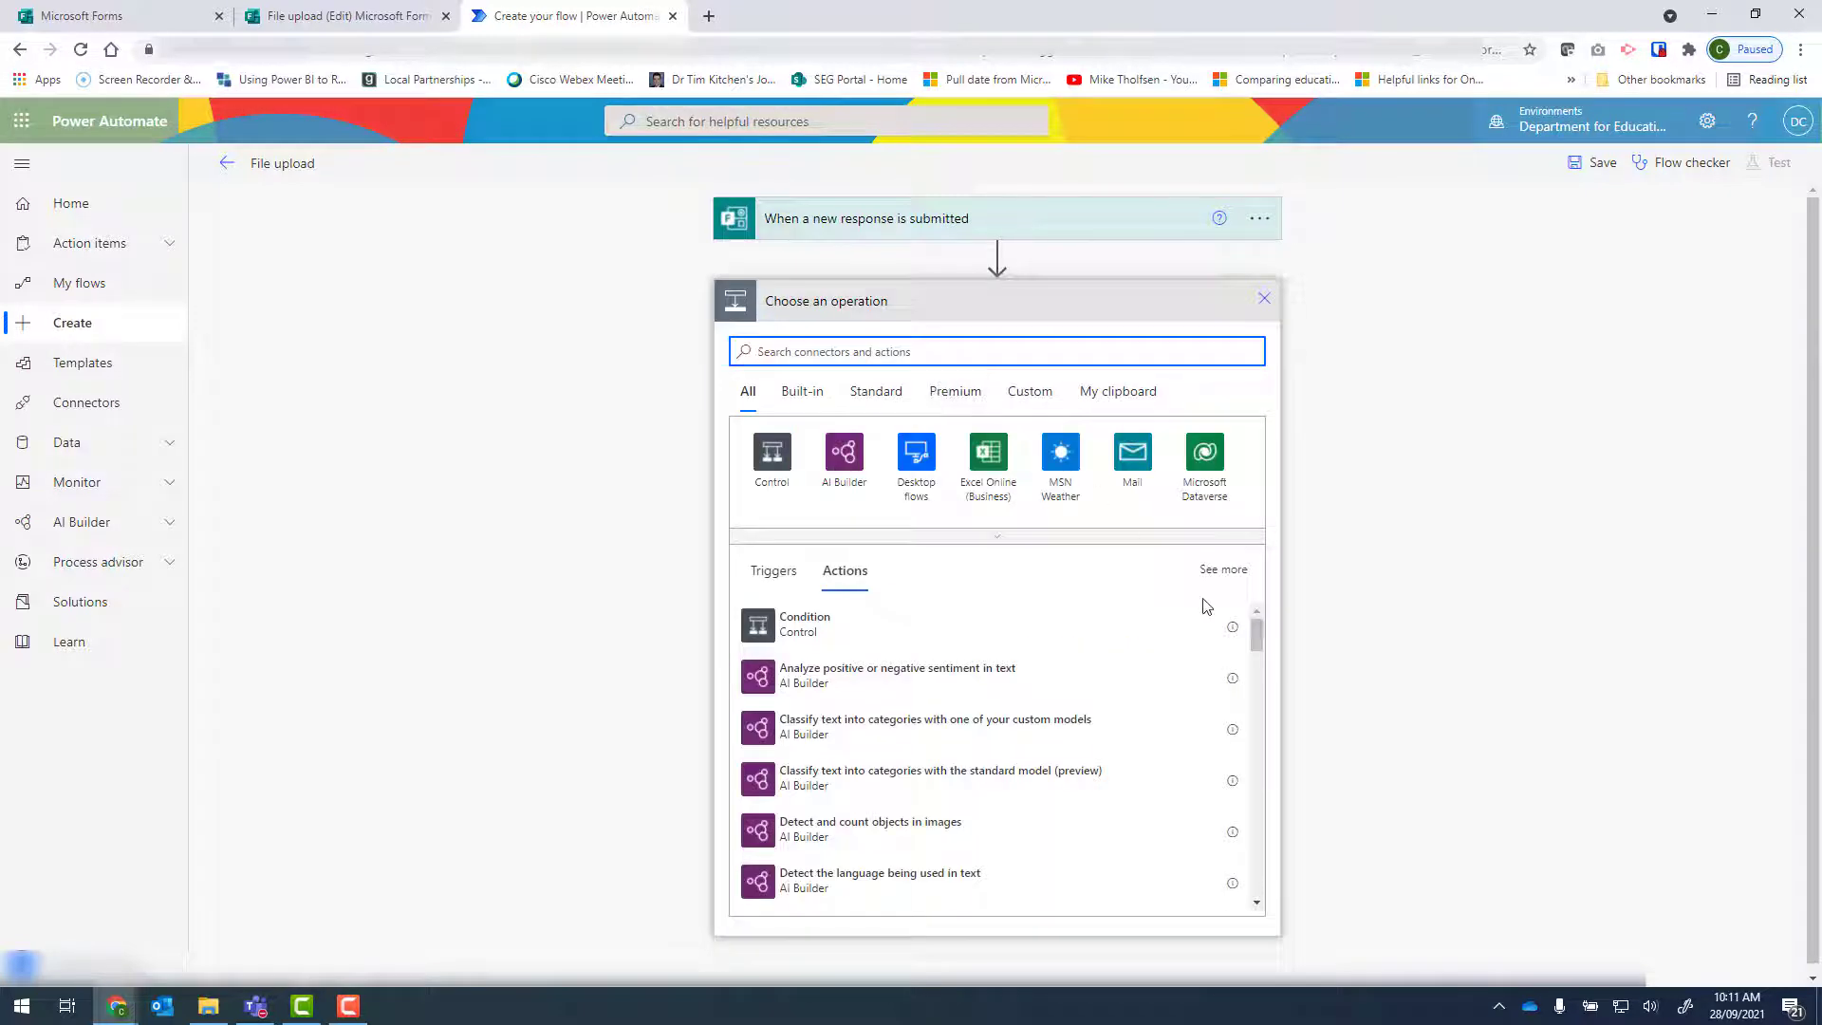
text(get responses)
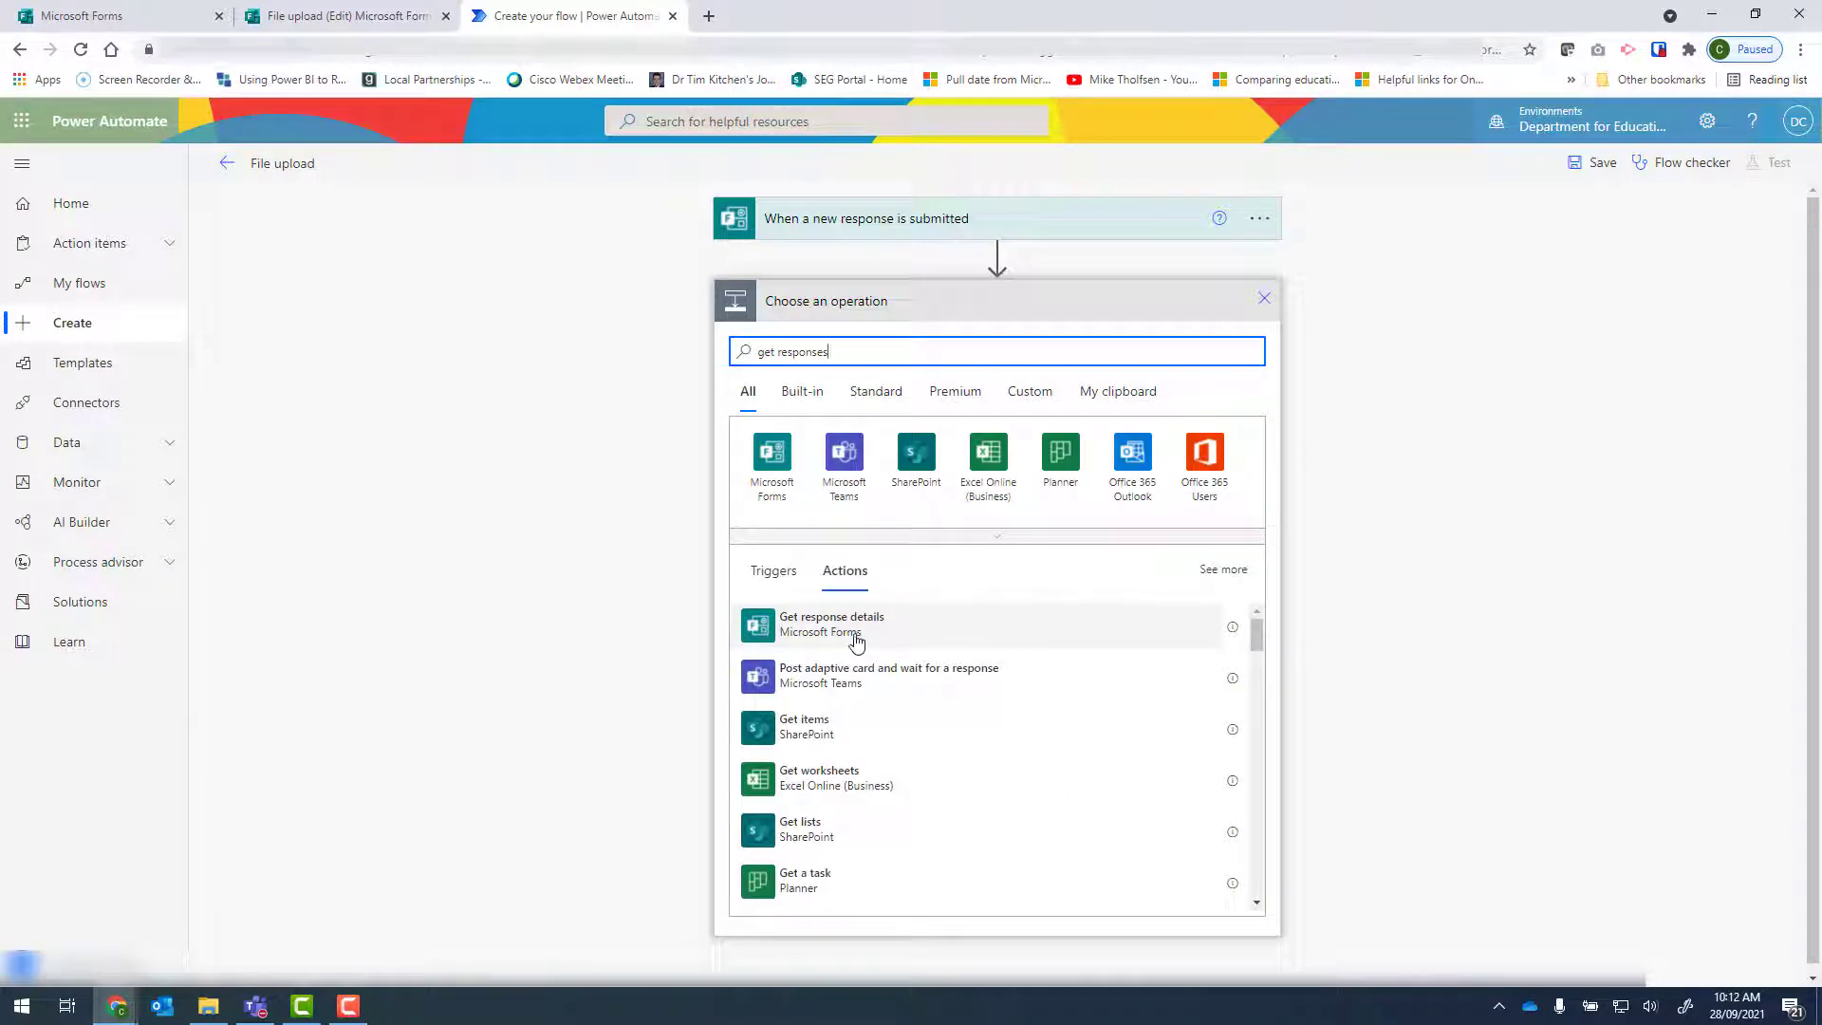
click(857, 632)
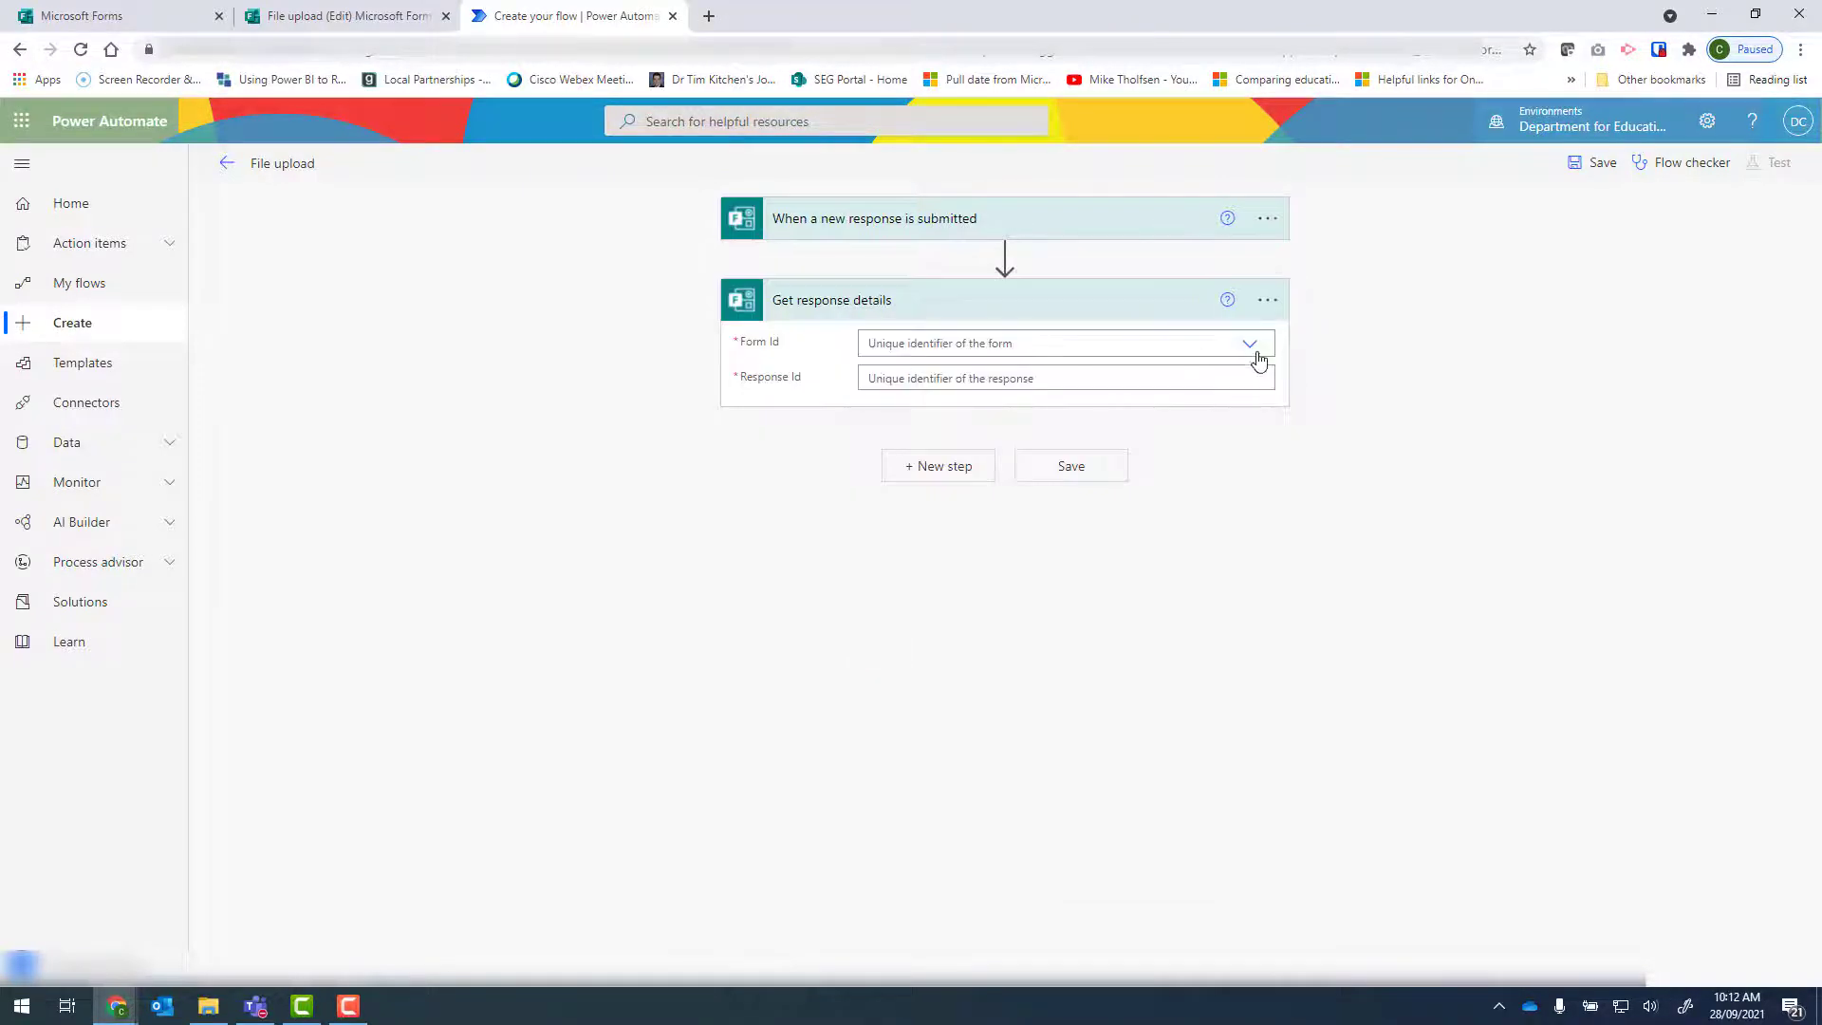
Fill Get response details with the copied form ID as a custom Form Id and the dynamic Response Id from the trigger.
click(1255, 351)
click(959, 395)
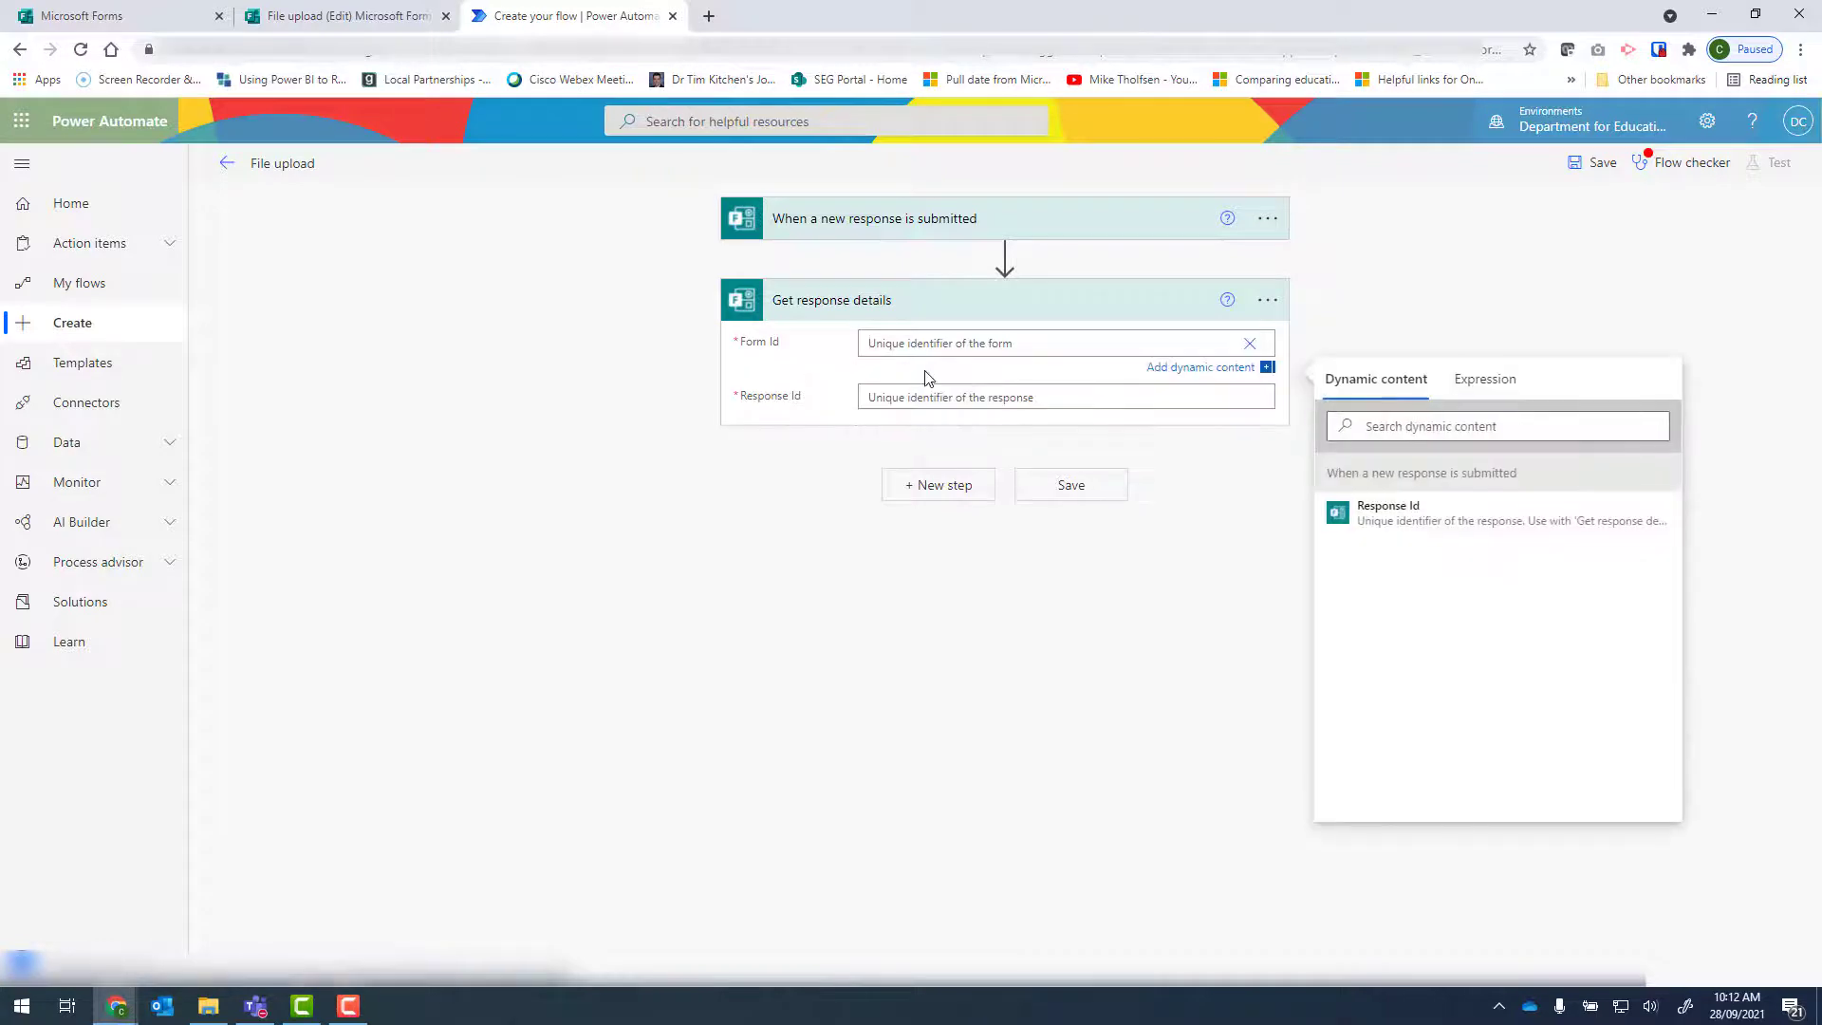
text(6fS7c4gGRkmuqb0LtA7PB5lokqDtUf5Fr4eqHvZZ4YRUQ1QwNEVNRFFGVk1HU09EV0FFWkdKUEs2MCQlQCN0PWcu)
click(922, 403)
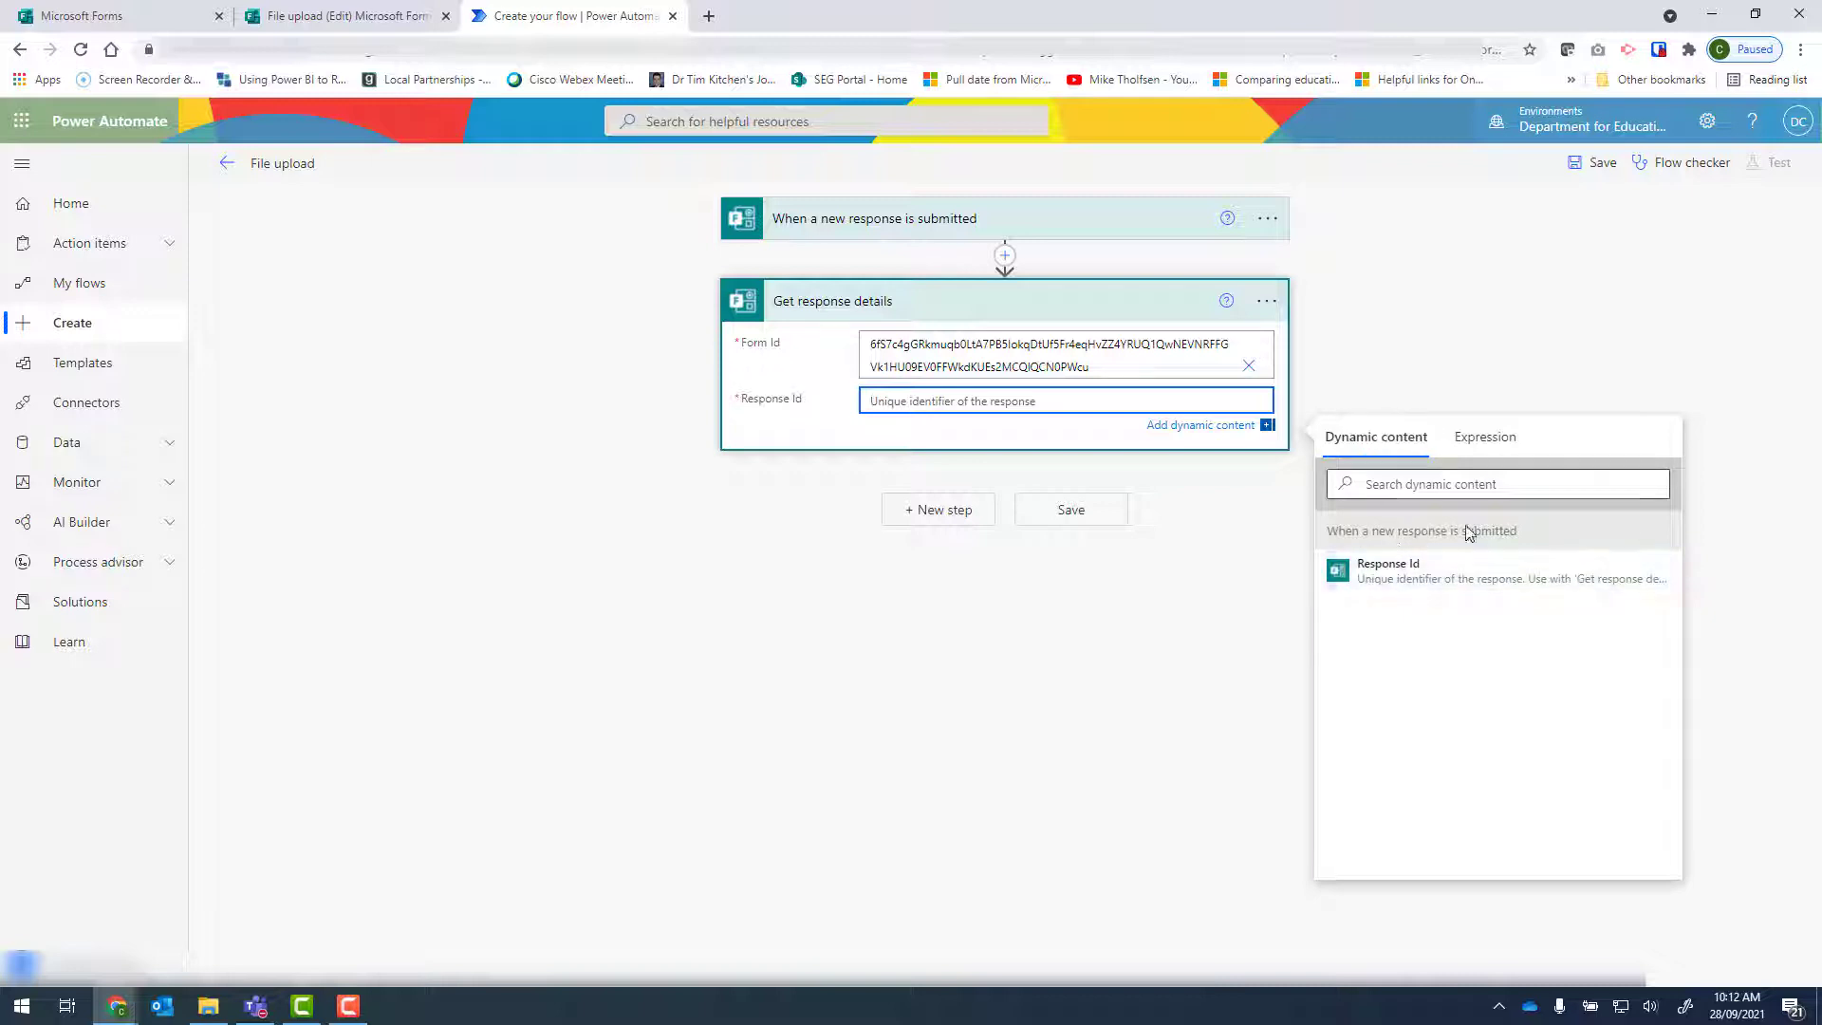
click(1408, 582)
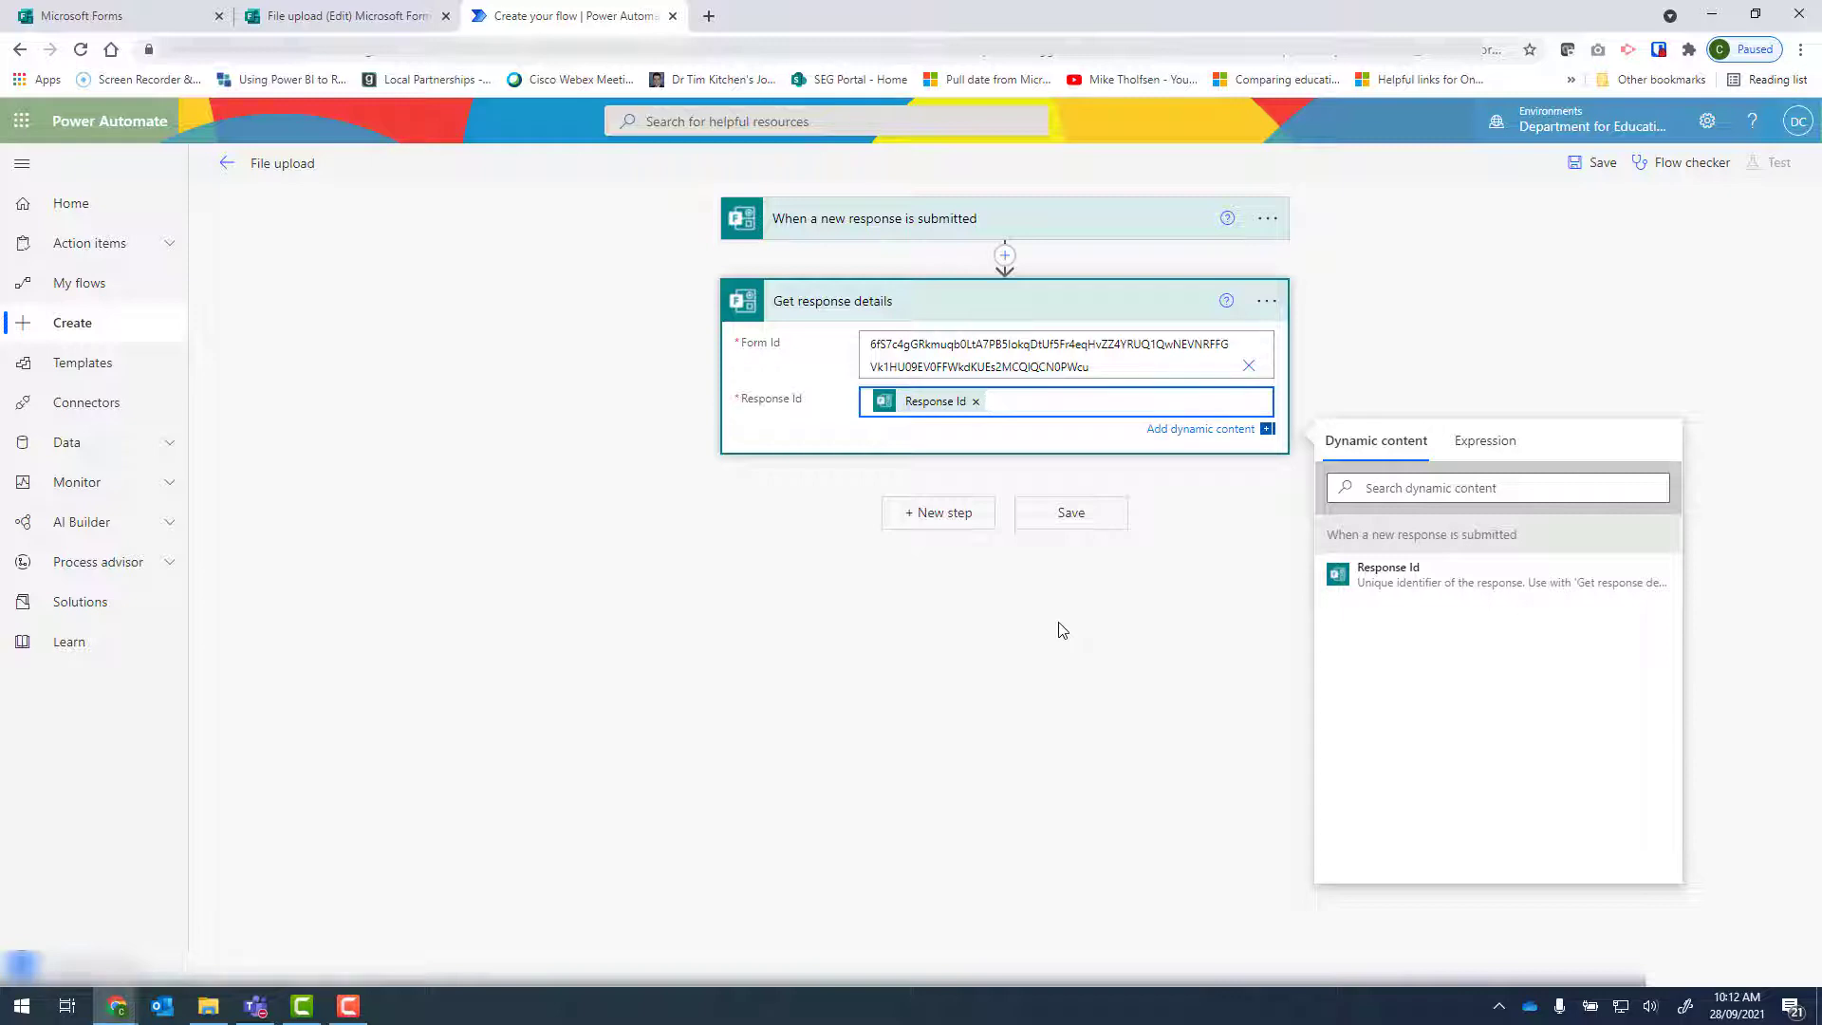
Search for "get user profile" and add the Office 365 Users action Get user profile (V2) as the next flow action.
click(936, 518)
text(get user profile)
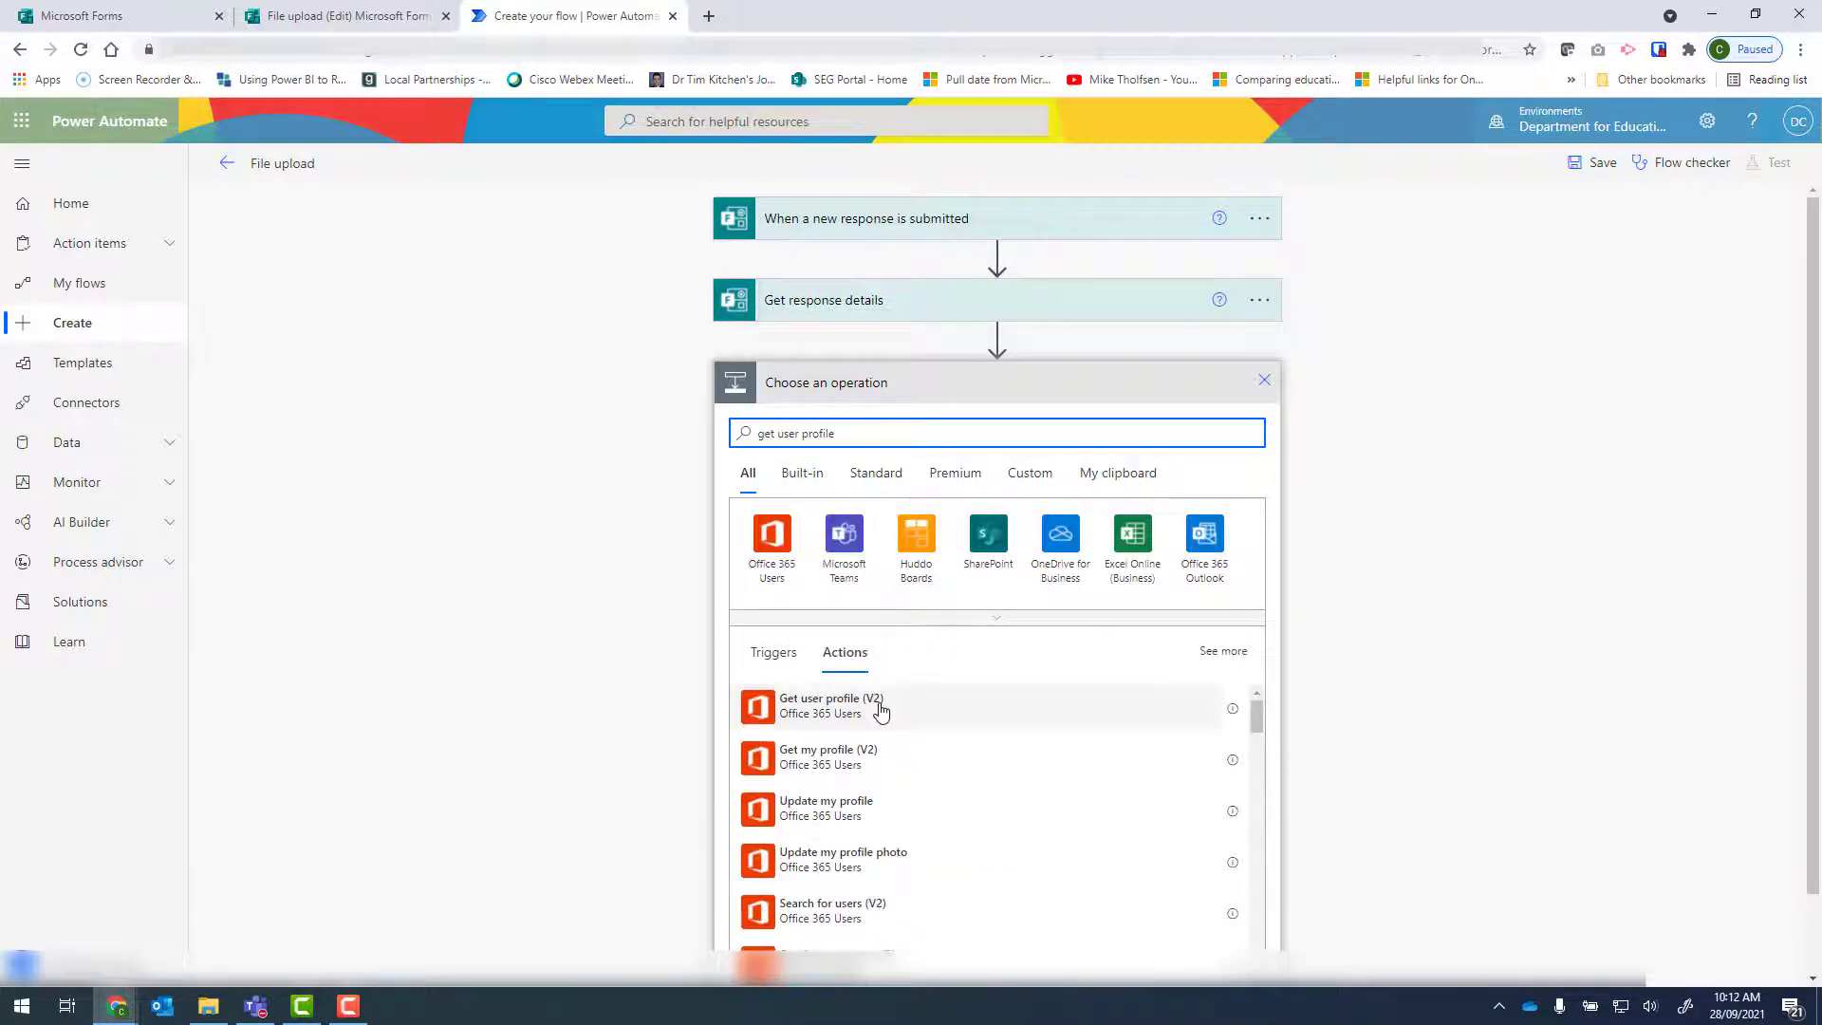
click(879, 707)
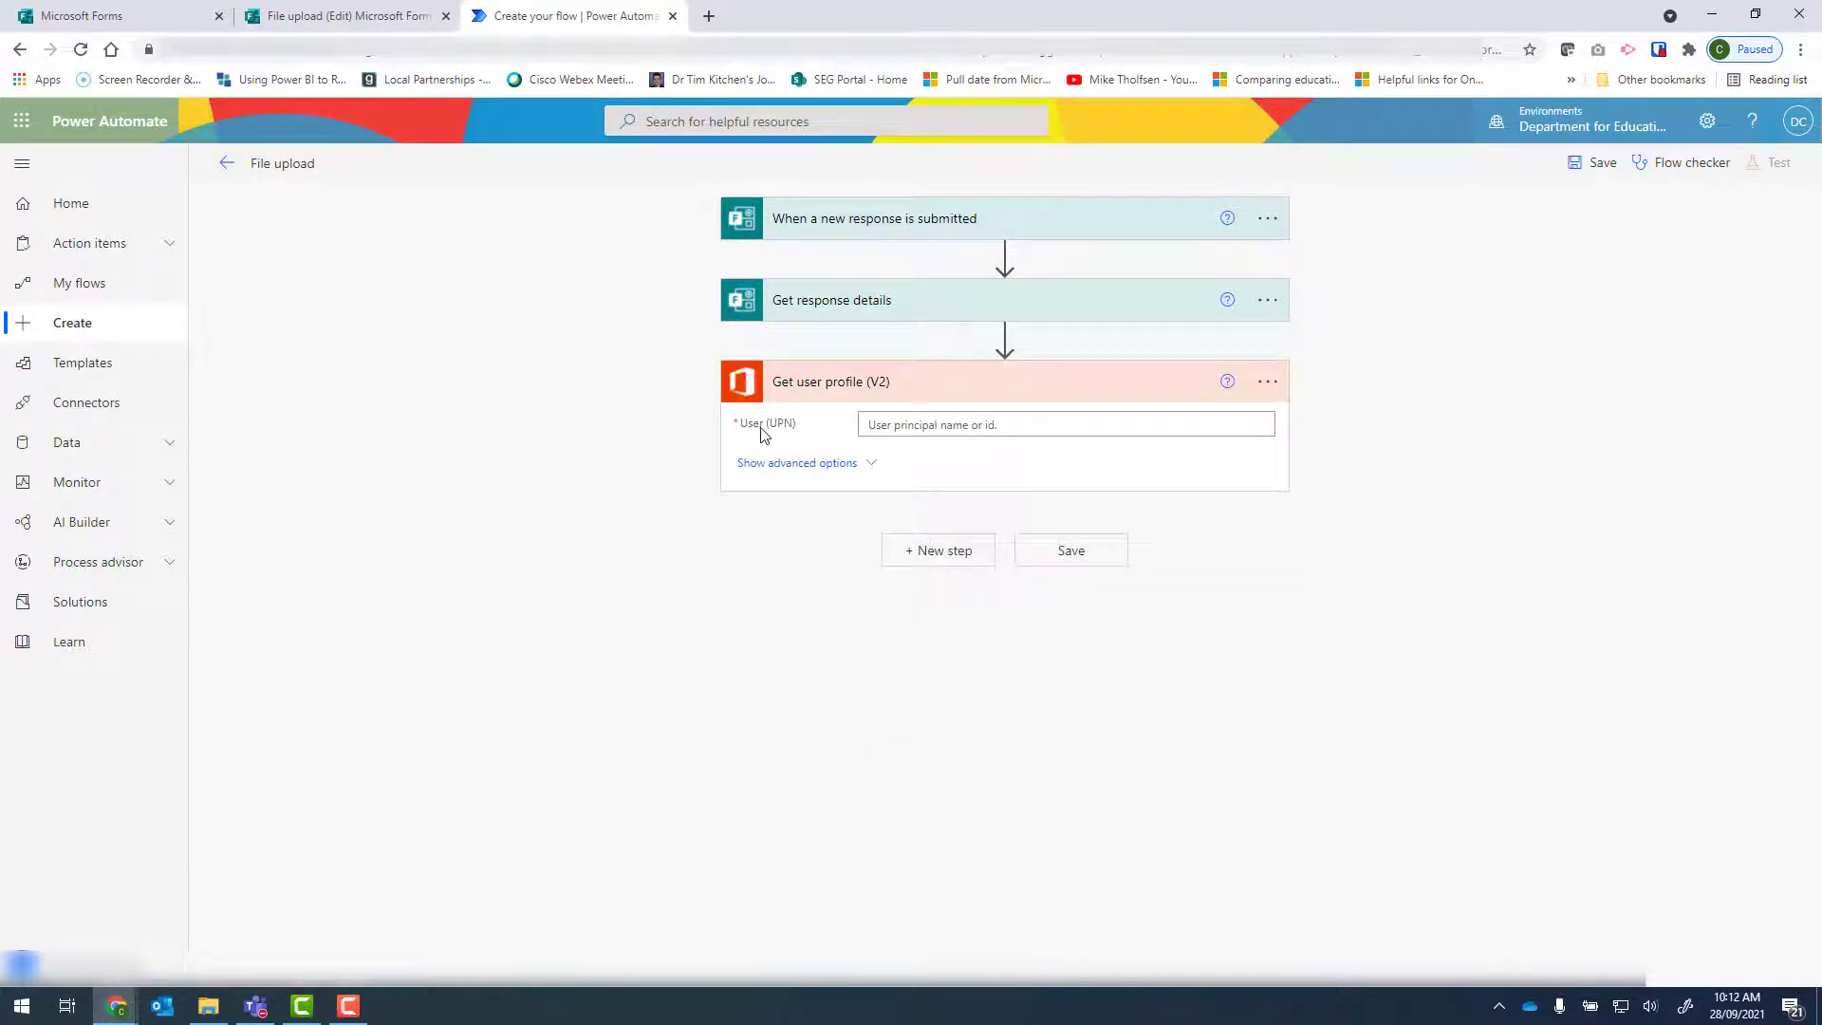
Set the User (UPN) of Get user profile (V2) to the dynamic Responders' Email from Get response details.
click(911, 426)
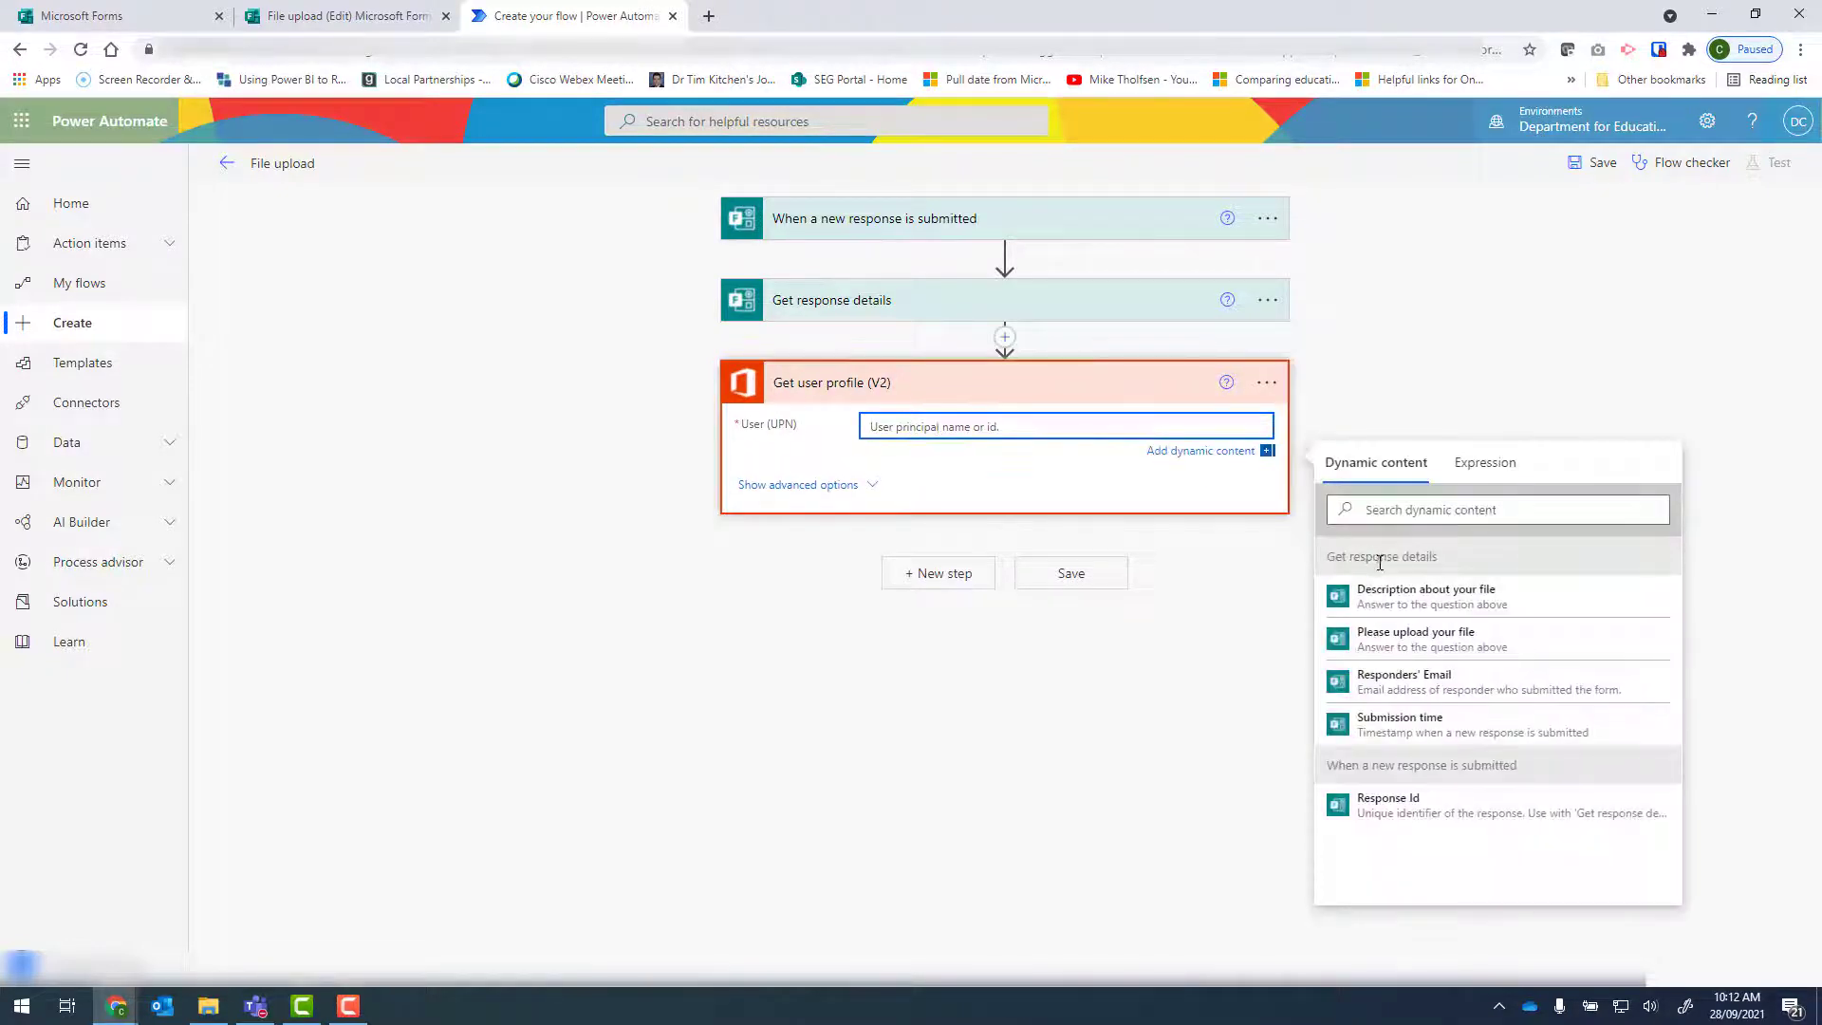
click(1395, 697)
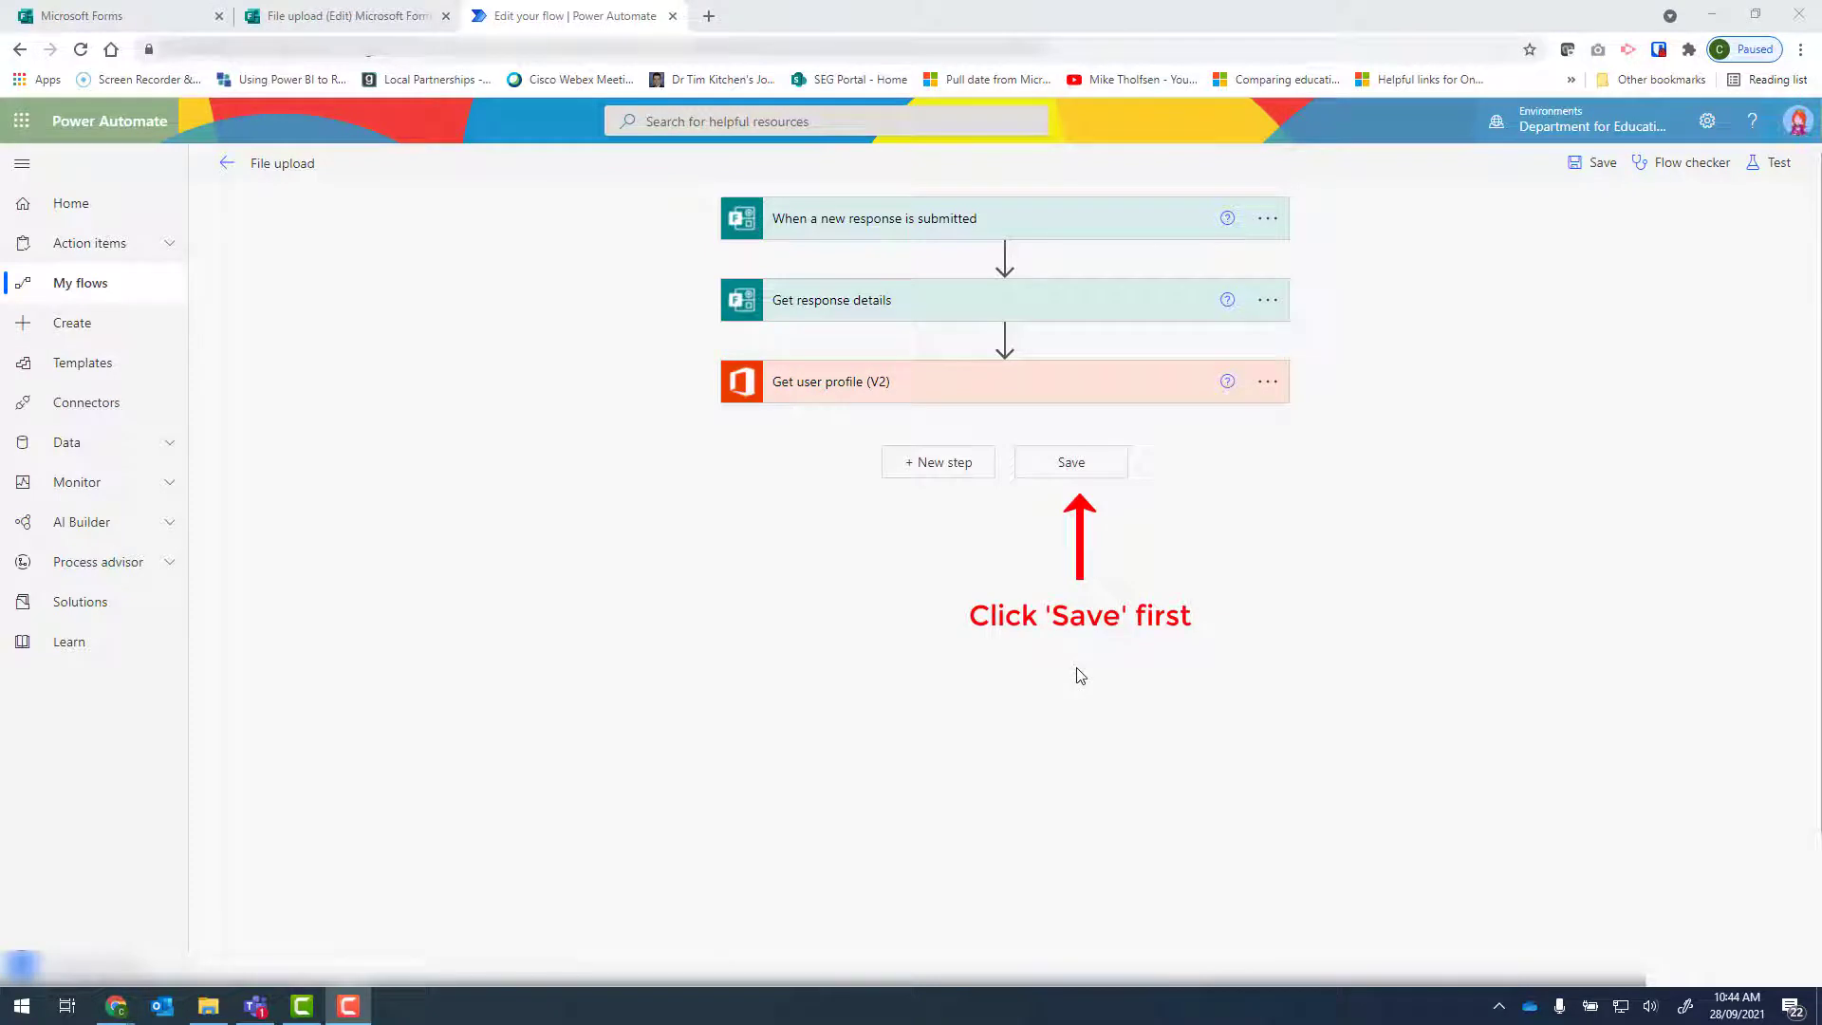
Preview the File upload form and submit a response with the Jack and the Beanstalk document and description "This is a file about Jack and the Beanstalk".
click(344, 16)
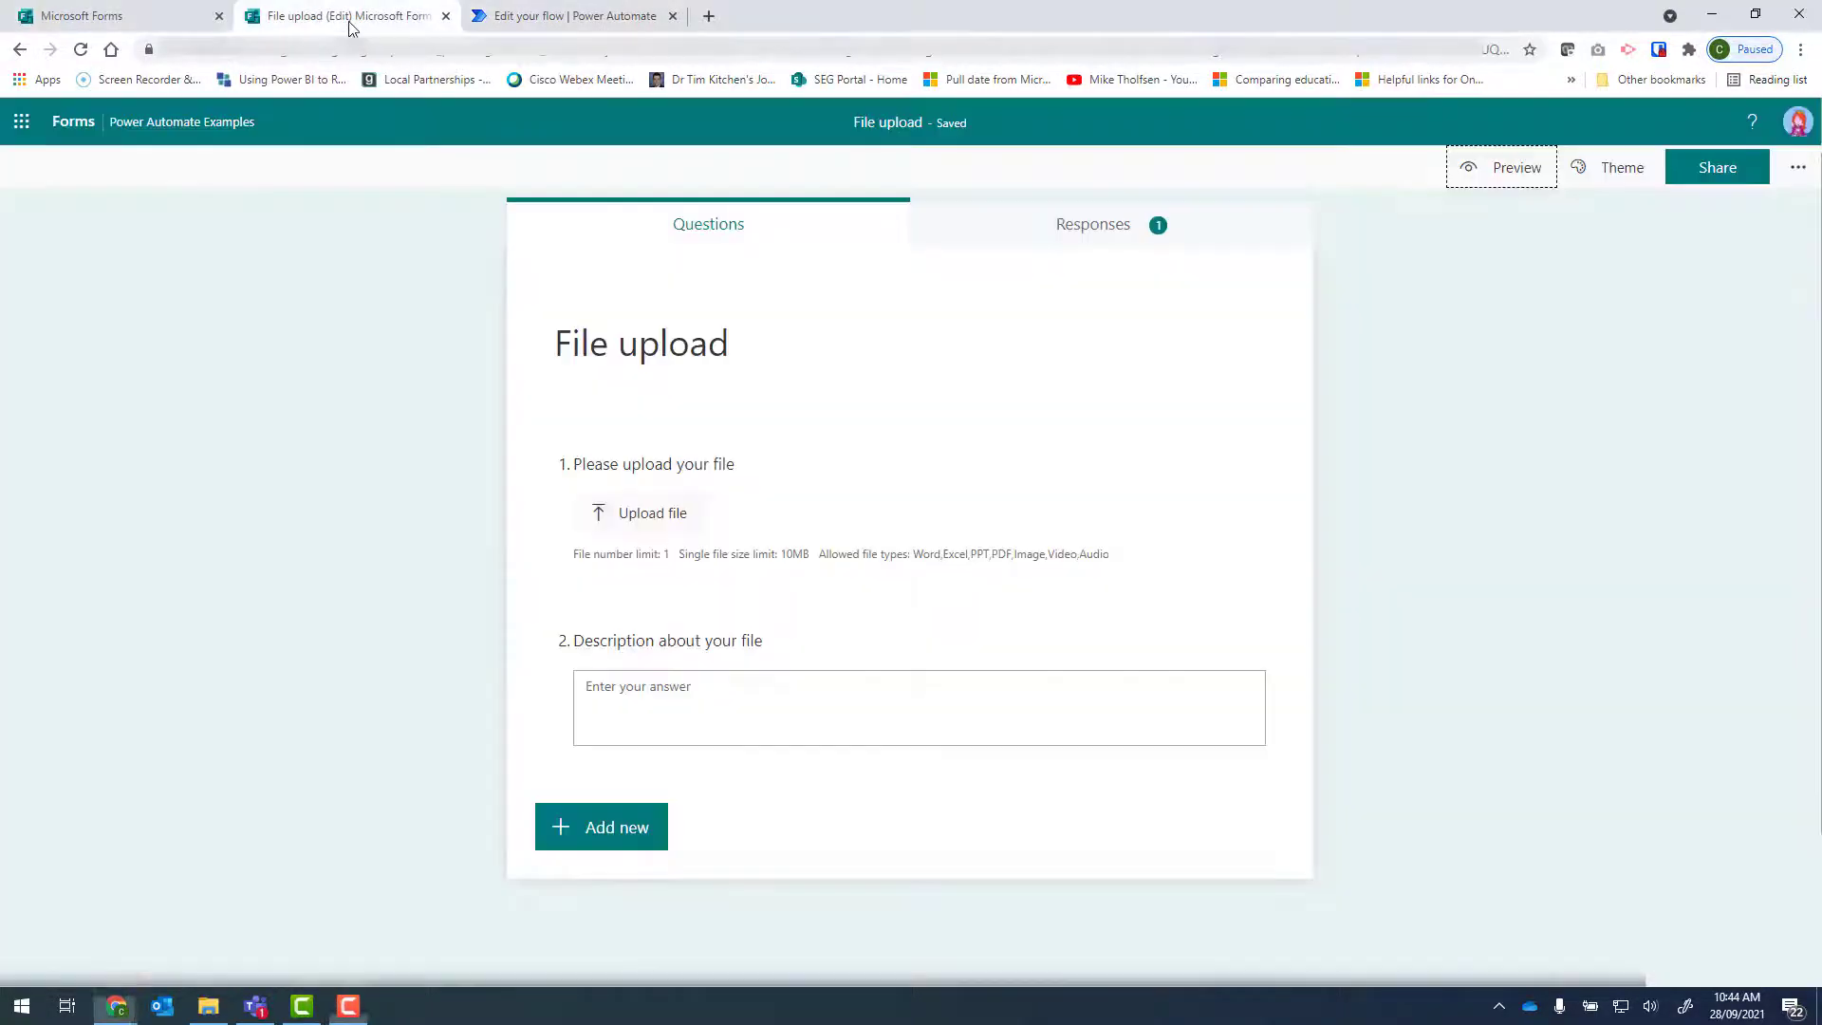
click(1493, 180)
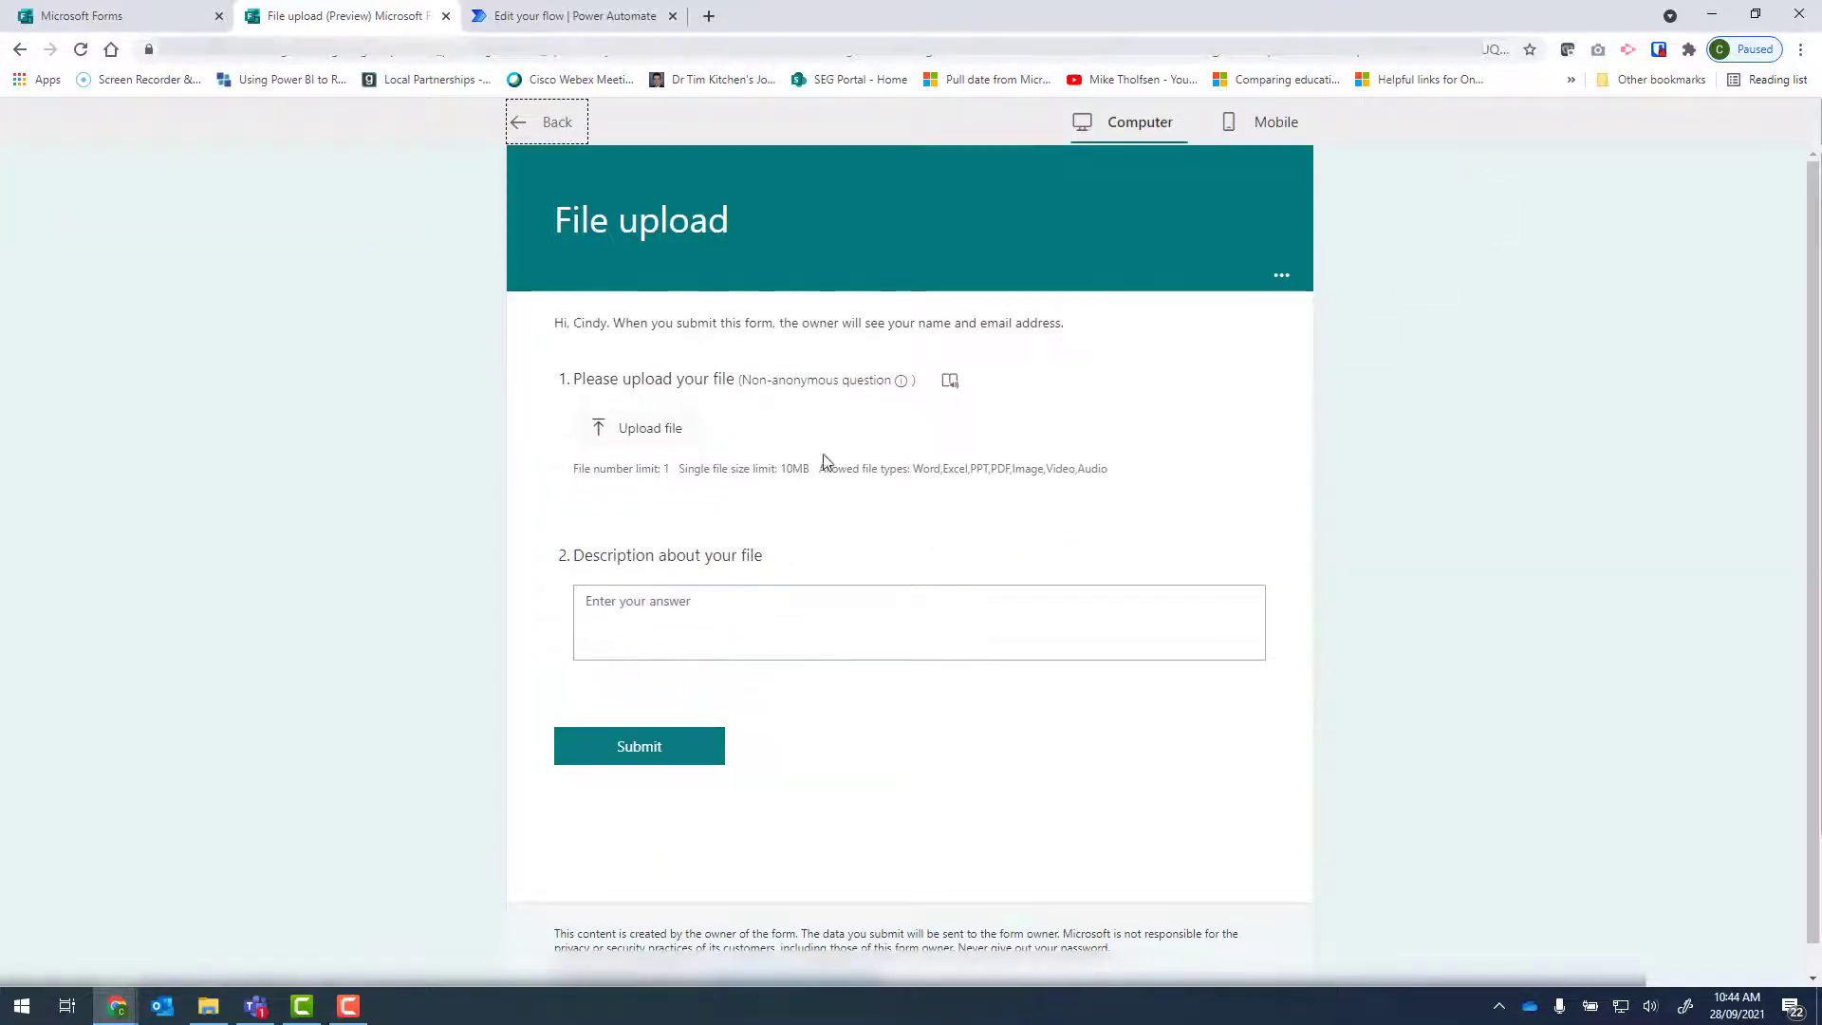
click(634, 428)
double_click(249, 298)
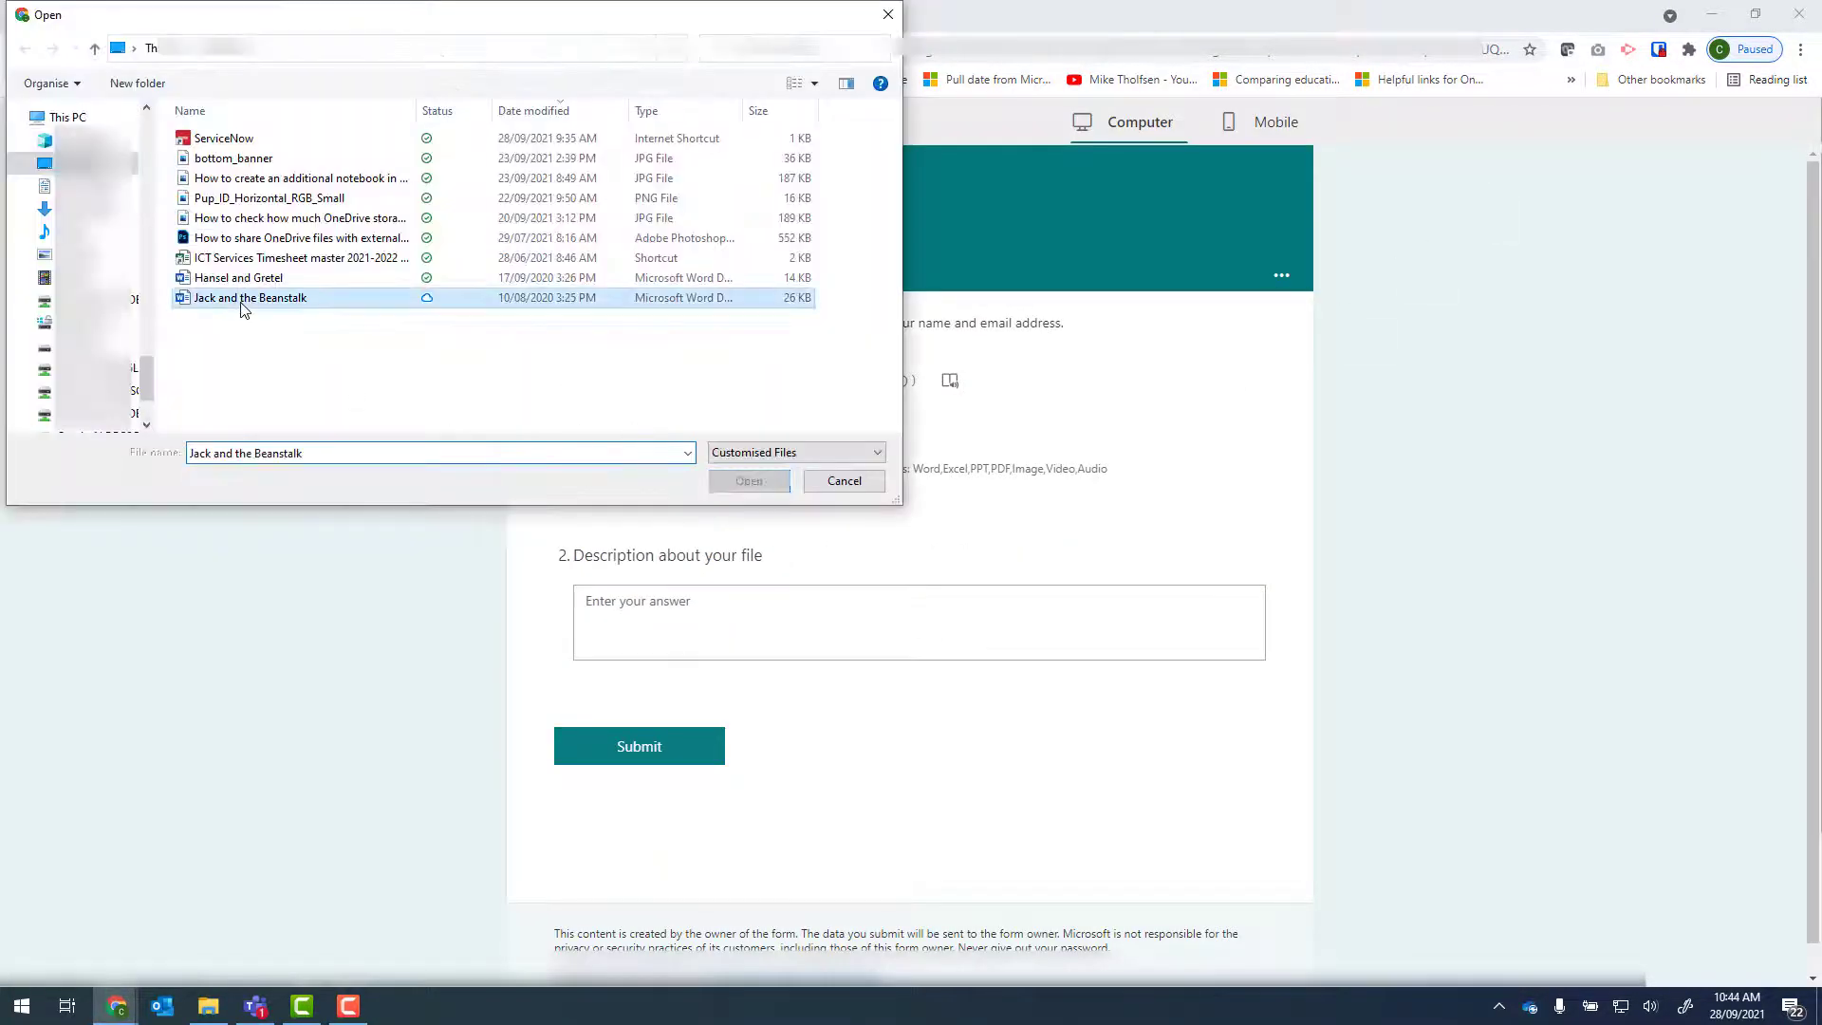
click(683, 602)
text(This is a file about Jack and the Beanstalk)
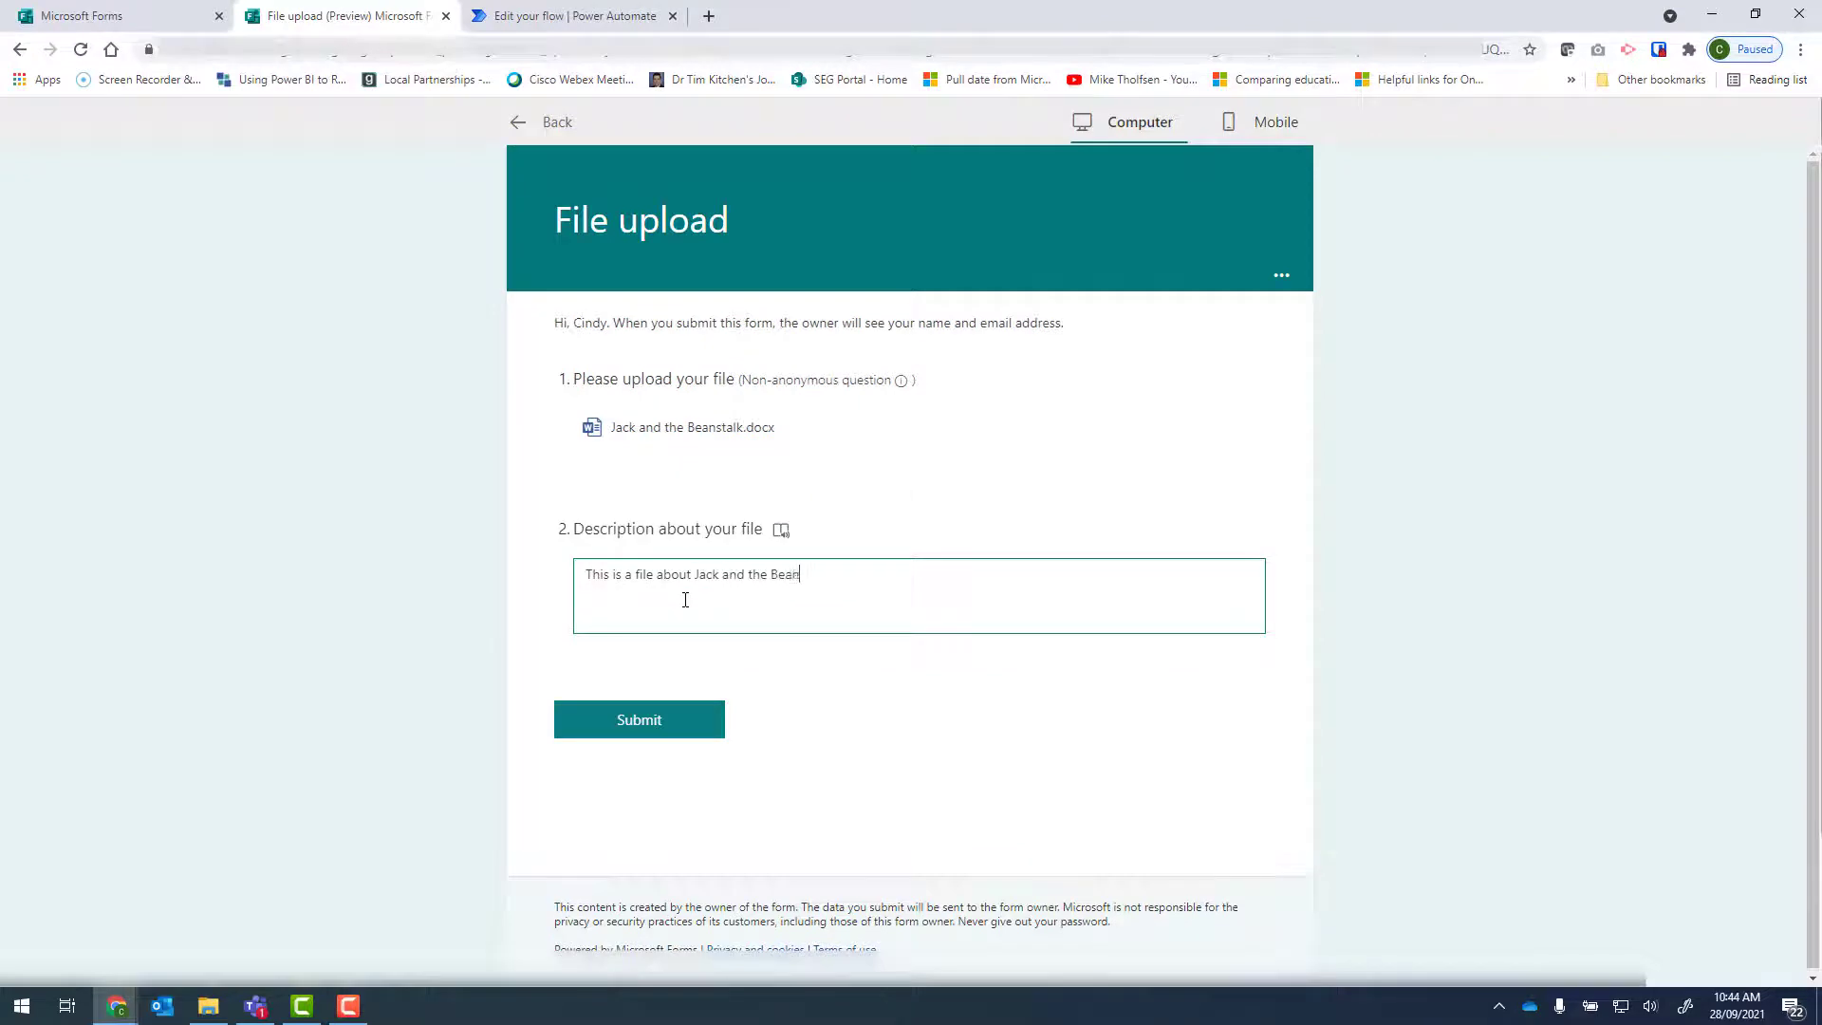
click(655, 717)
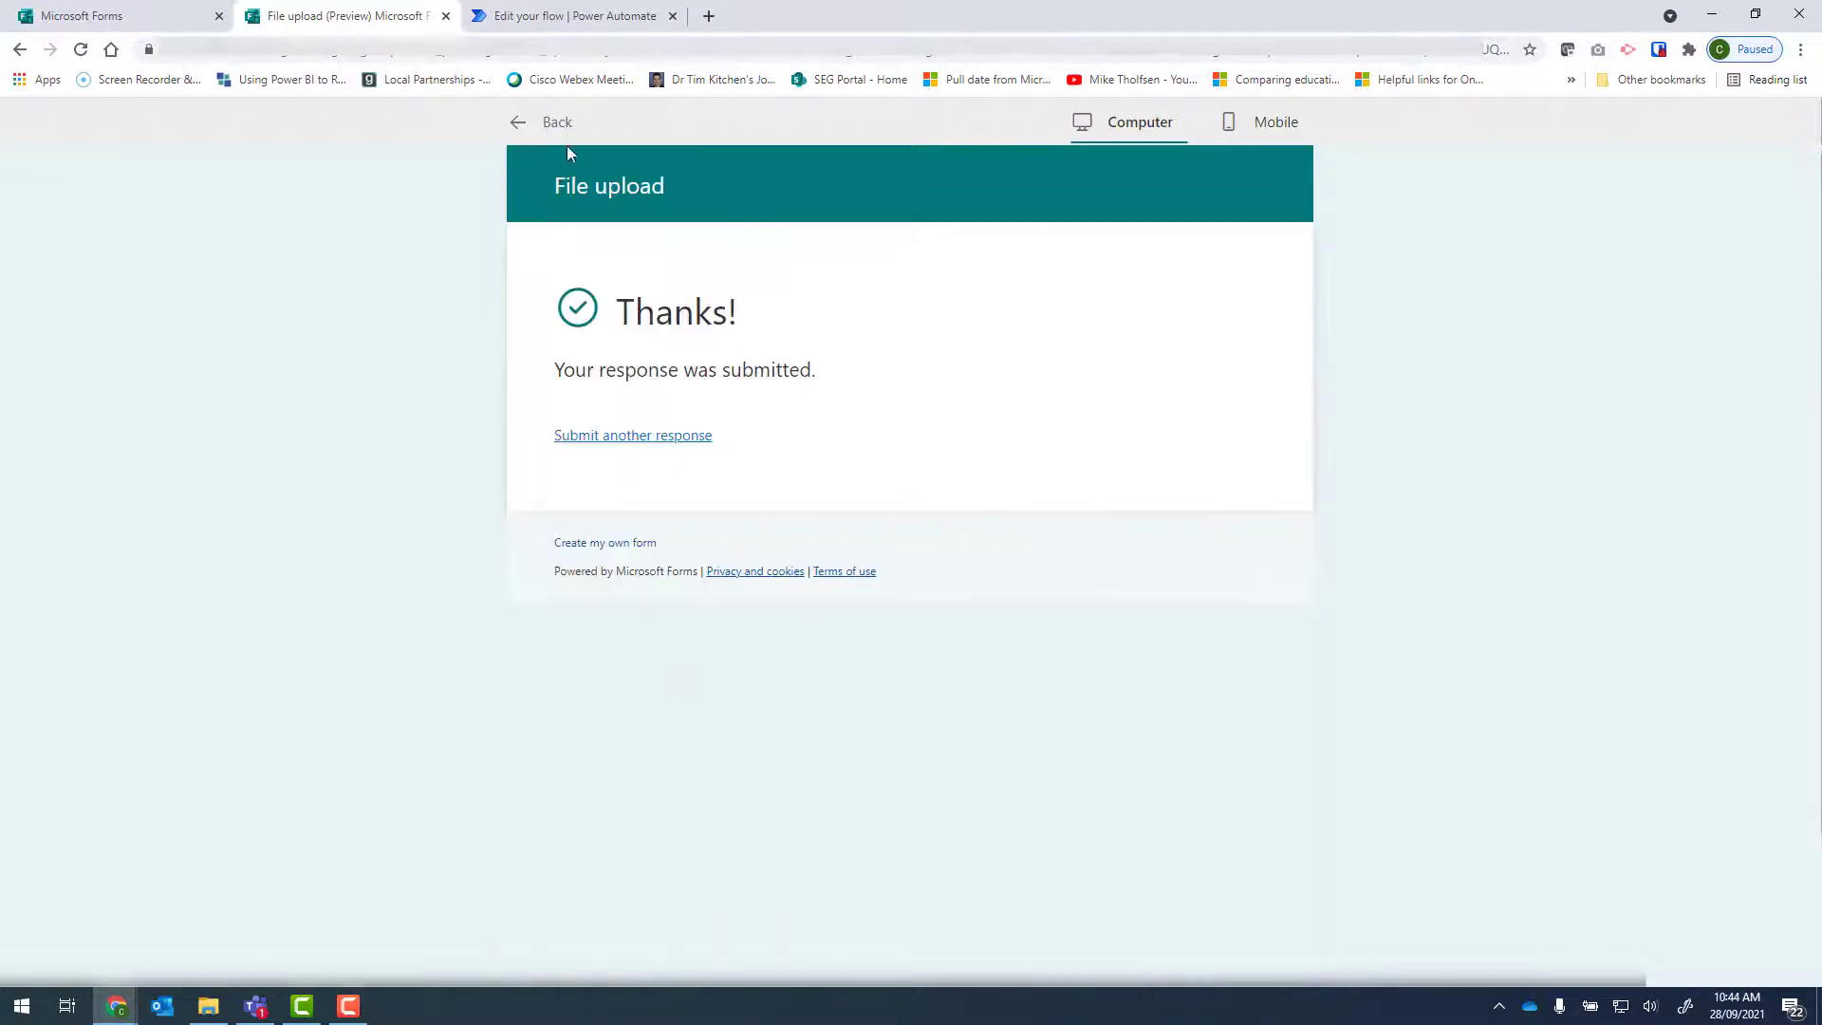
Save the File upload flow and check its 28-day run history on the details page before returning to editing.
click(543, 17)
click(226, 167)
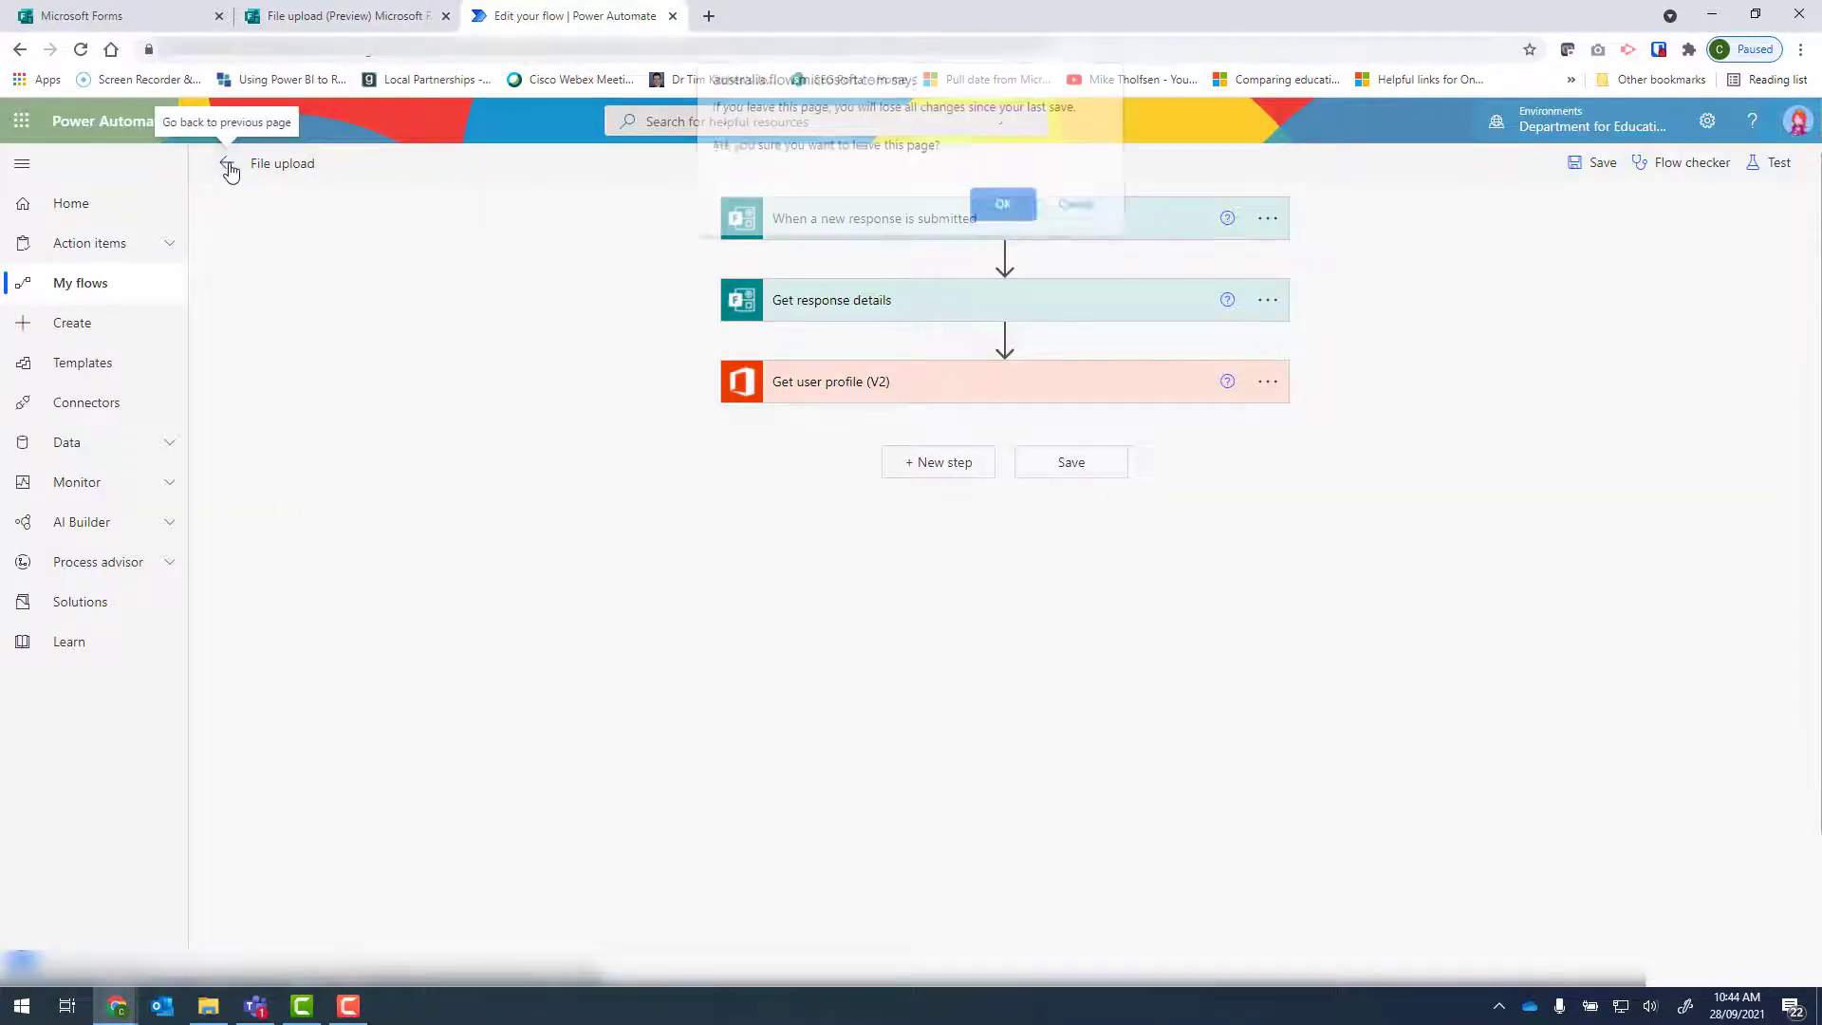
click(1076, 213)
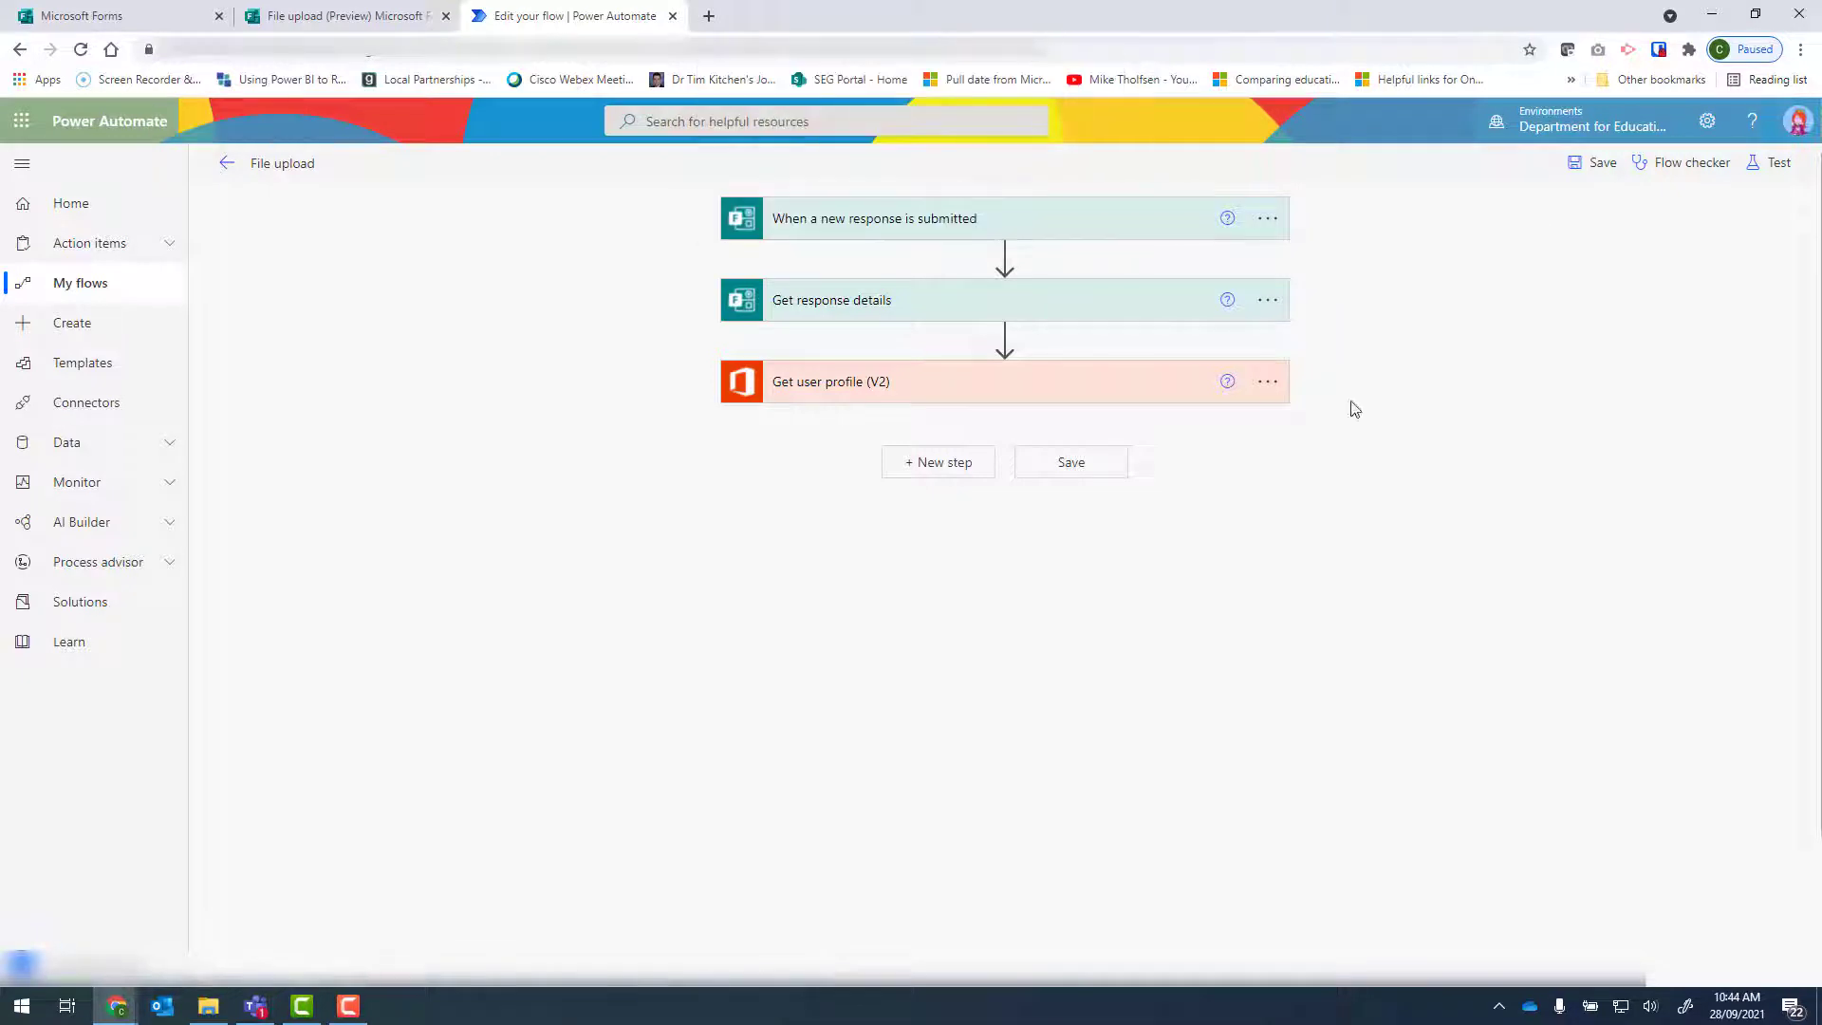
click(1091, 470)
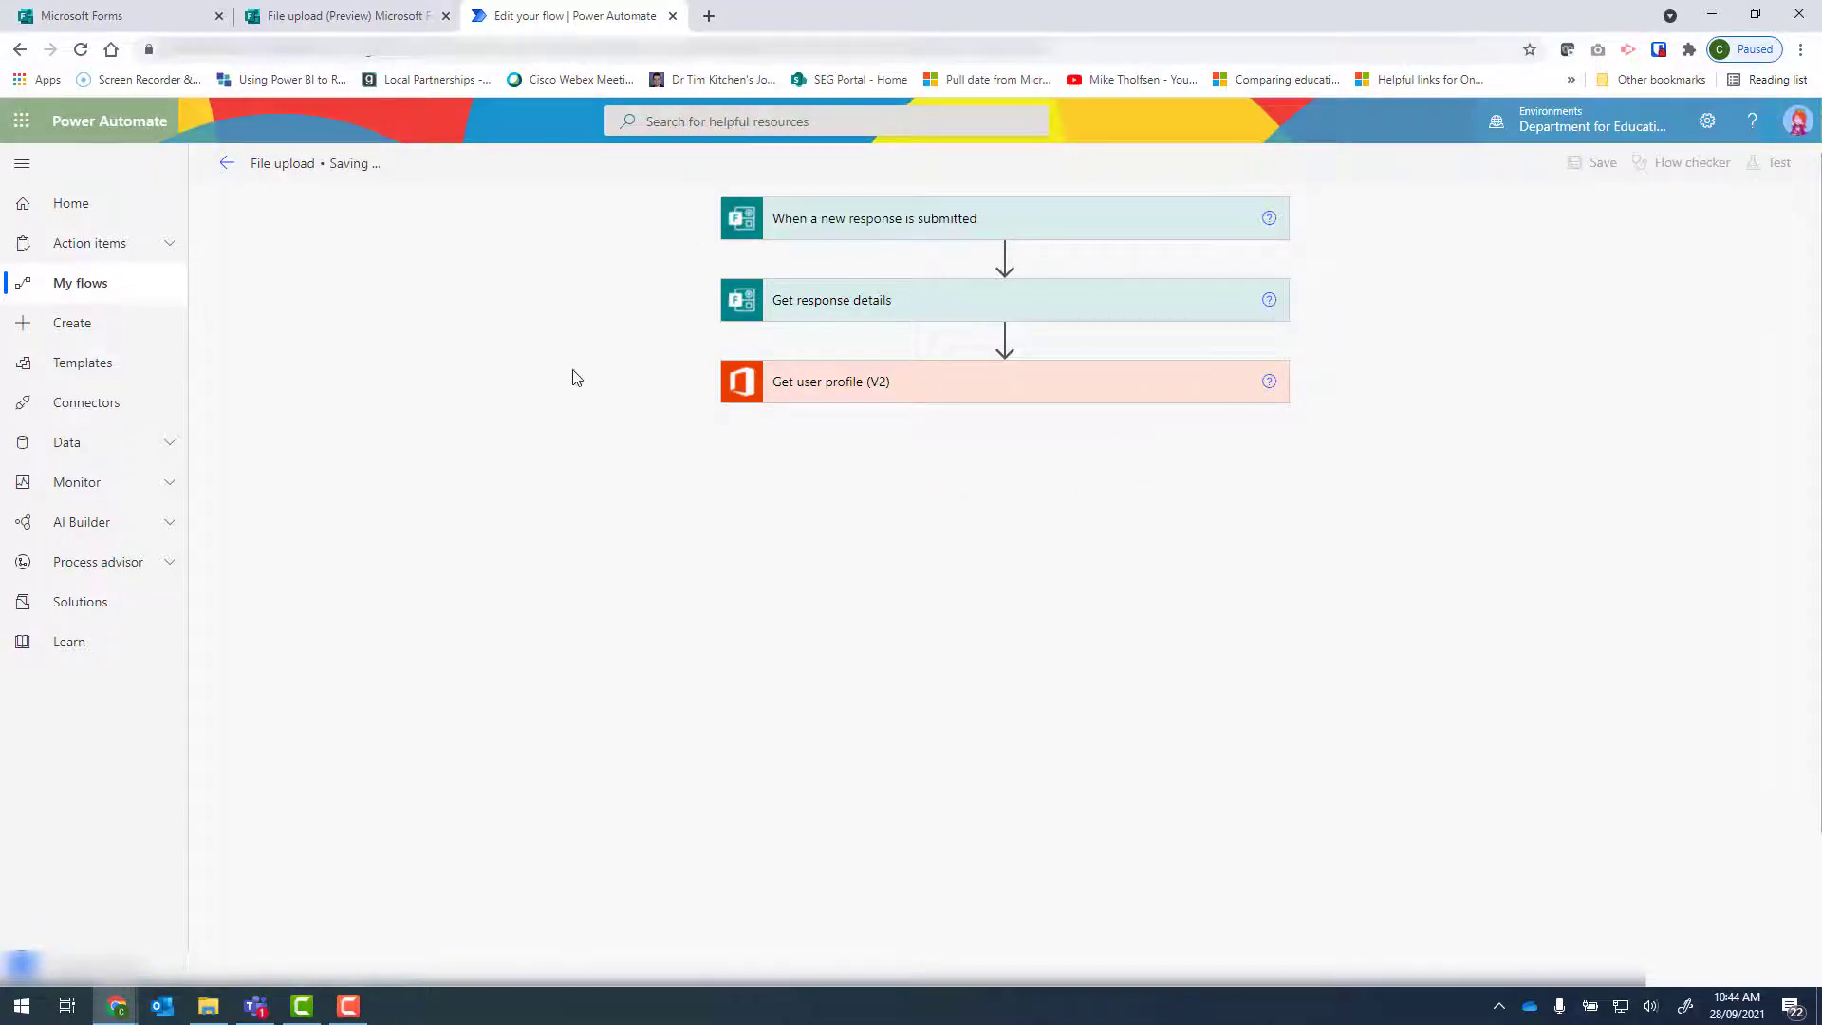
click(226, 164)
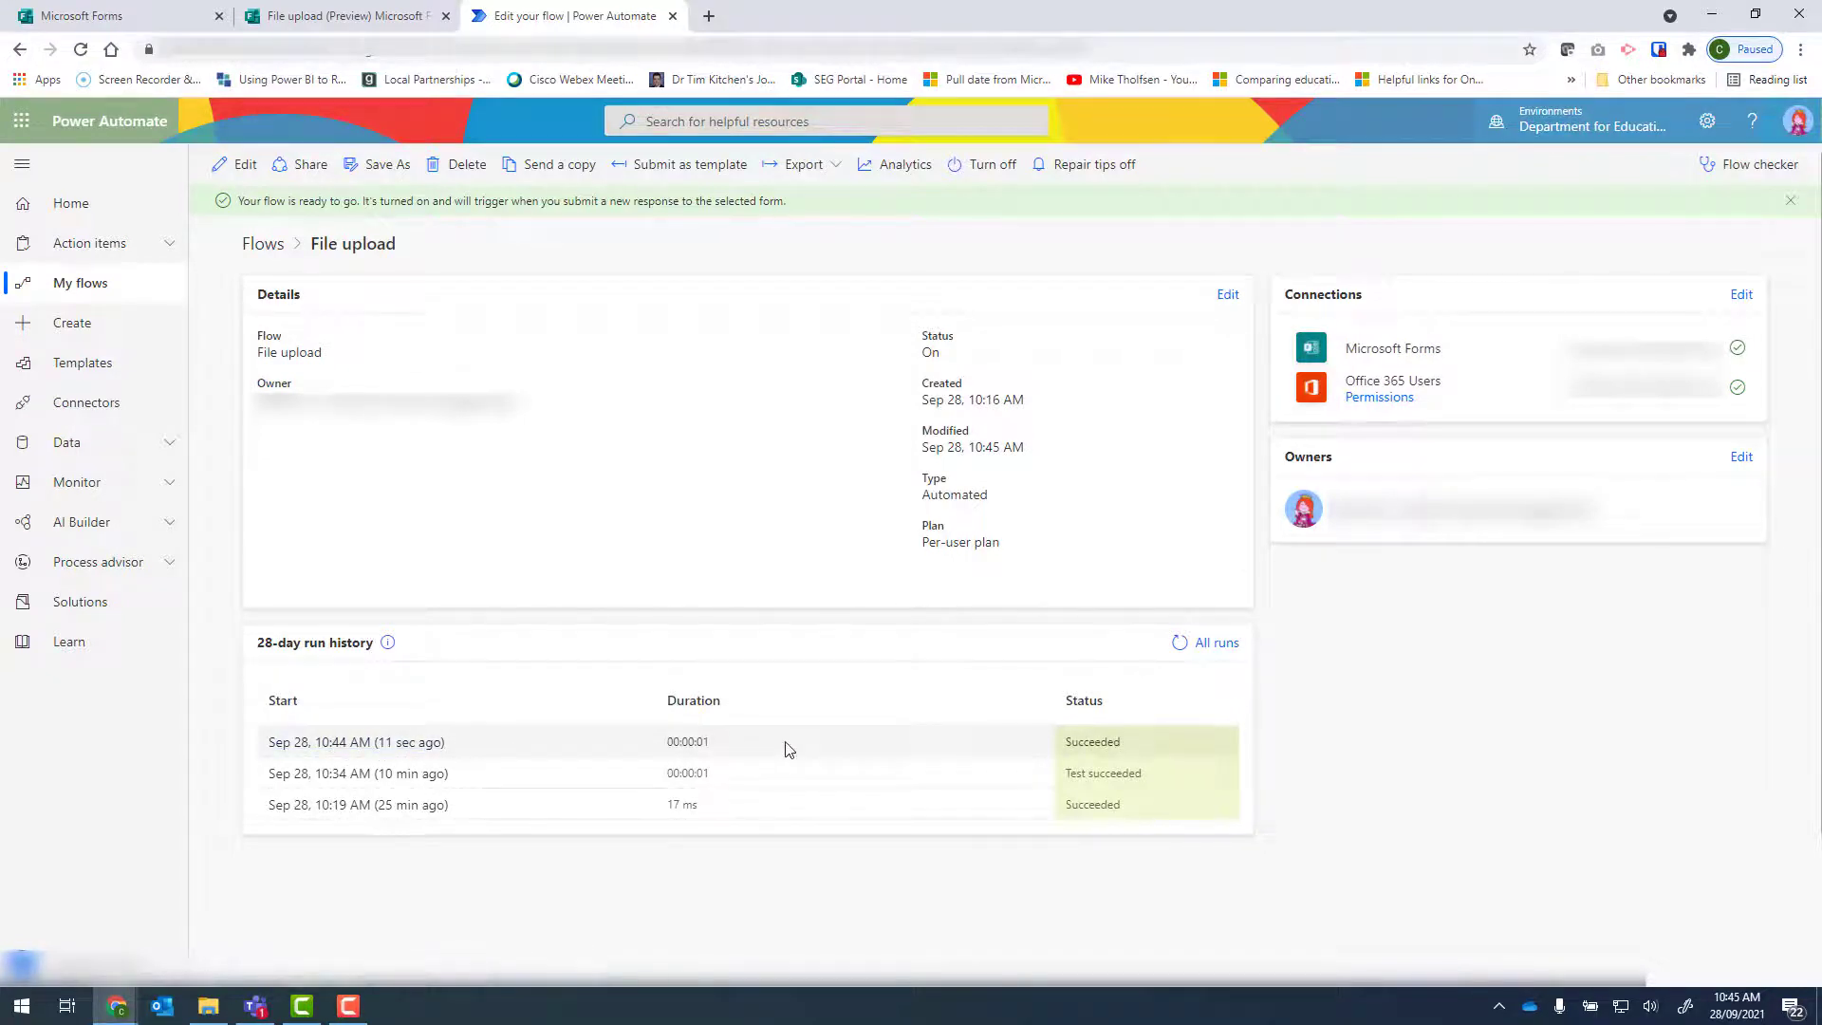
click(237, 164)
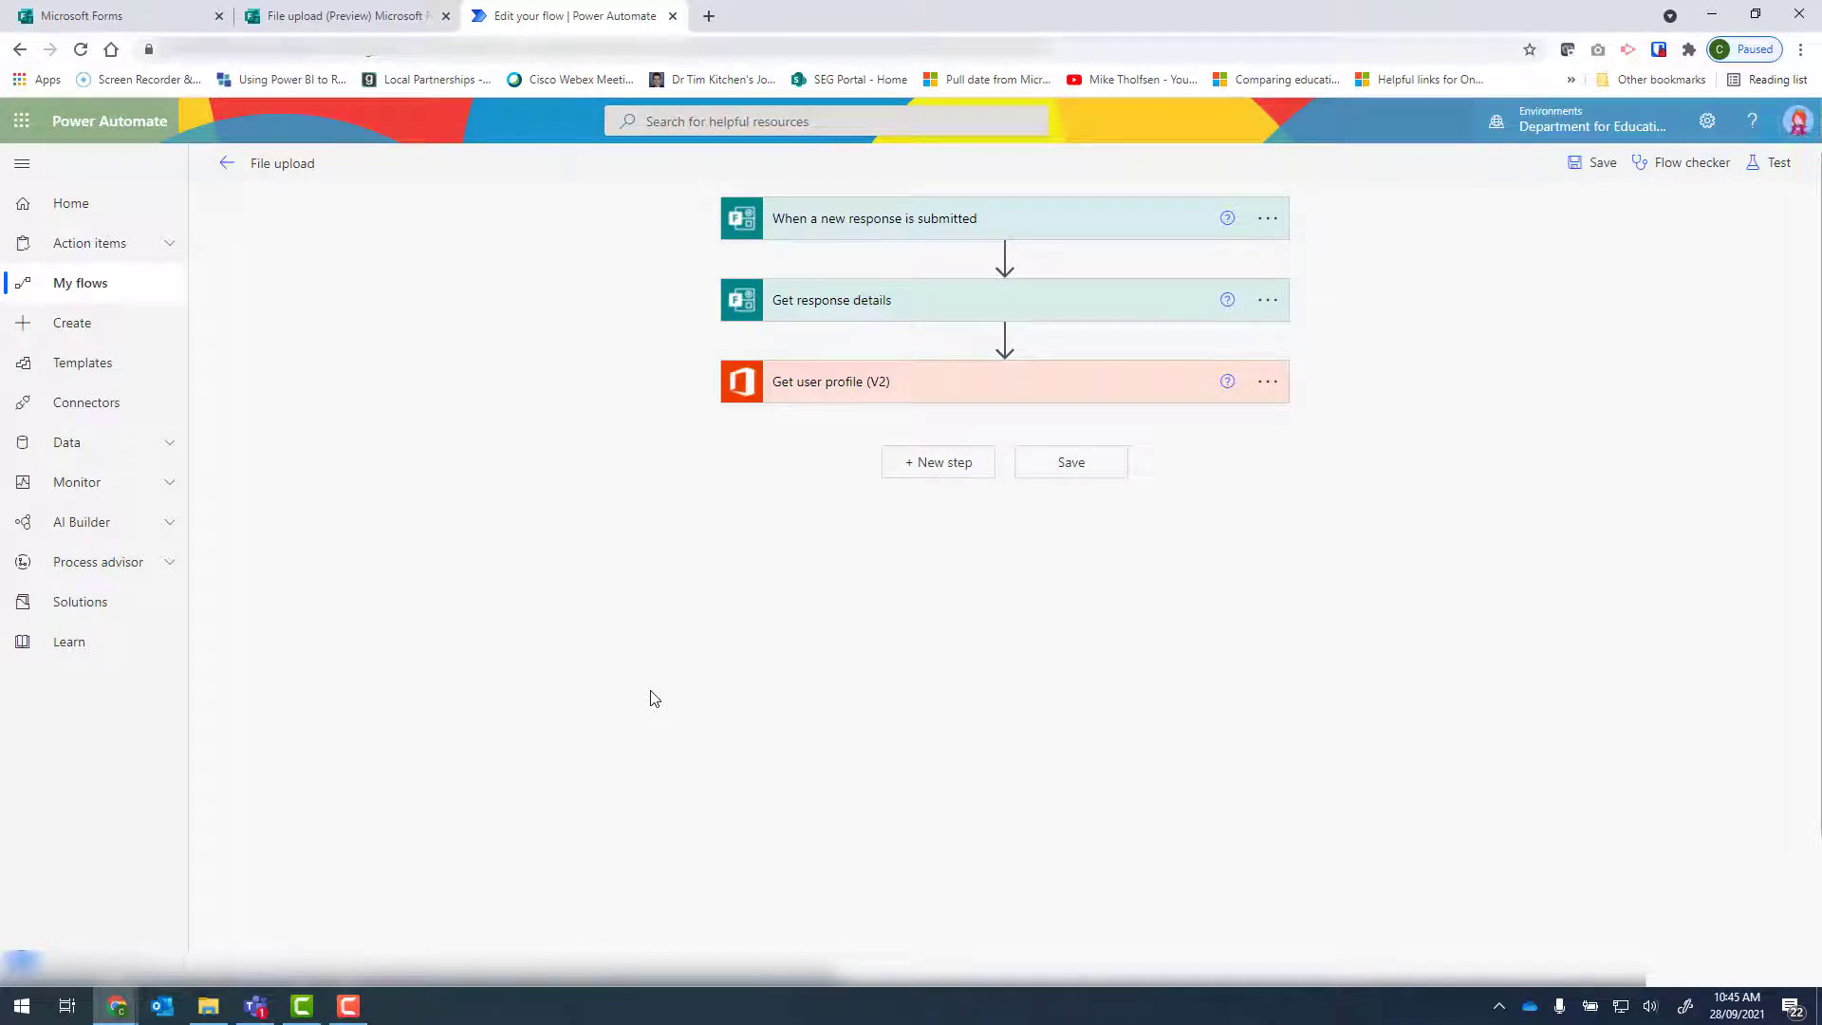
From Teams, open the Power Automate Examples files in SharePoint and browse to Documents > Apps > Microsoft Forms > File upload > Please upload your file.
click(256, 1006)
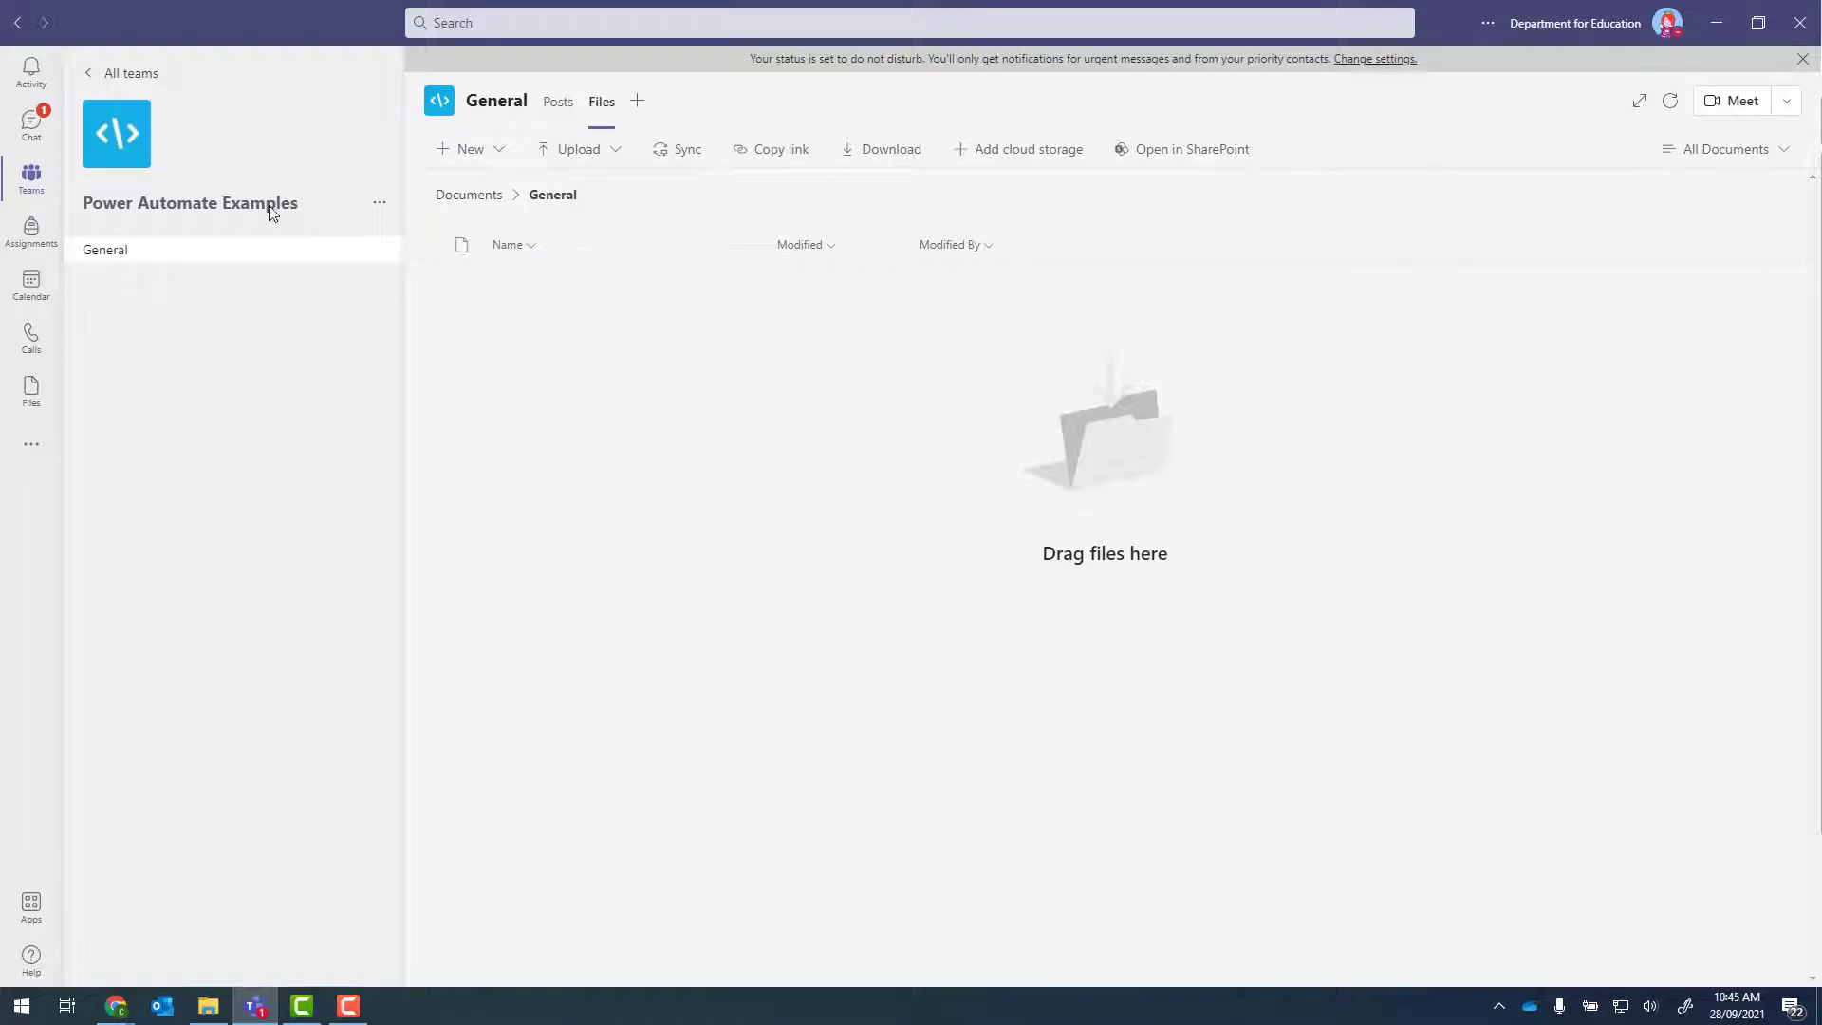
click(1148, 163)
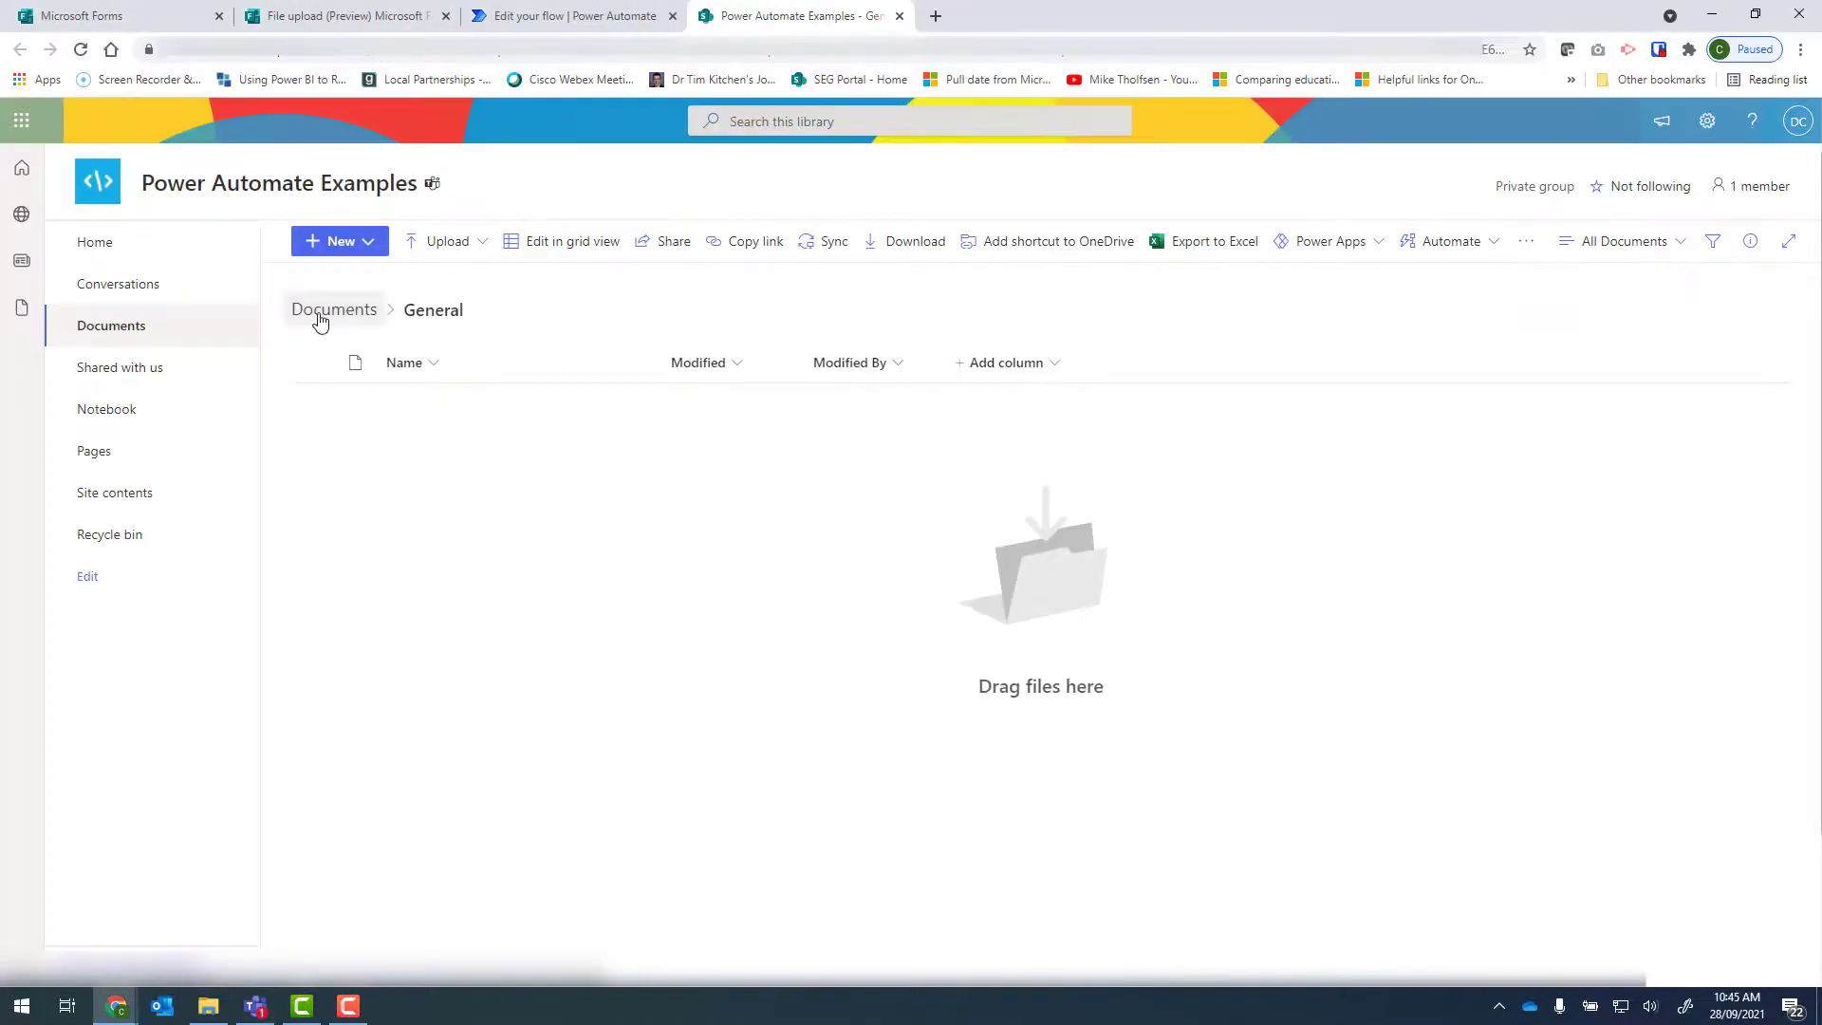
click(323, 321)
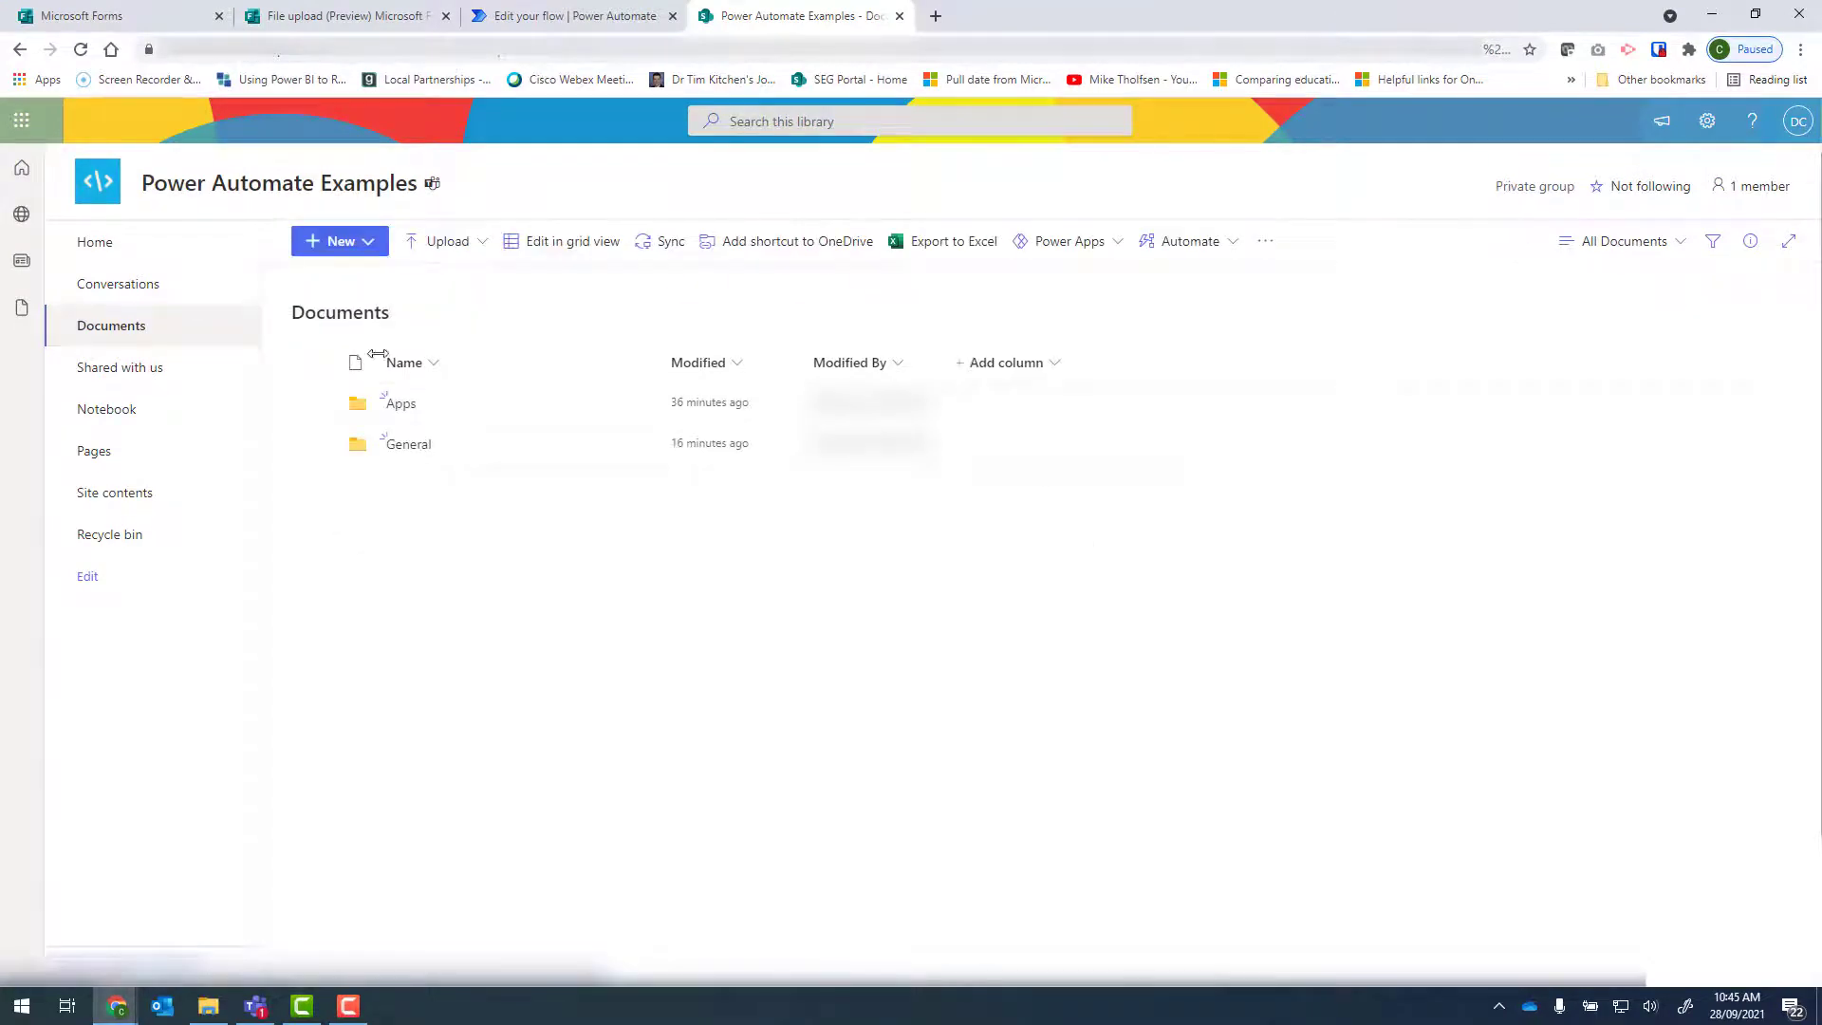
click(402, 407)
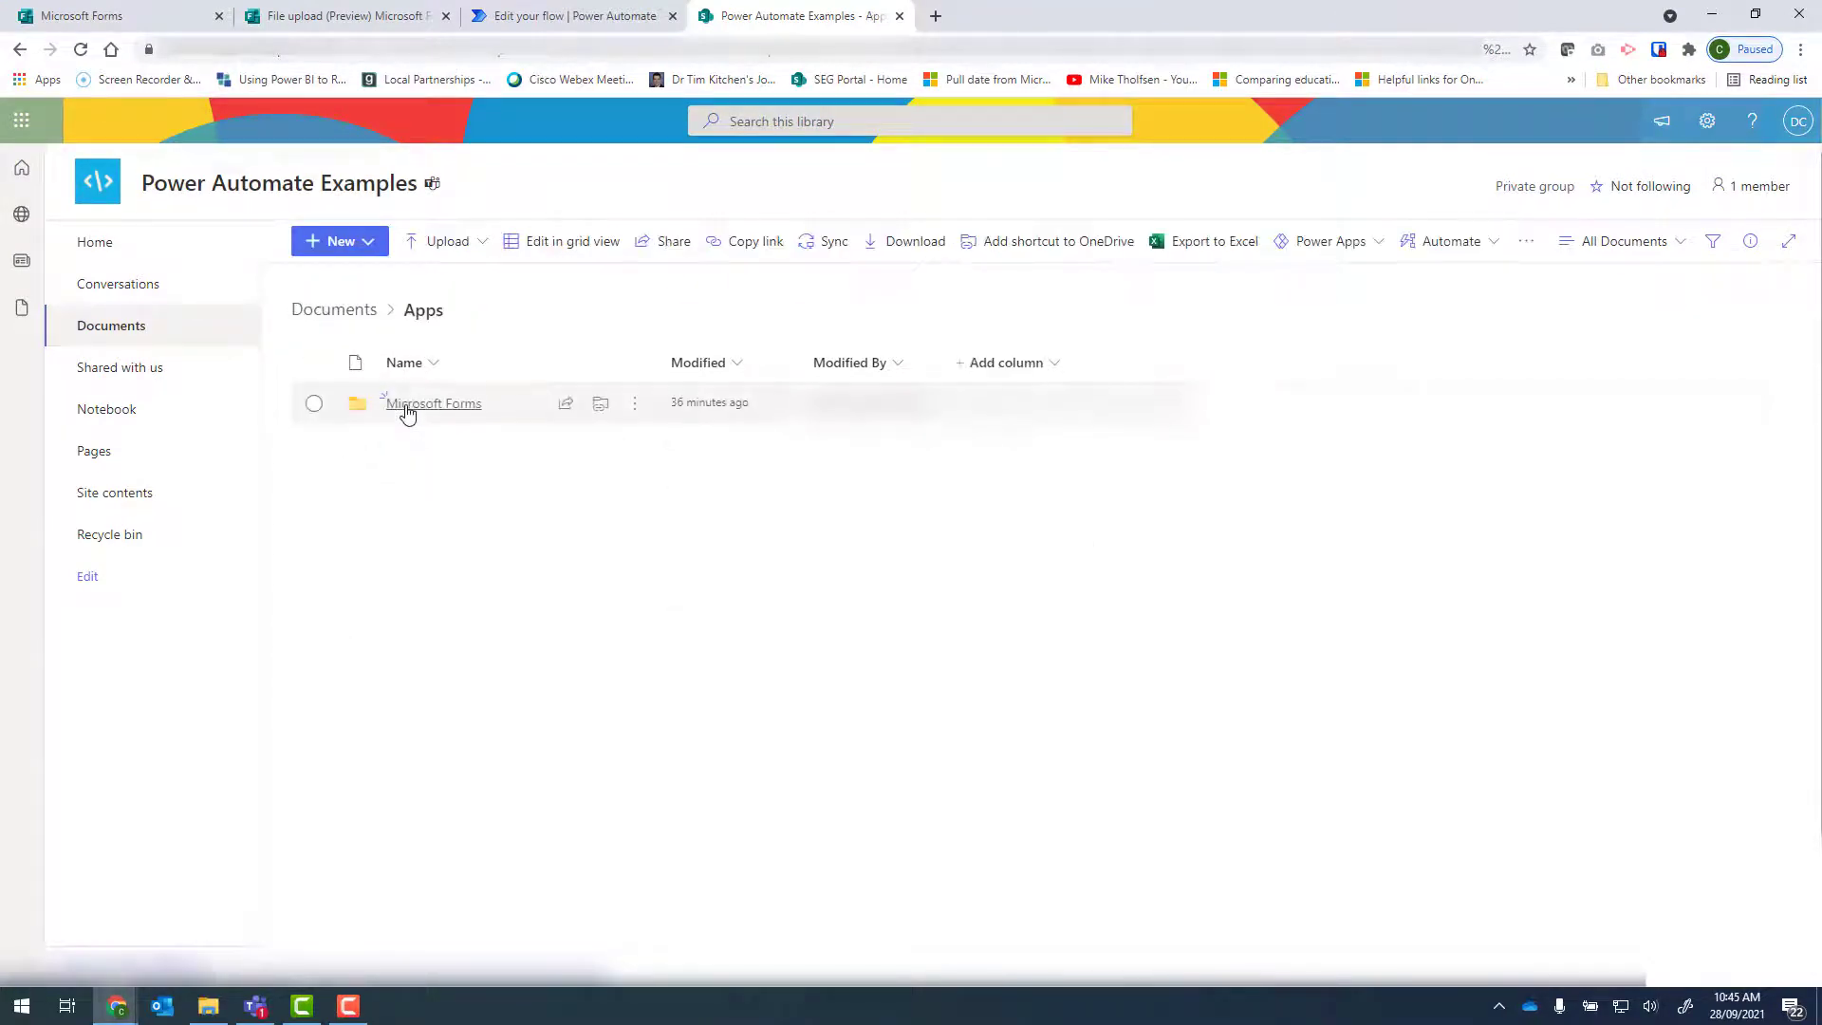
click(458, 406)
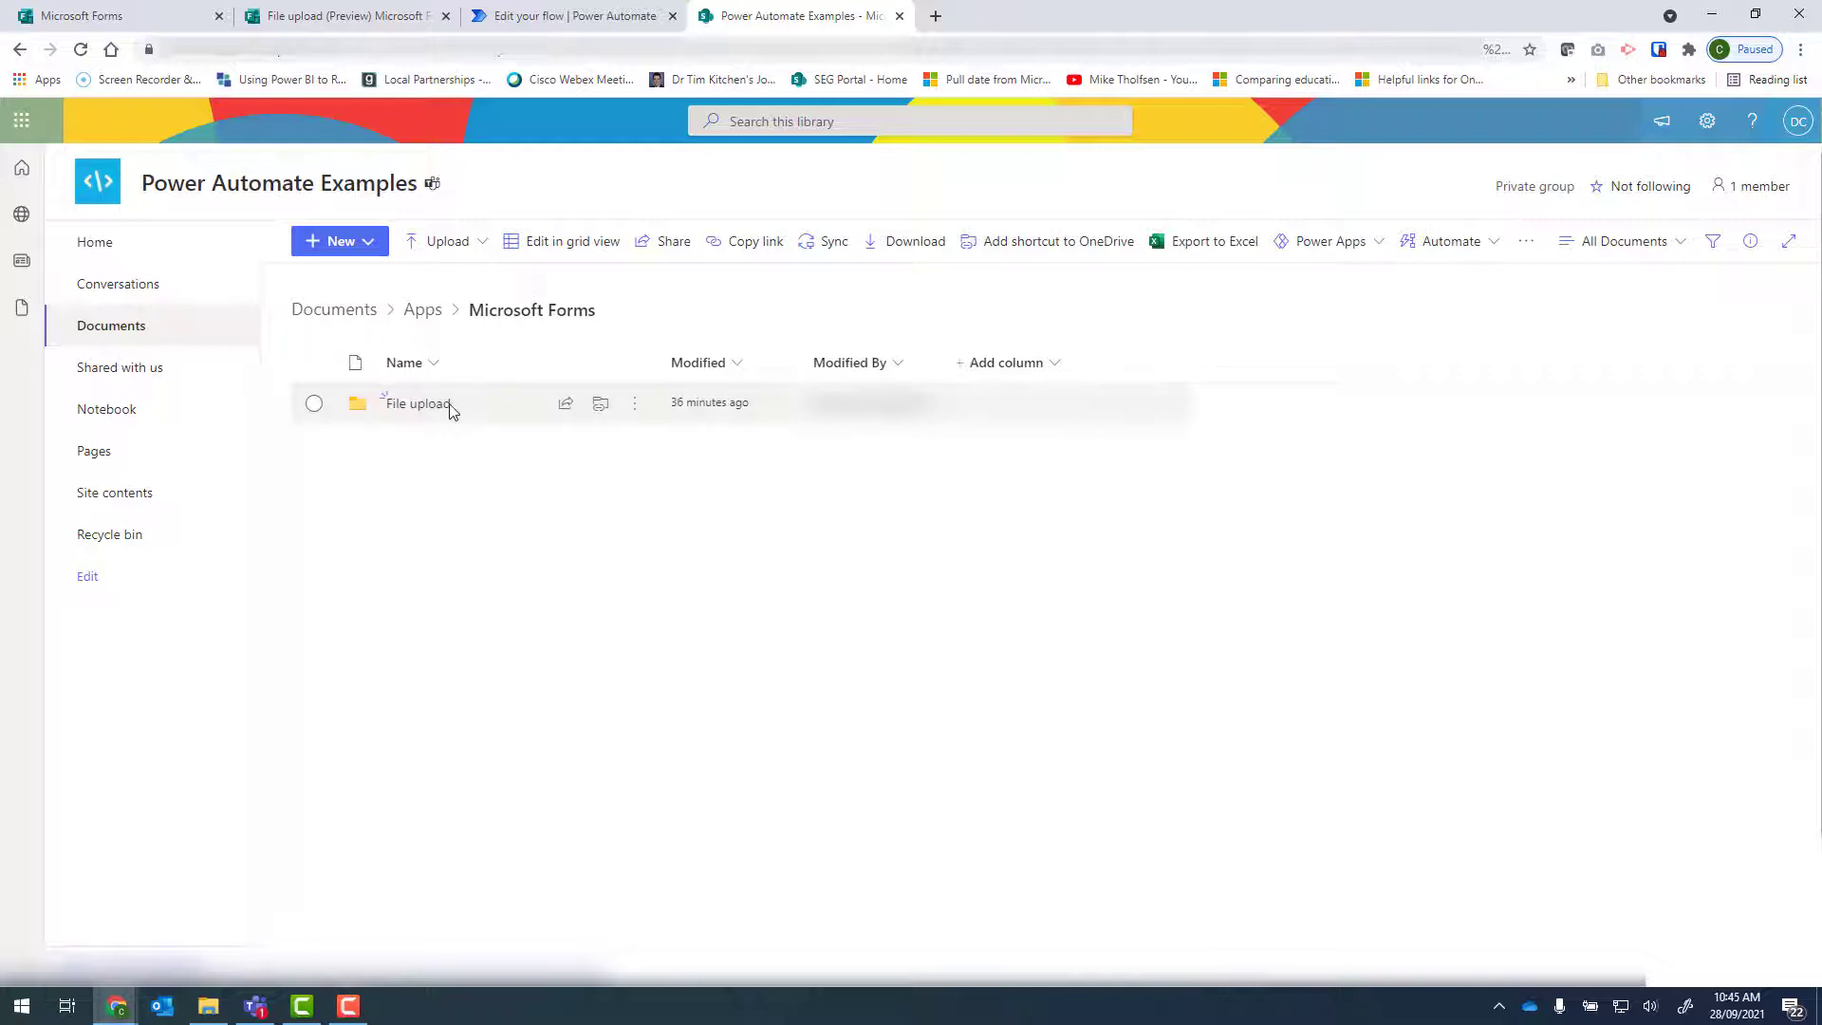
click(425, 407)
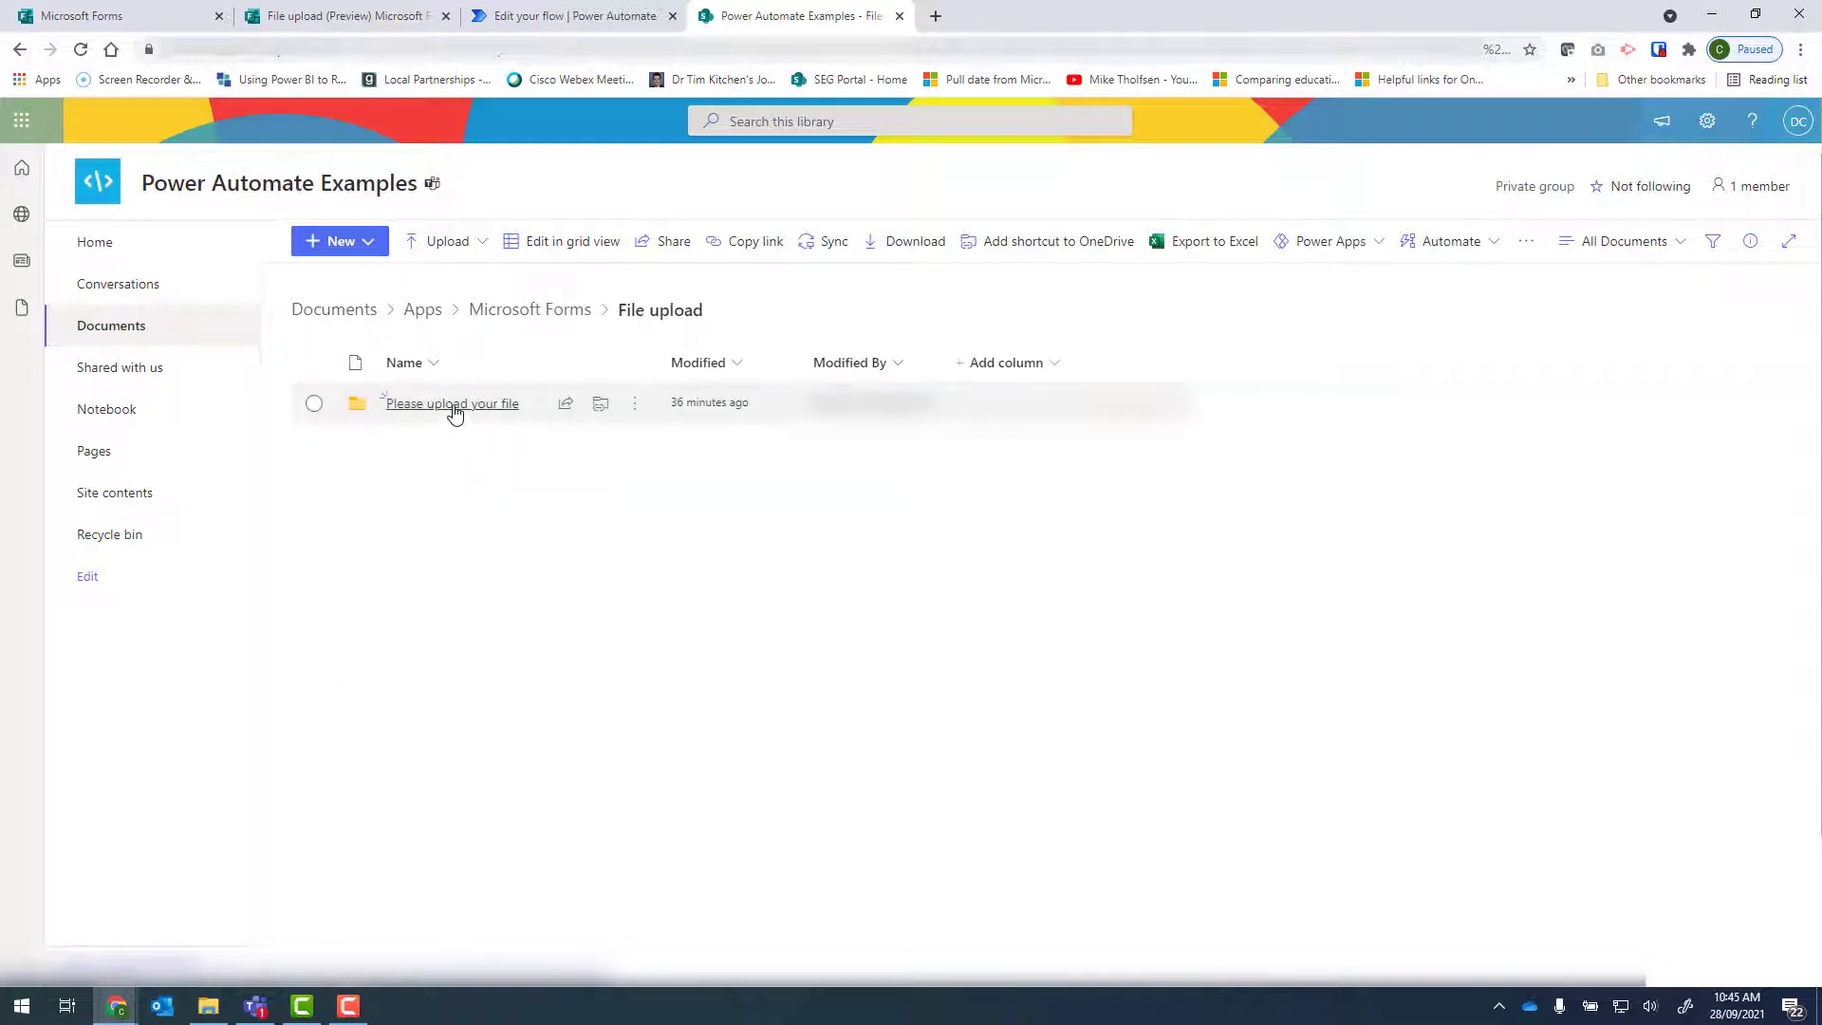
click(454, 404)
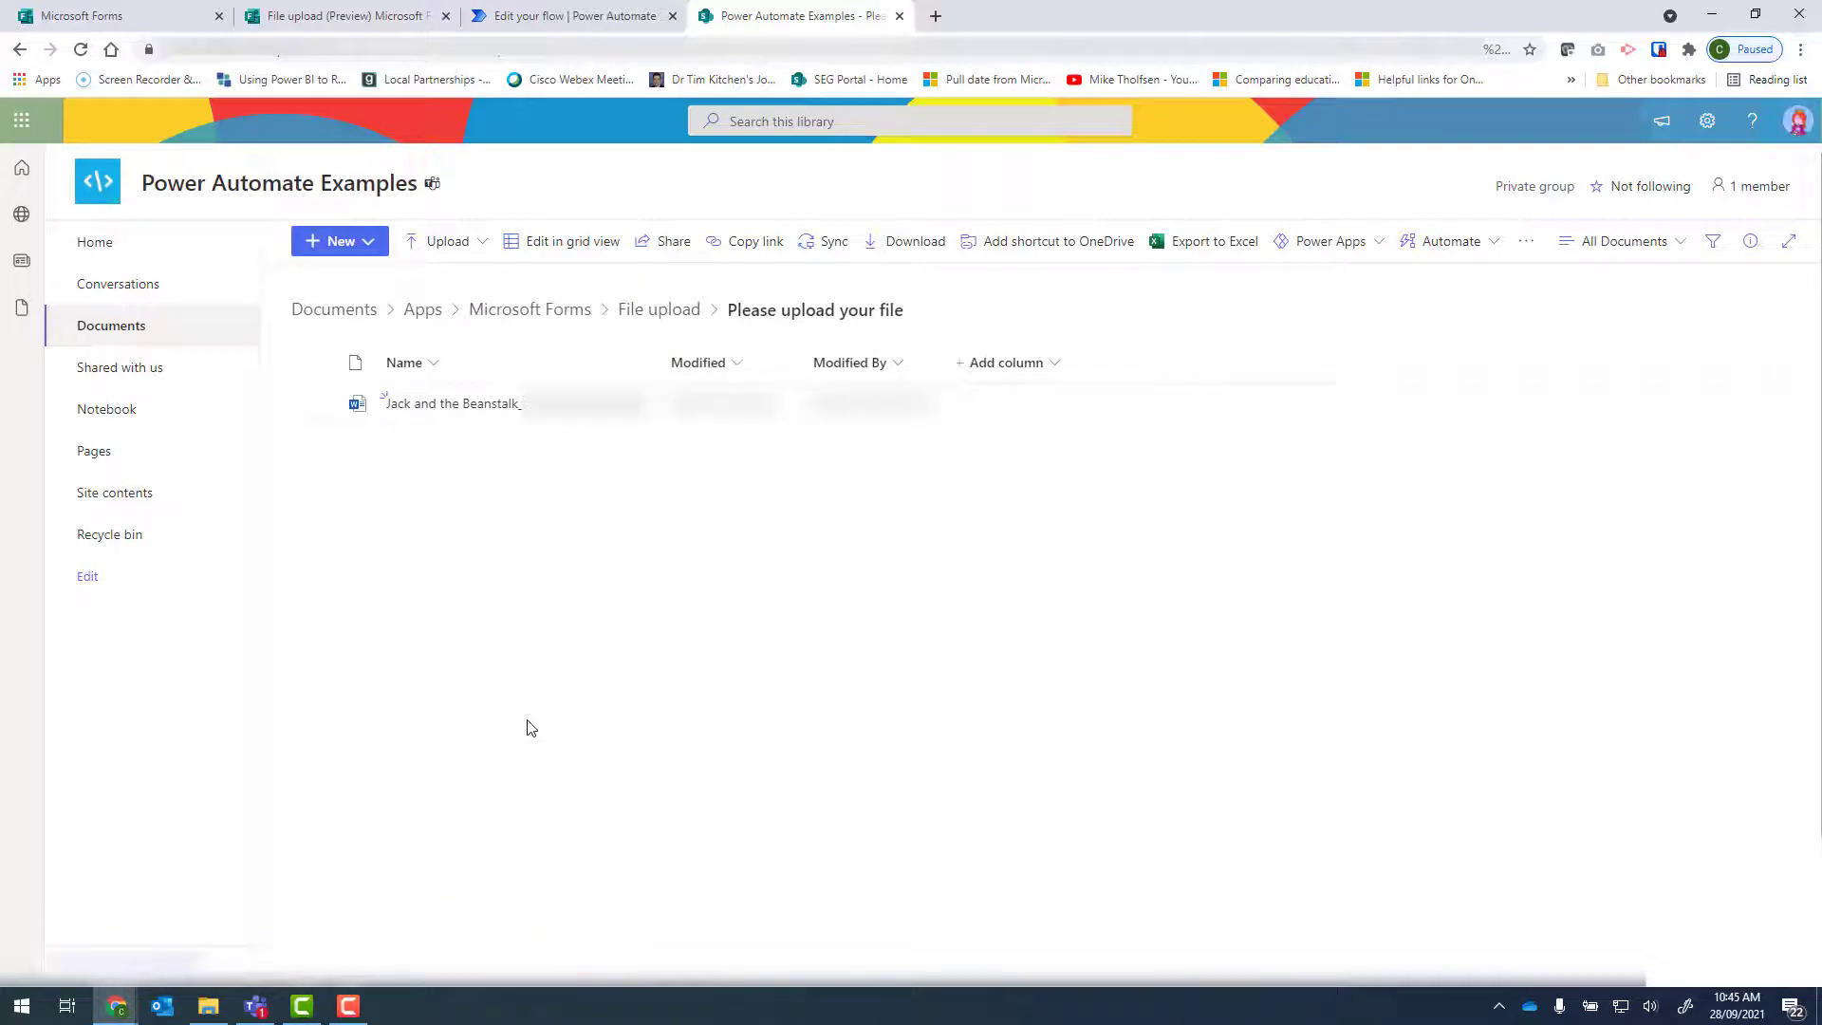
Return to the flow, search for "parse json" and add the Data Operation action Parse JSON after Get user profile (V2).
click(537, 17)
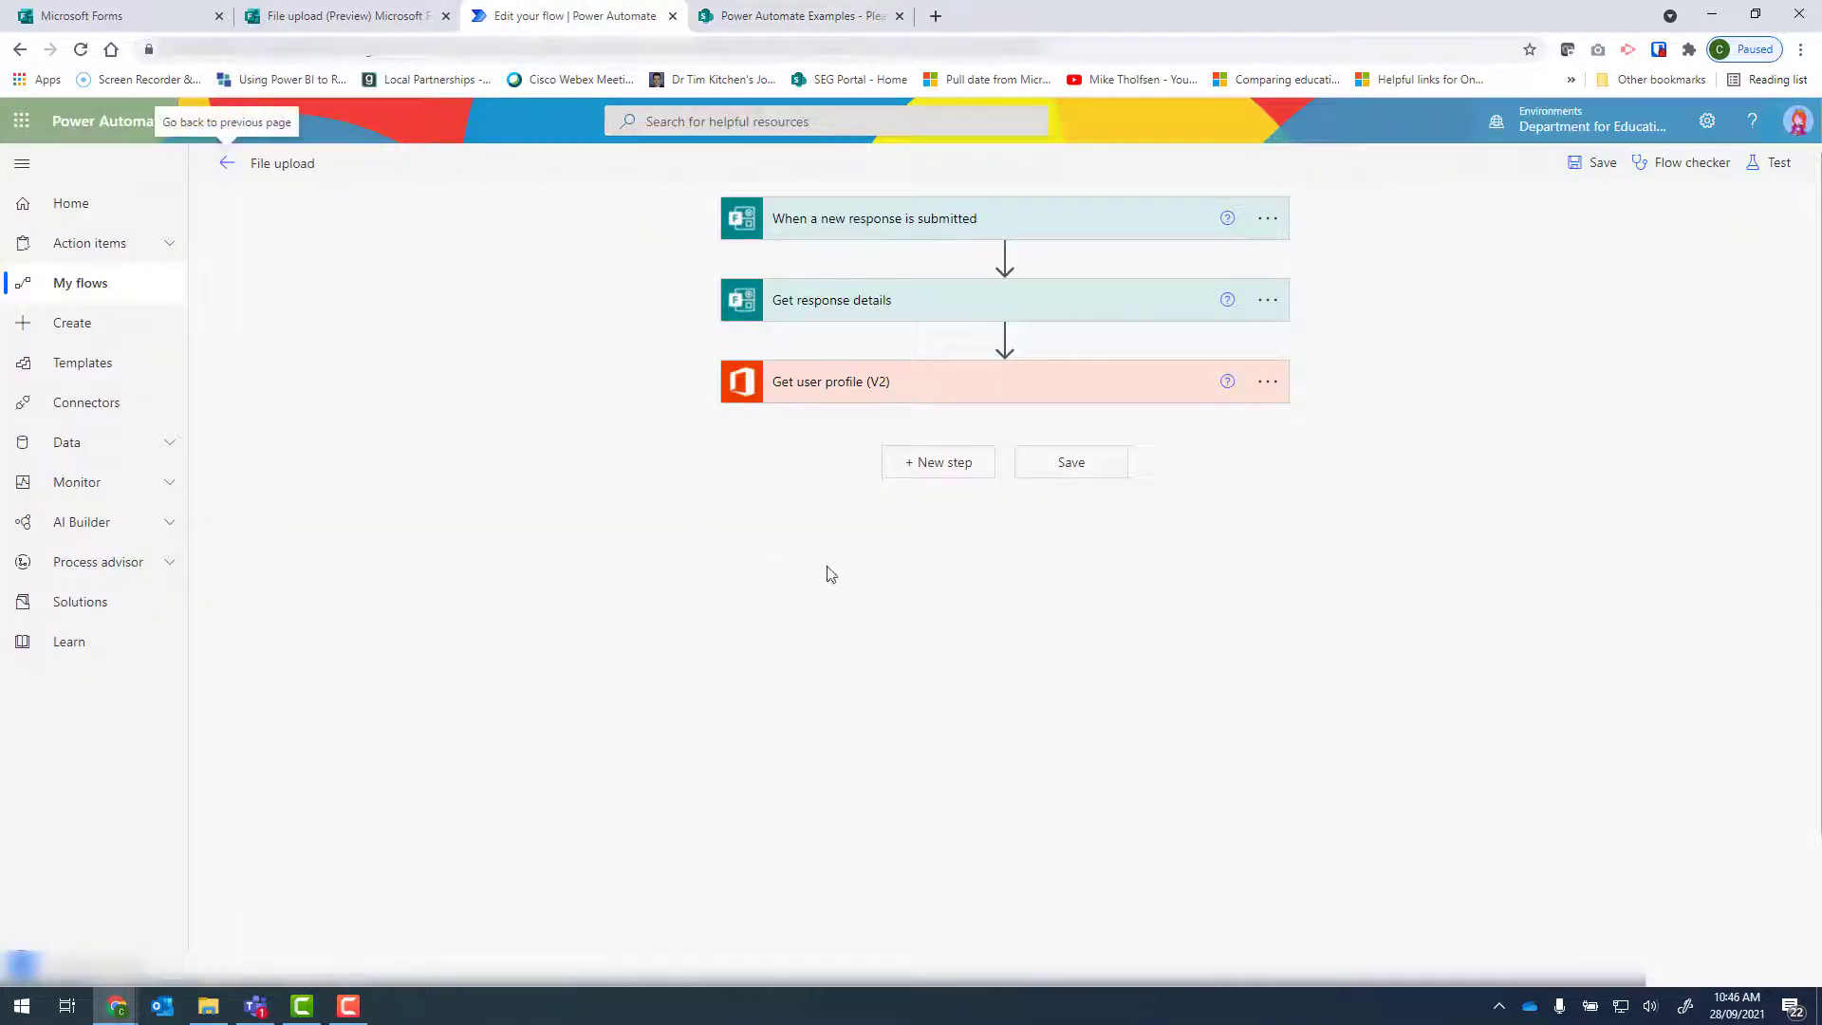
click(943, 465)
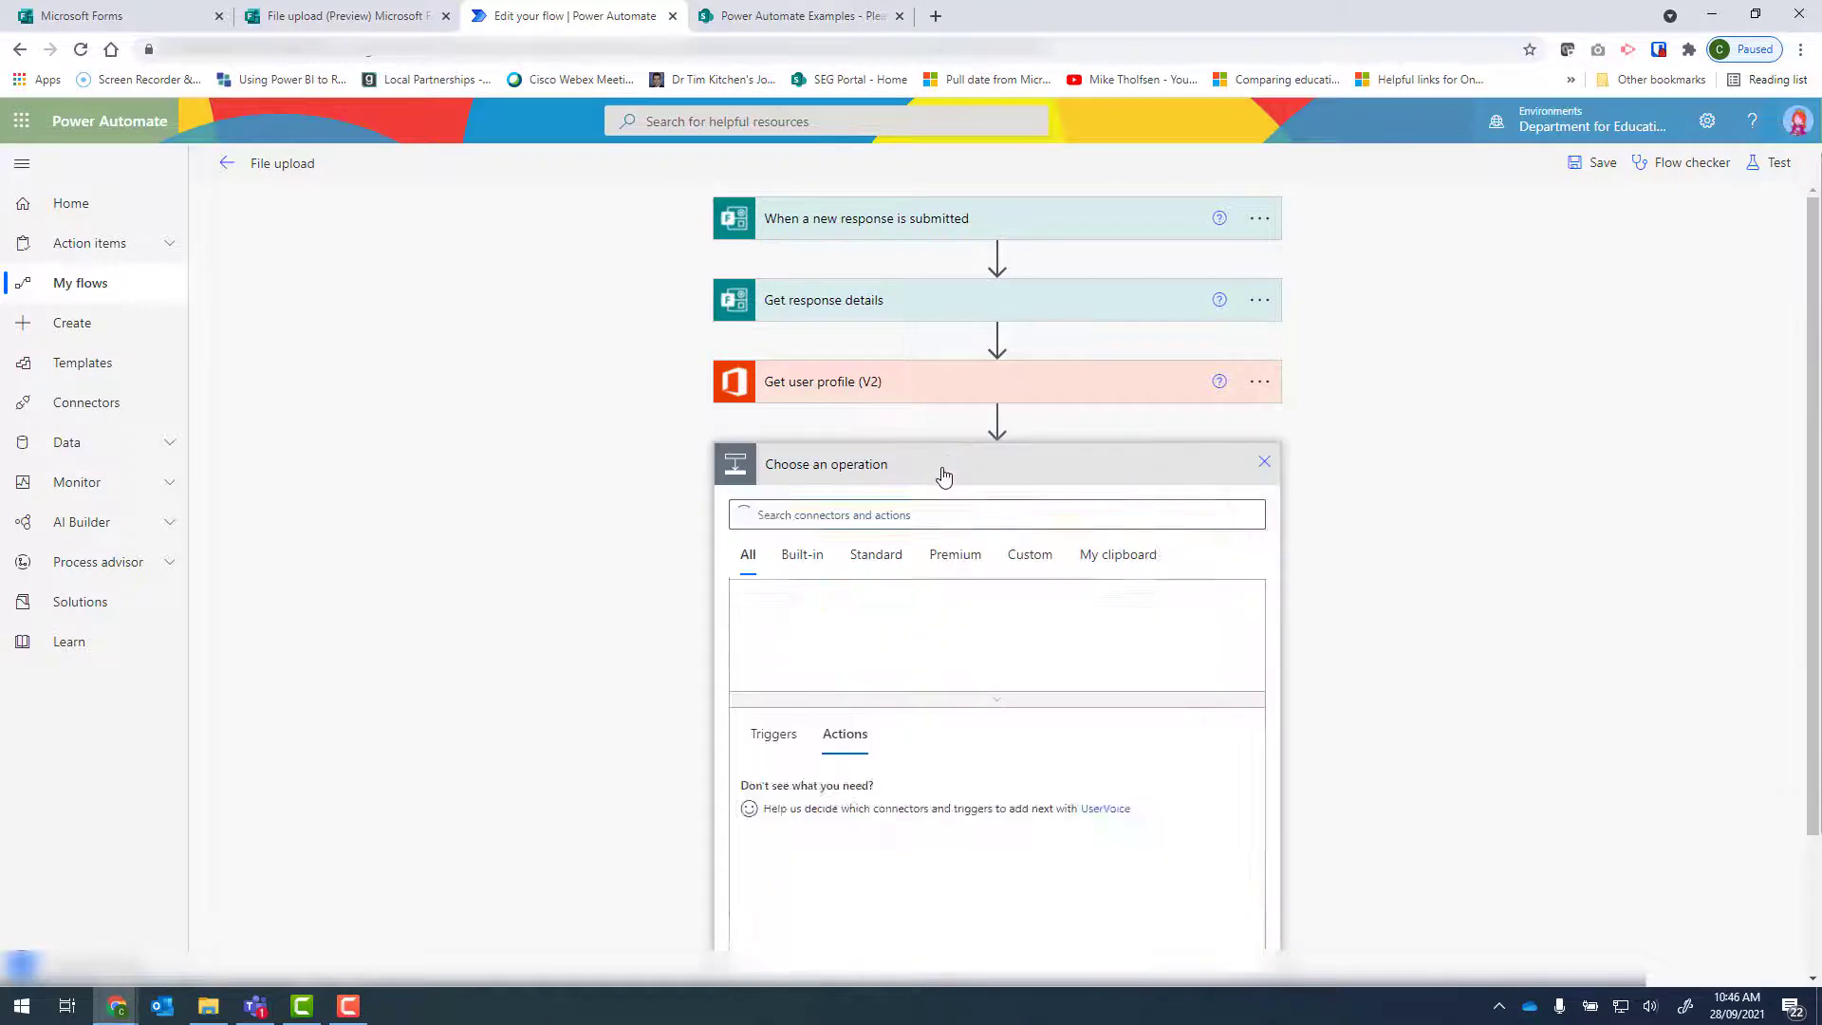
text(parse json)
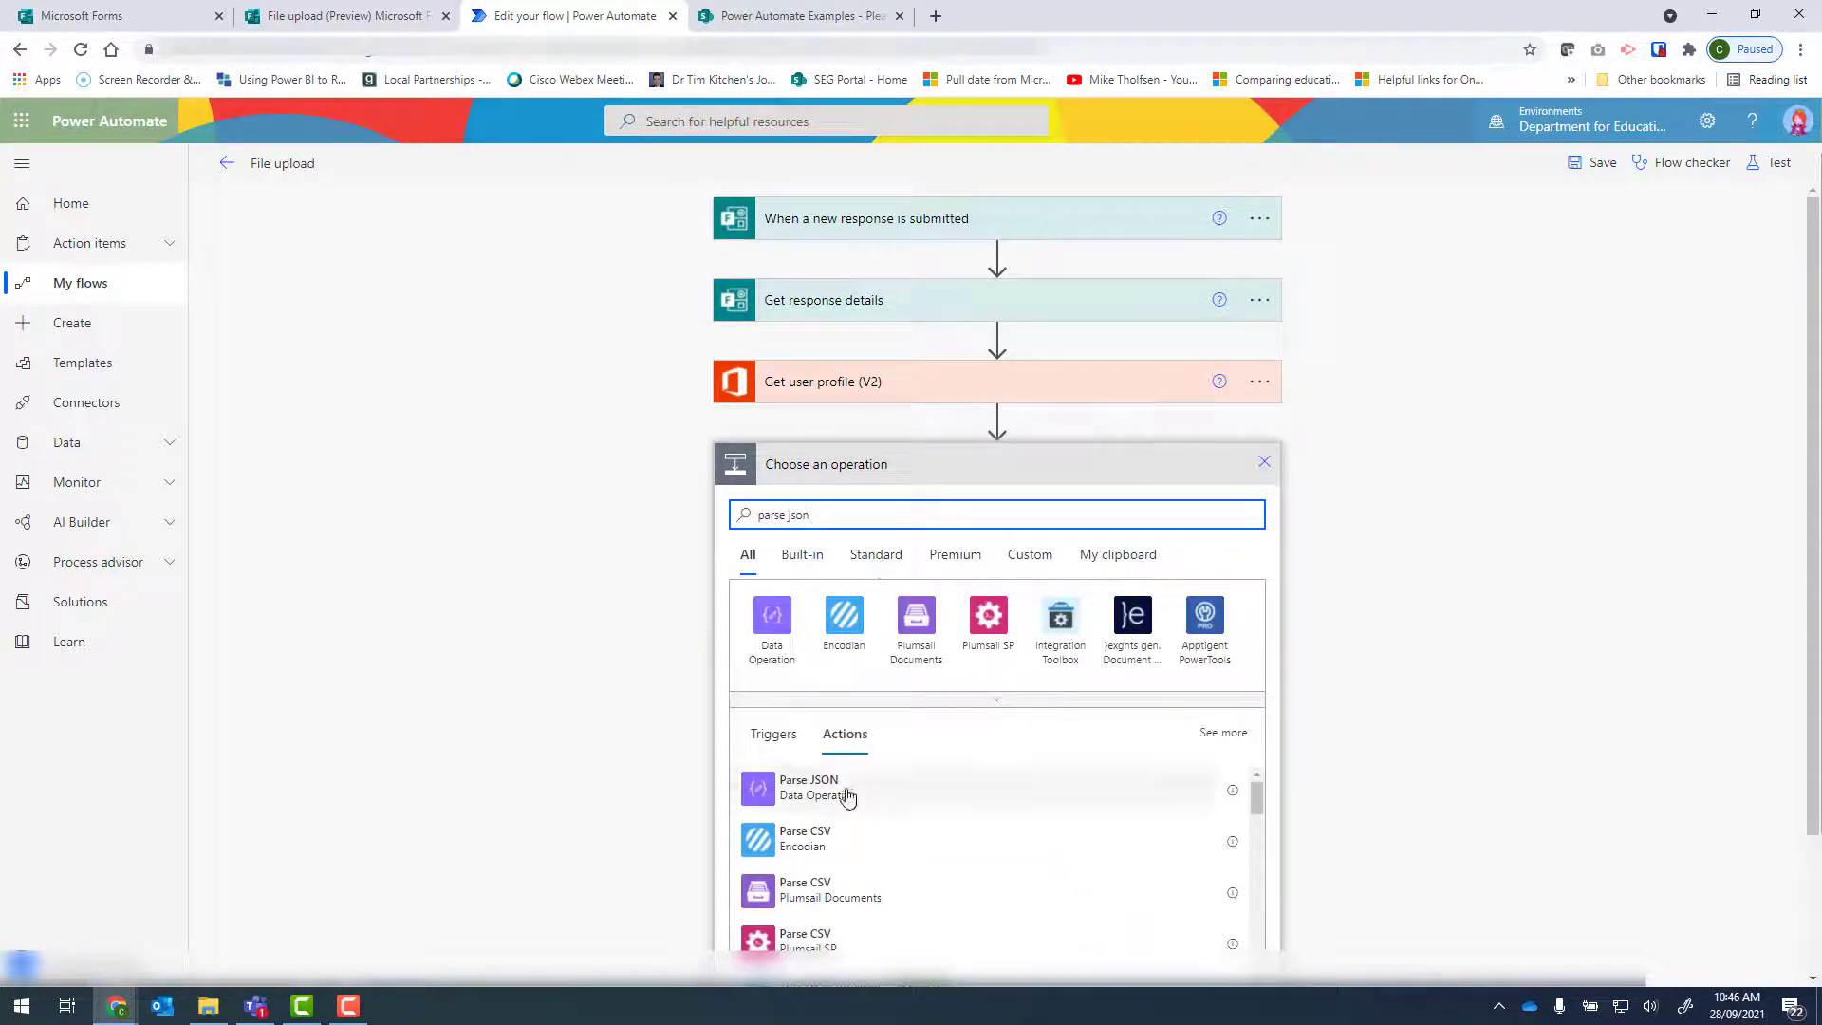
click(842, 793)
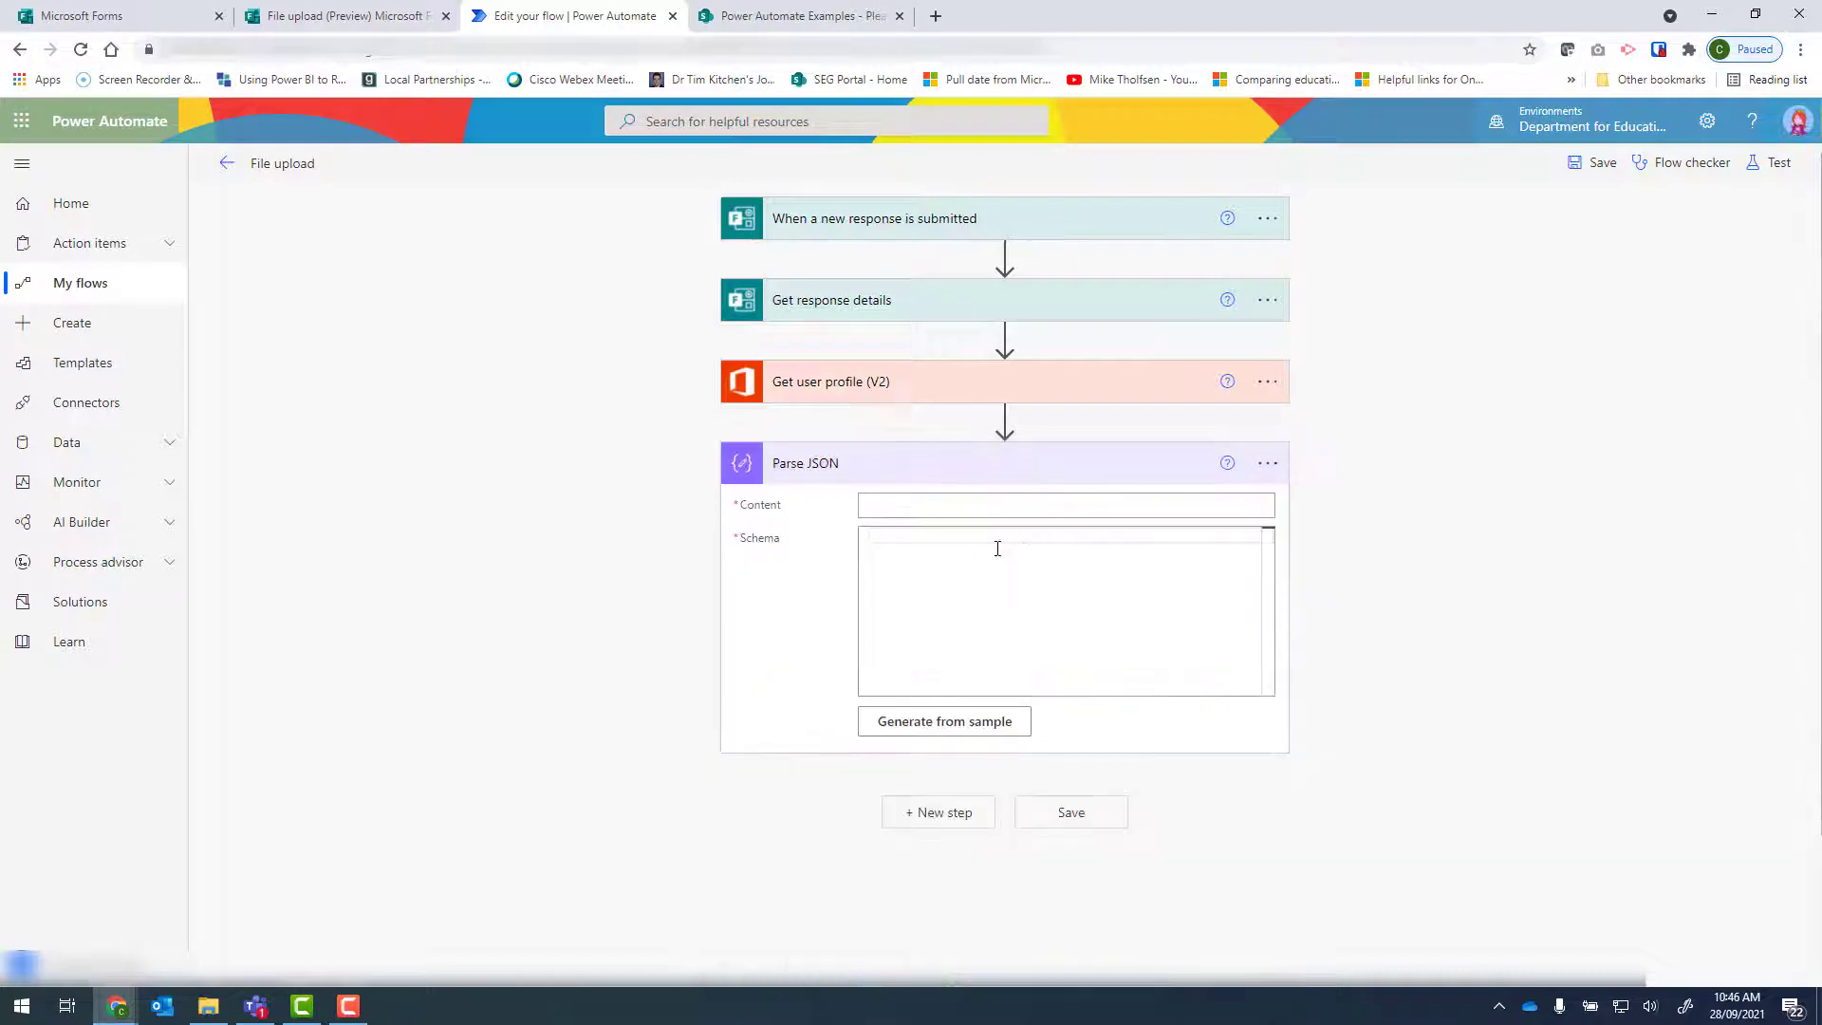
Set the Content of Parse JSON to the dynamic answer Please upload your file from Get response details.
click(879, 514)
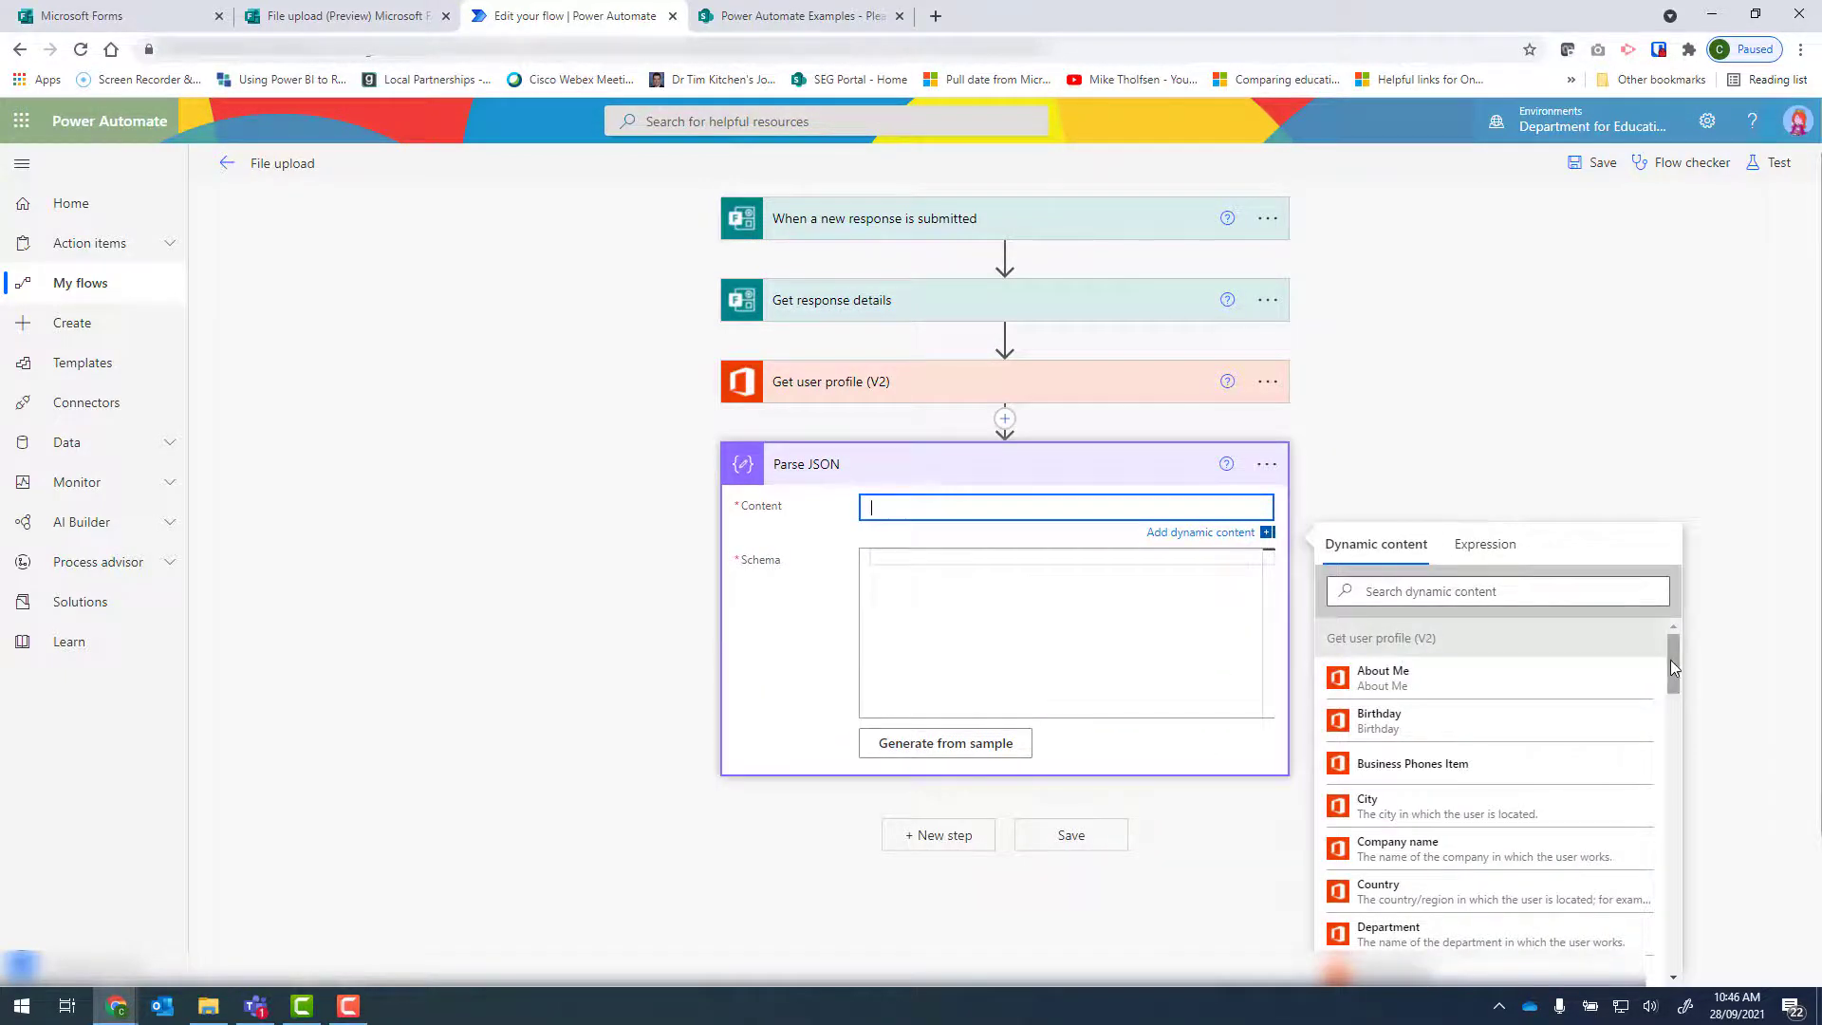
scroll(1671, 722, down, 5)
scroll(1673, 892, down, 5)
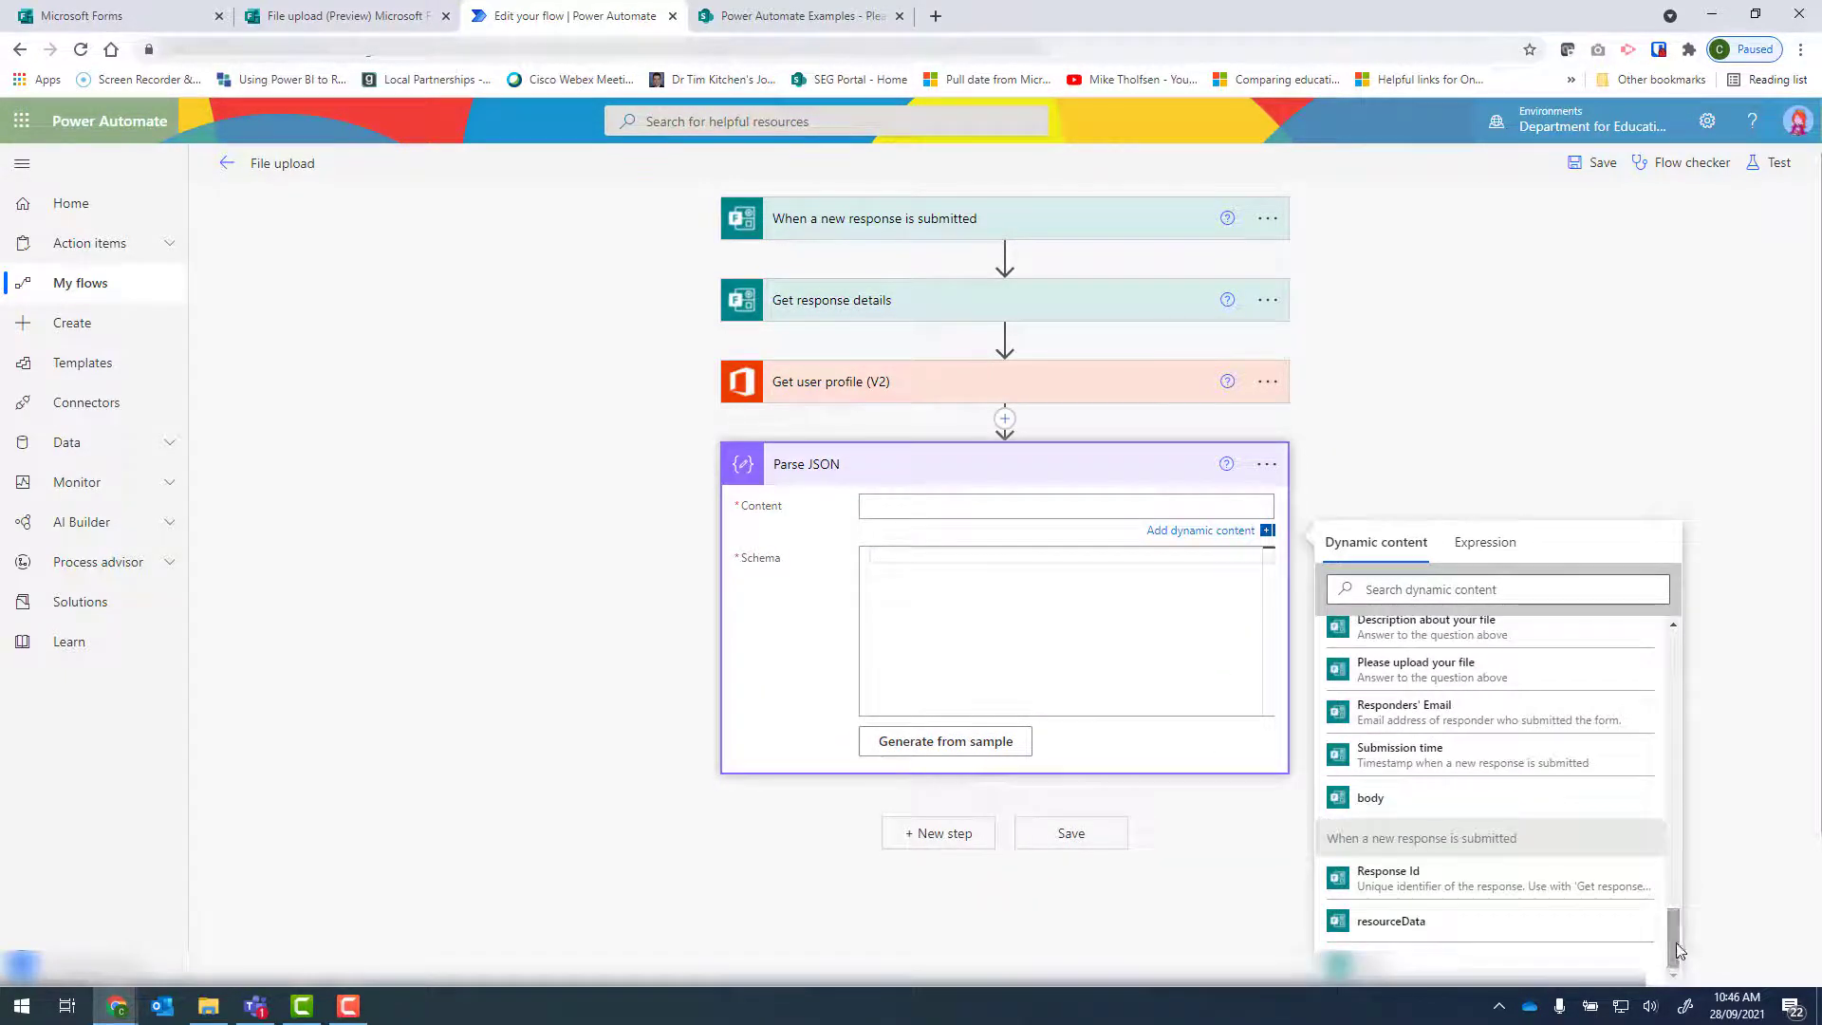
drag(1671, 891, 1676, 930)
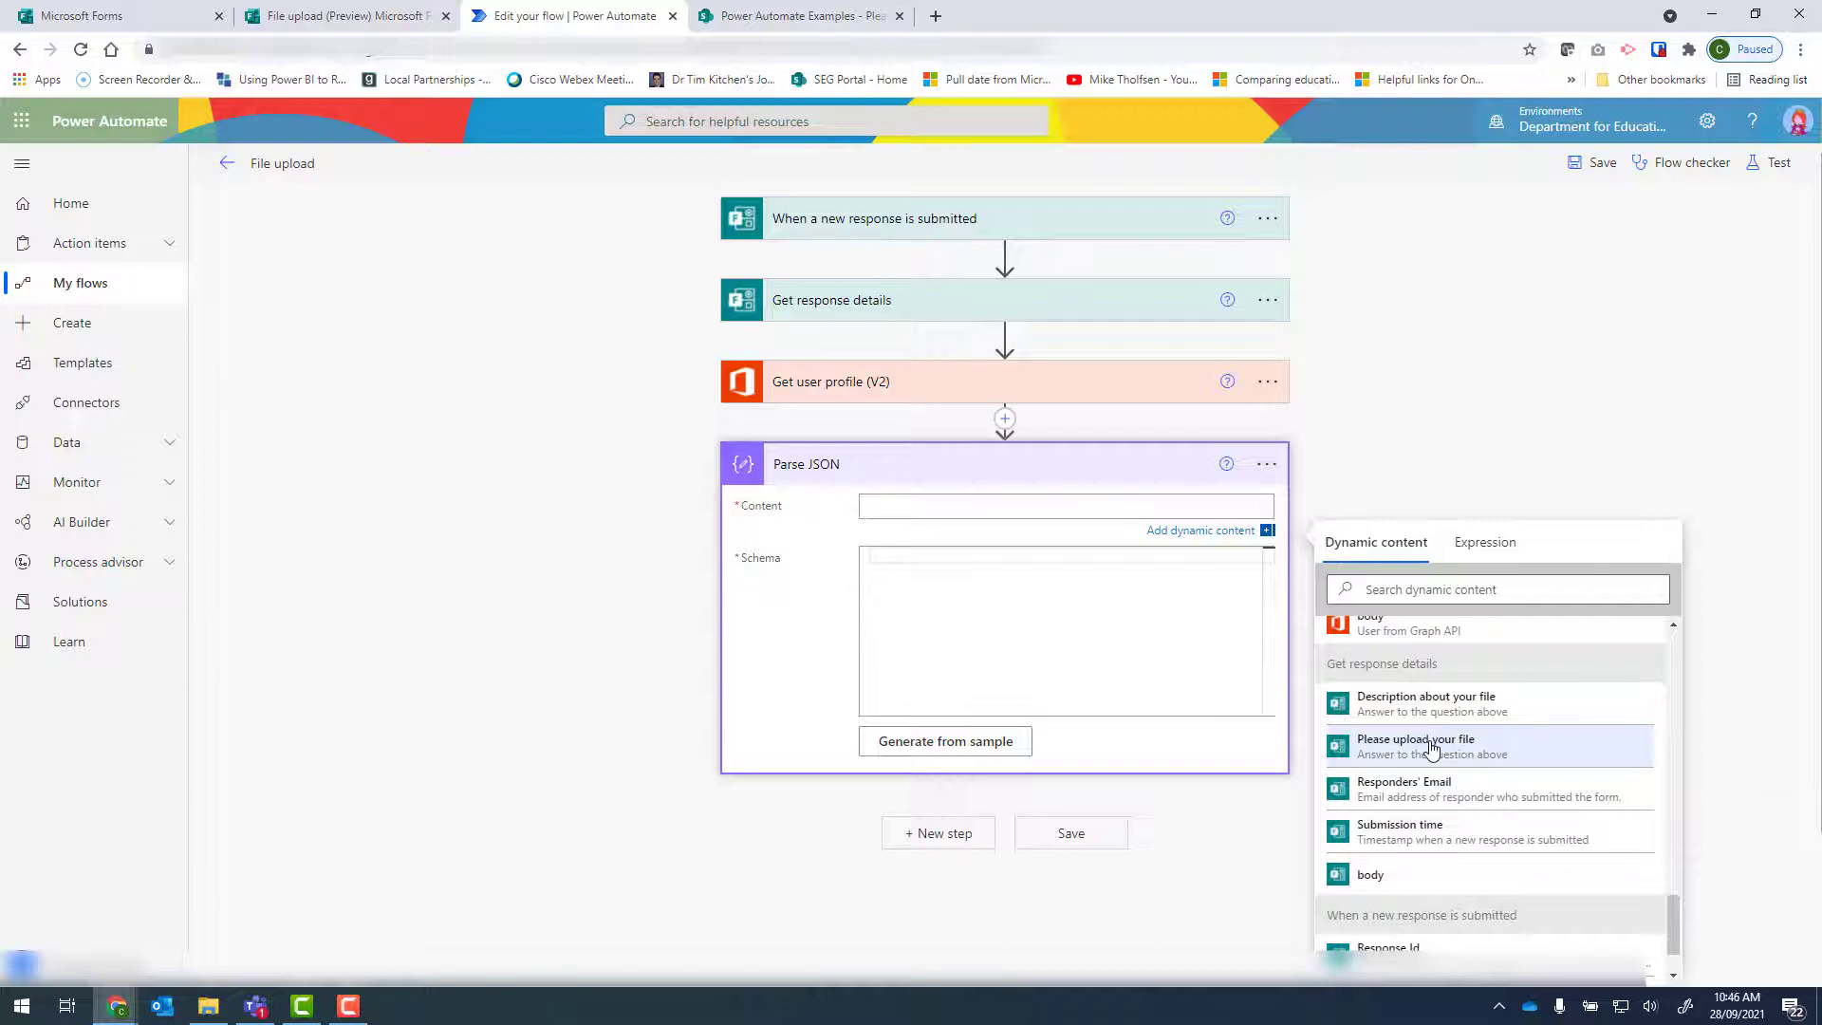
click(1432, 748)
Paste the prepared JSON schema for the uploaded file into the Schema of Parse JSON and save the flow.
click(944, 549)
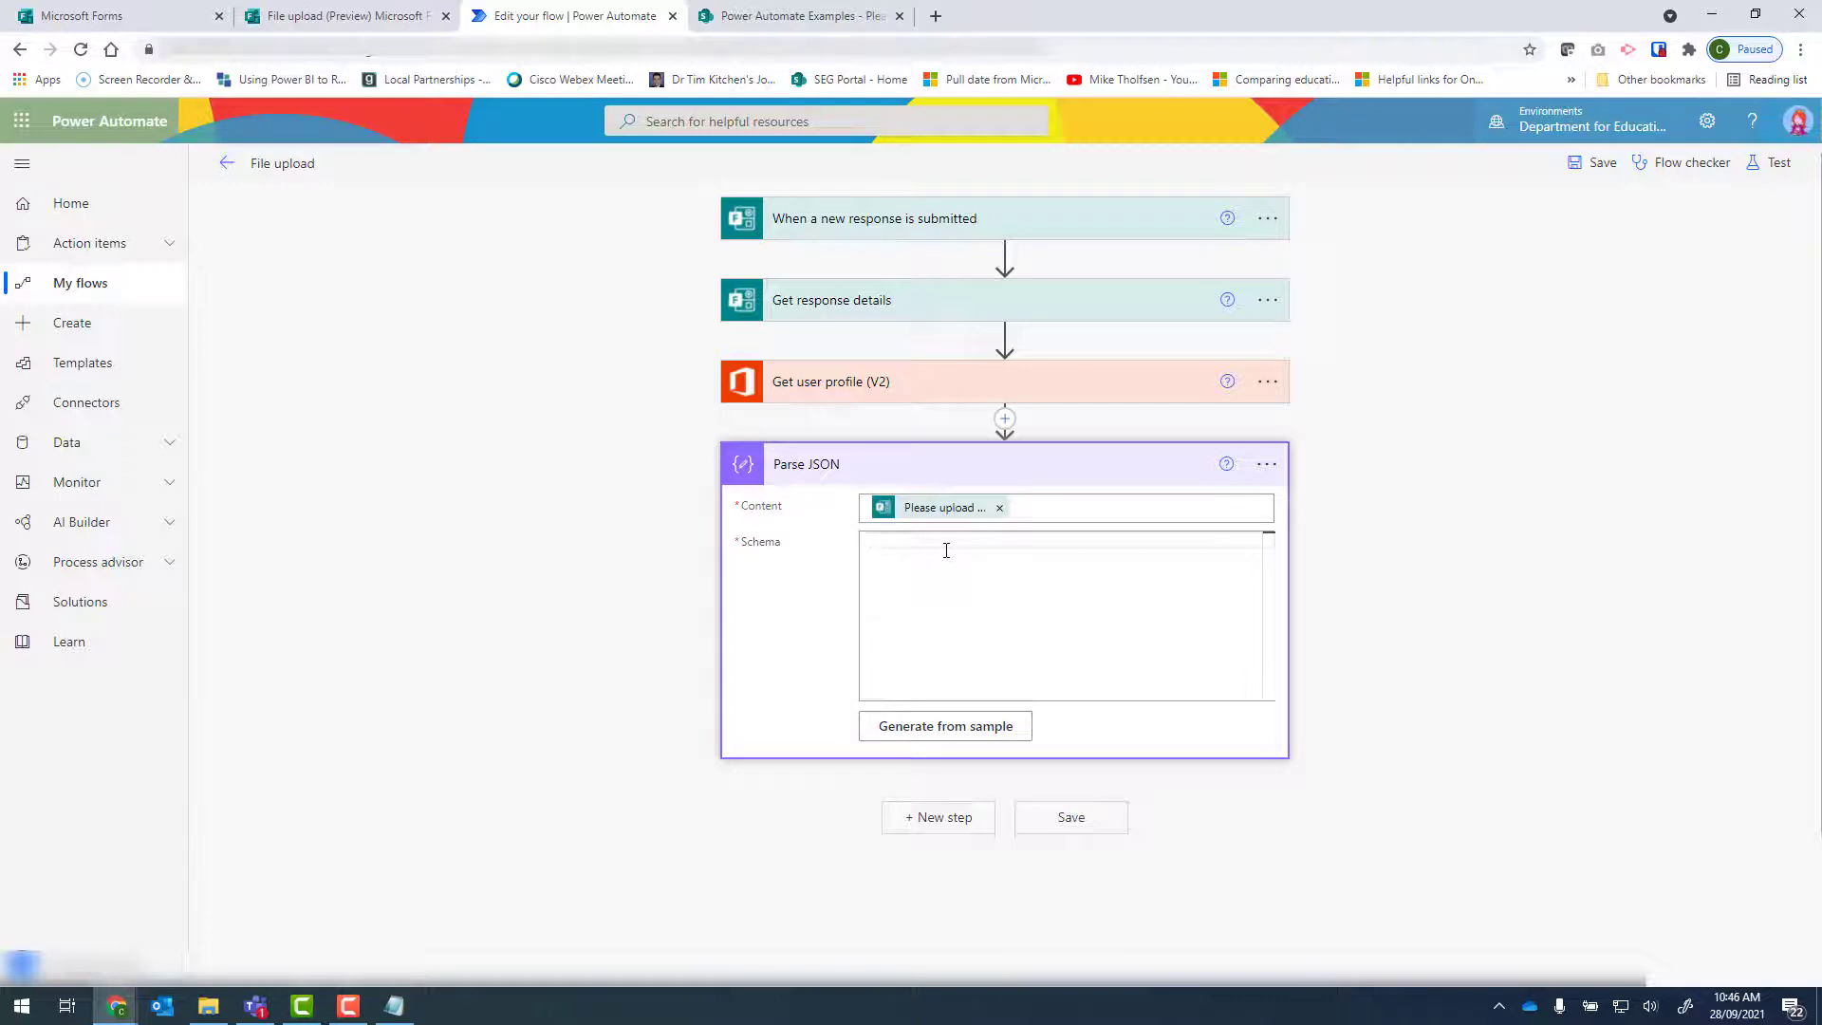
key(ctrl+v)
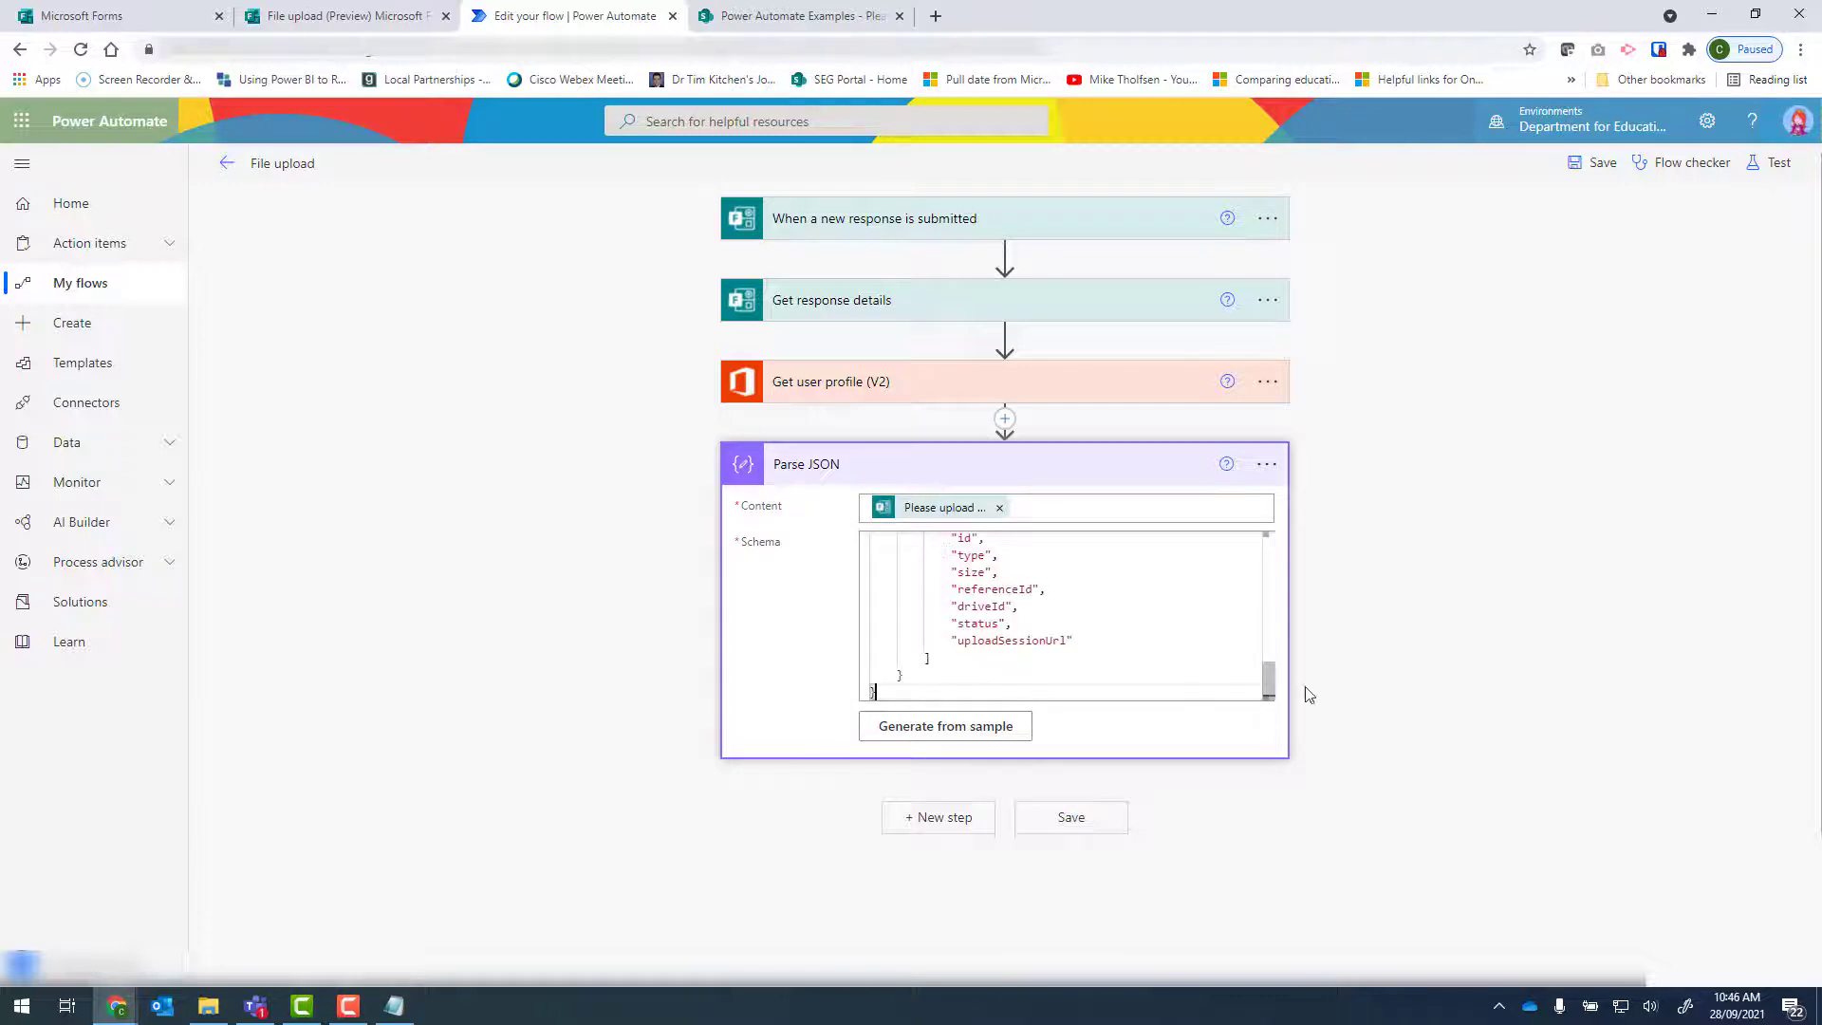
click(1085, 816)
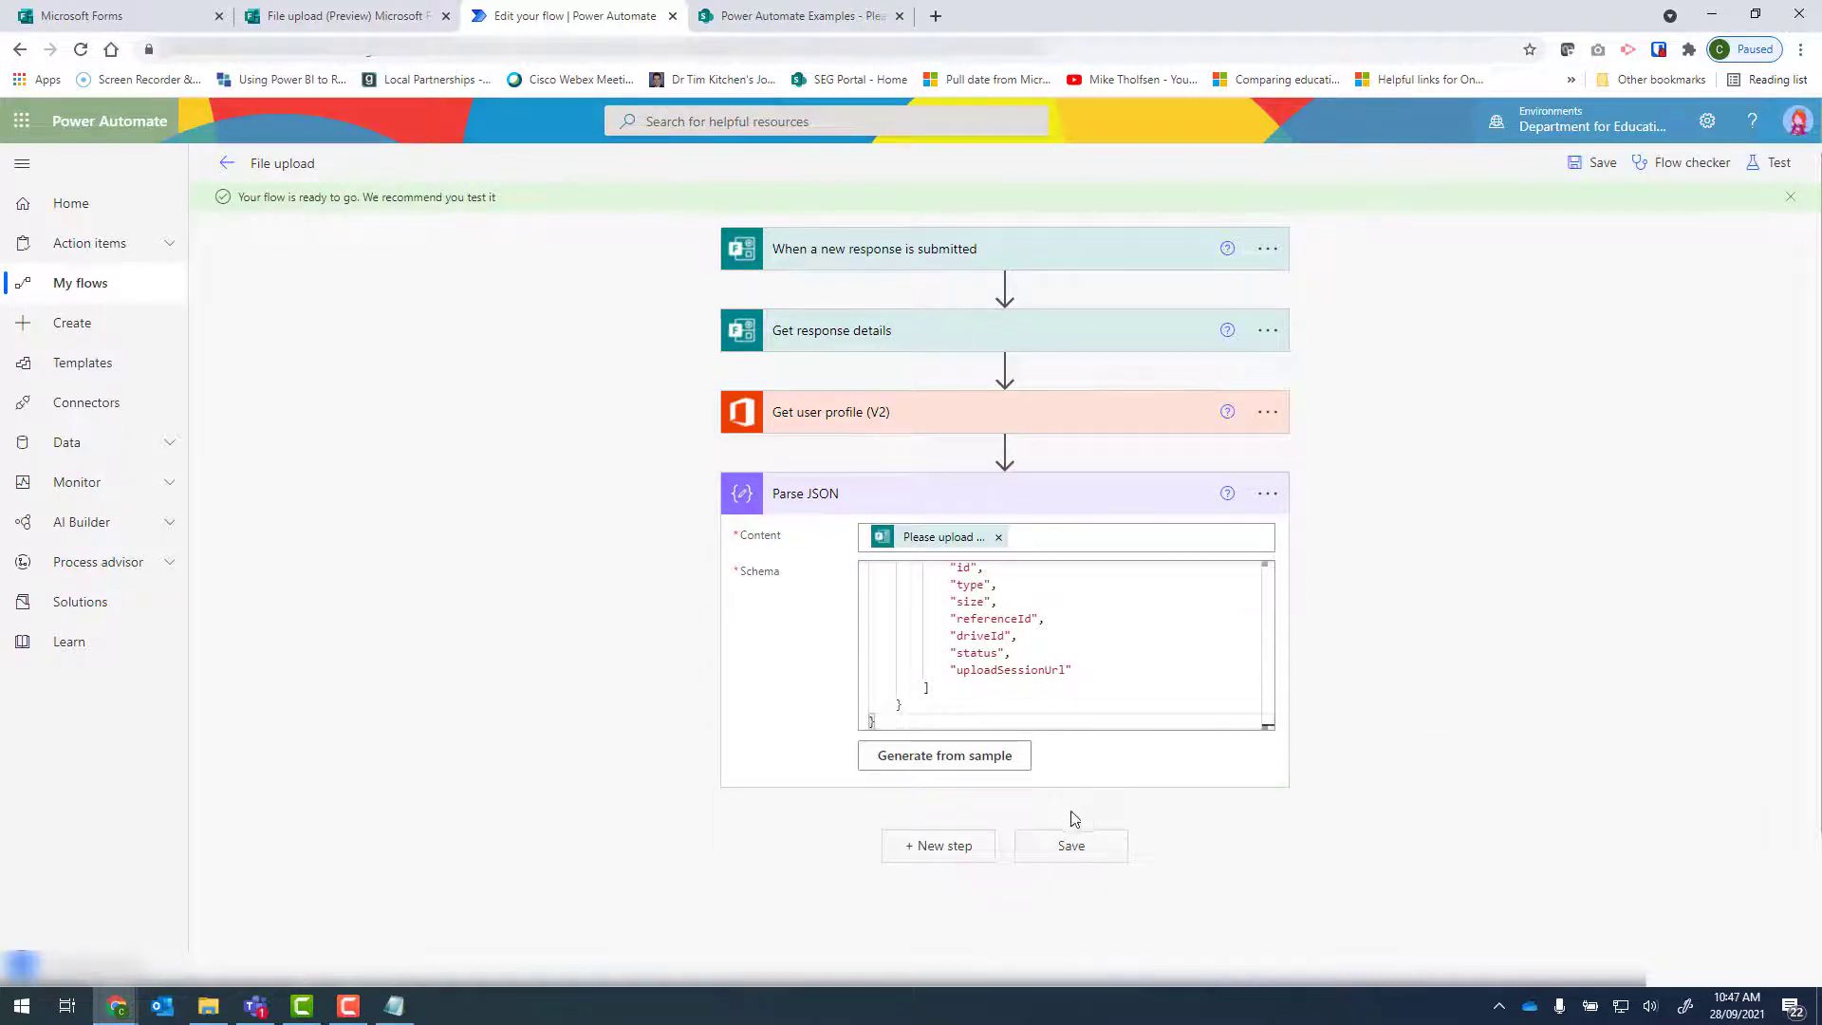
Search for "get file content using path" and add the SharePoint action Get file content using path after Parse JSON.
click(914, 851)
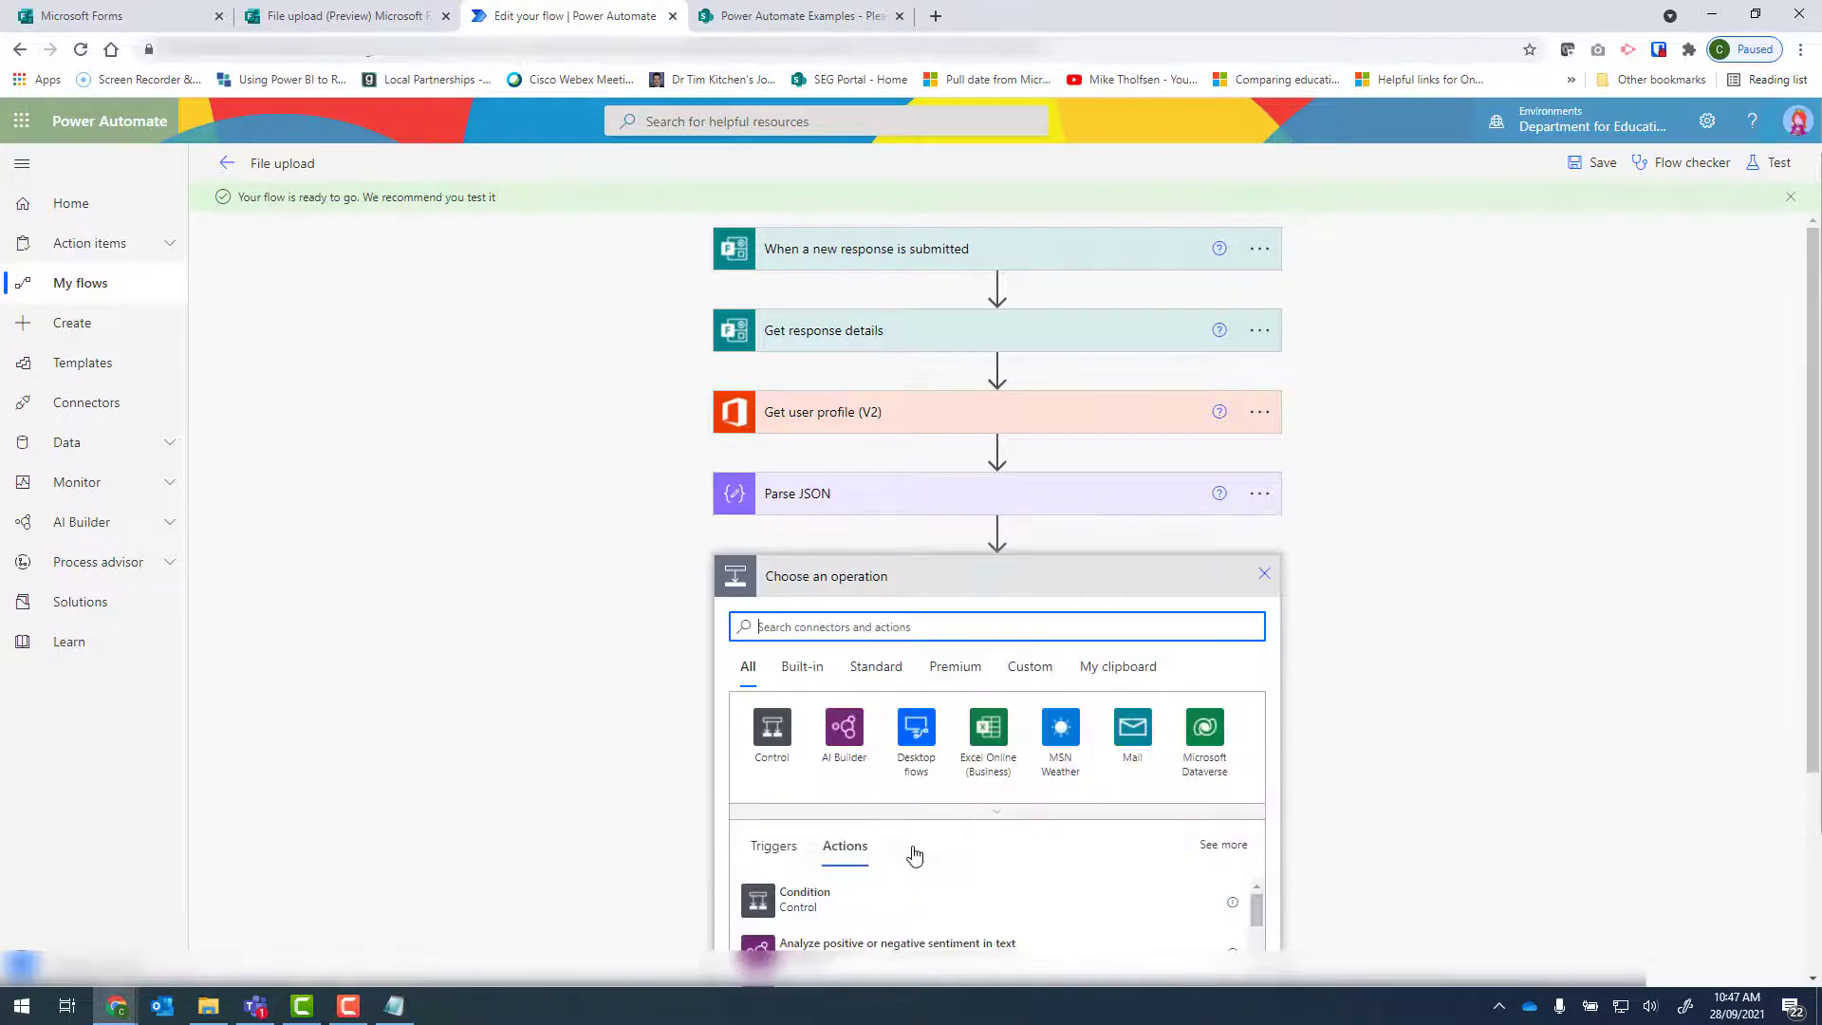
scroll(861, 340, down, 3)
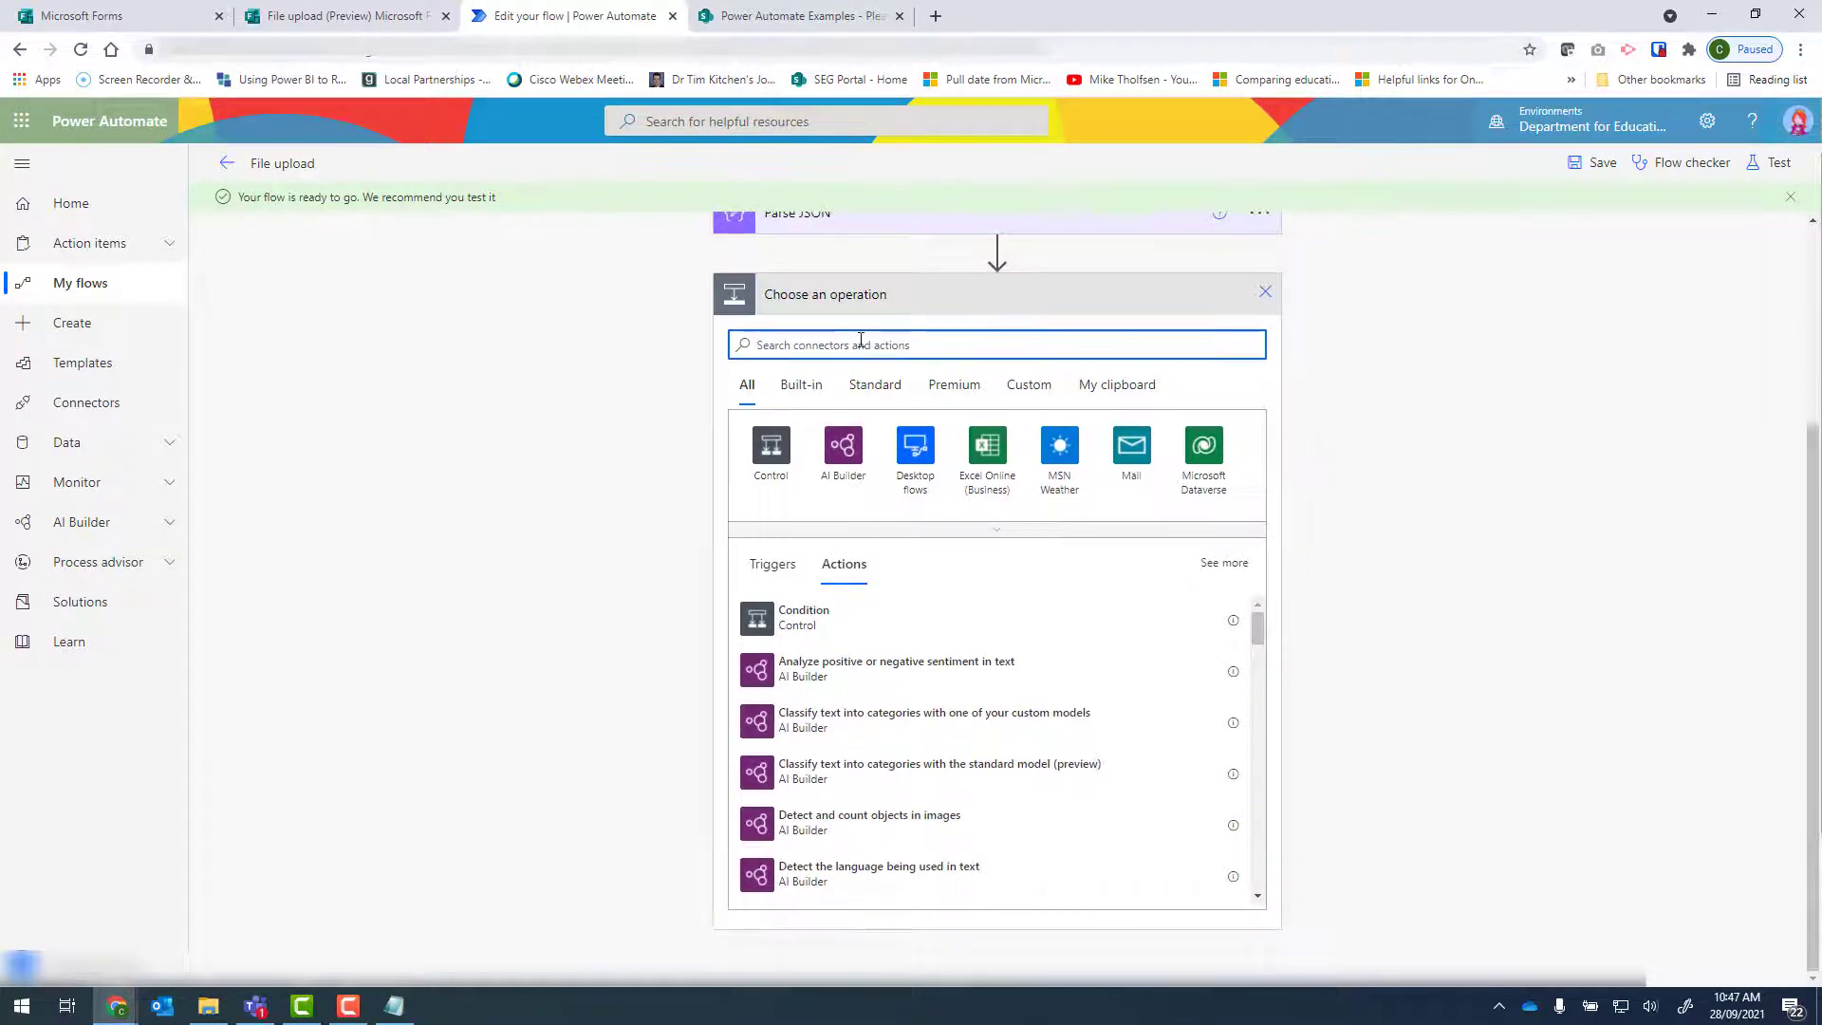
text(get file content using path)
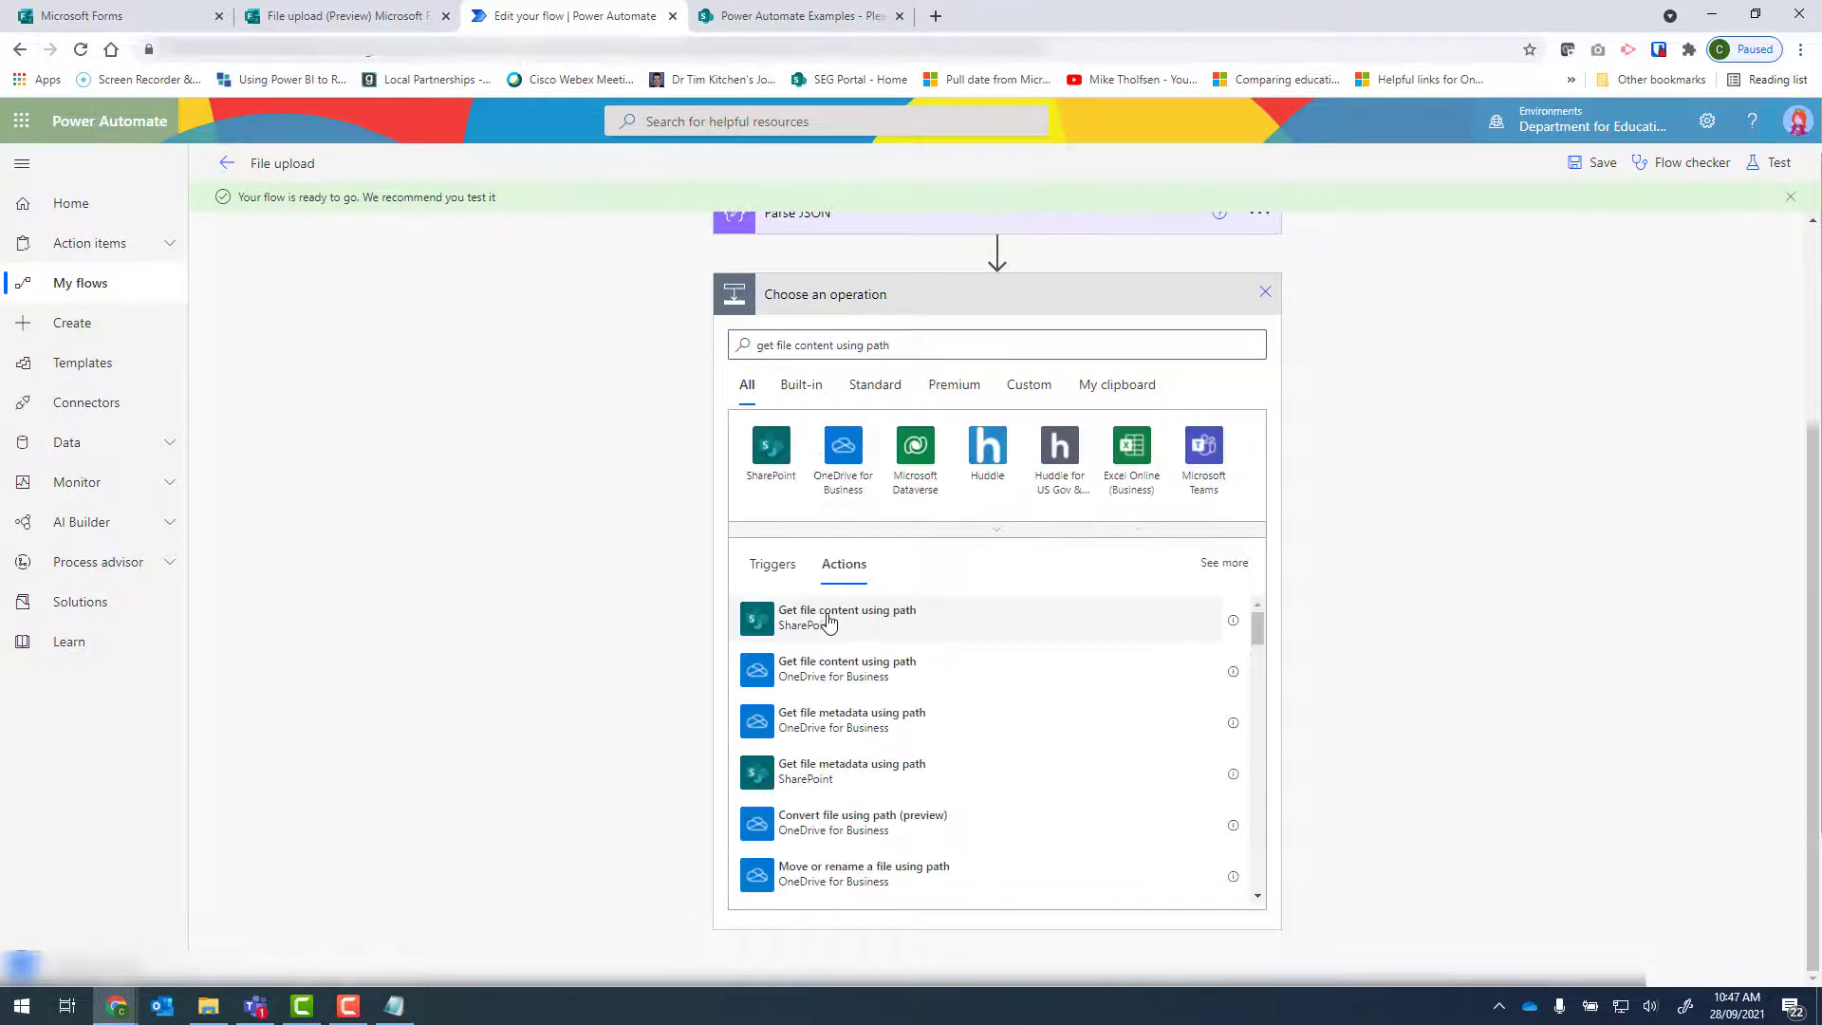
click(829, 622)
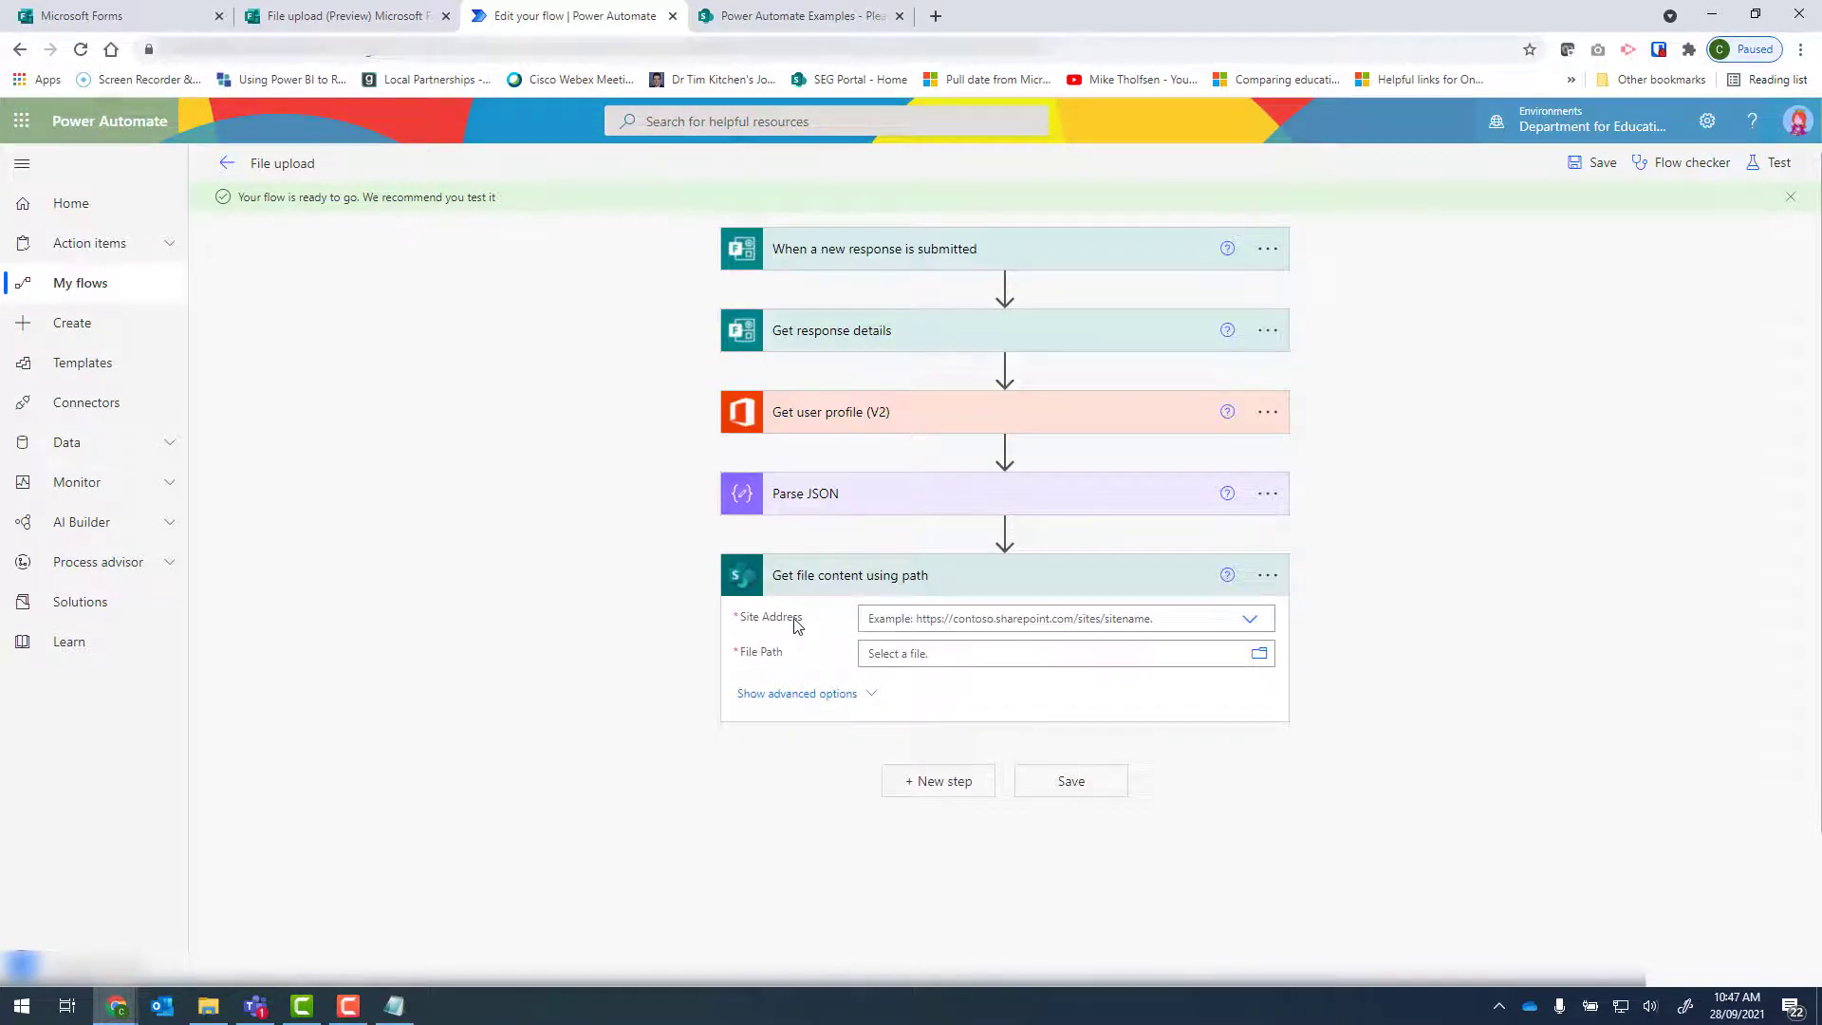
Switch to Teams, open the General channel's files in SharePoint and copy the site's base address ending in /PowerAutomateExamples/.
click(255, 1006)
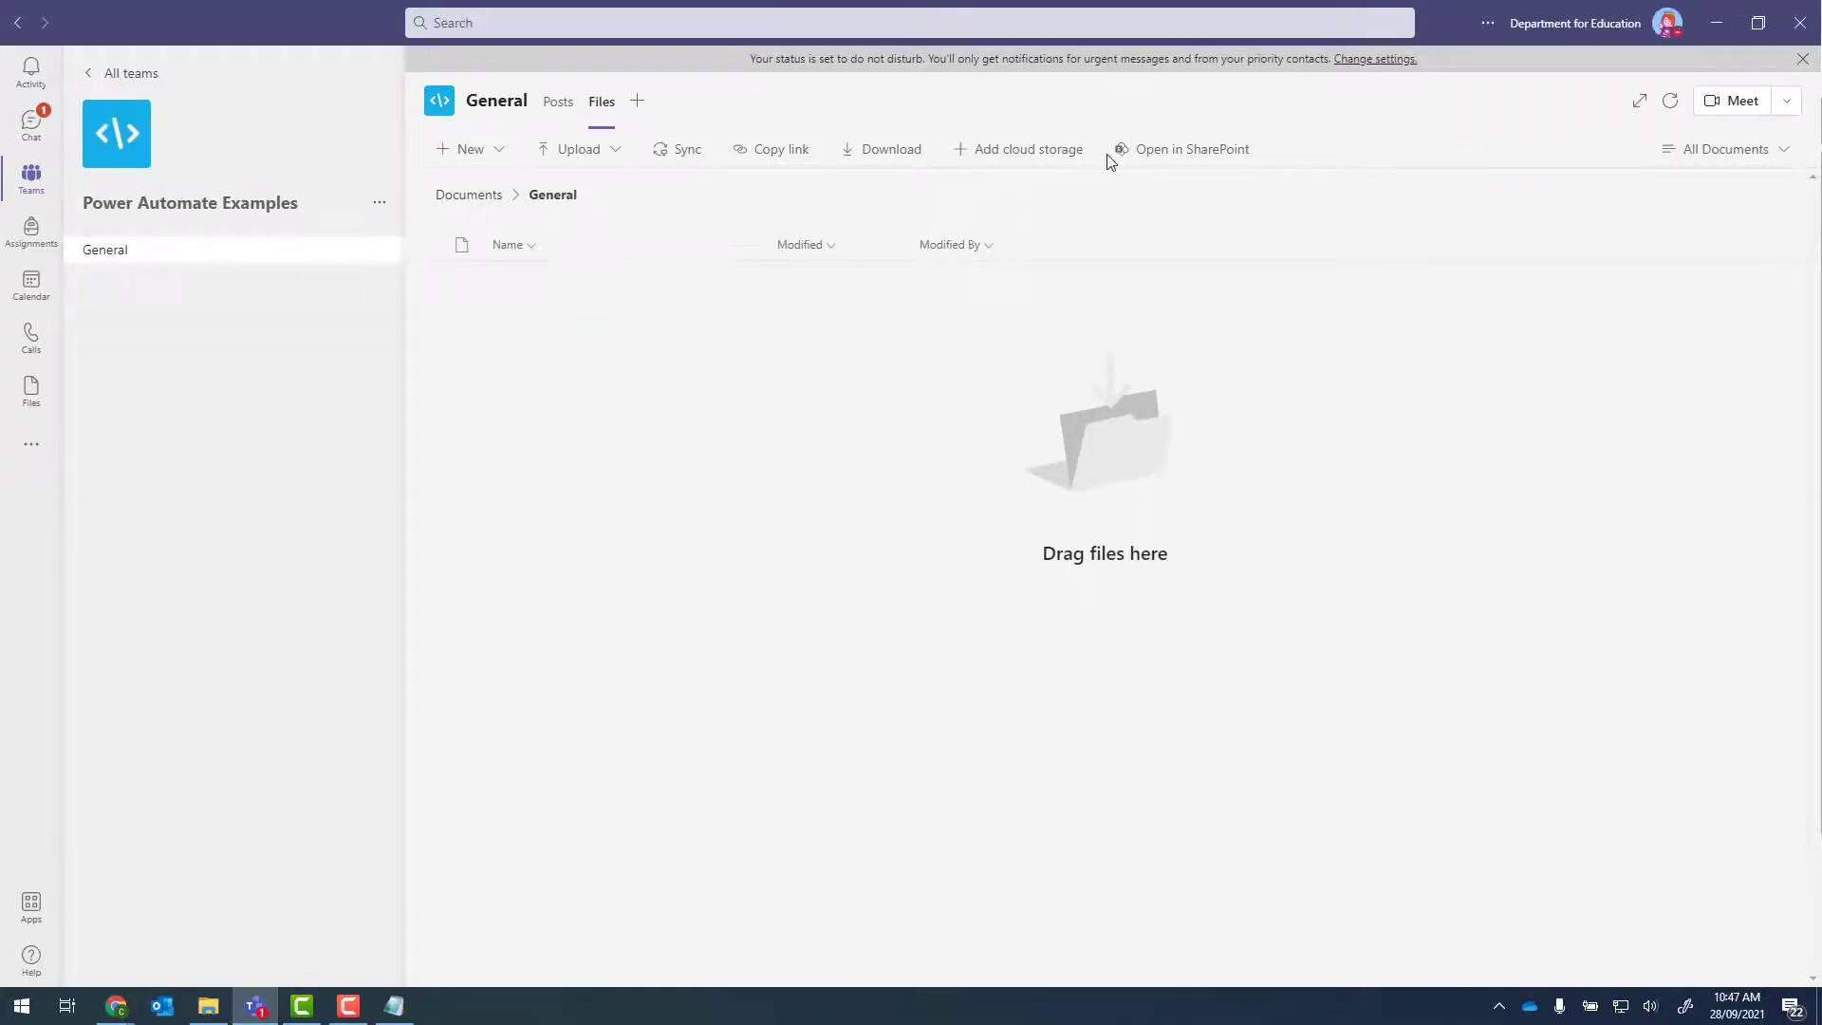
click(1171, 154)
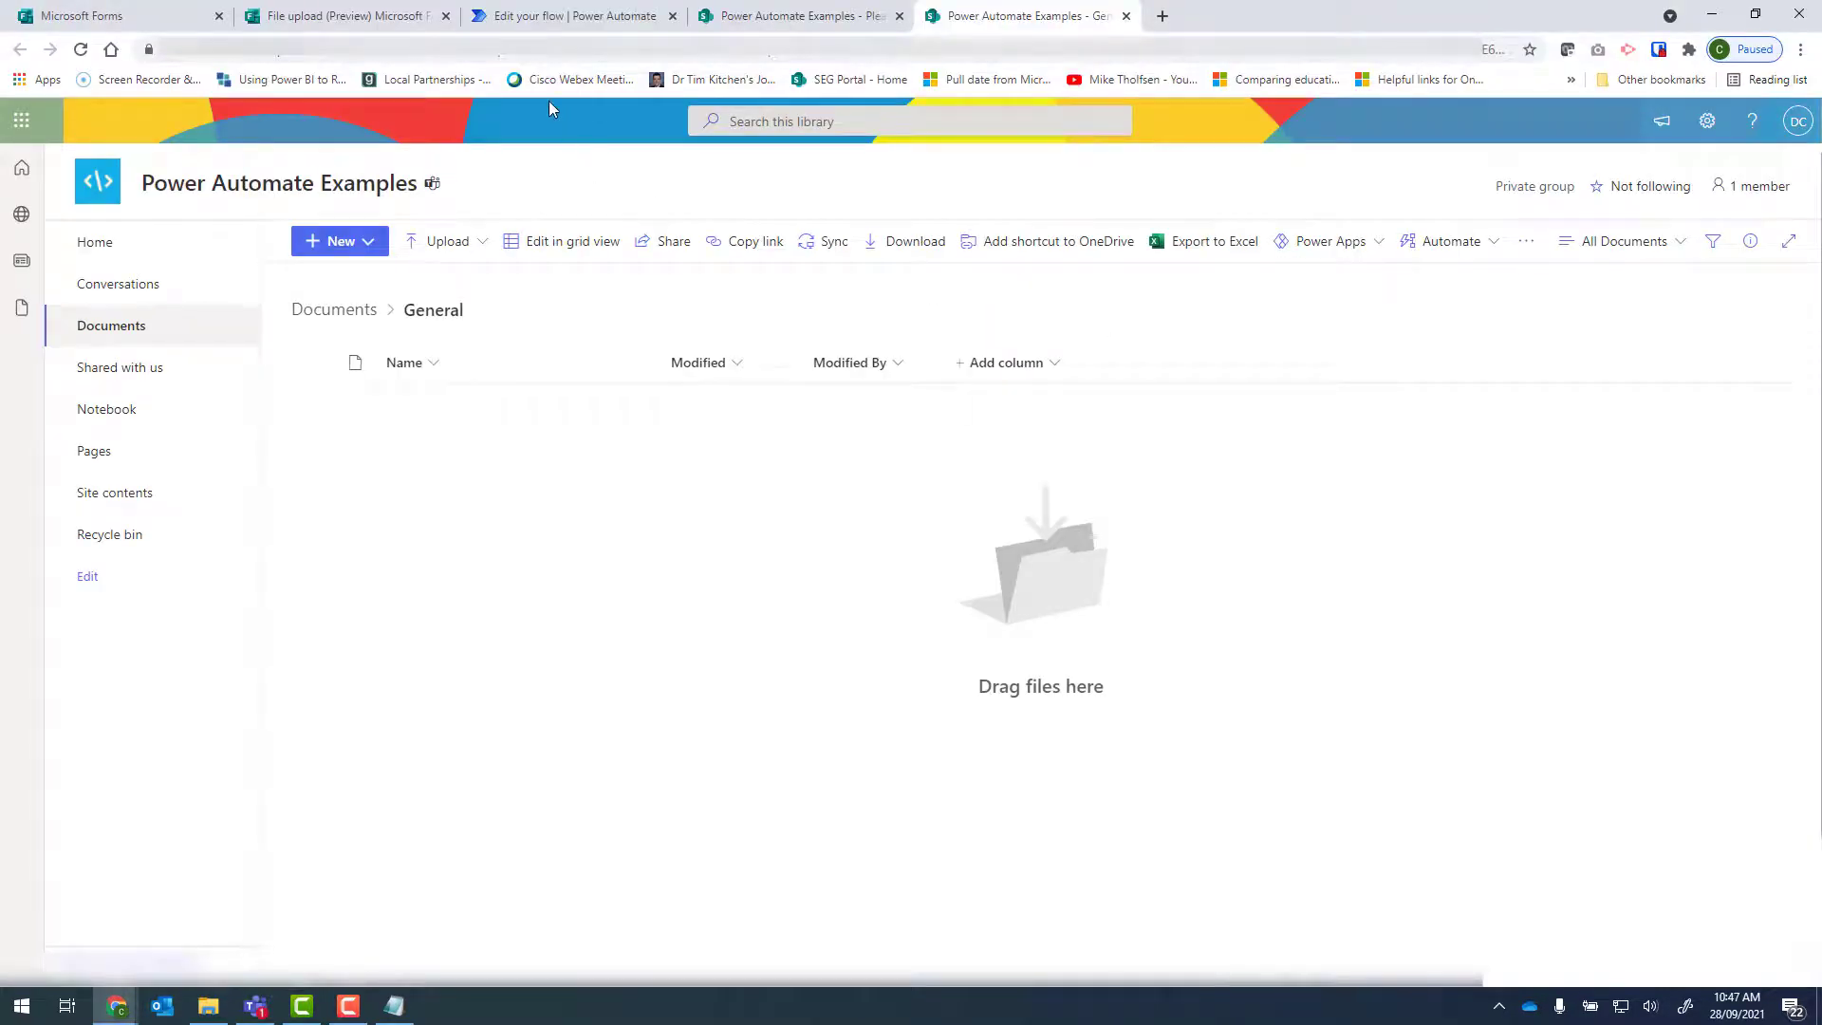
click(529, 50)
click(530, 51)
key(shift+Home)
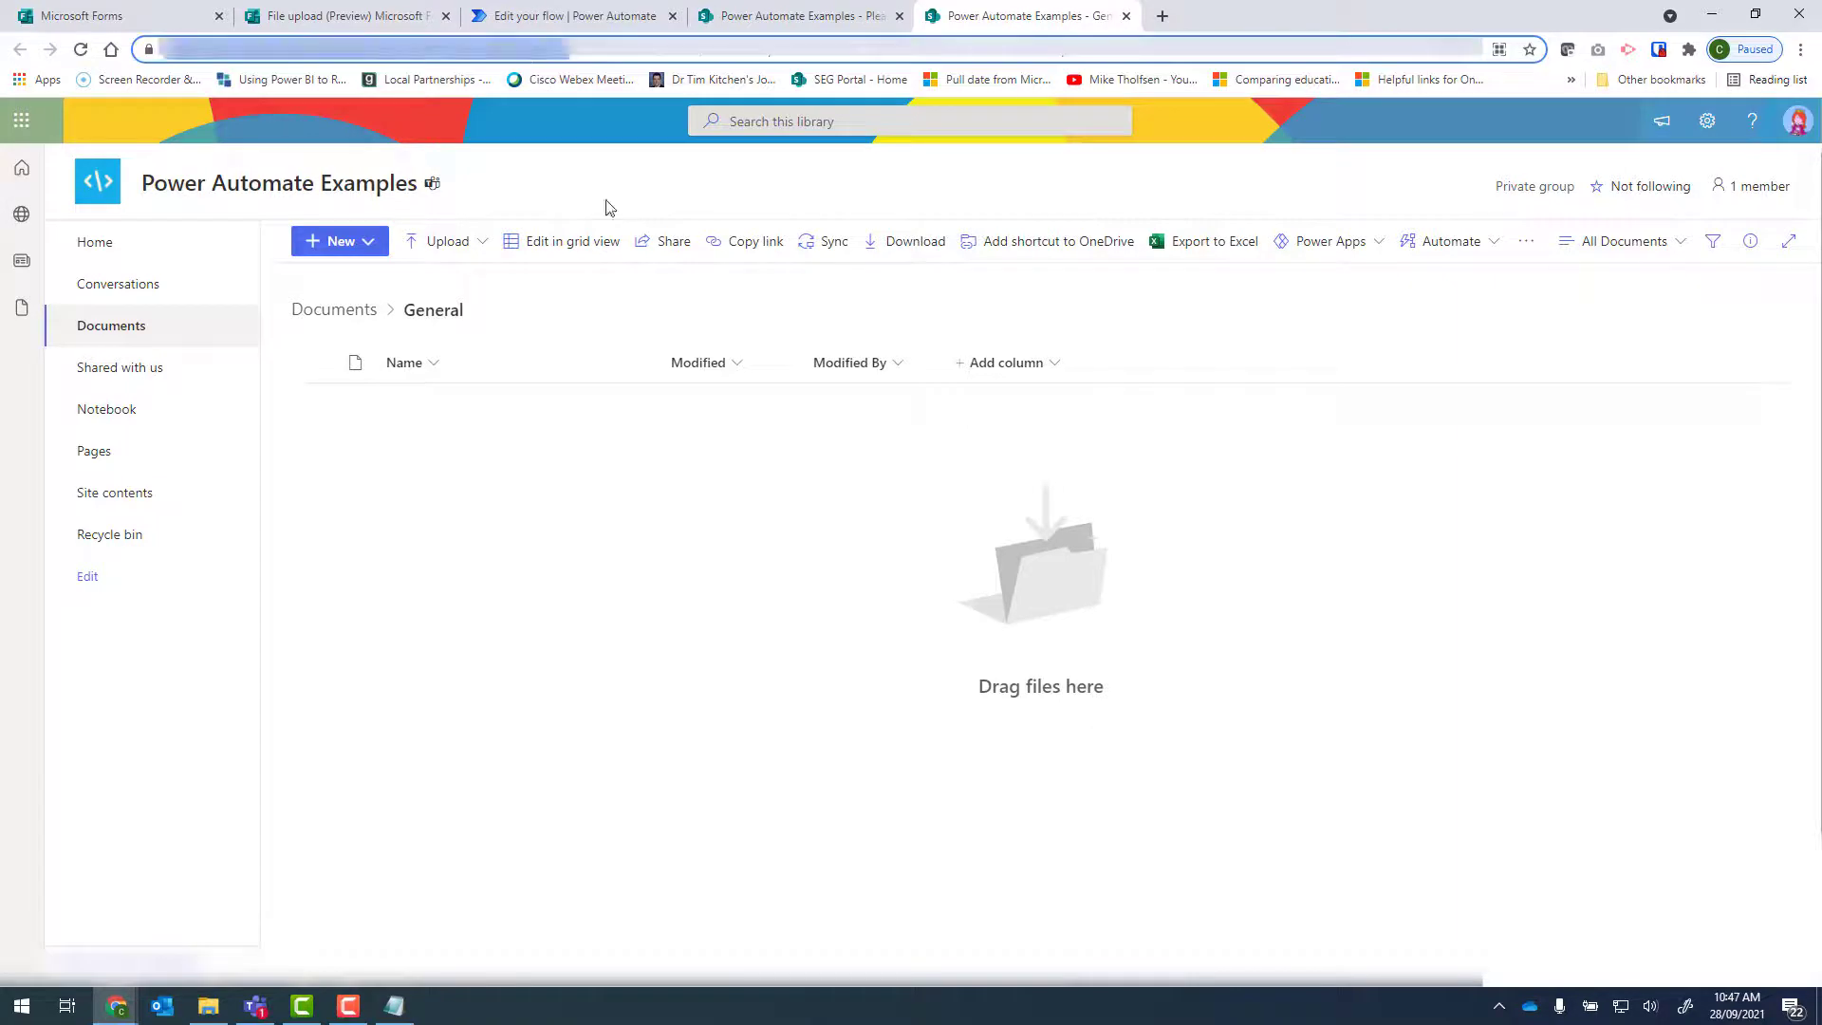
Return to the flow and paste the copied Power Automate Examples site address as a custom Site Address for Get file content using path.
click(536, 16)
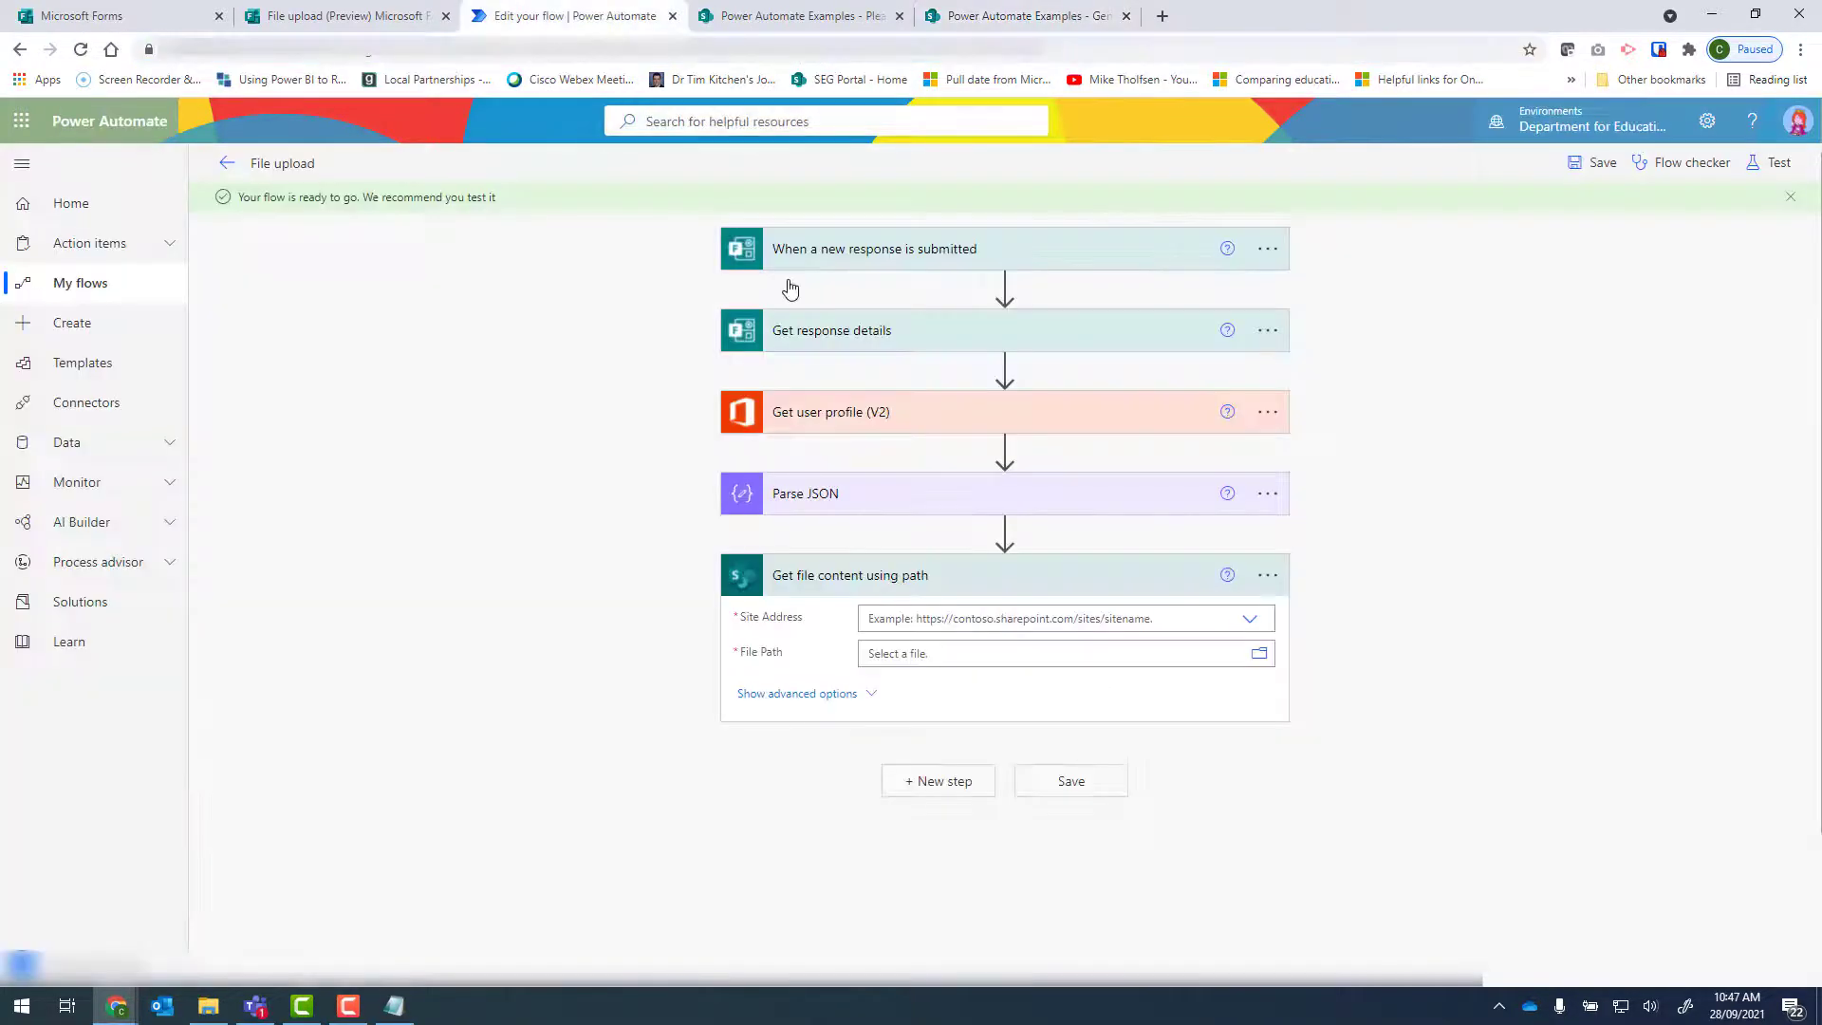
click(1251, 621)
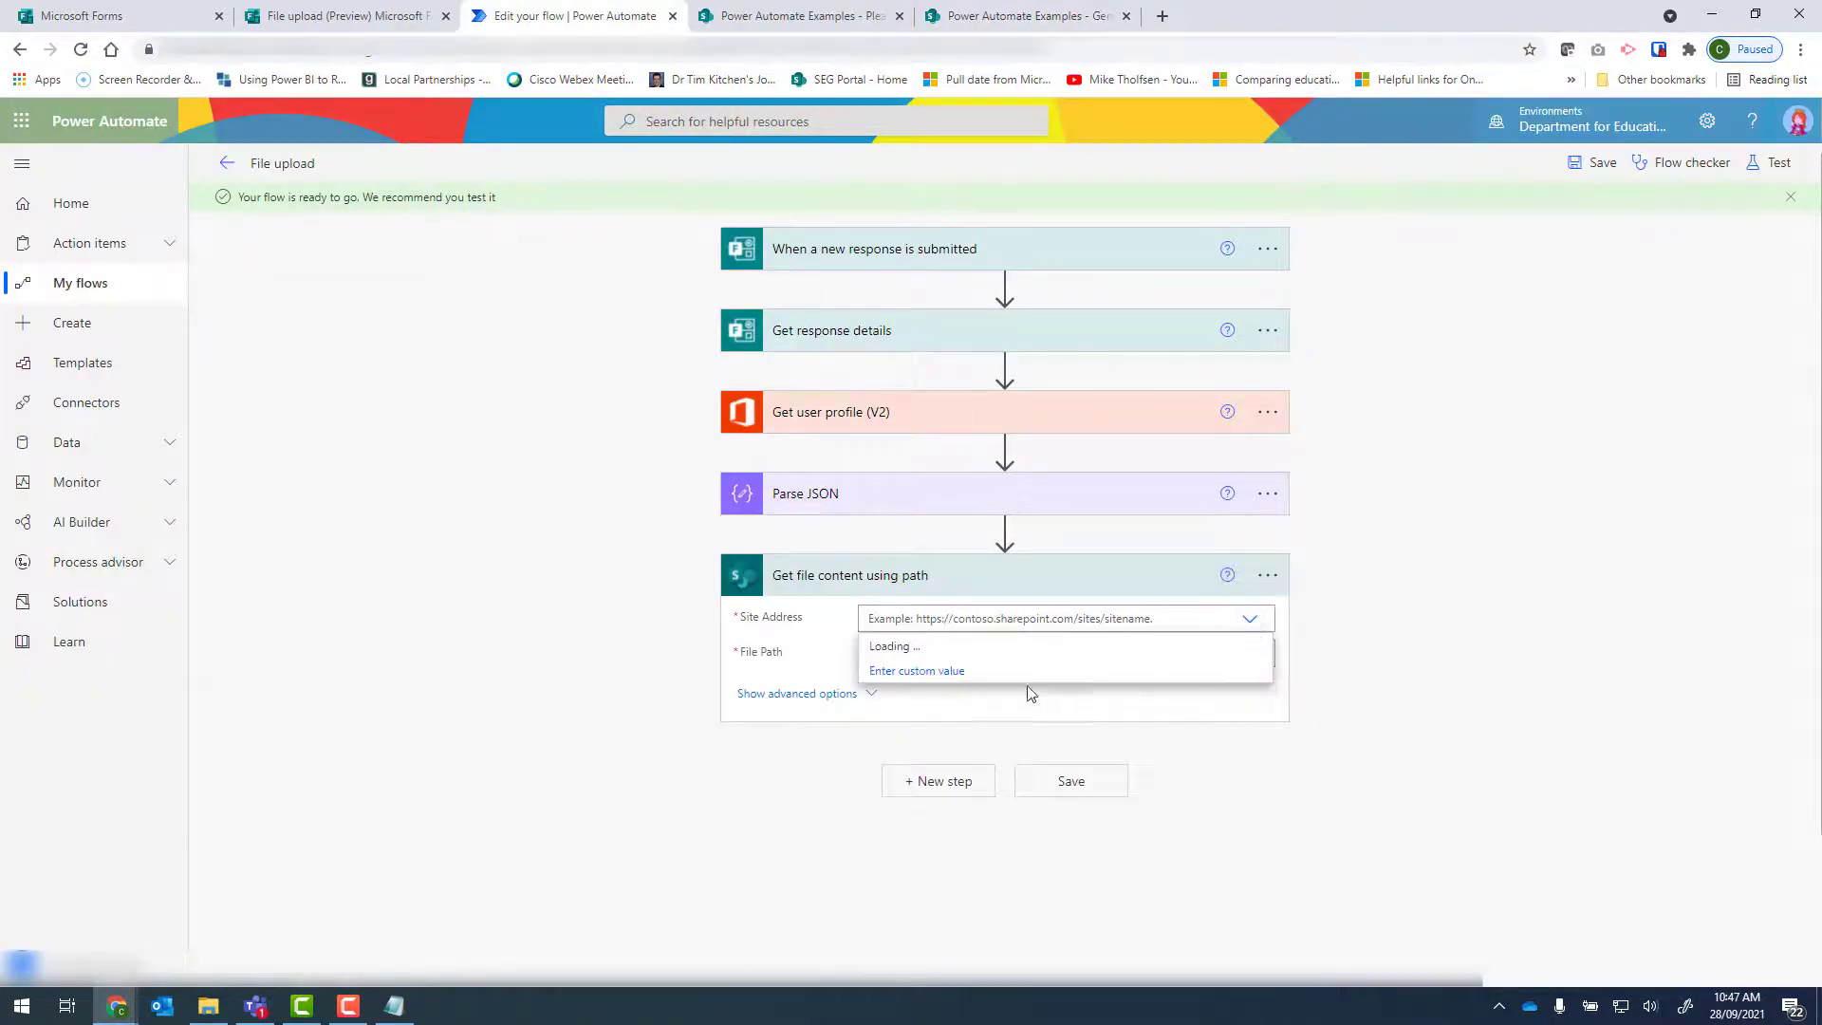
click(947, 673)
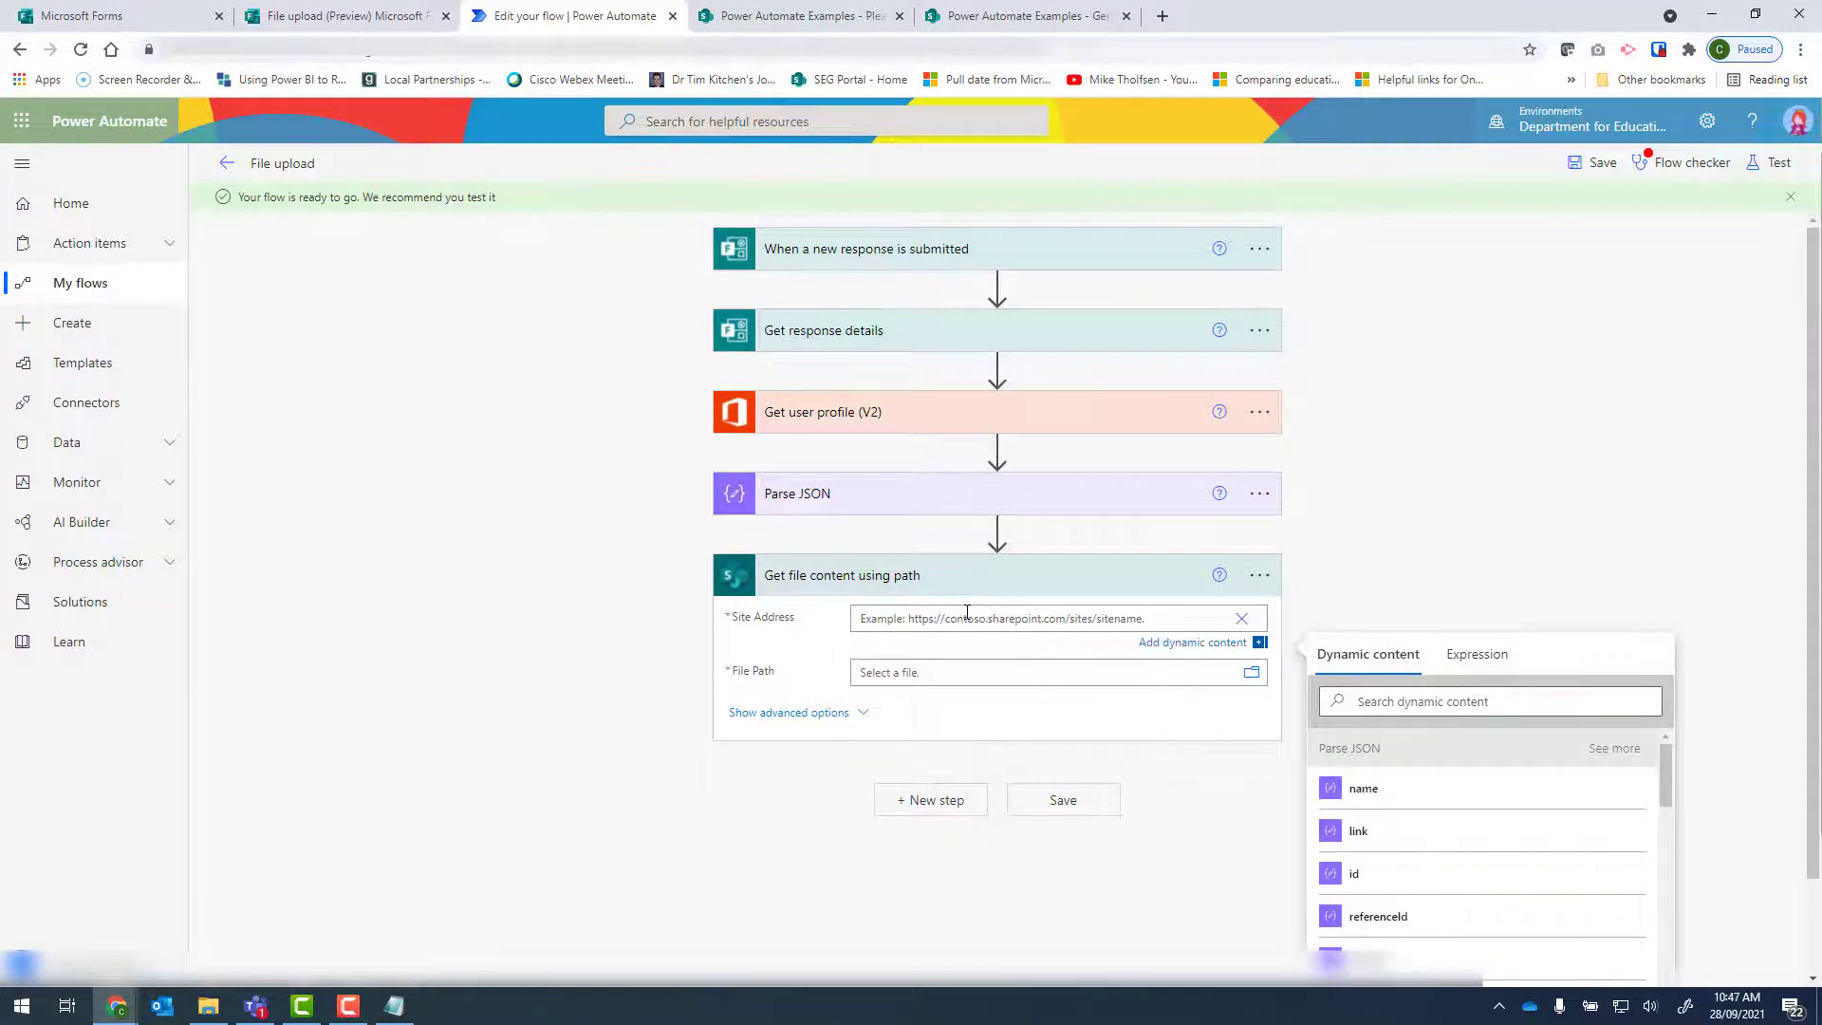
key(ctrl+v)
click(1421, 469)
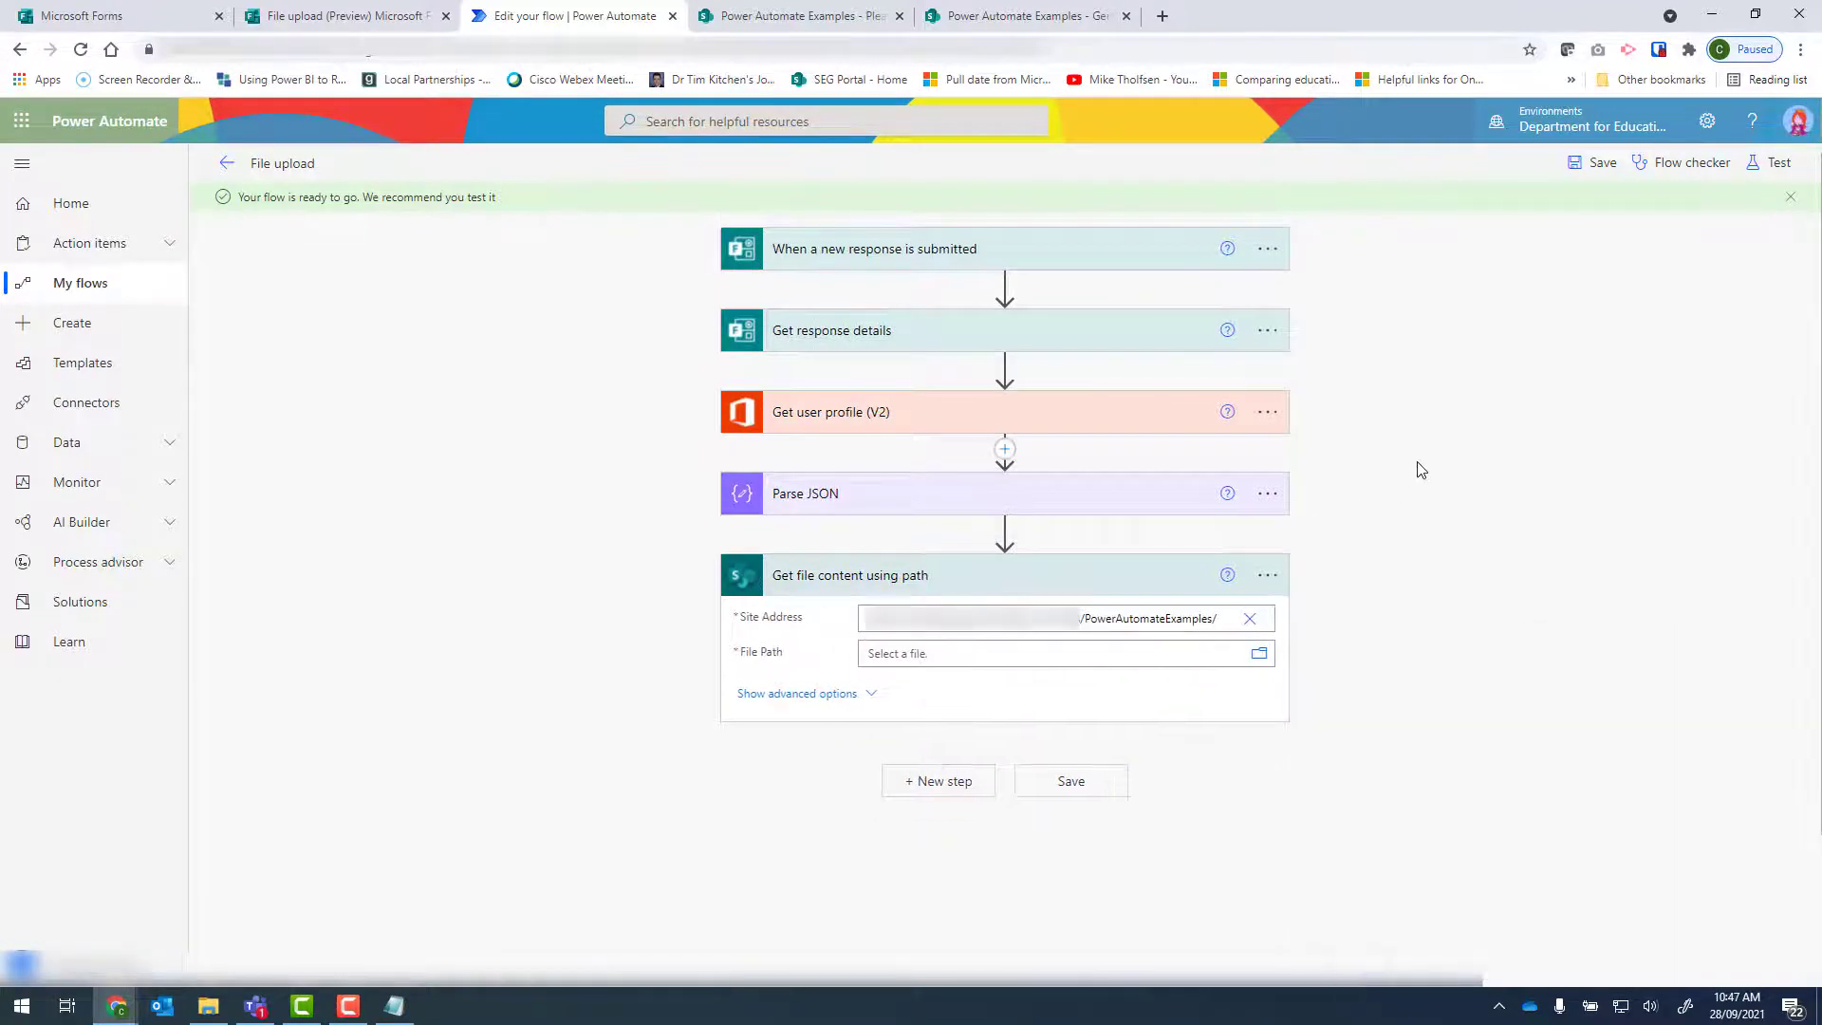
Set the File Path to the Jack and the Beanstalk file in Shared Documents/Apps/Microsoft Forms/File upload/Please upload your file.
click(1266, 659)
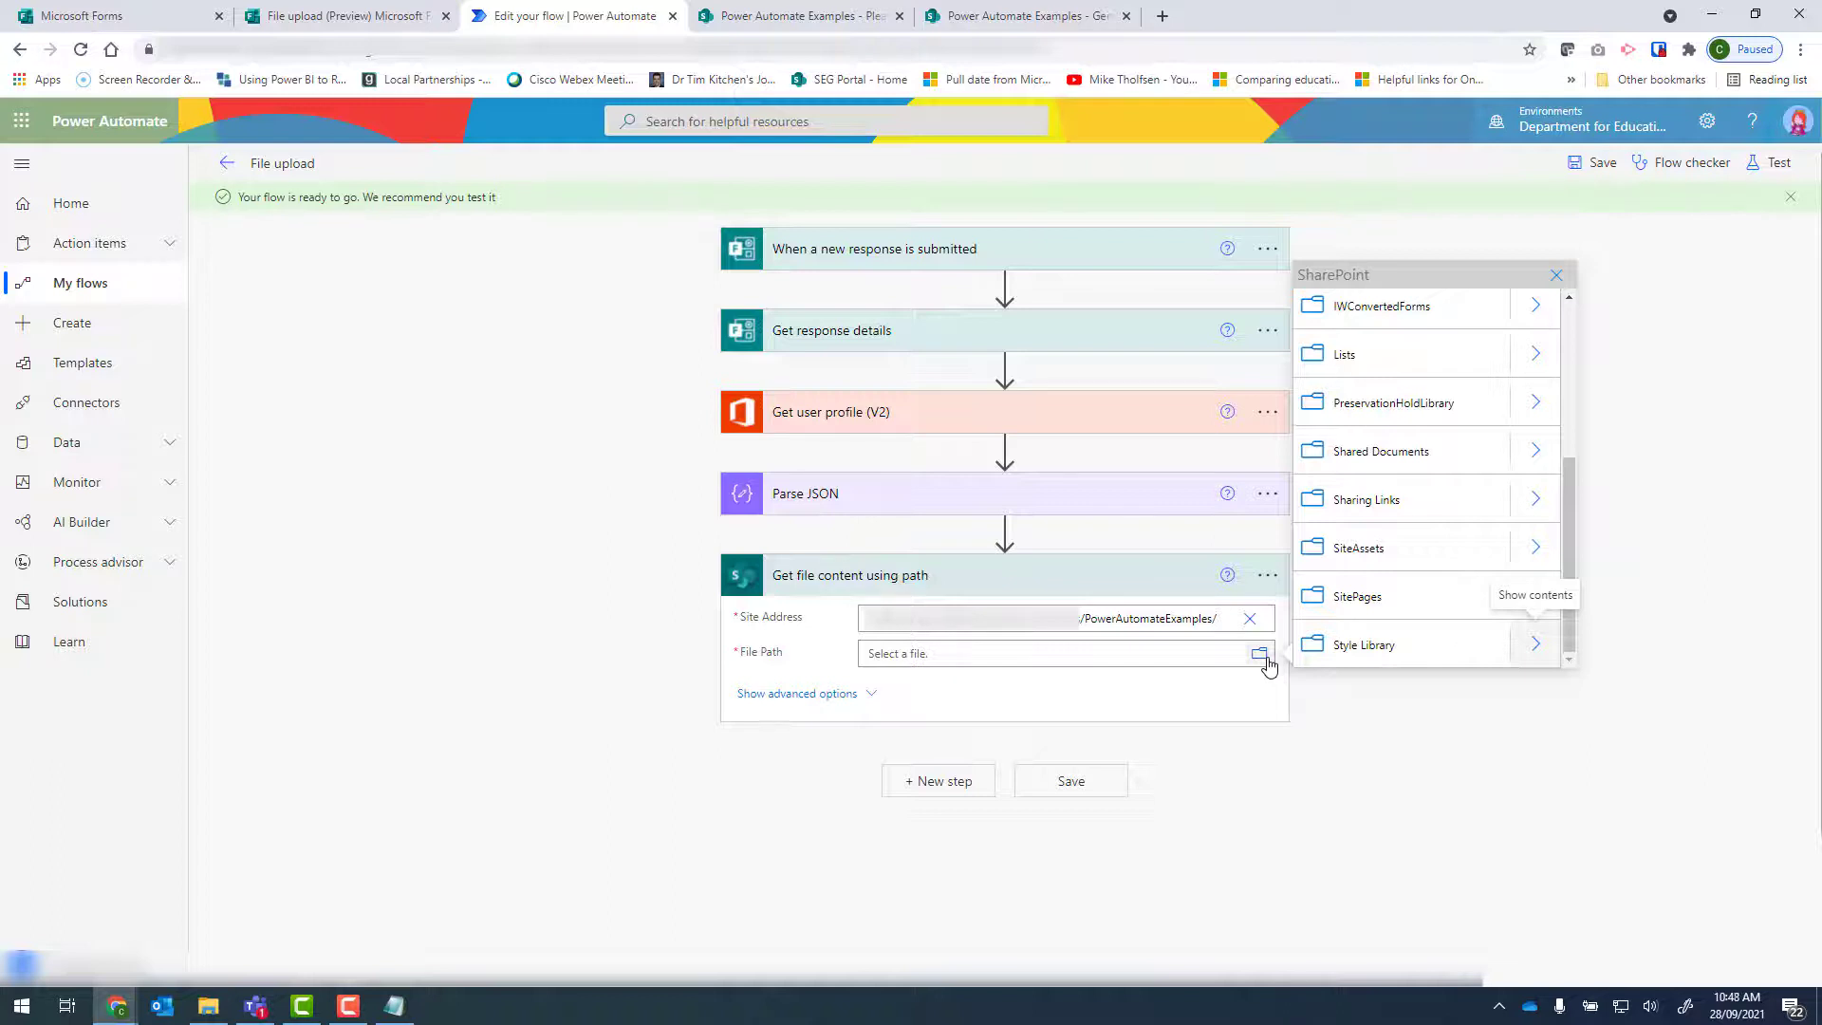
click(1535, 454)
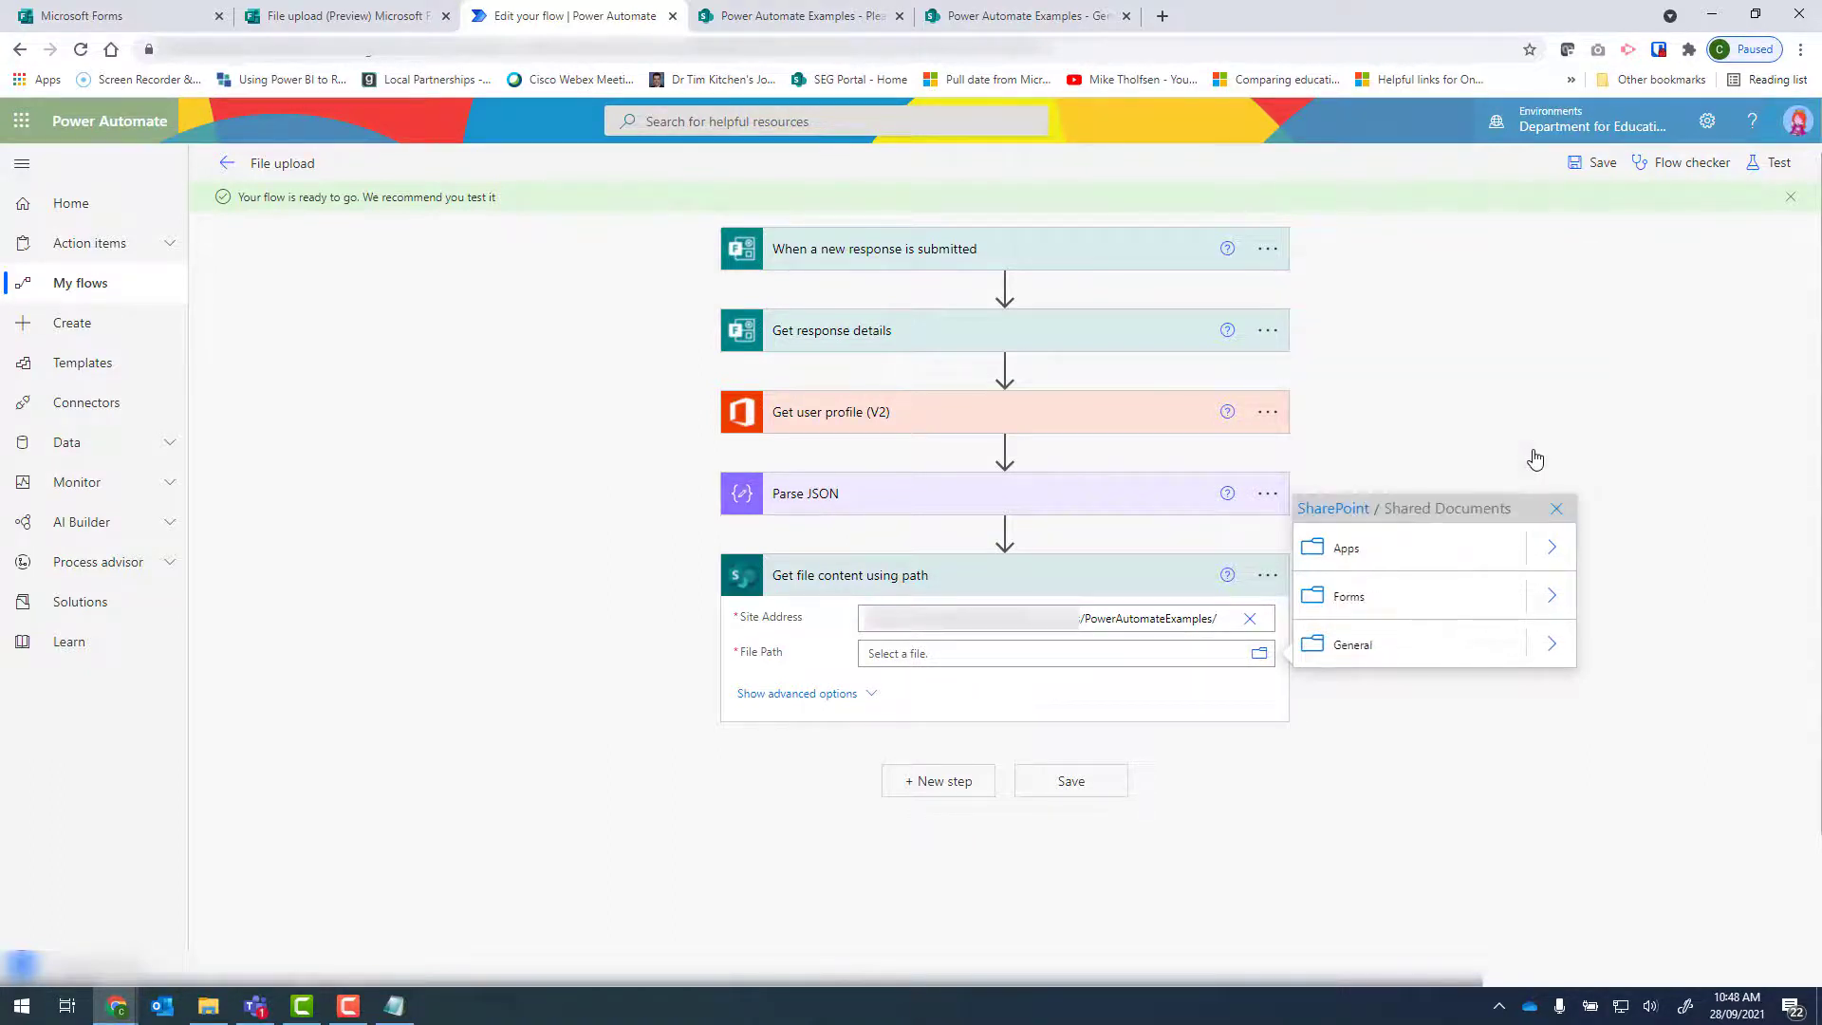
click(1553, 549)
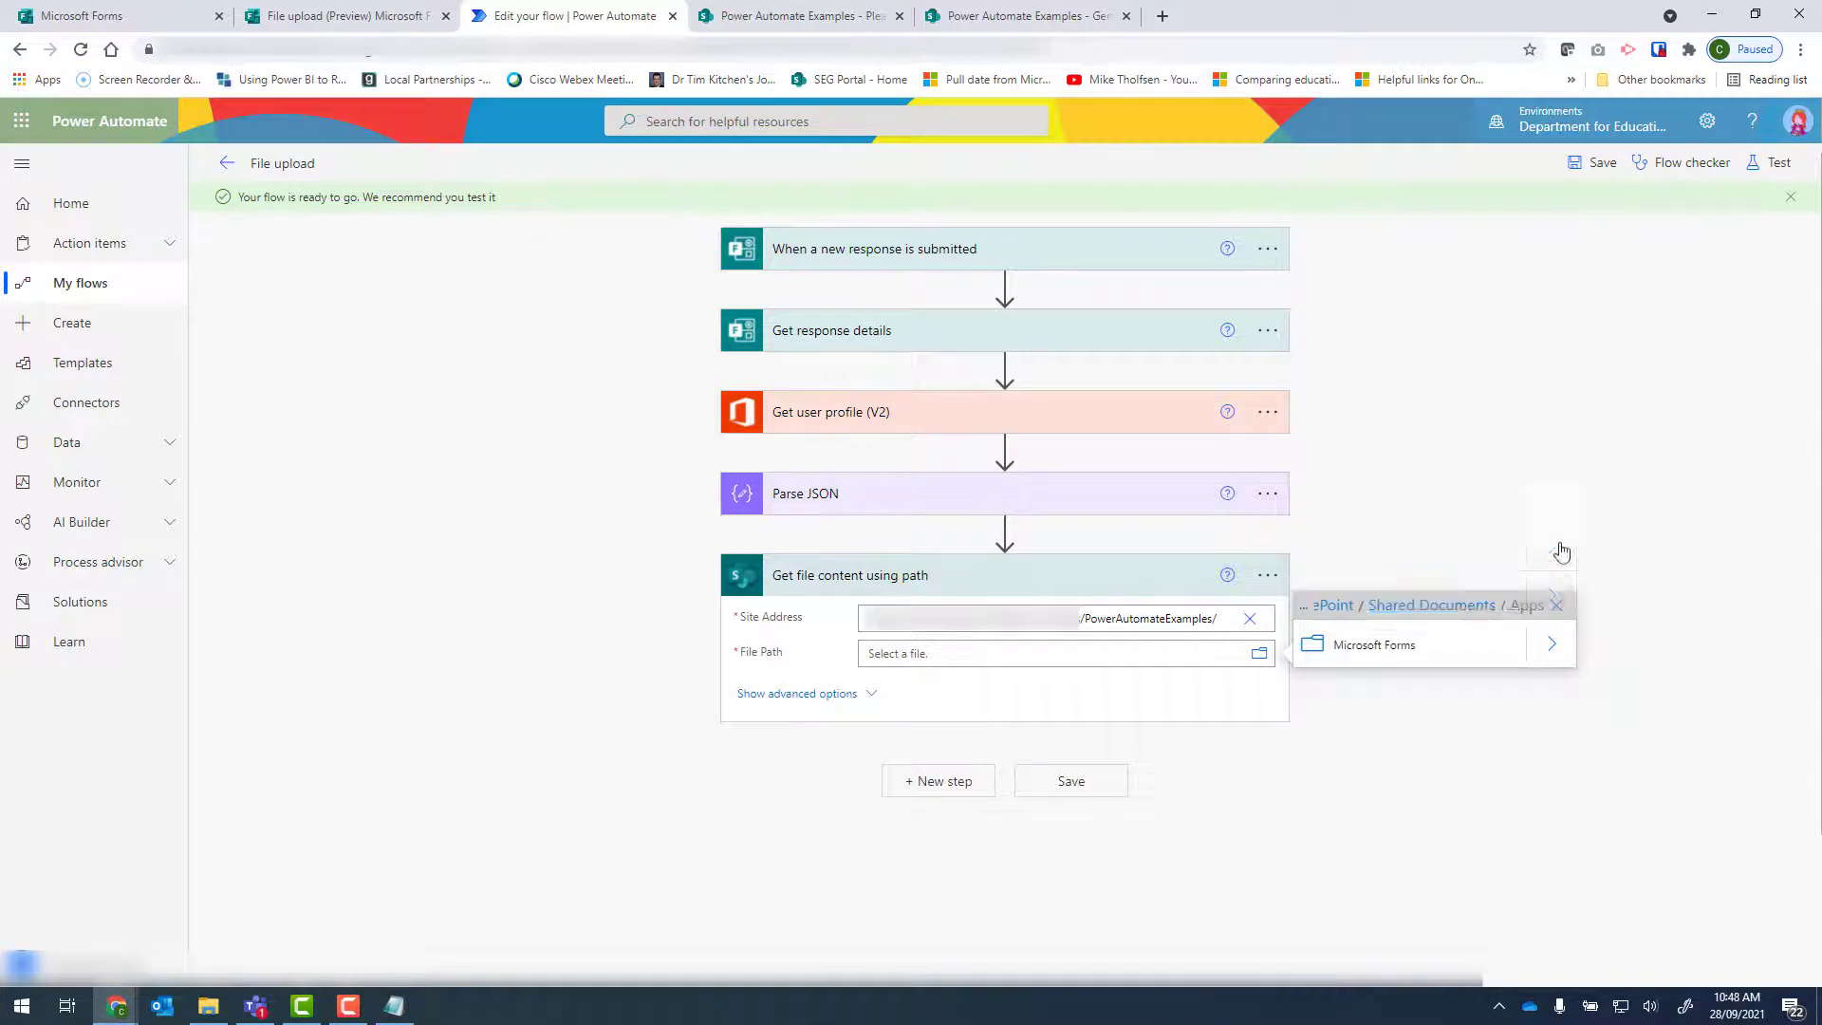
click(1554, 646)
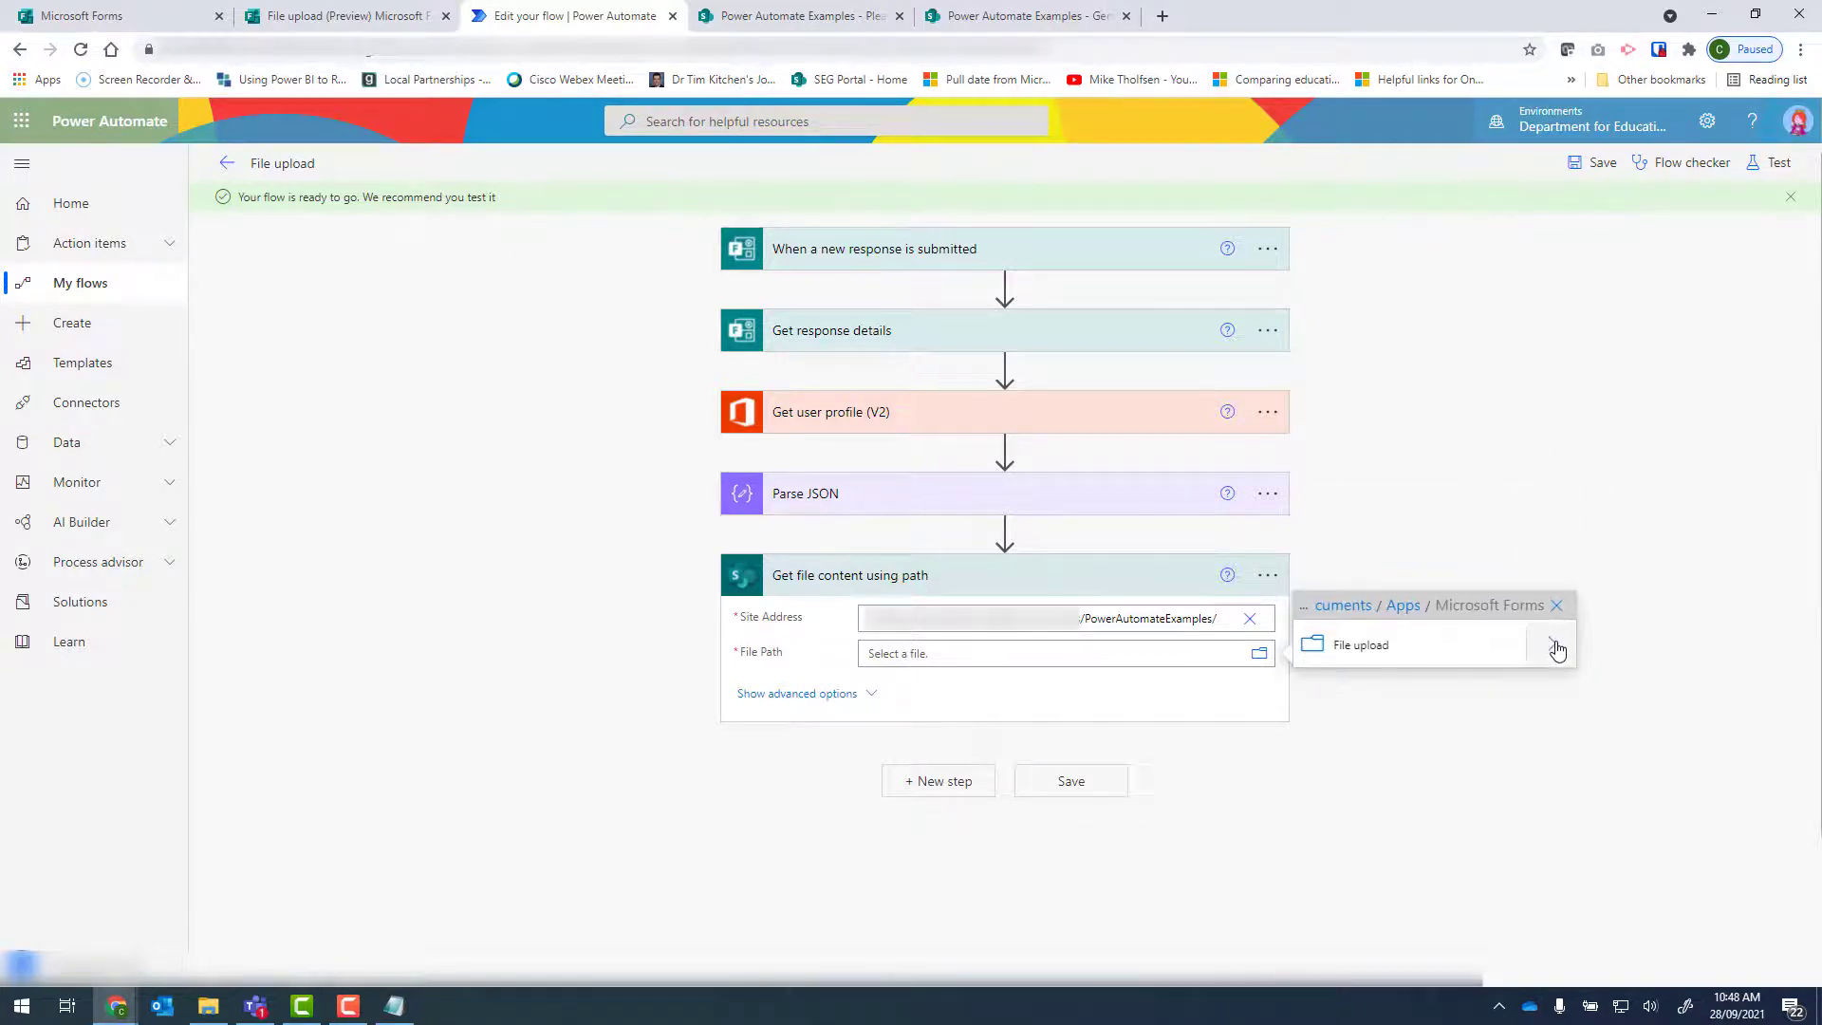
click(1556, 648)
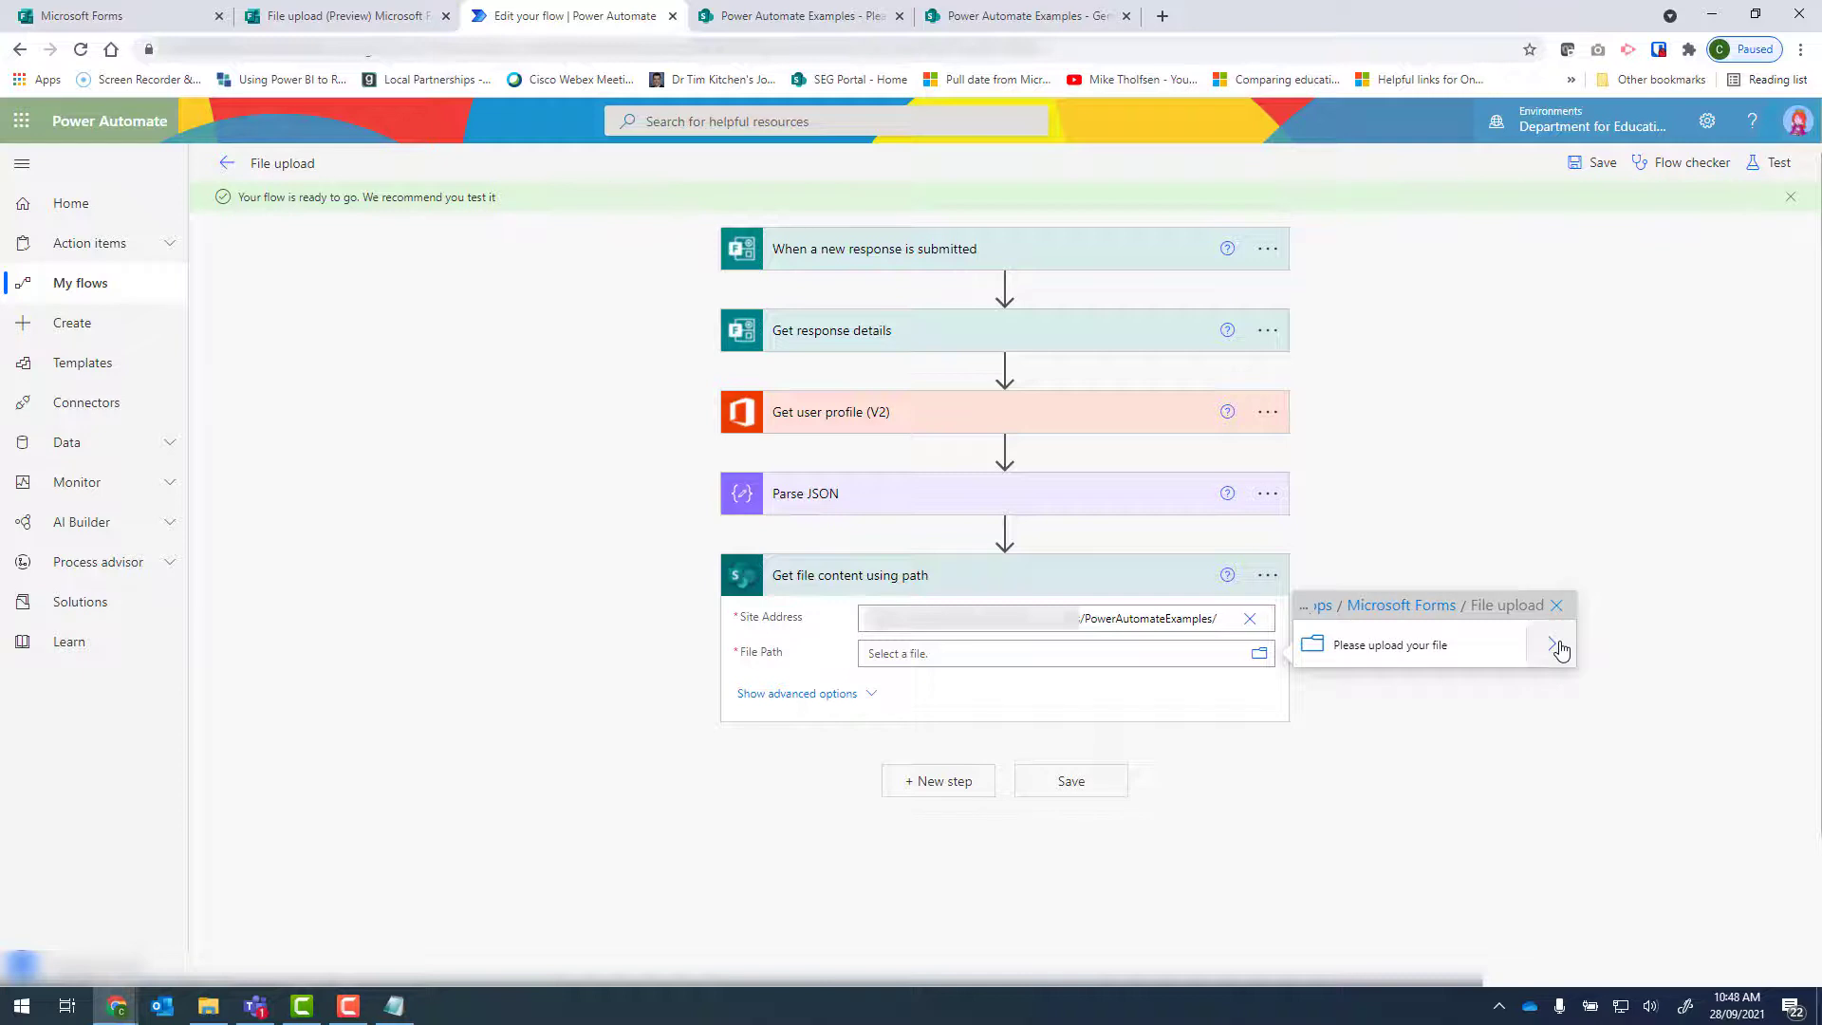
click(1556, 648)
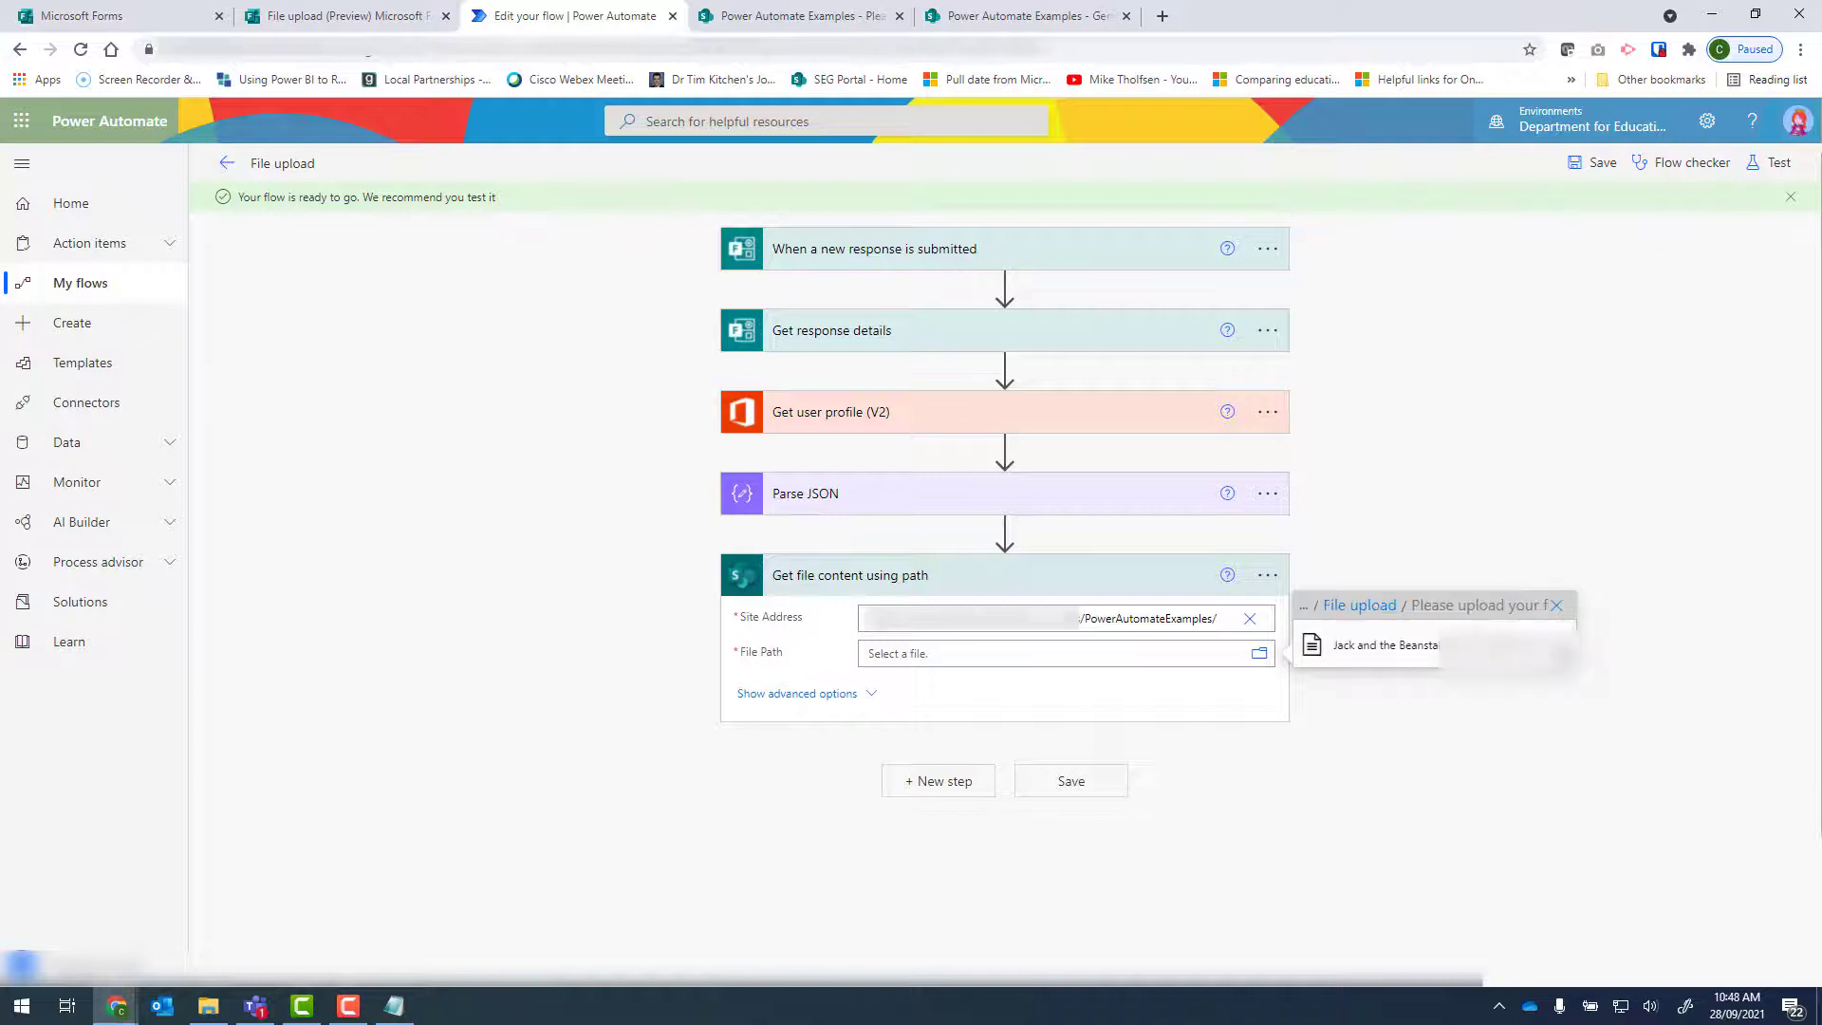
click(1353, 653)
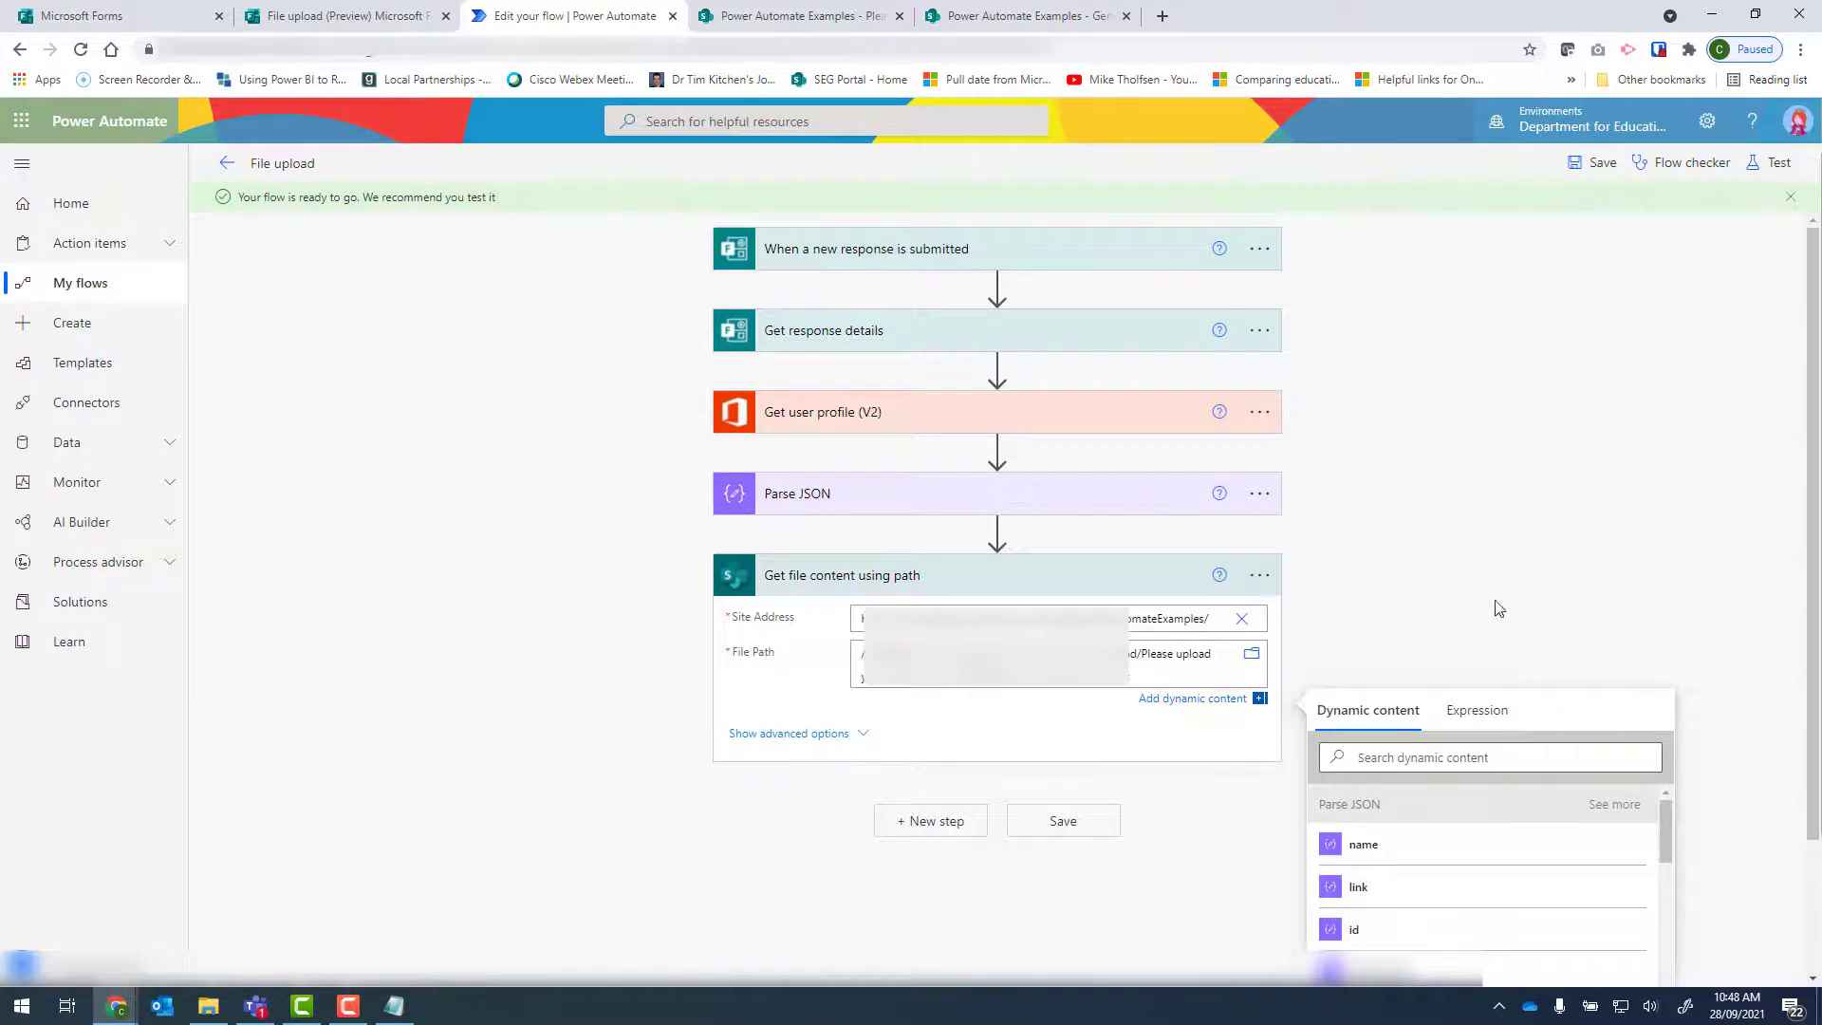
Copy the File Path into Notepad, delete the Jack and the Beanstalk file name from its end and copy the remaining folder path.
scroll(1562, 569, down, 1)
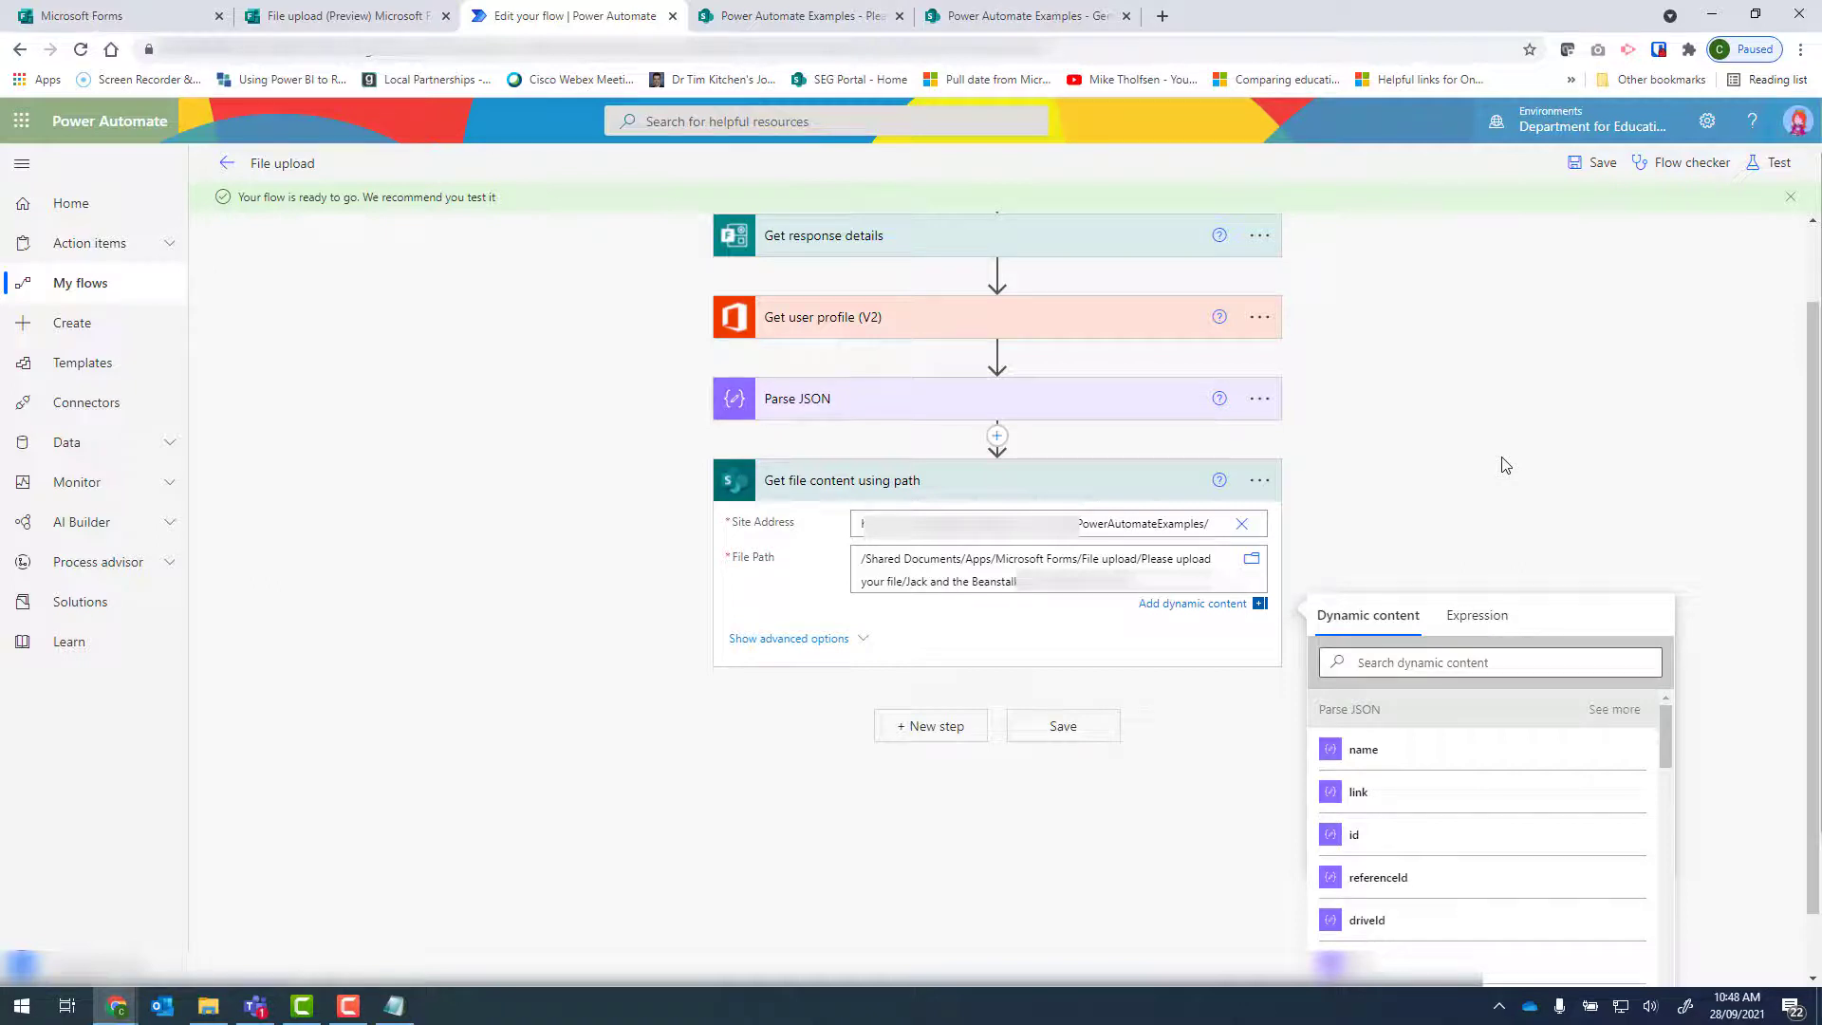
triple_click(1001, 586)
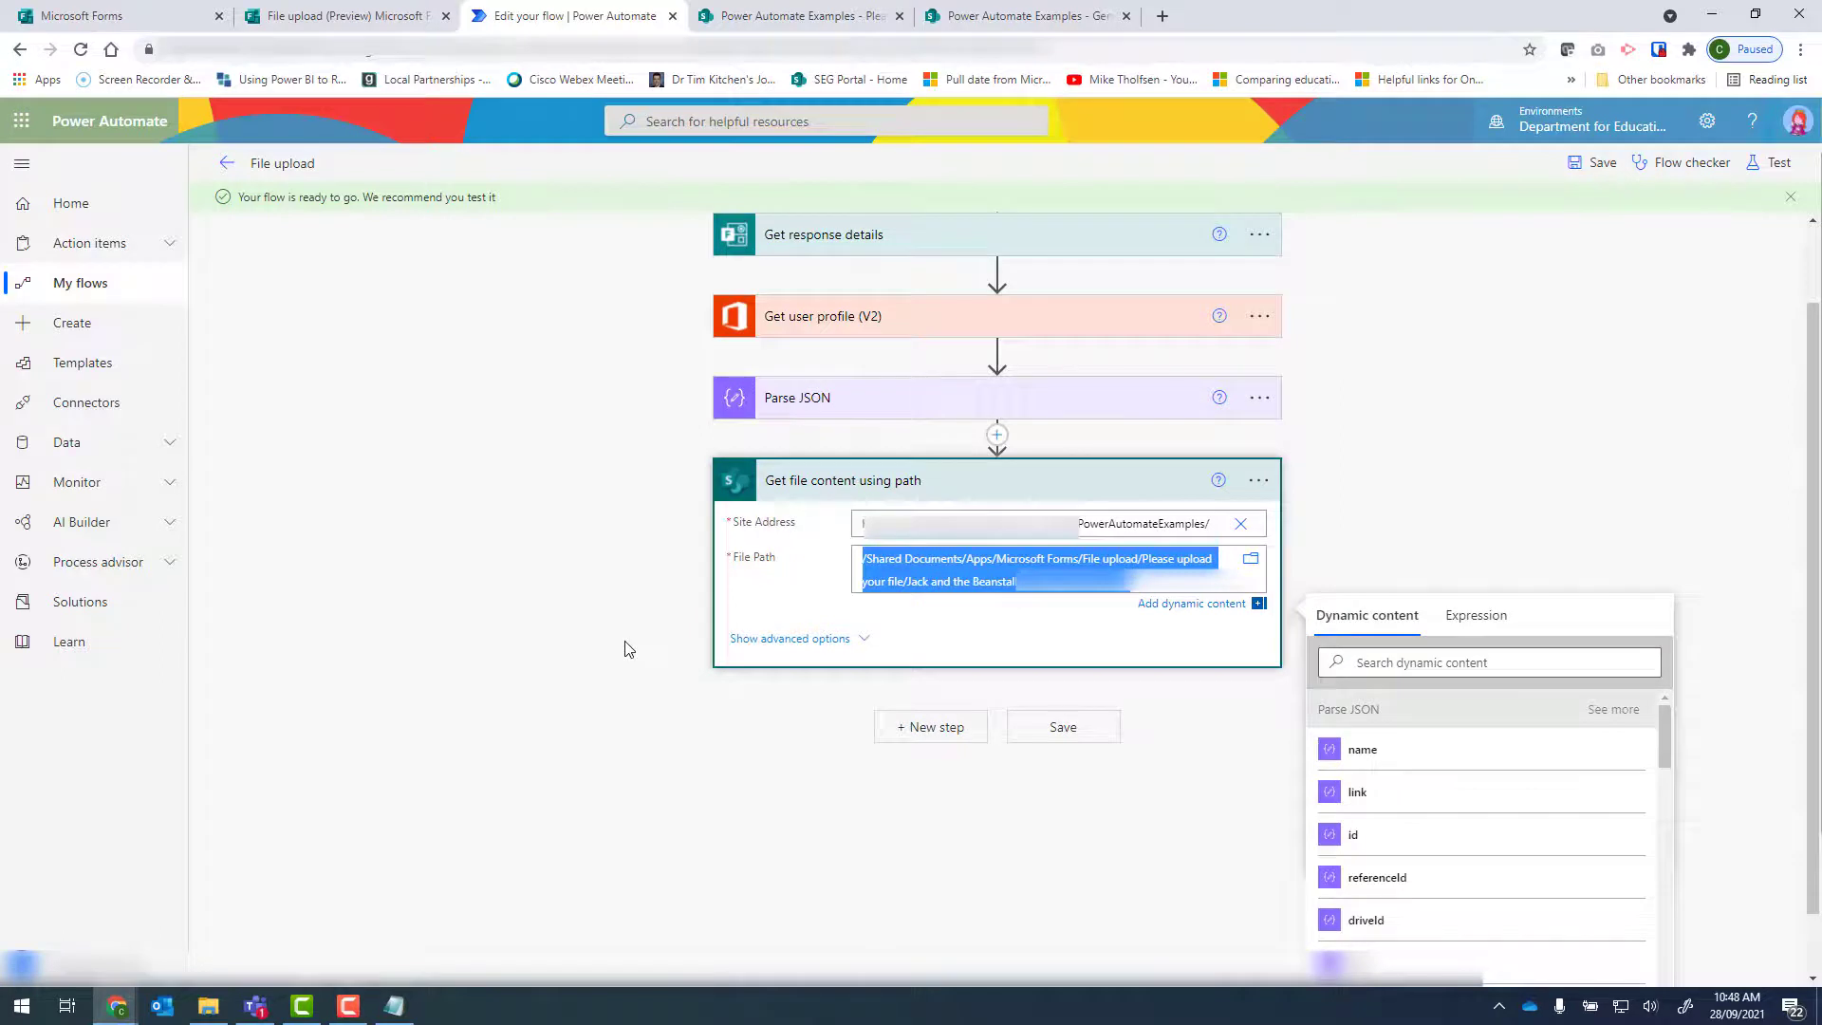
click(394, 1006)
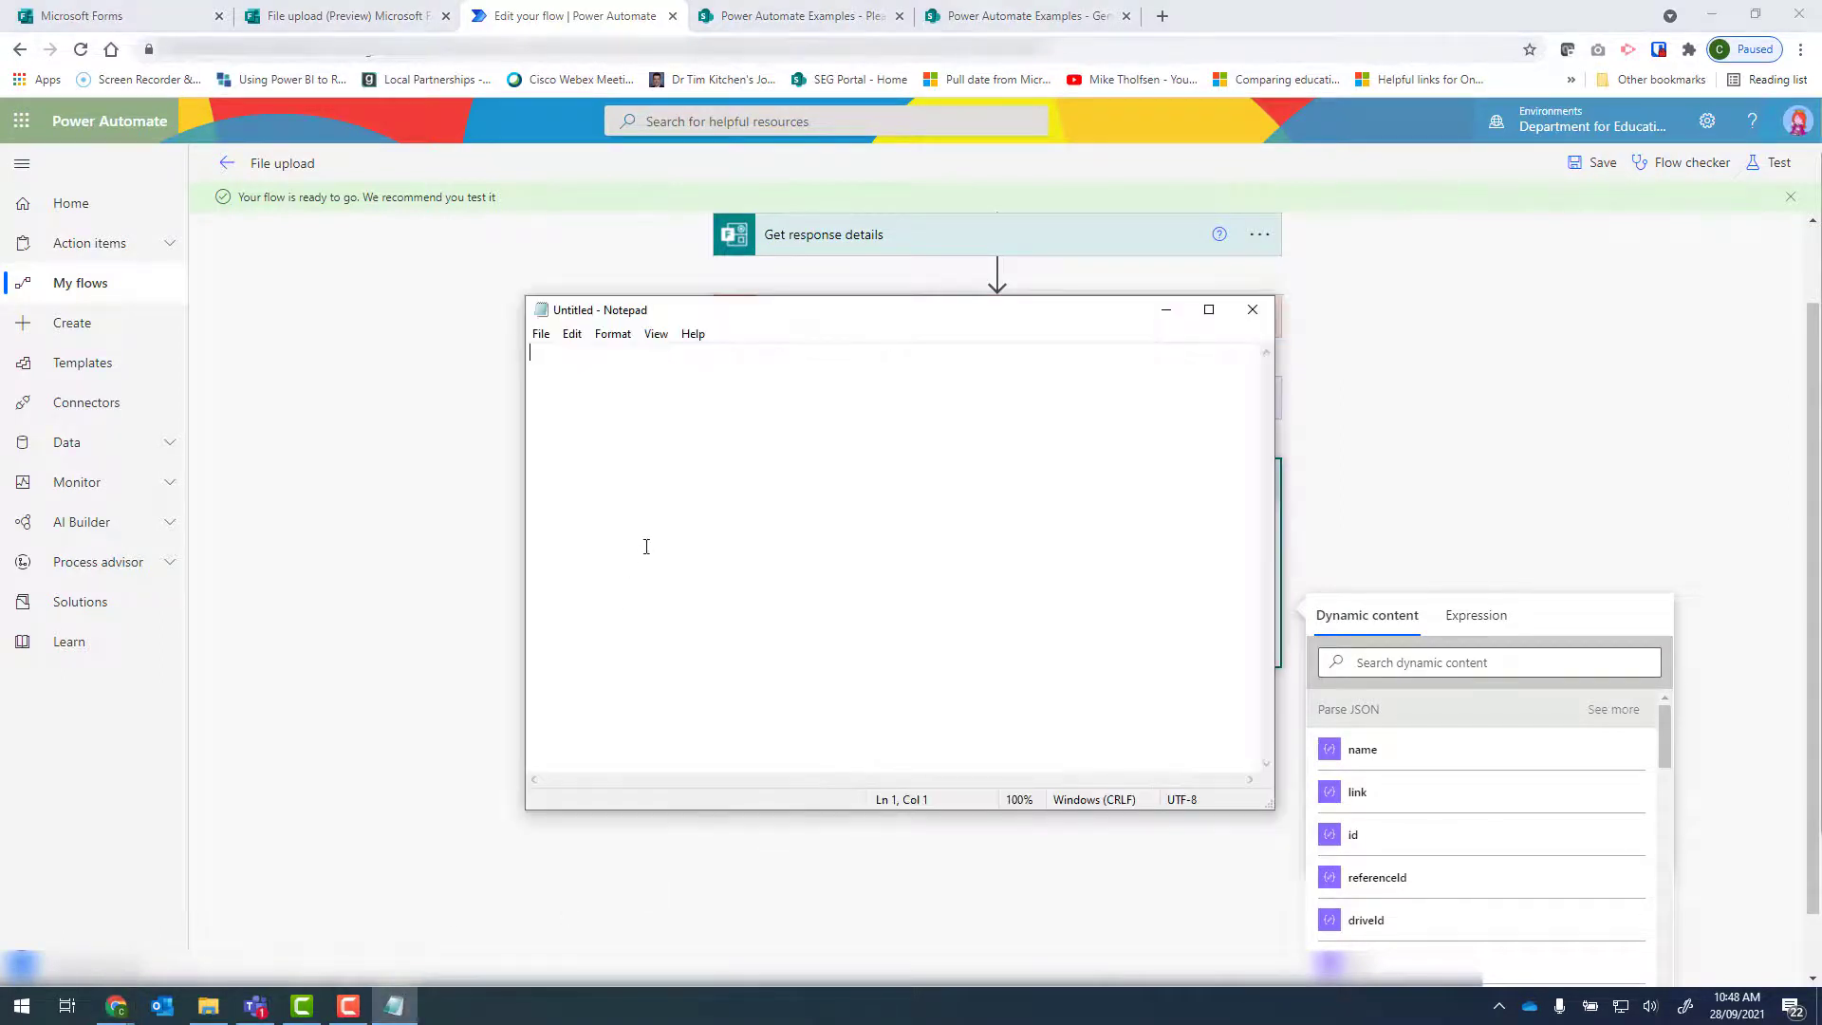
key(ctrl+v)
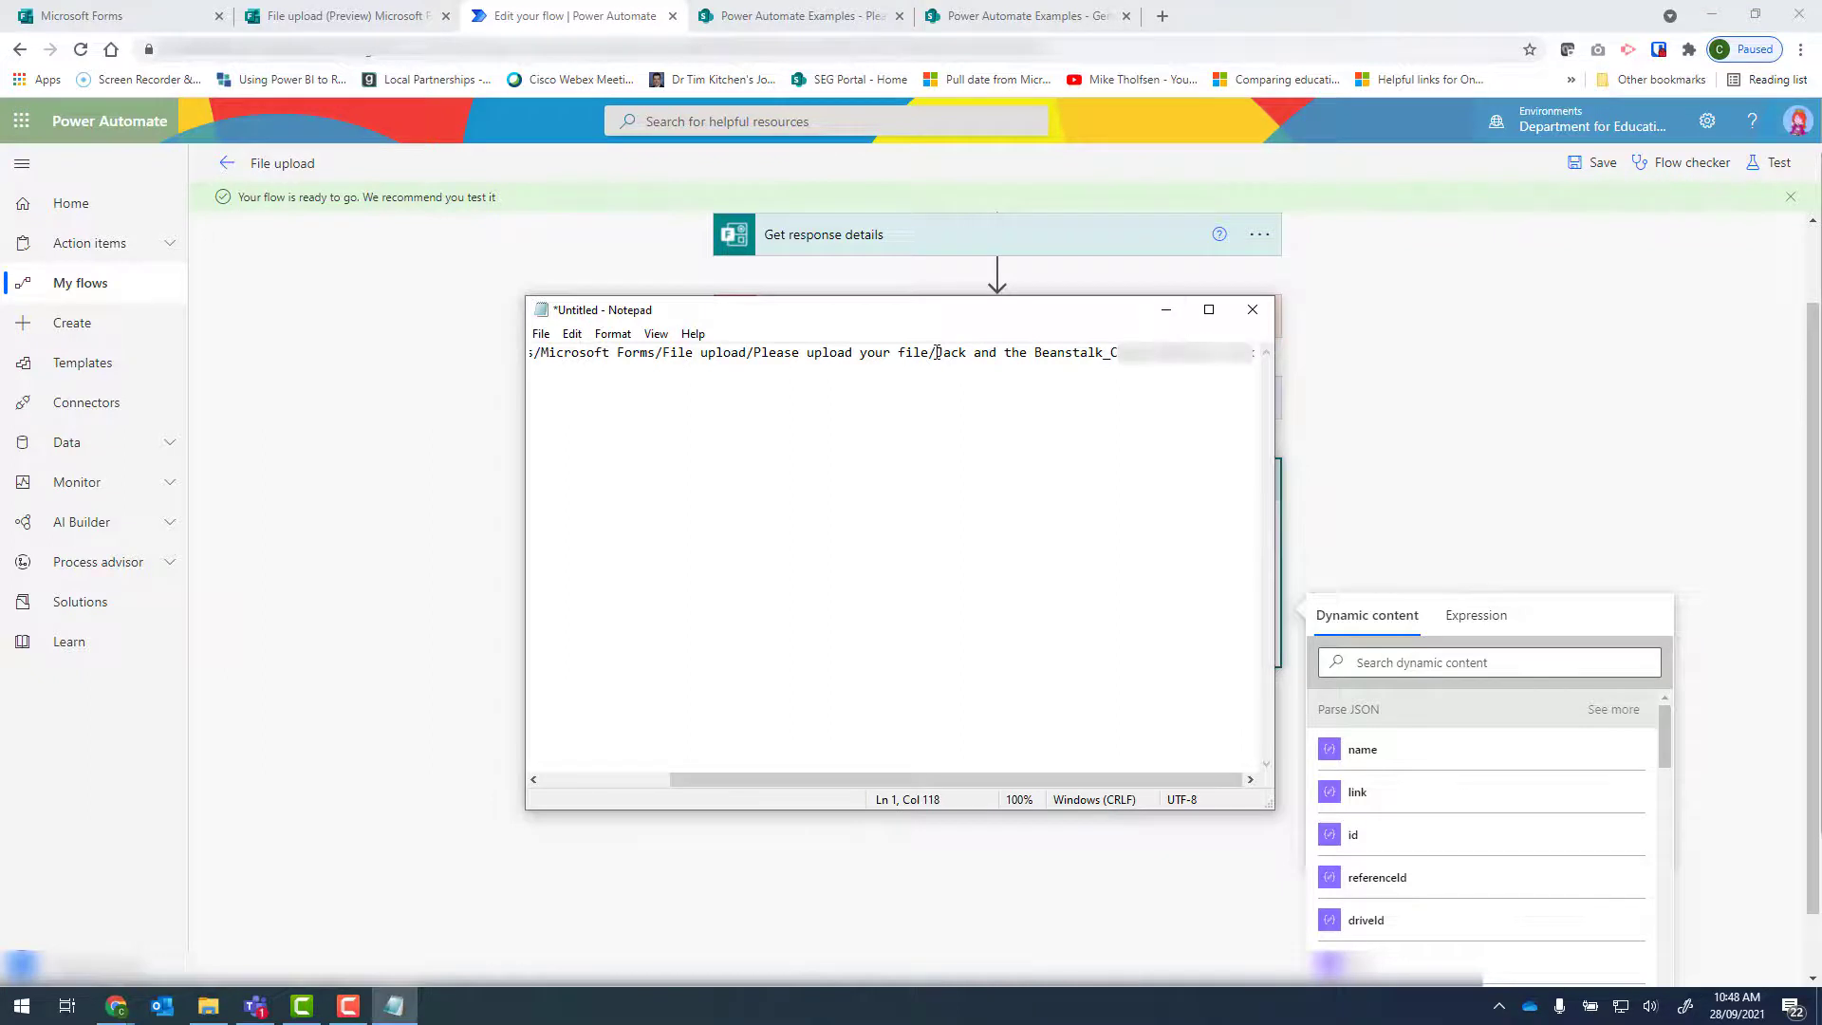
drag(936, 353, 1274, 356)
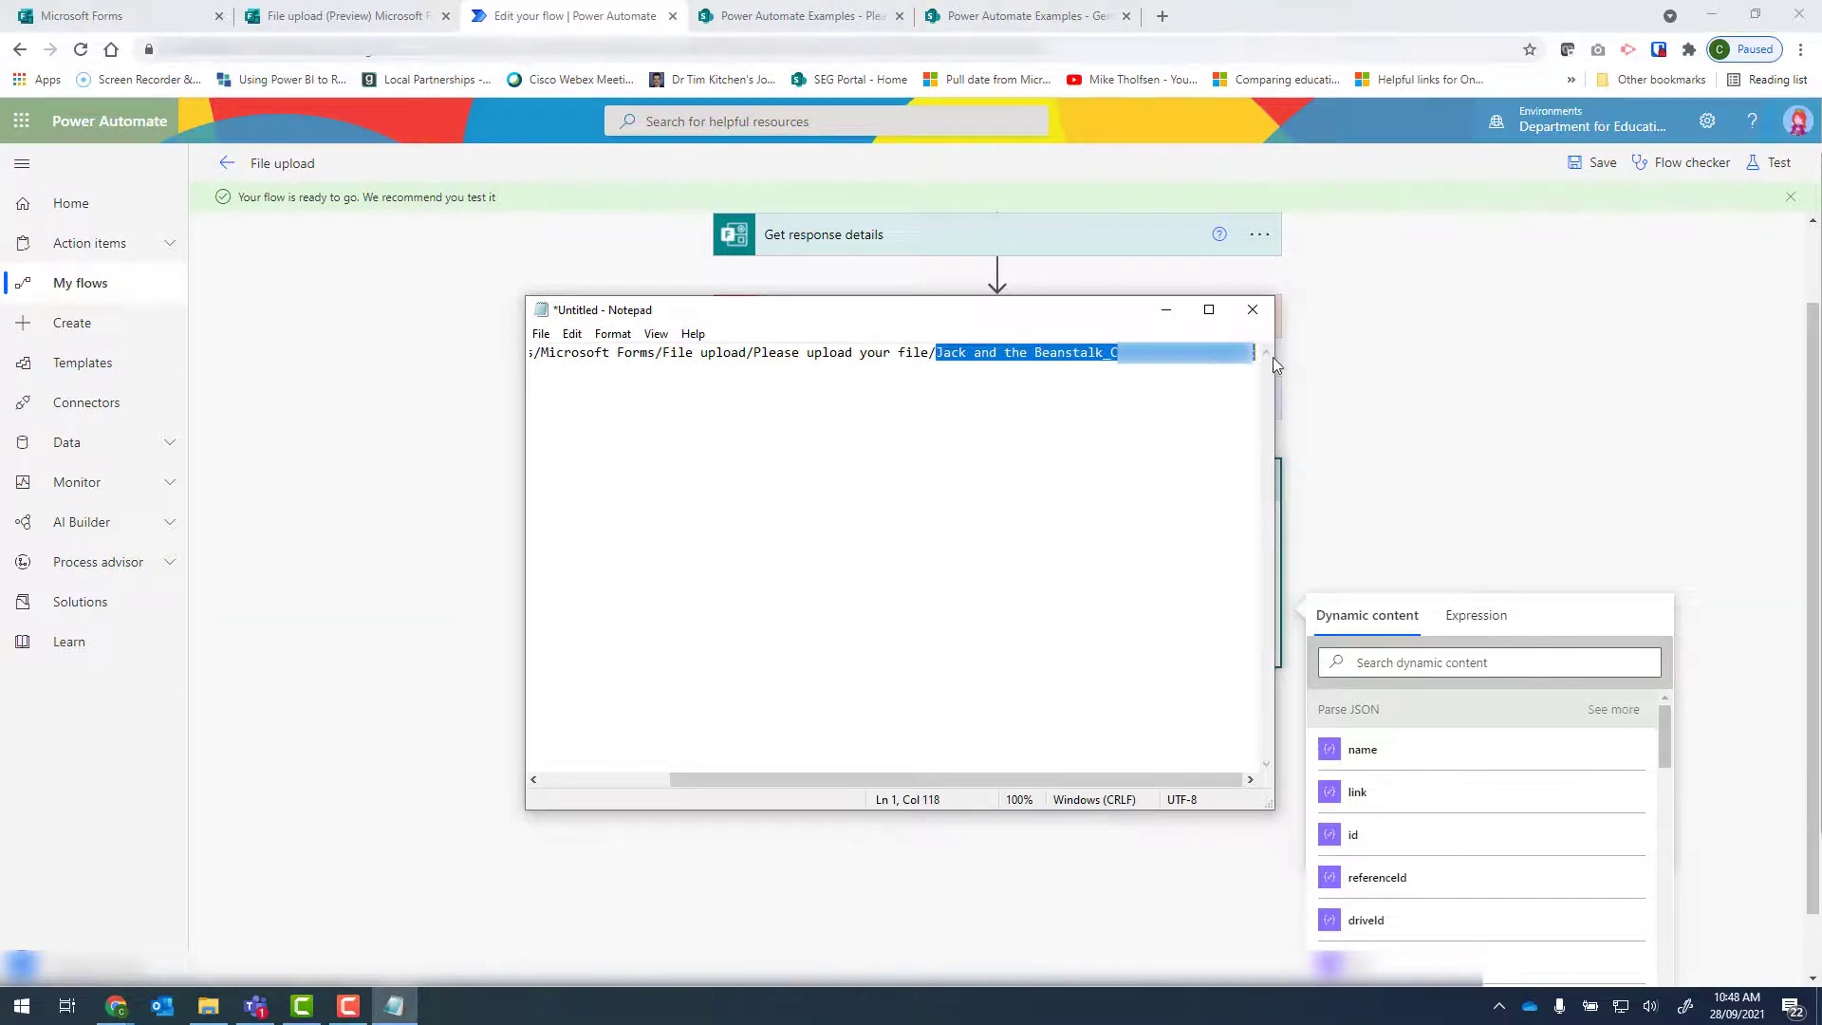
key(Delete)
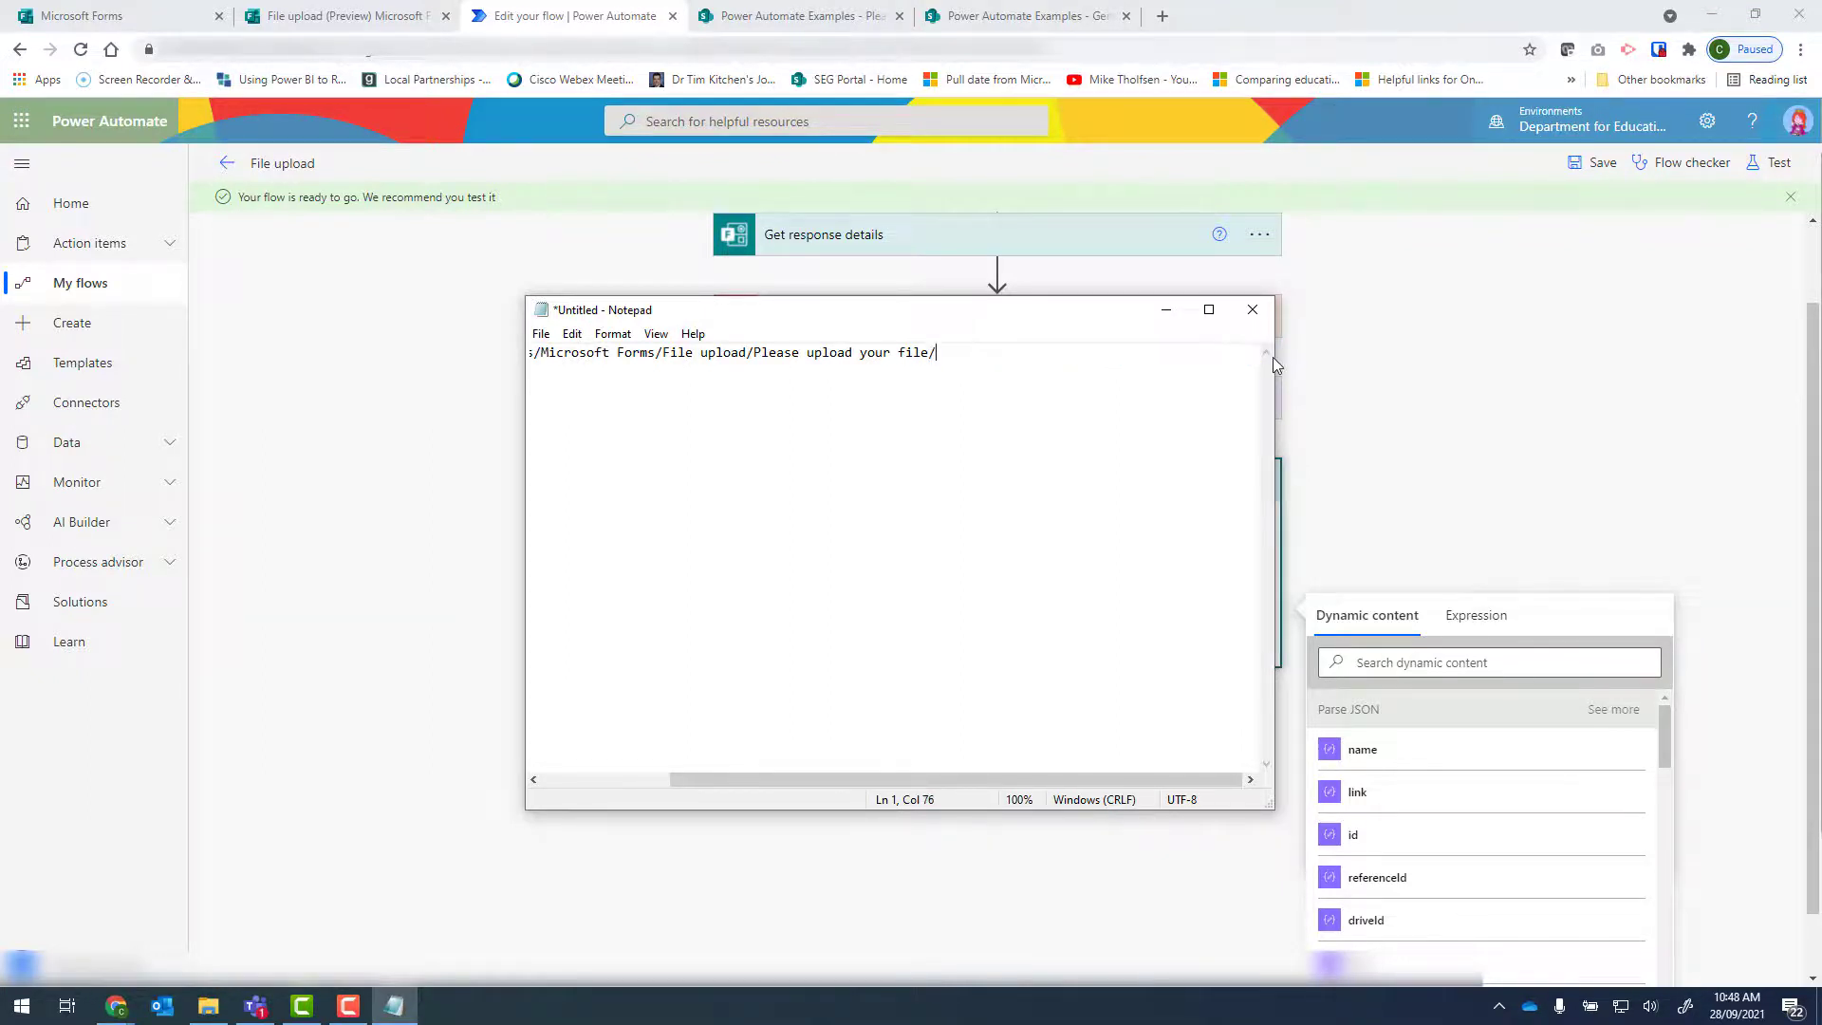
key(shift+Home)
key(ctrl+c)
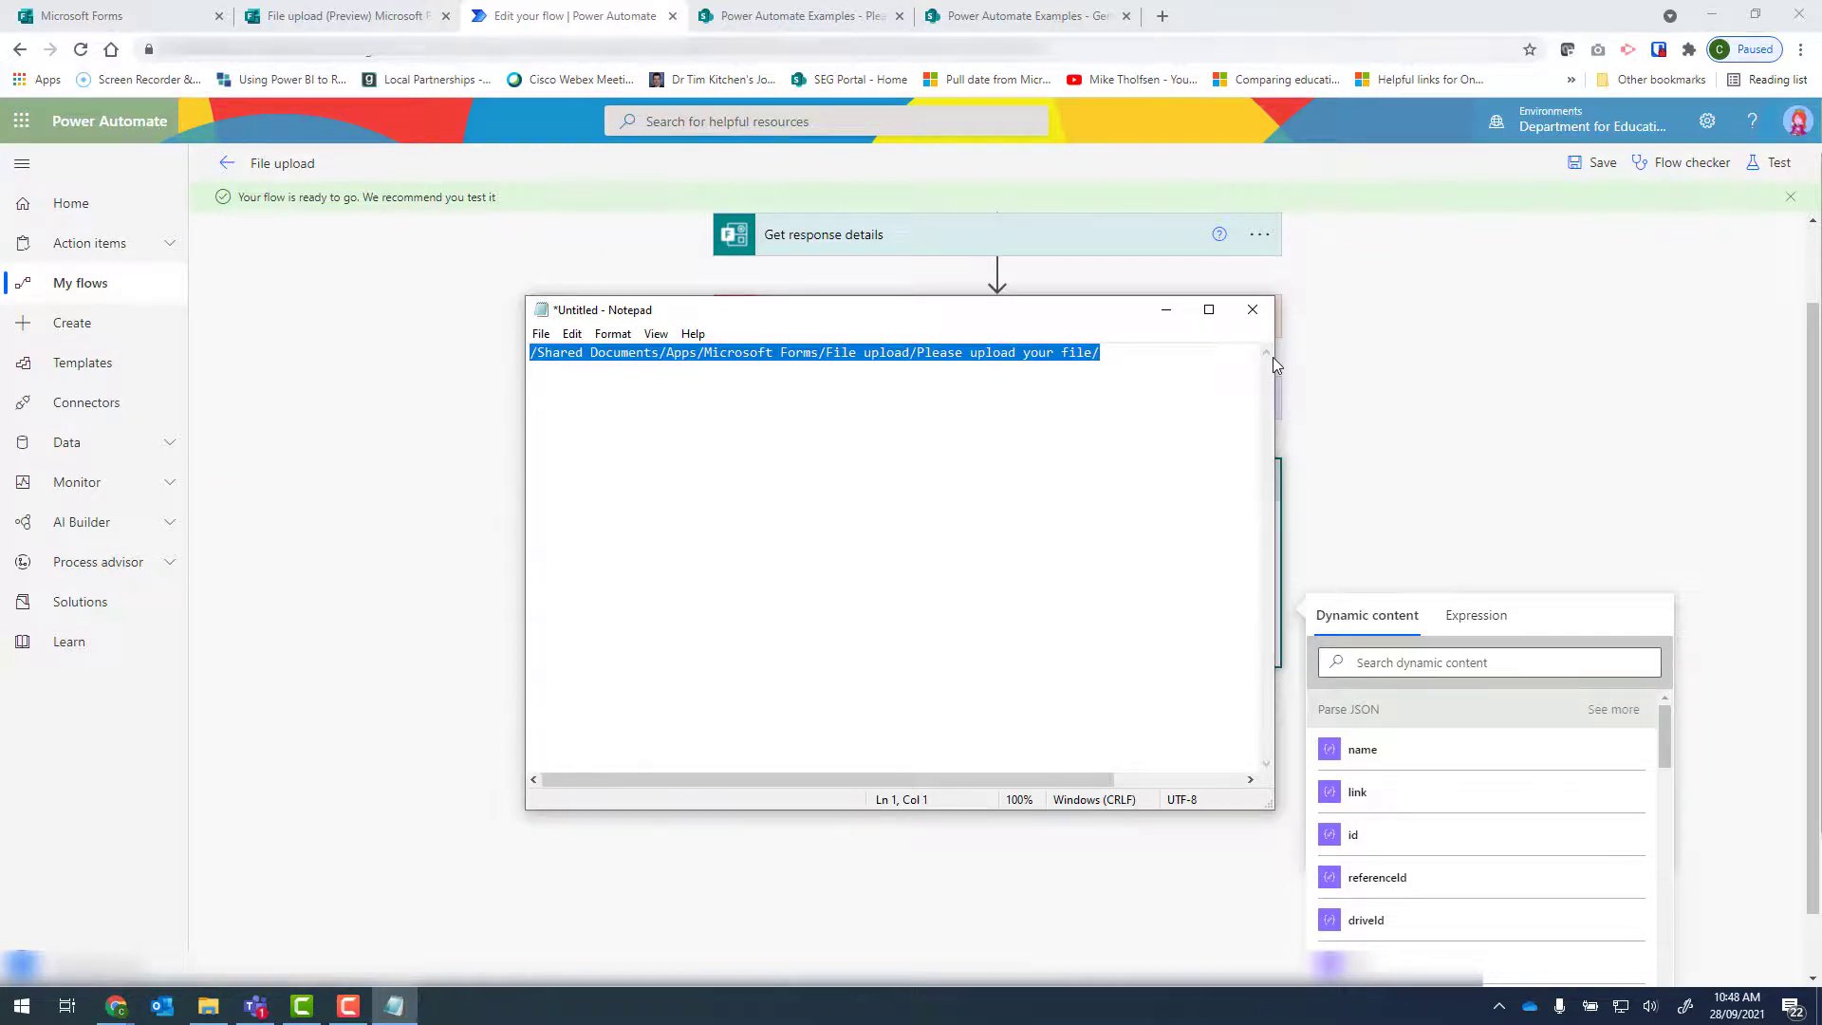
Back in the flow, replace the File Path with /Shared Documents/Apps/Microsoft Forms/File upload/Please upload your file/.
click(1555, 435)
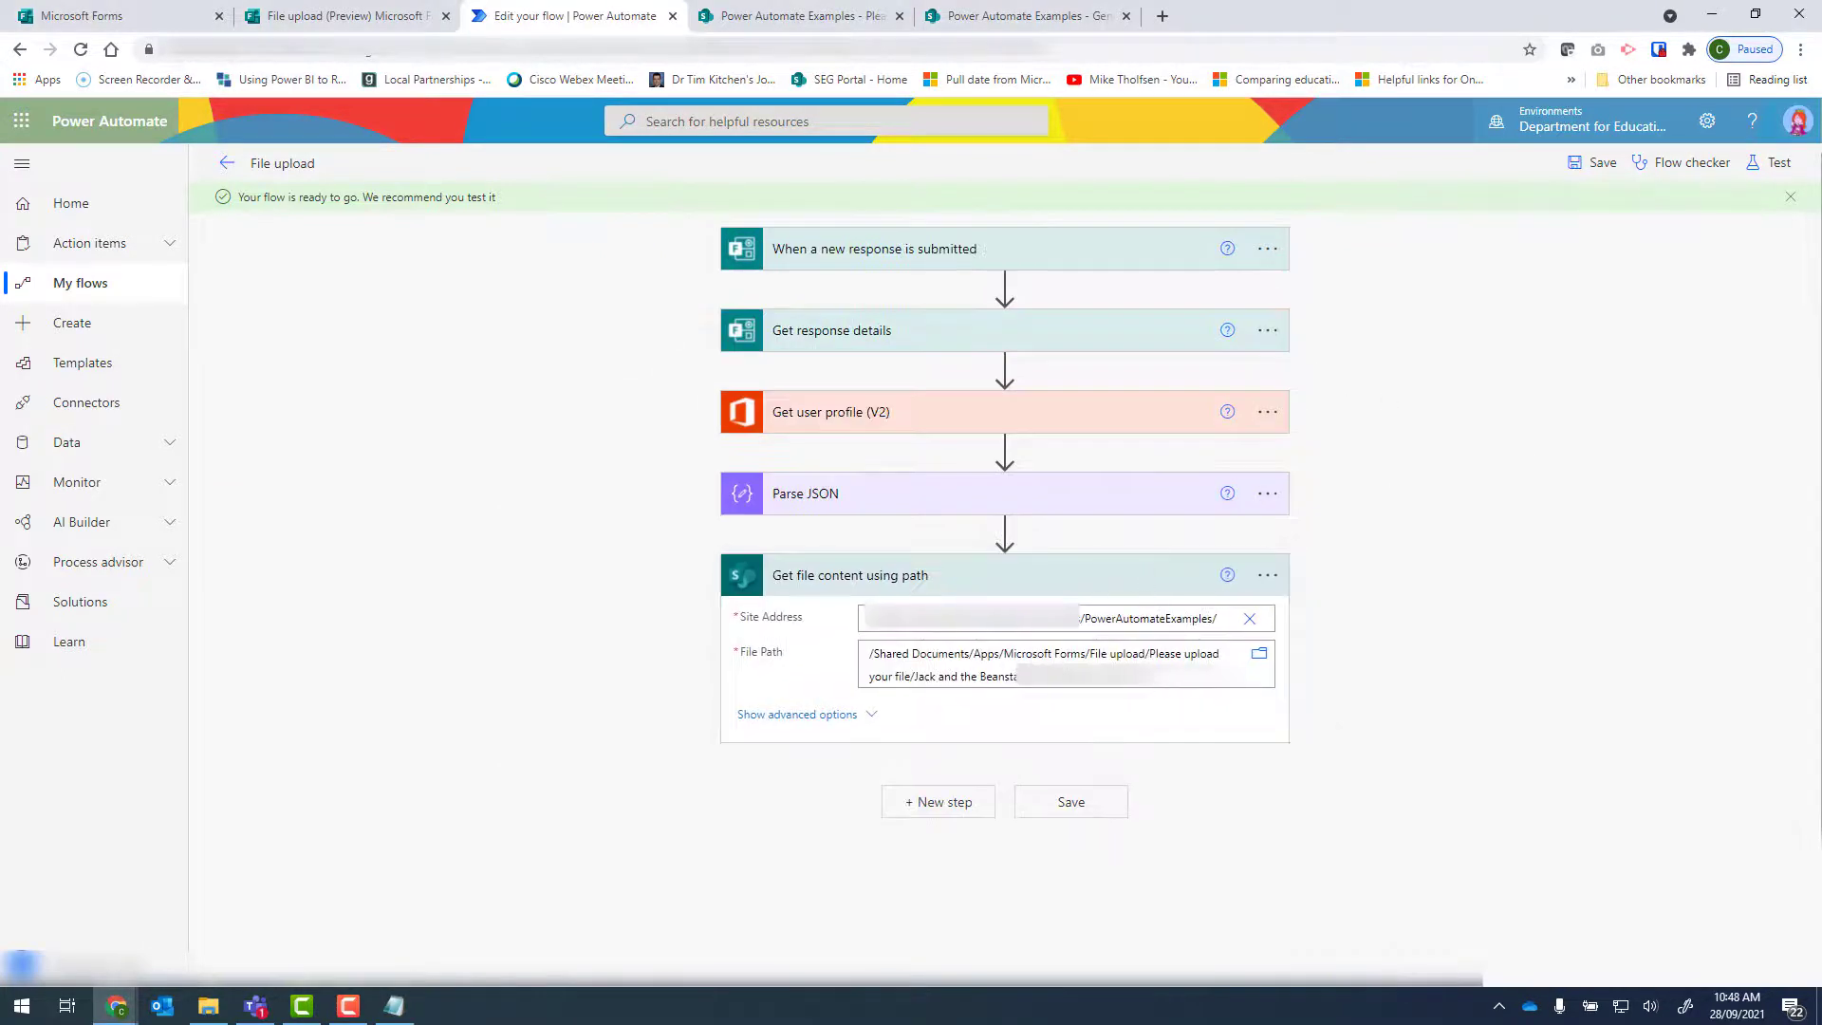
drag(867, 653, 1193, 687)
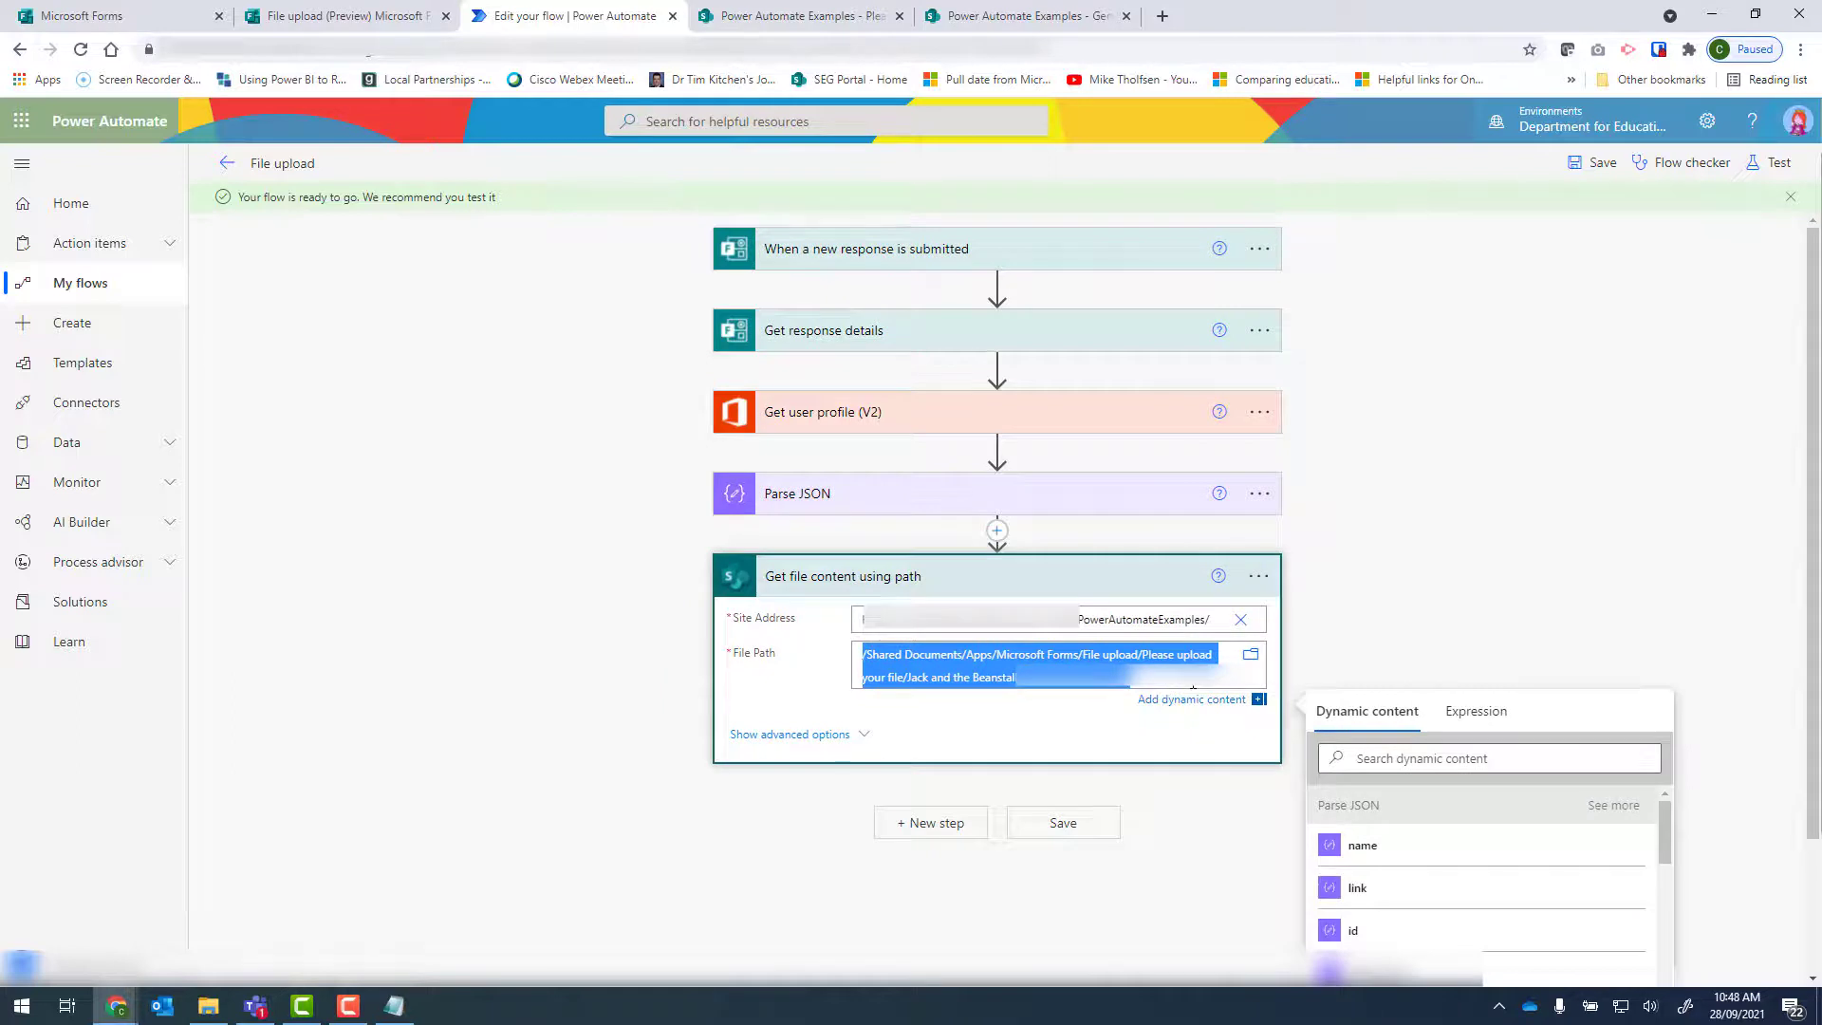
key(BackSpace)
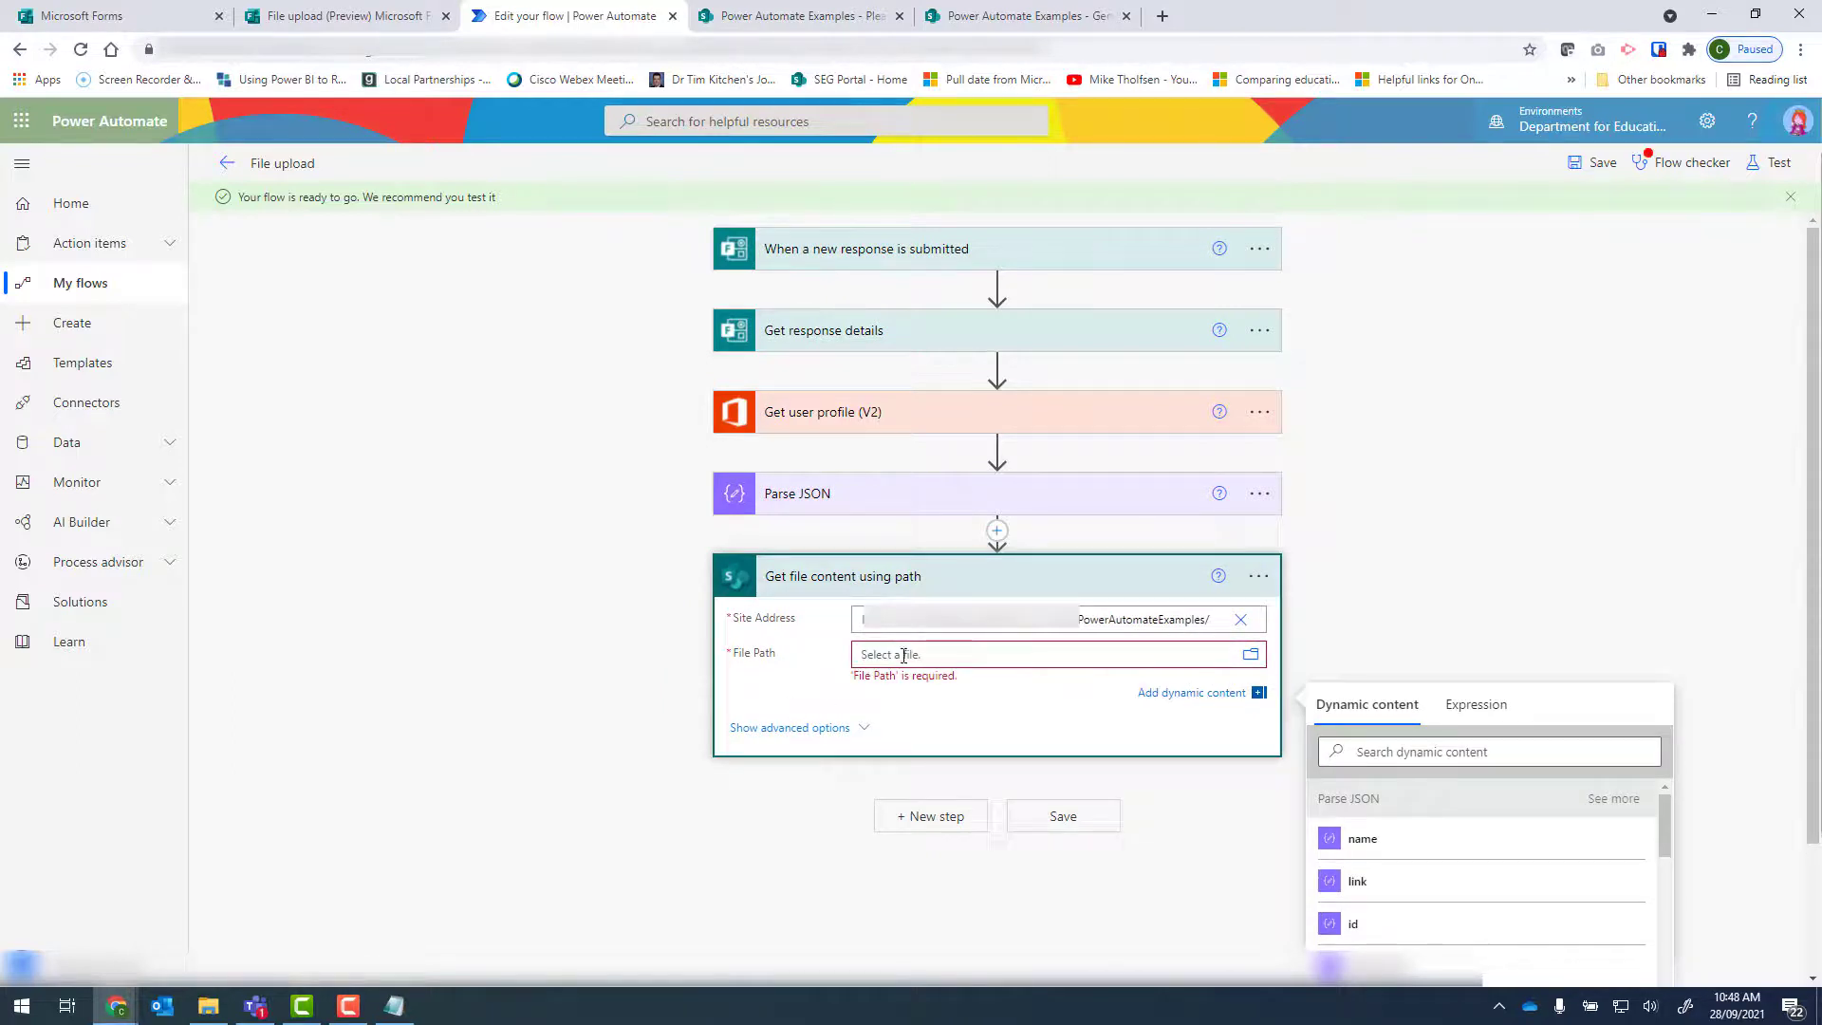
key(ctrl+v)
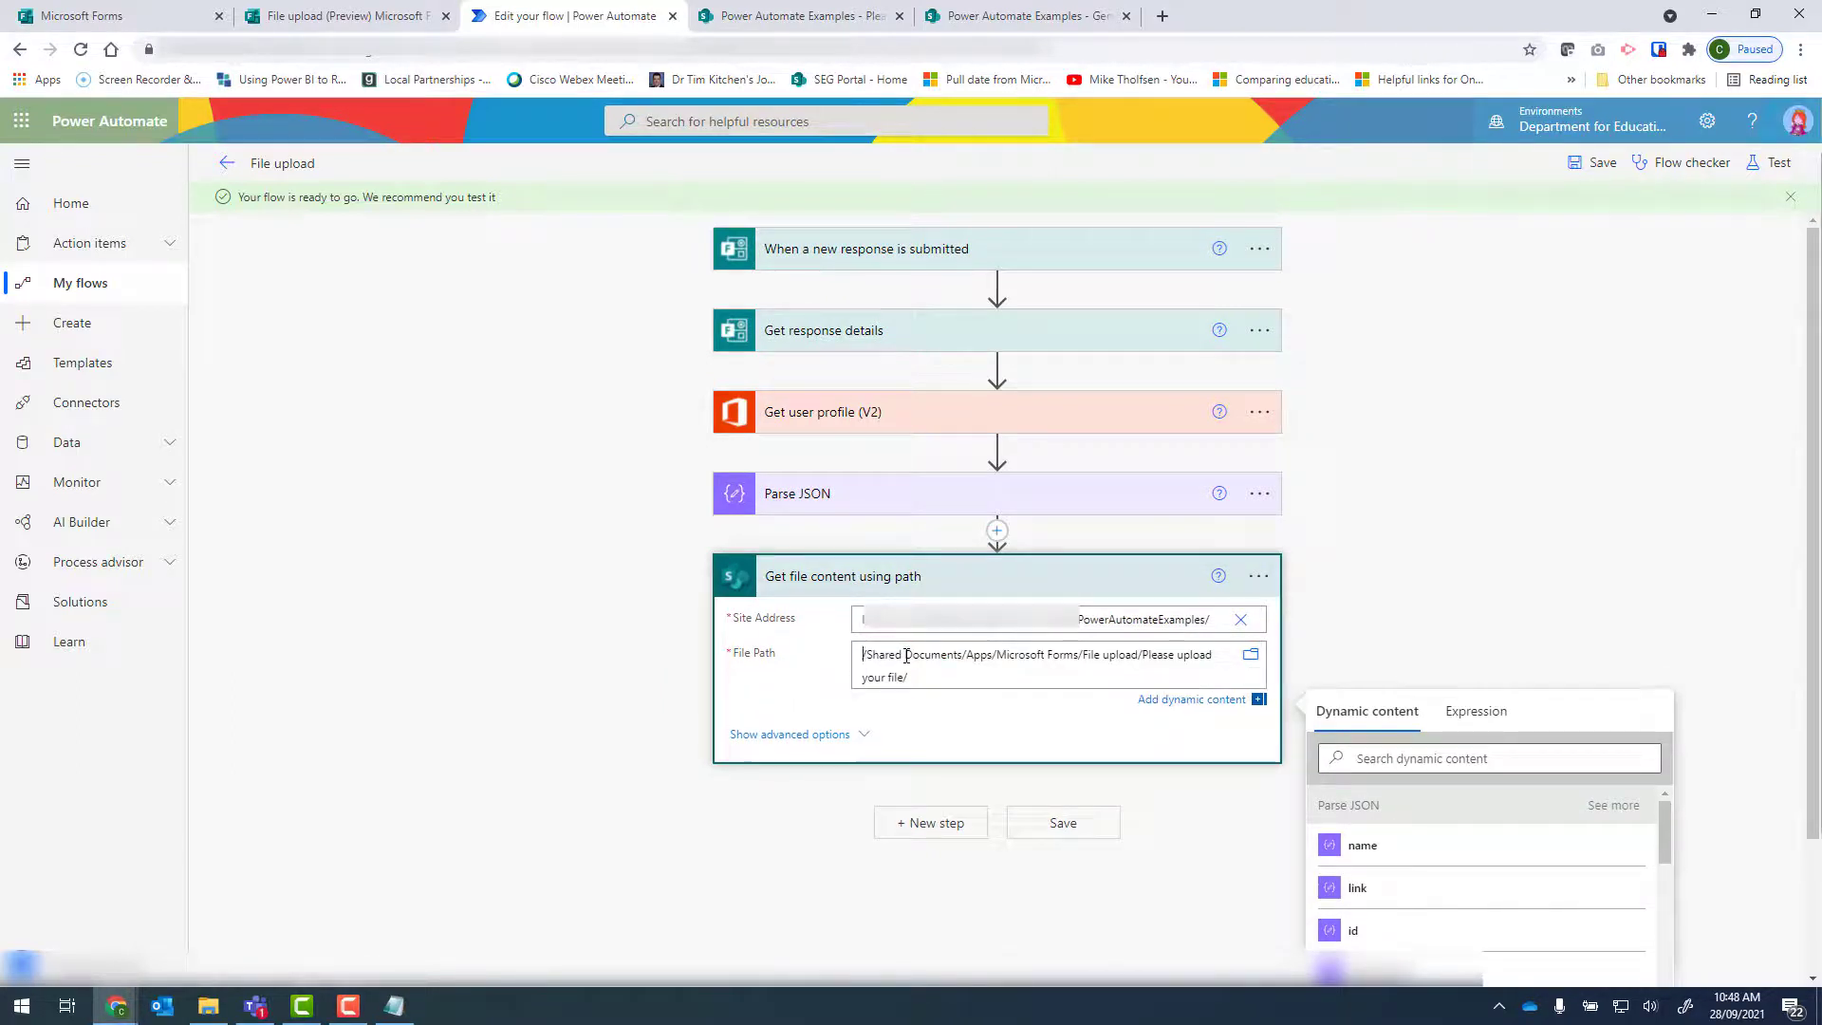
Append the dynamic value name from Parse JSON to the end of the File Path and expand Get file content using path.
scroll(1498, 531, down, 1)
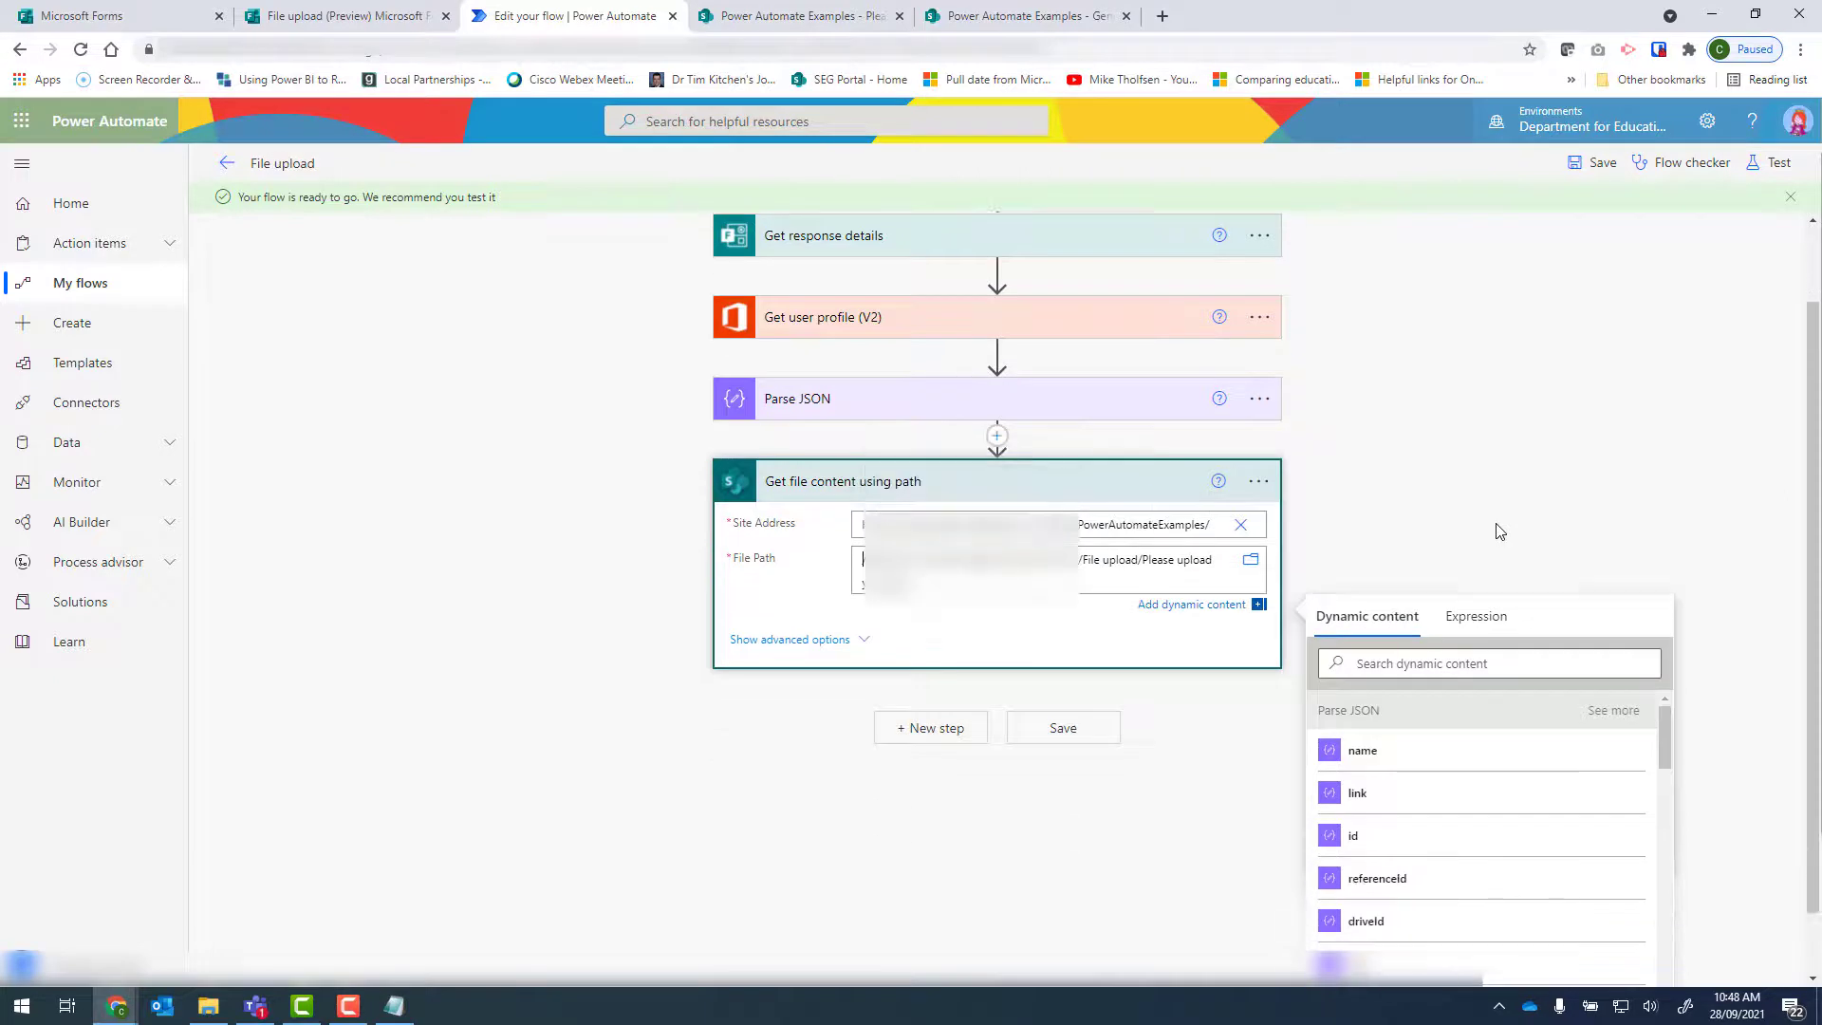
click(914, 586)
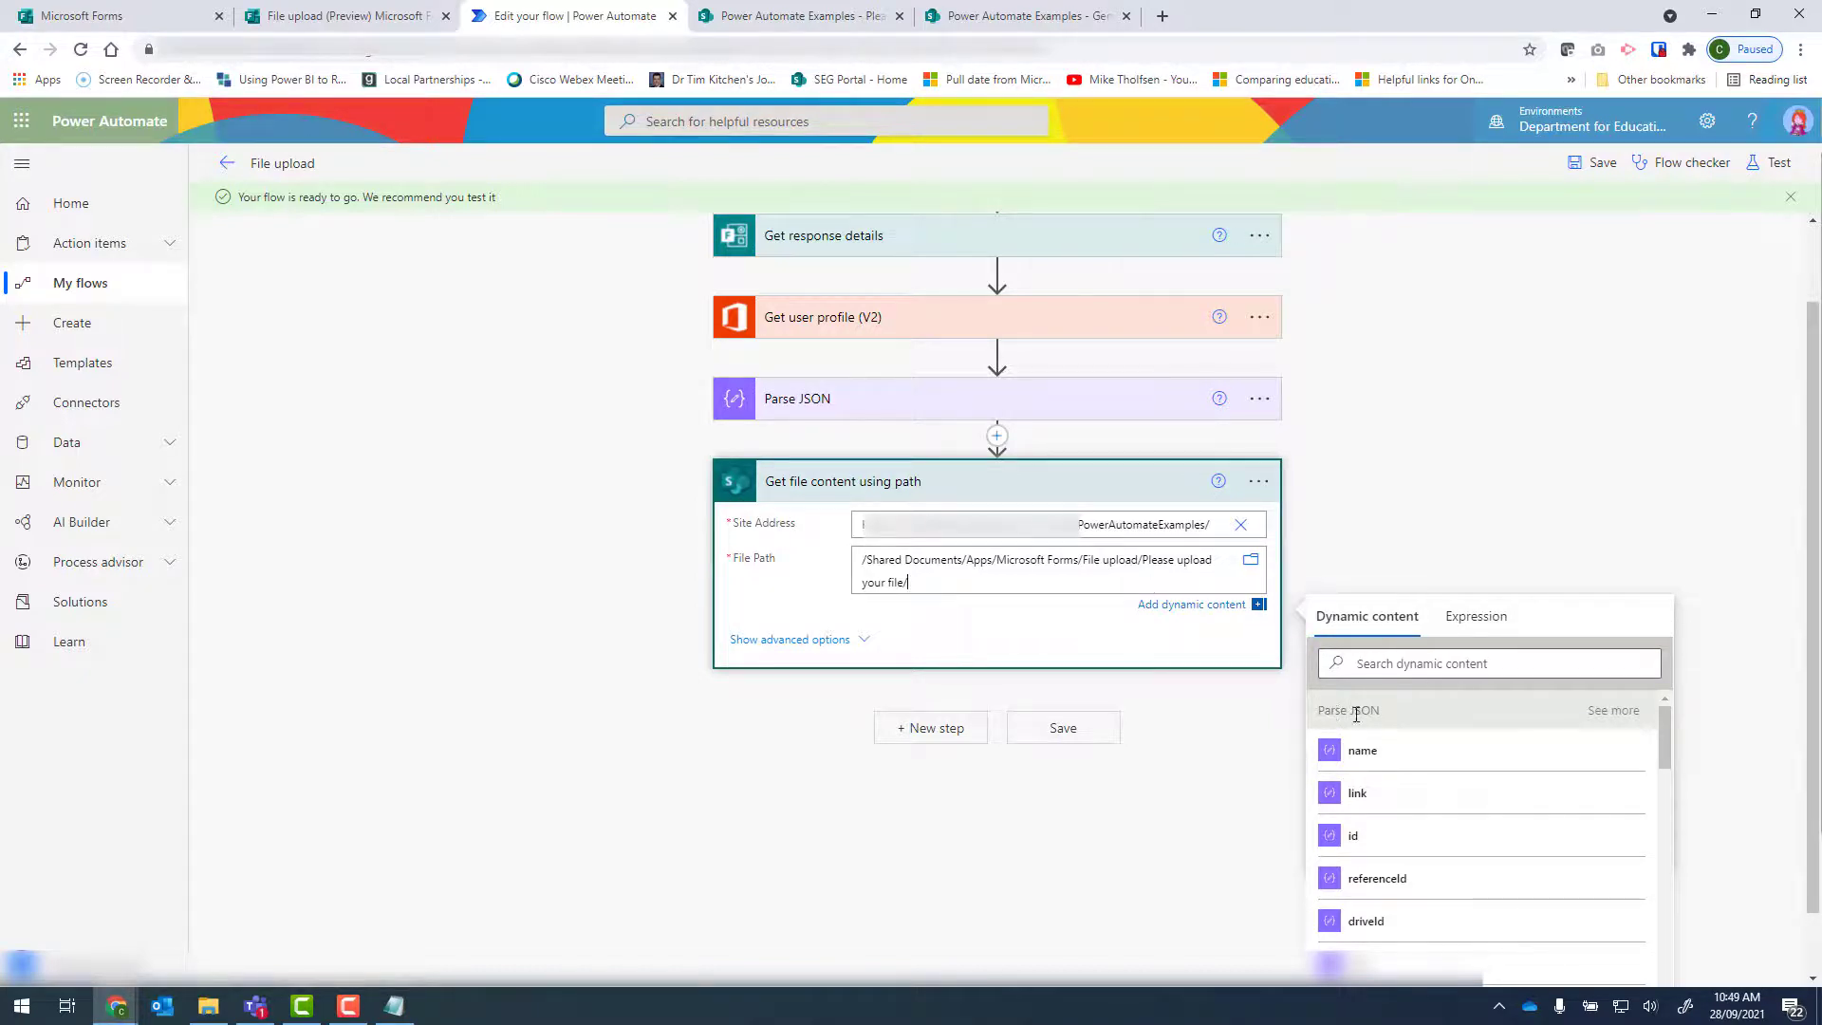
click(1409, 756)
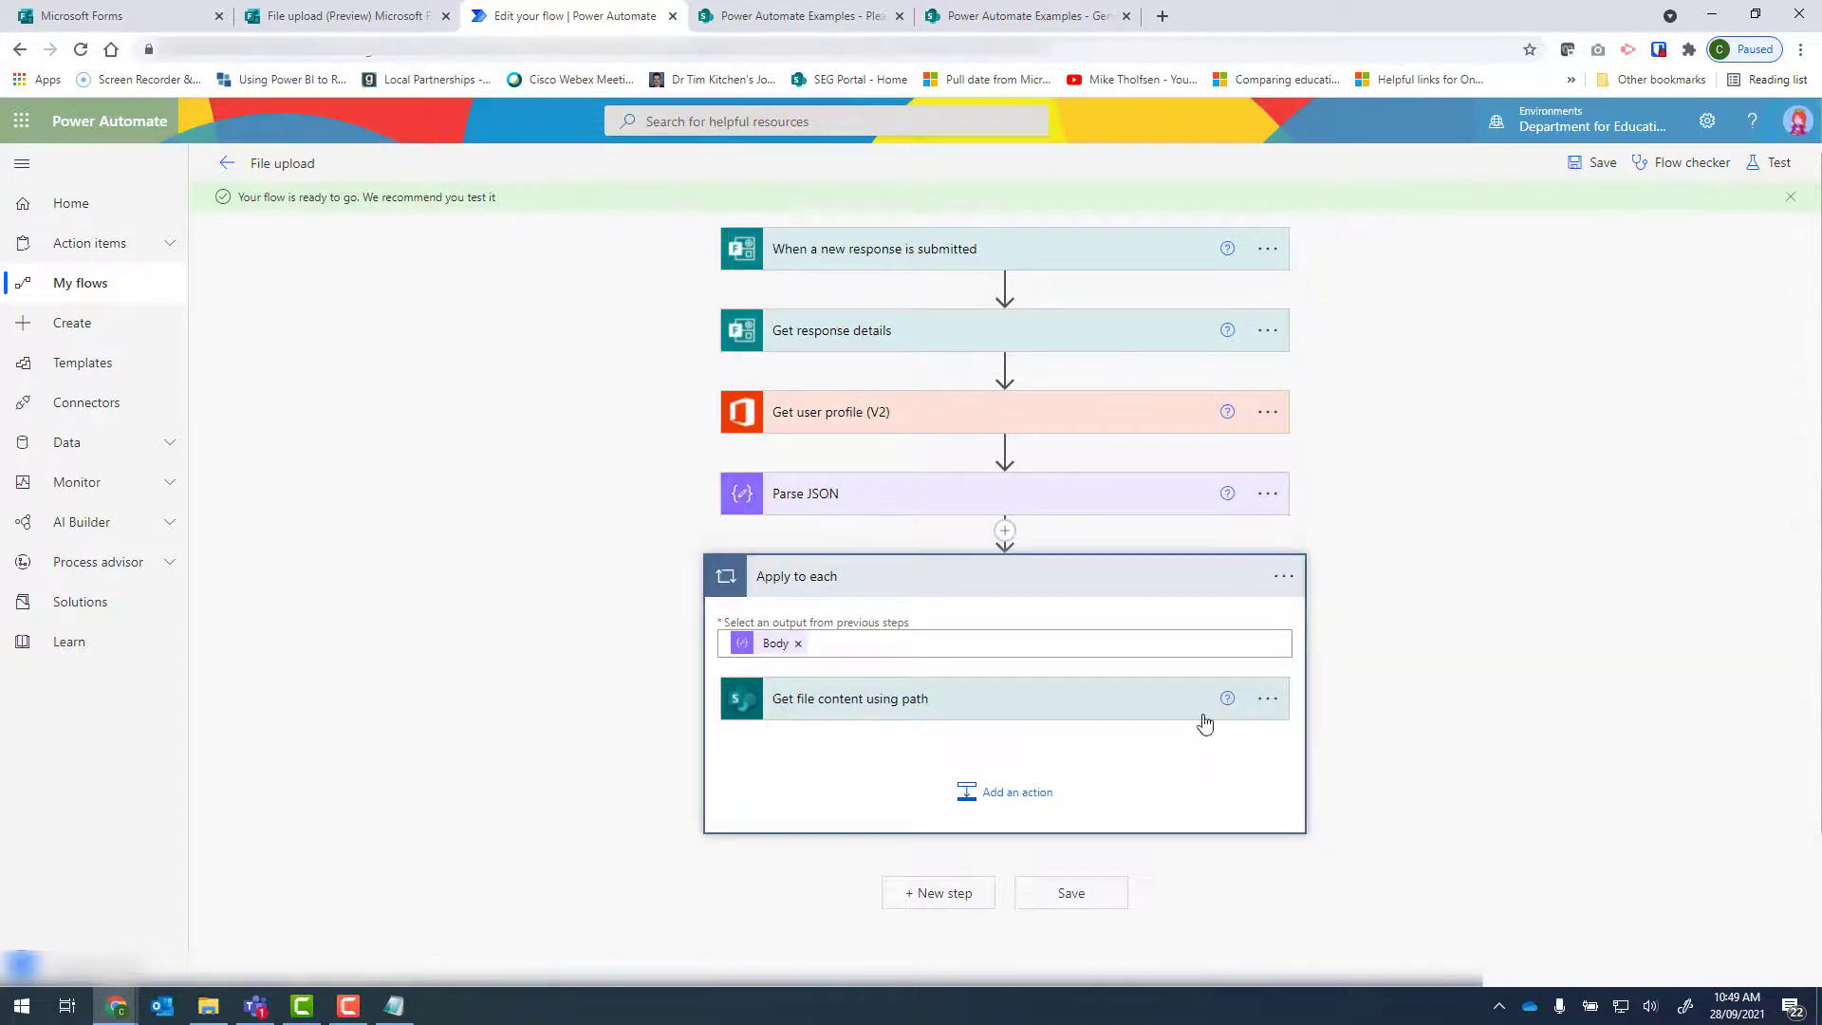
click(909, 698)
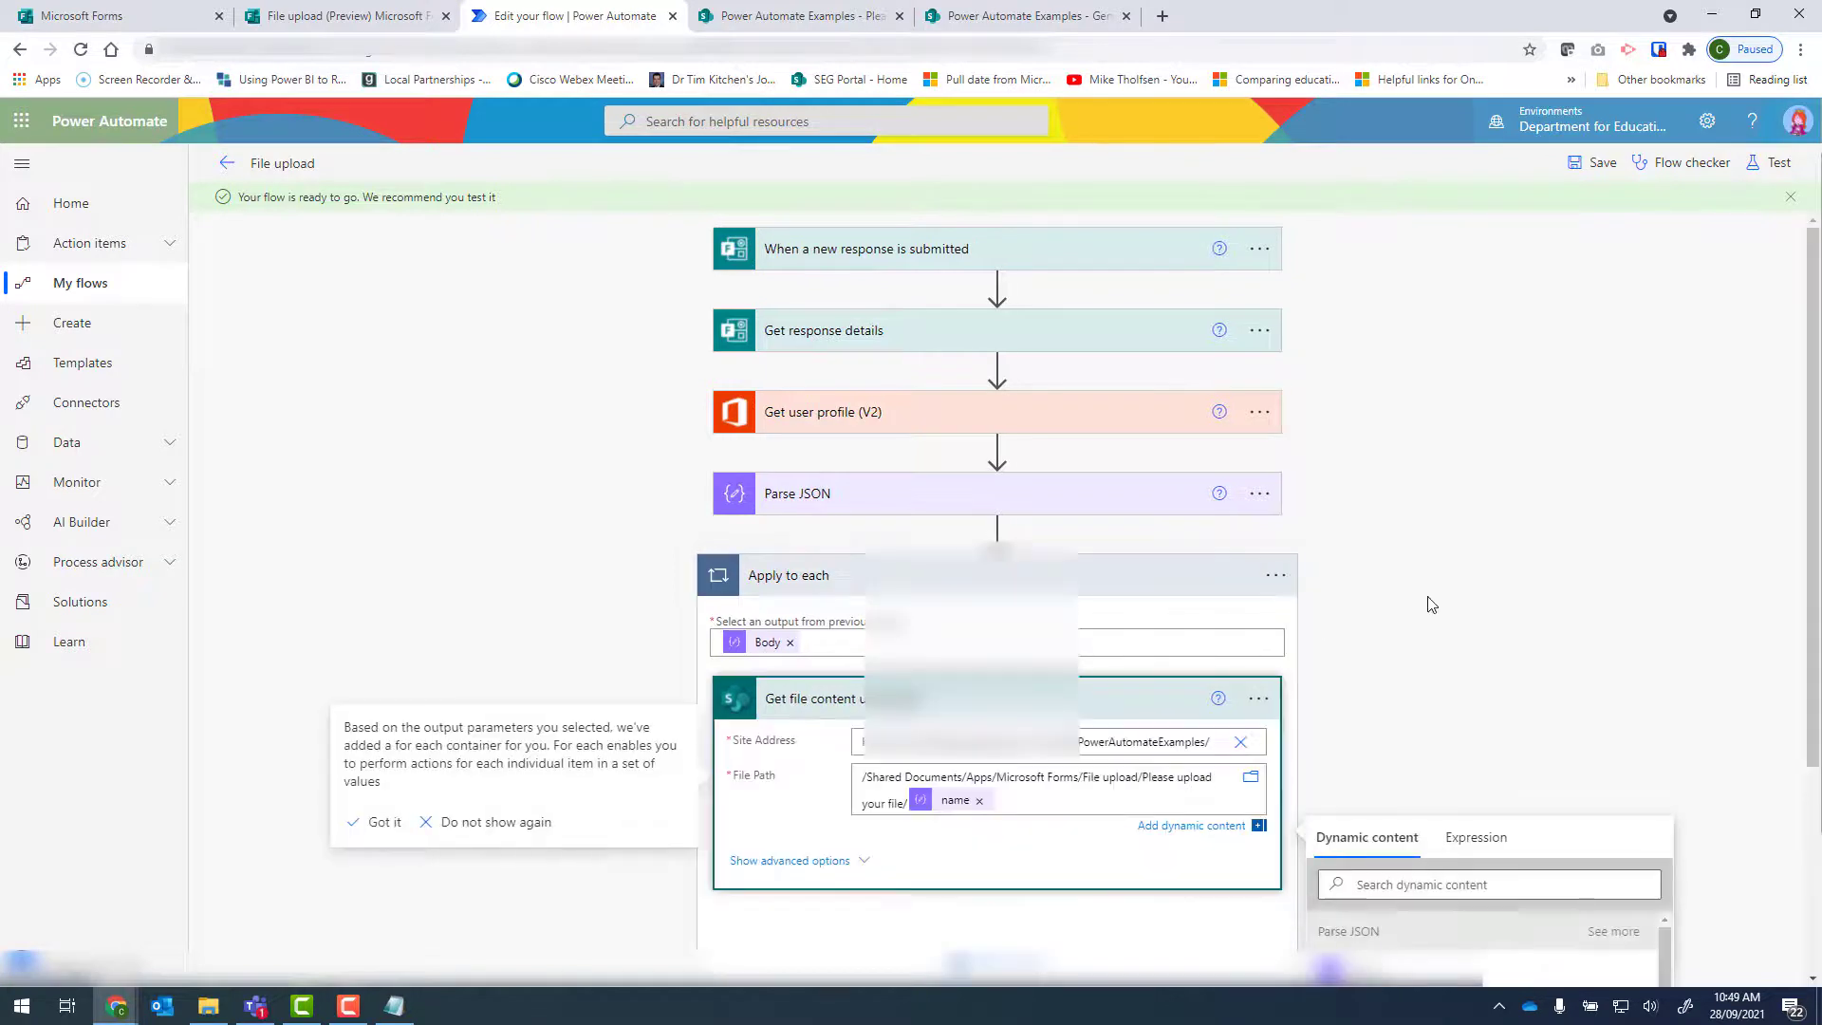
Search for "send email" and add the Office 365 Outlook action Send an email (V2) after Get file content using path inside Apply to each.
scroll(1424, 602, down, 2)
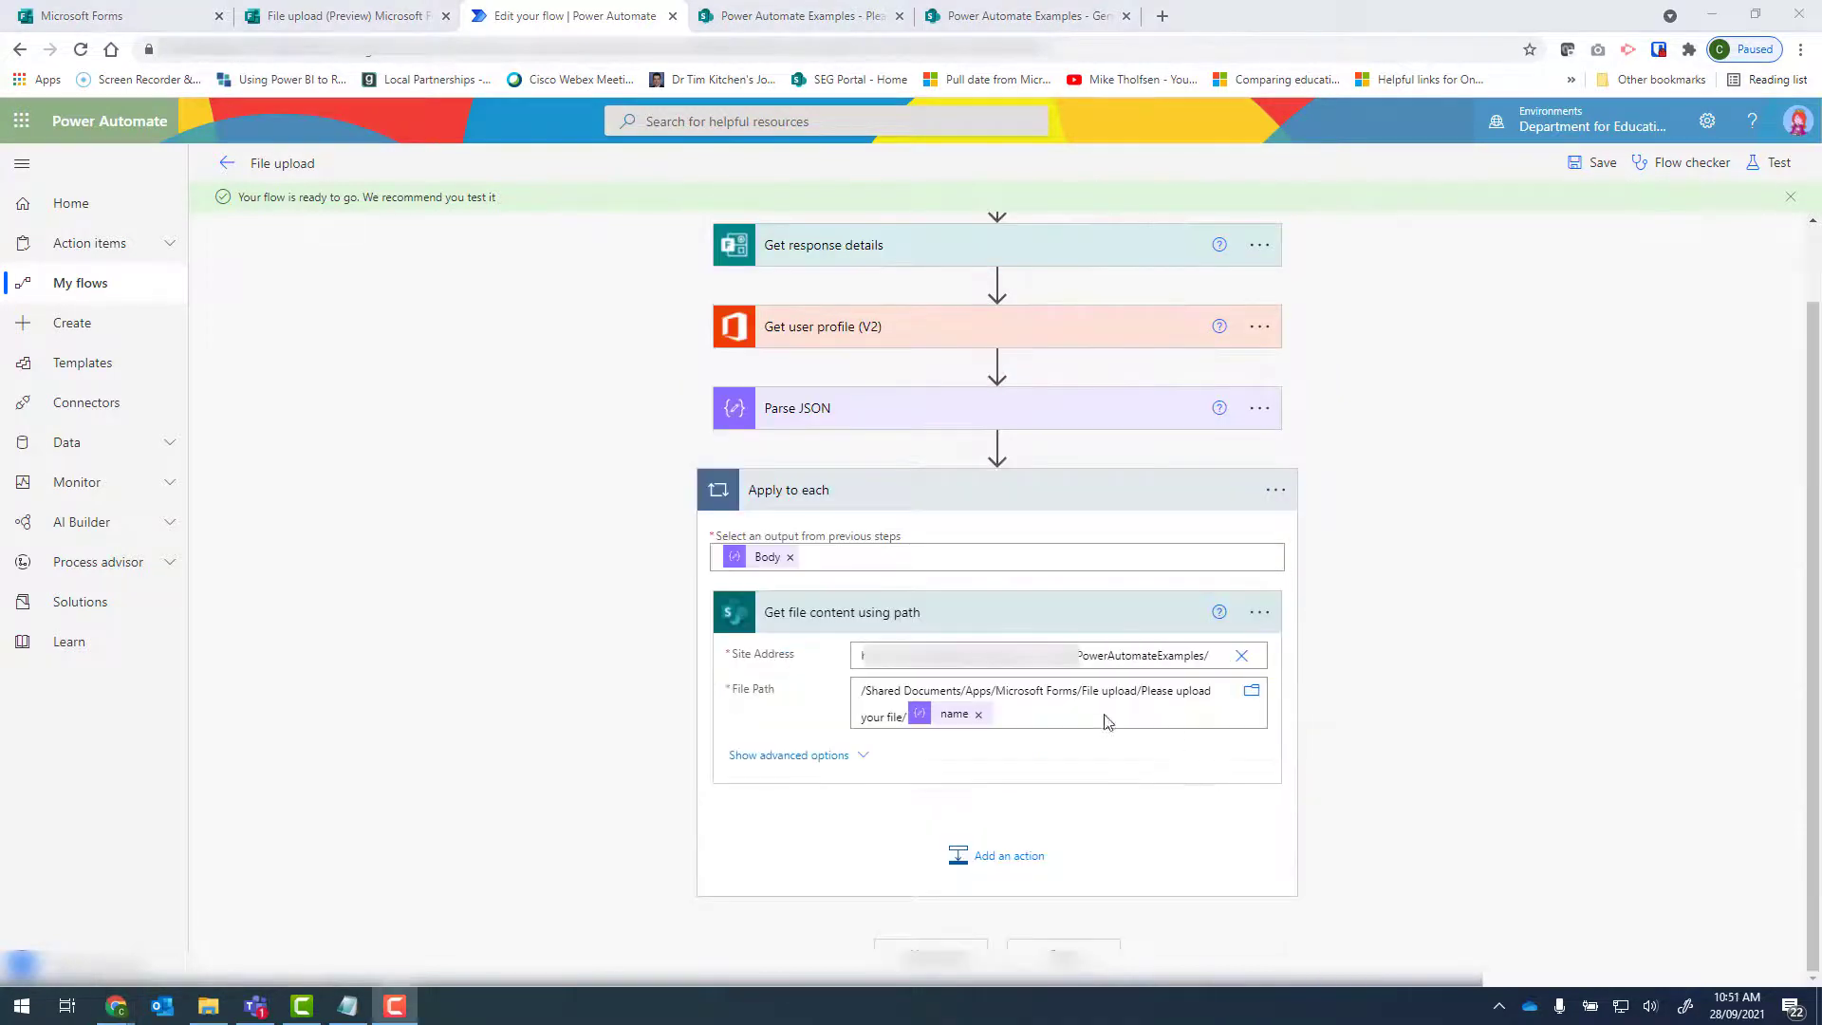
click(999, 859)
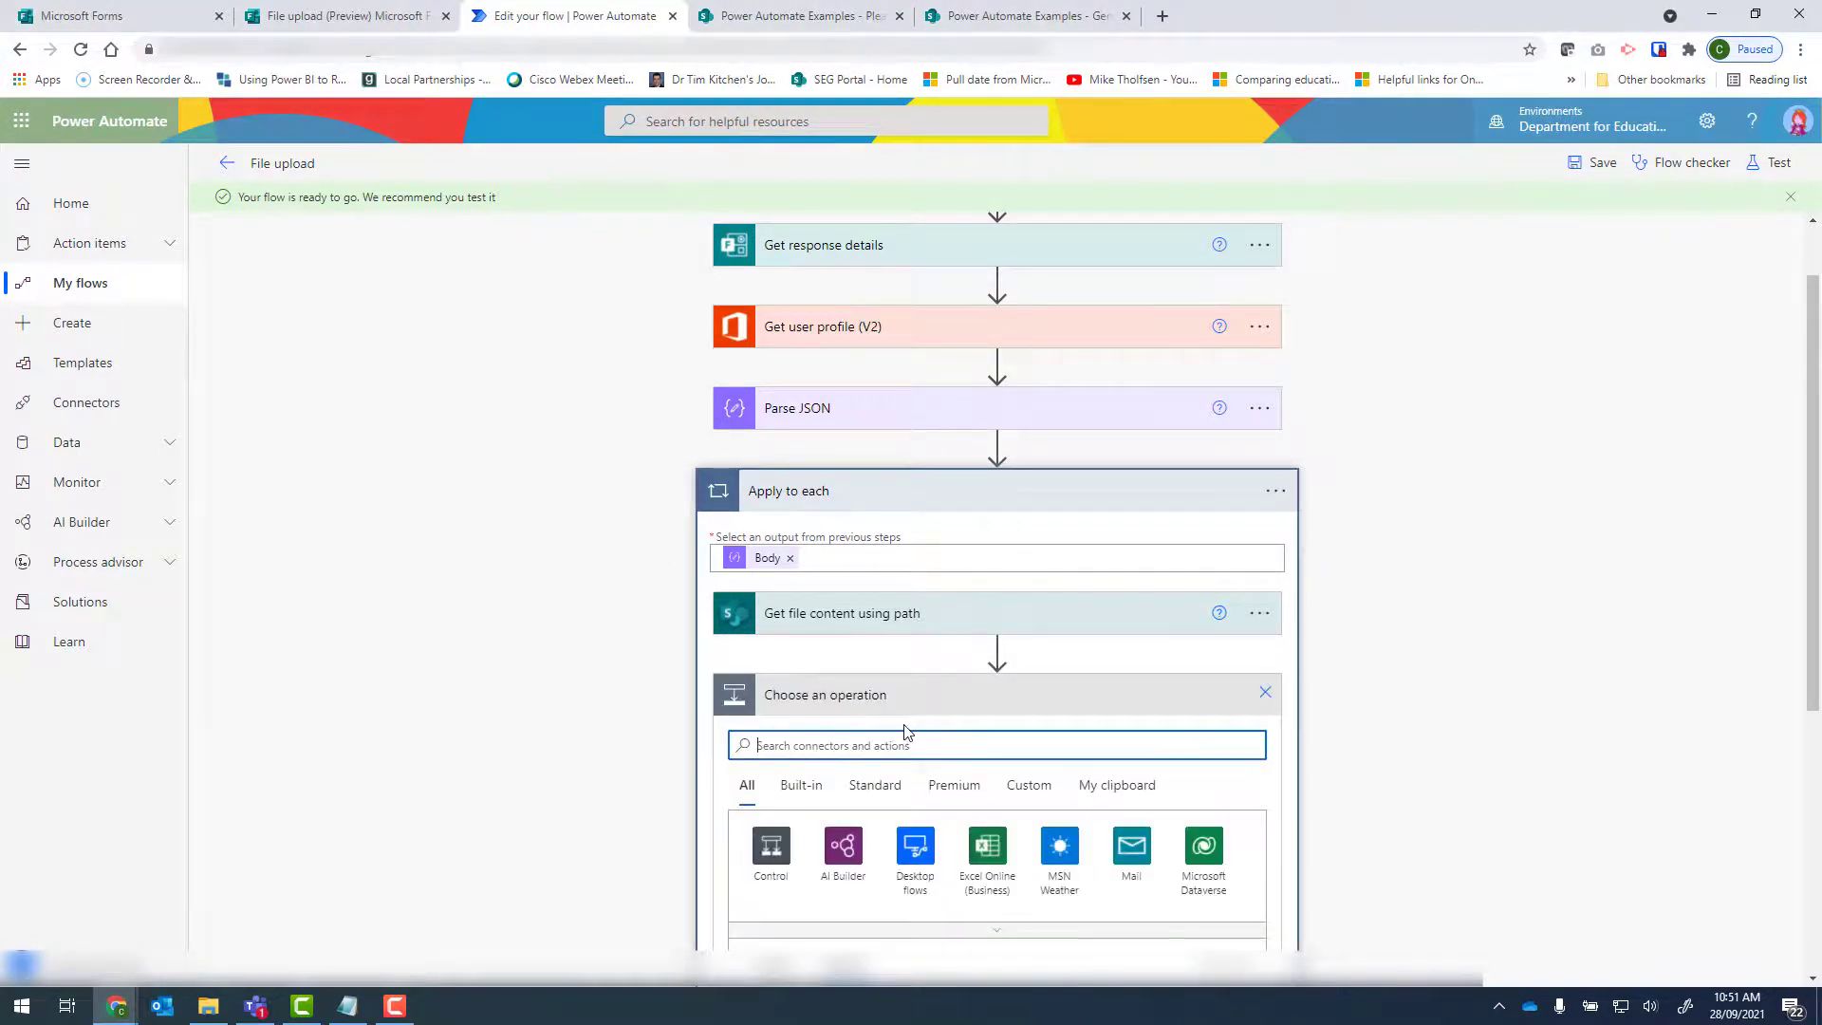
text(send email)
scroll(911, 735, down, 4)
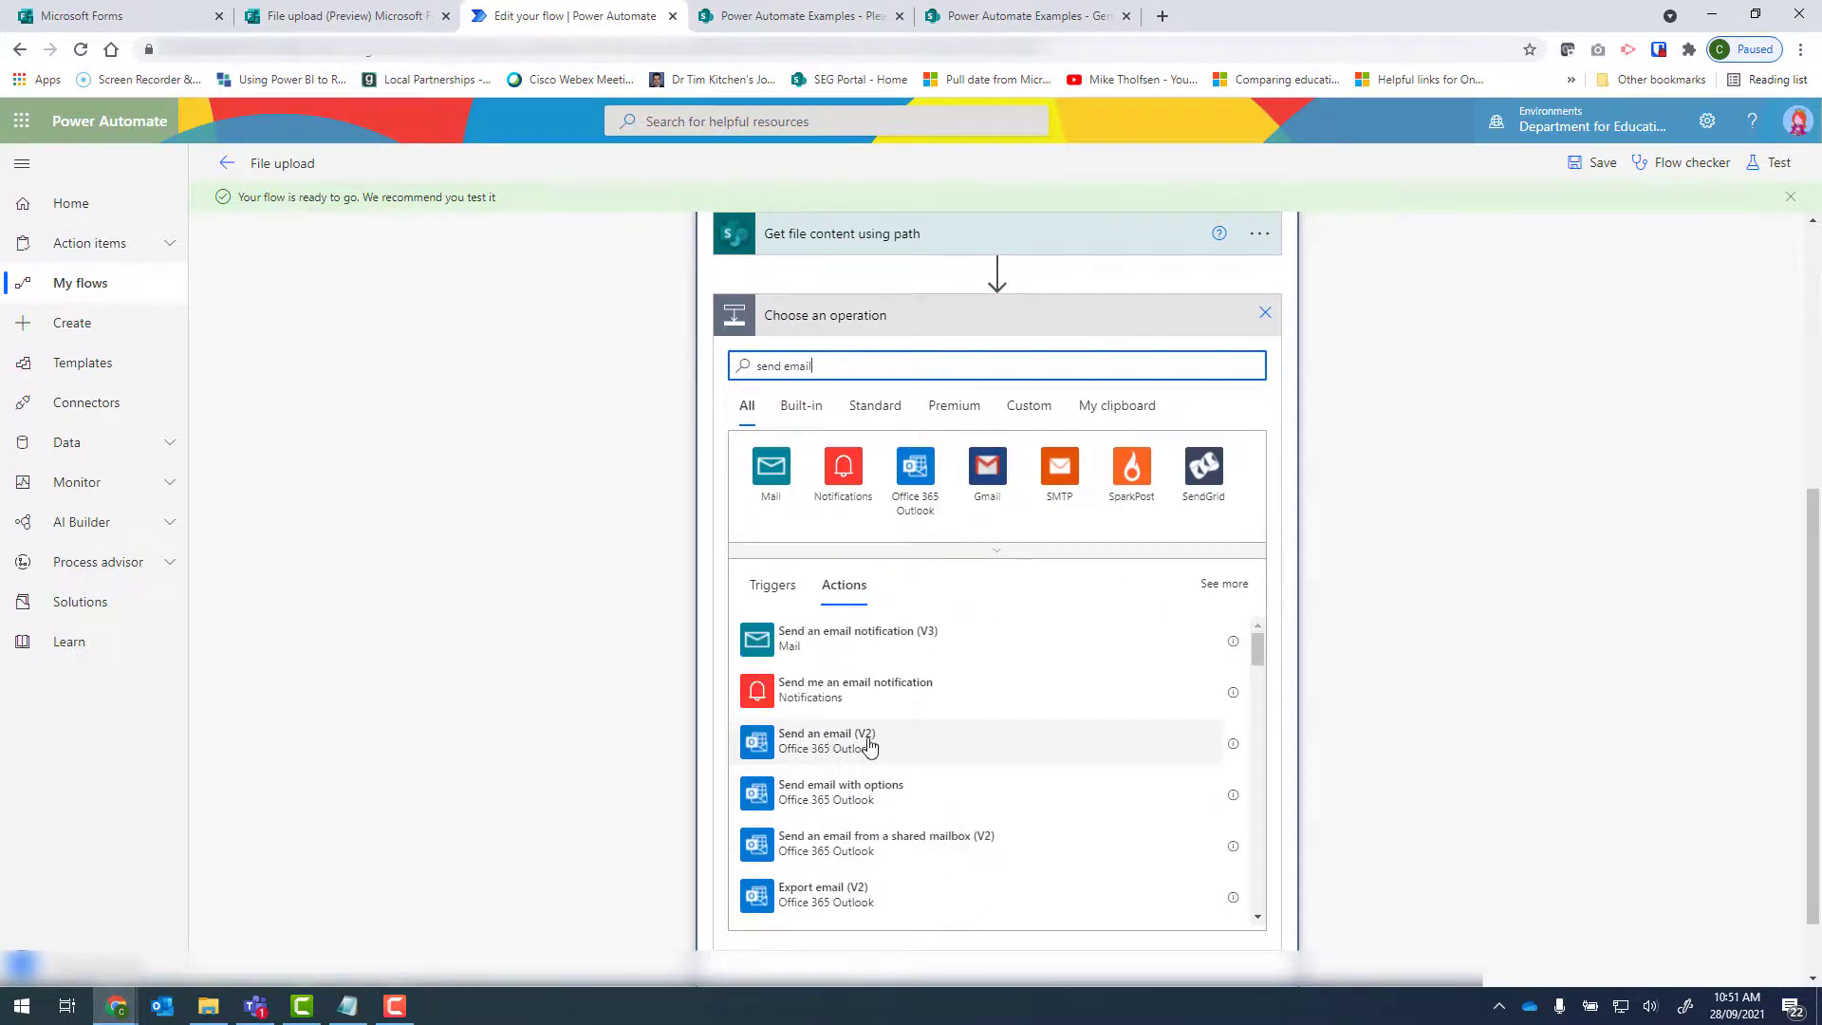
click(868, 742)
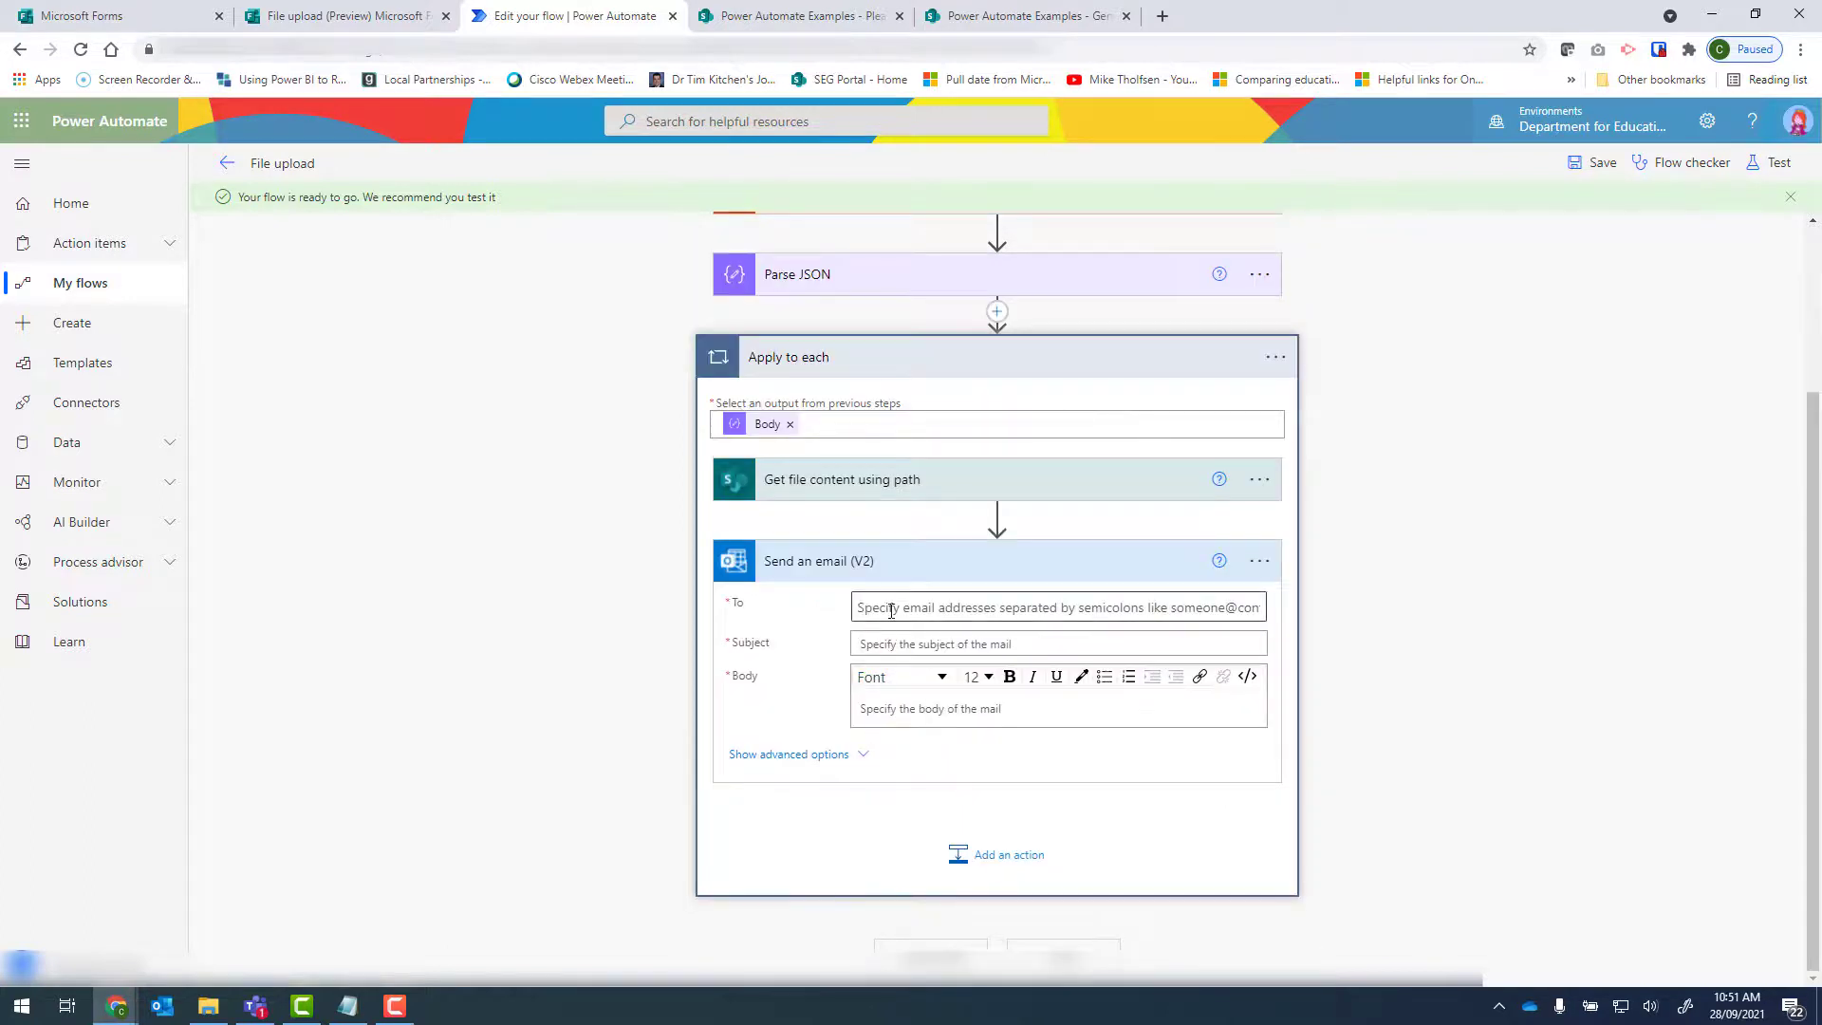
Enter the recipient's email address in Send an email (V2) and set the subject to "file upload form response".
click(895, 608)
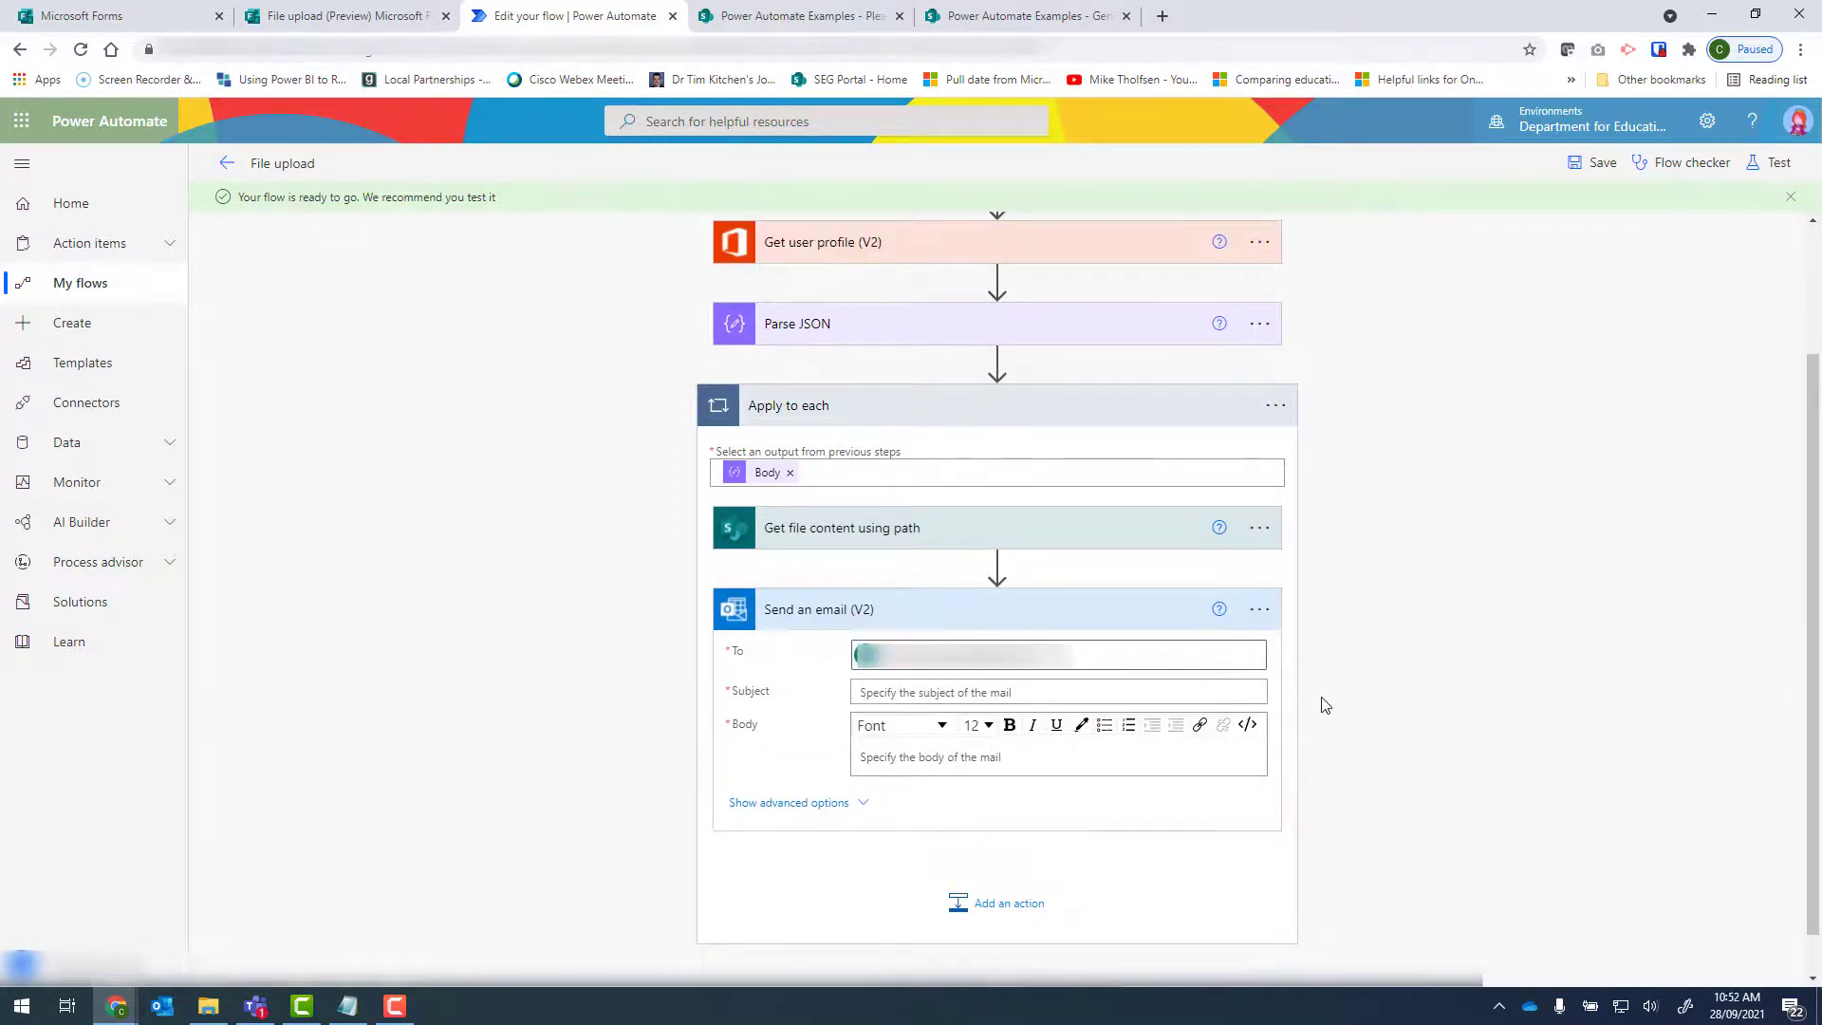
click(920, 693)
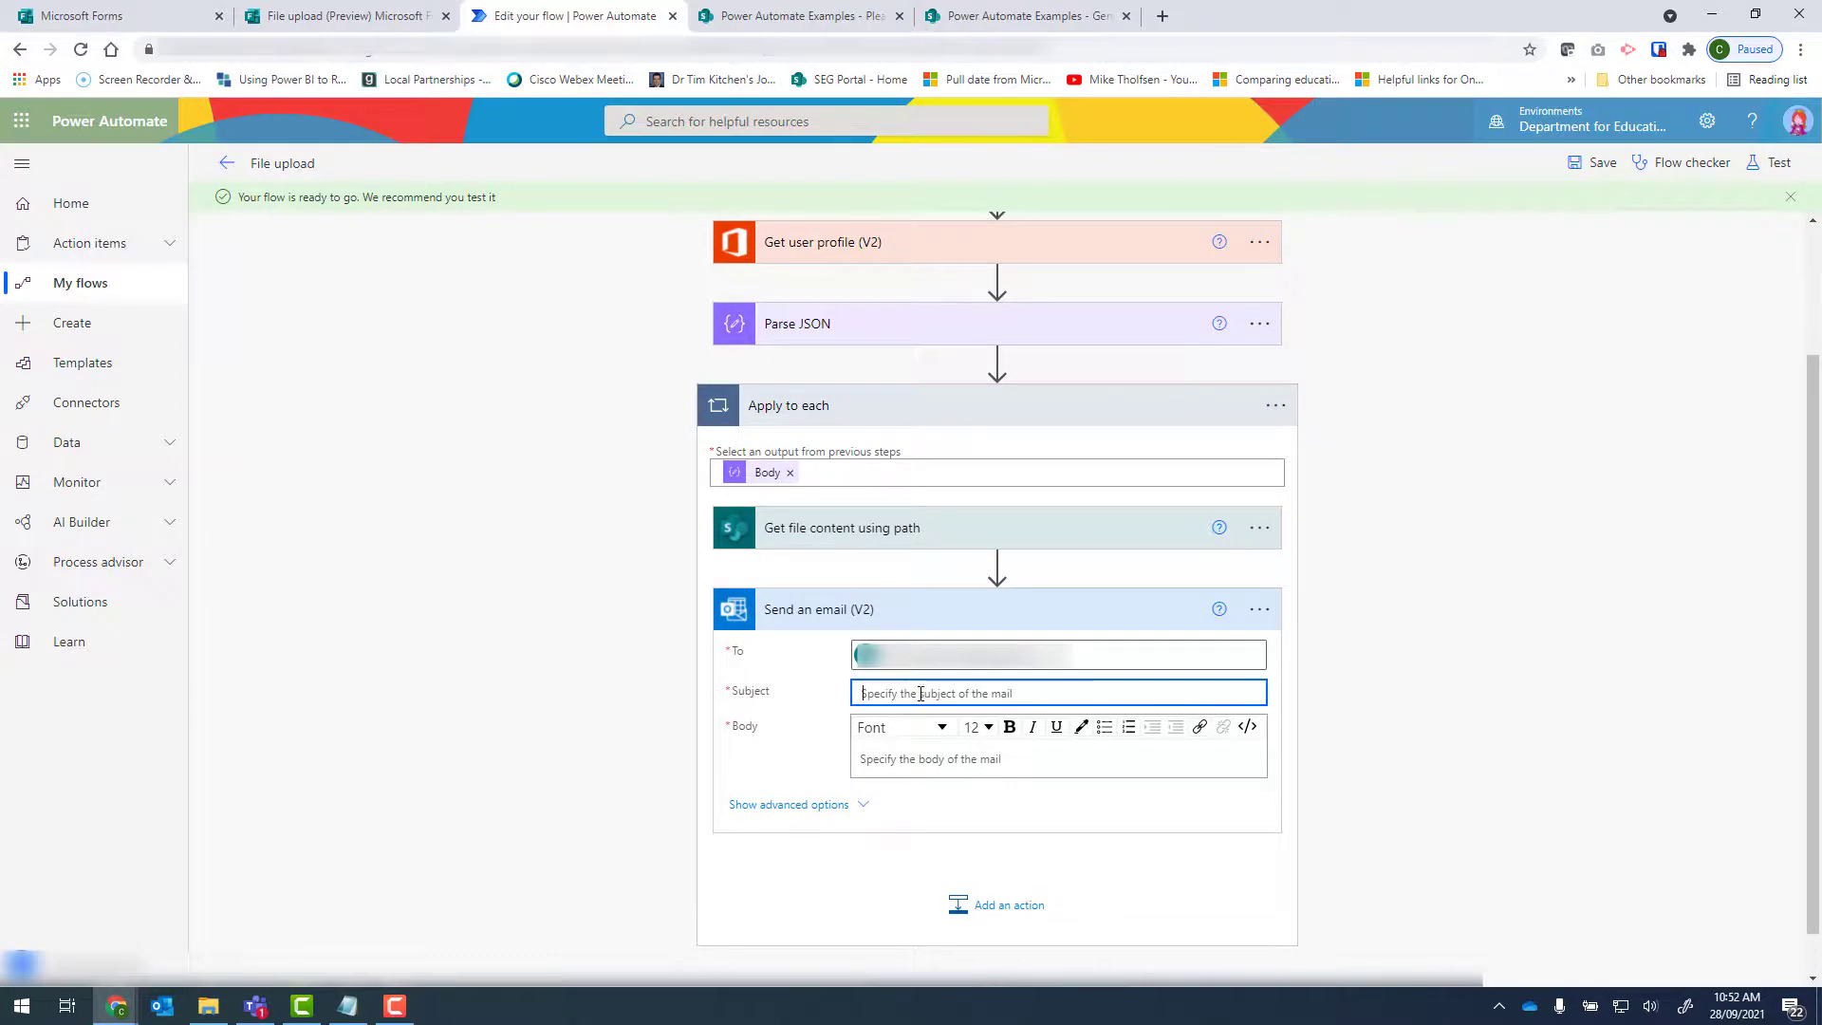
text(file upload form response)
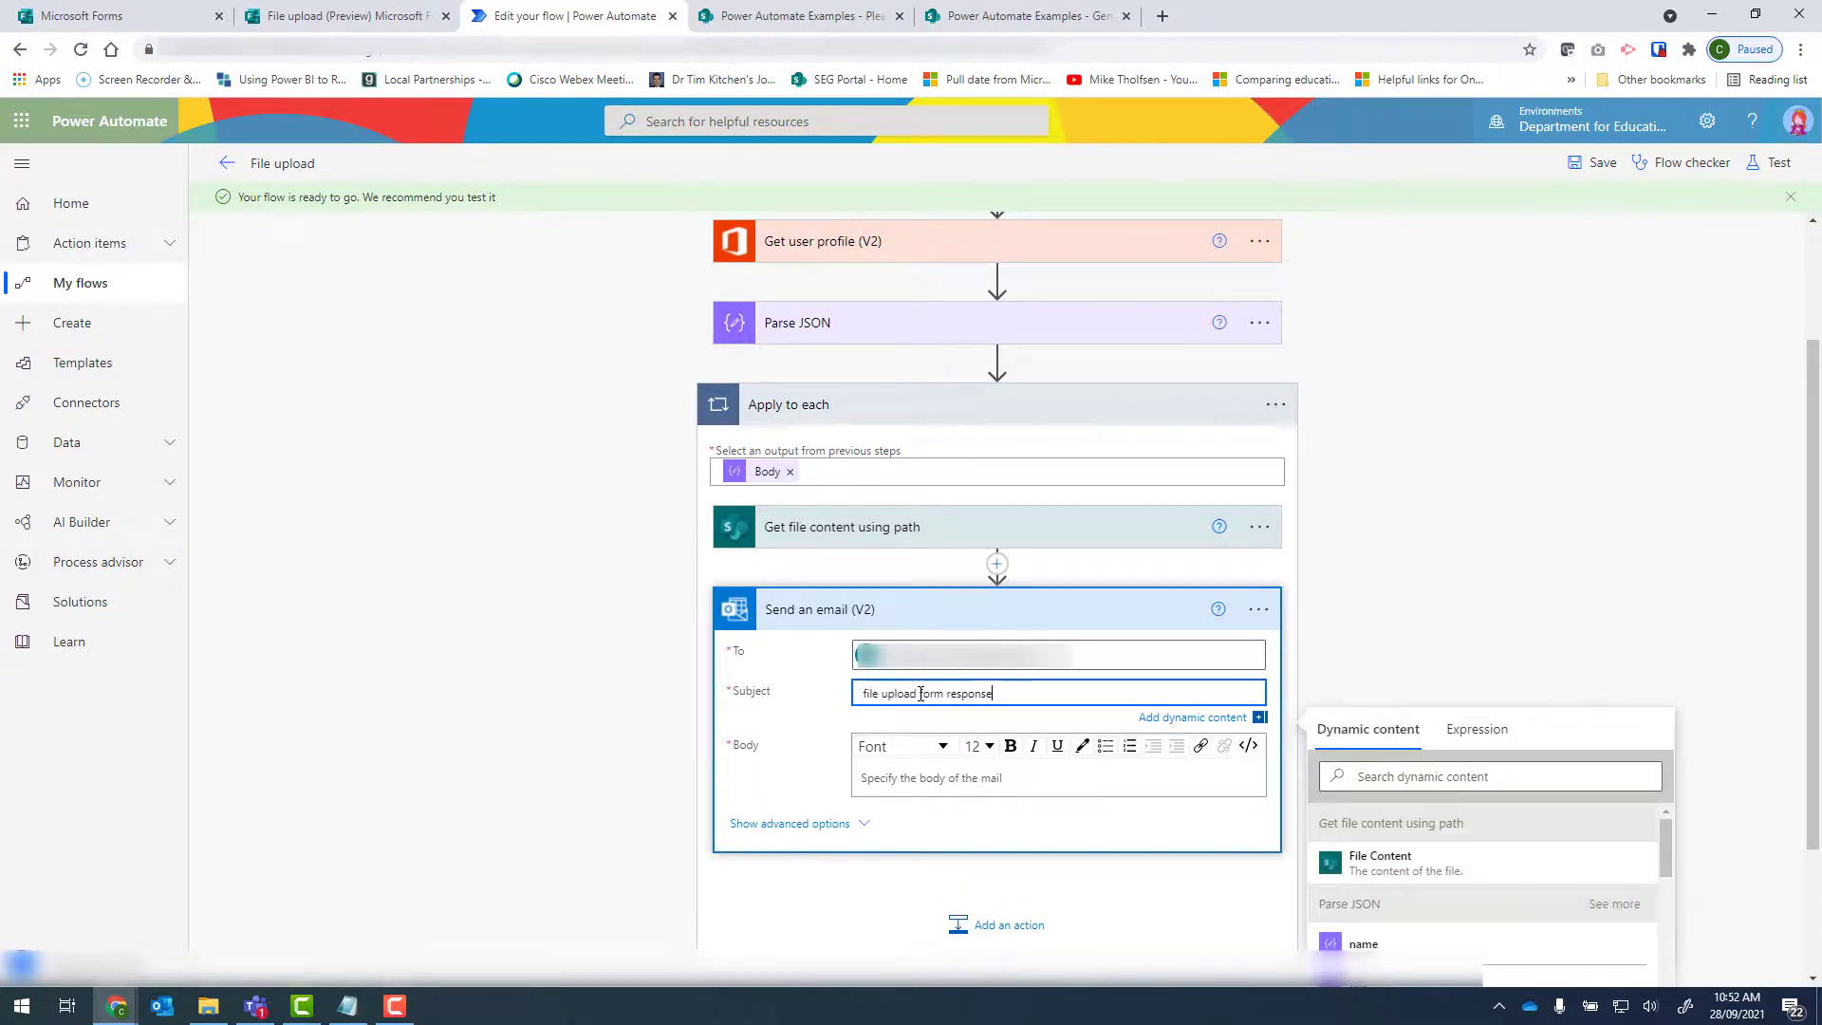
Show the advanced options of Send an email (V2) and set Importance to Normal.
click(776, 834)
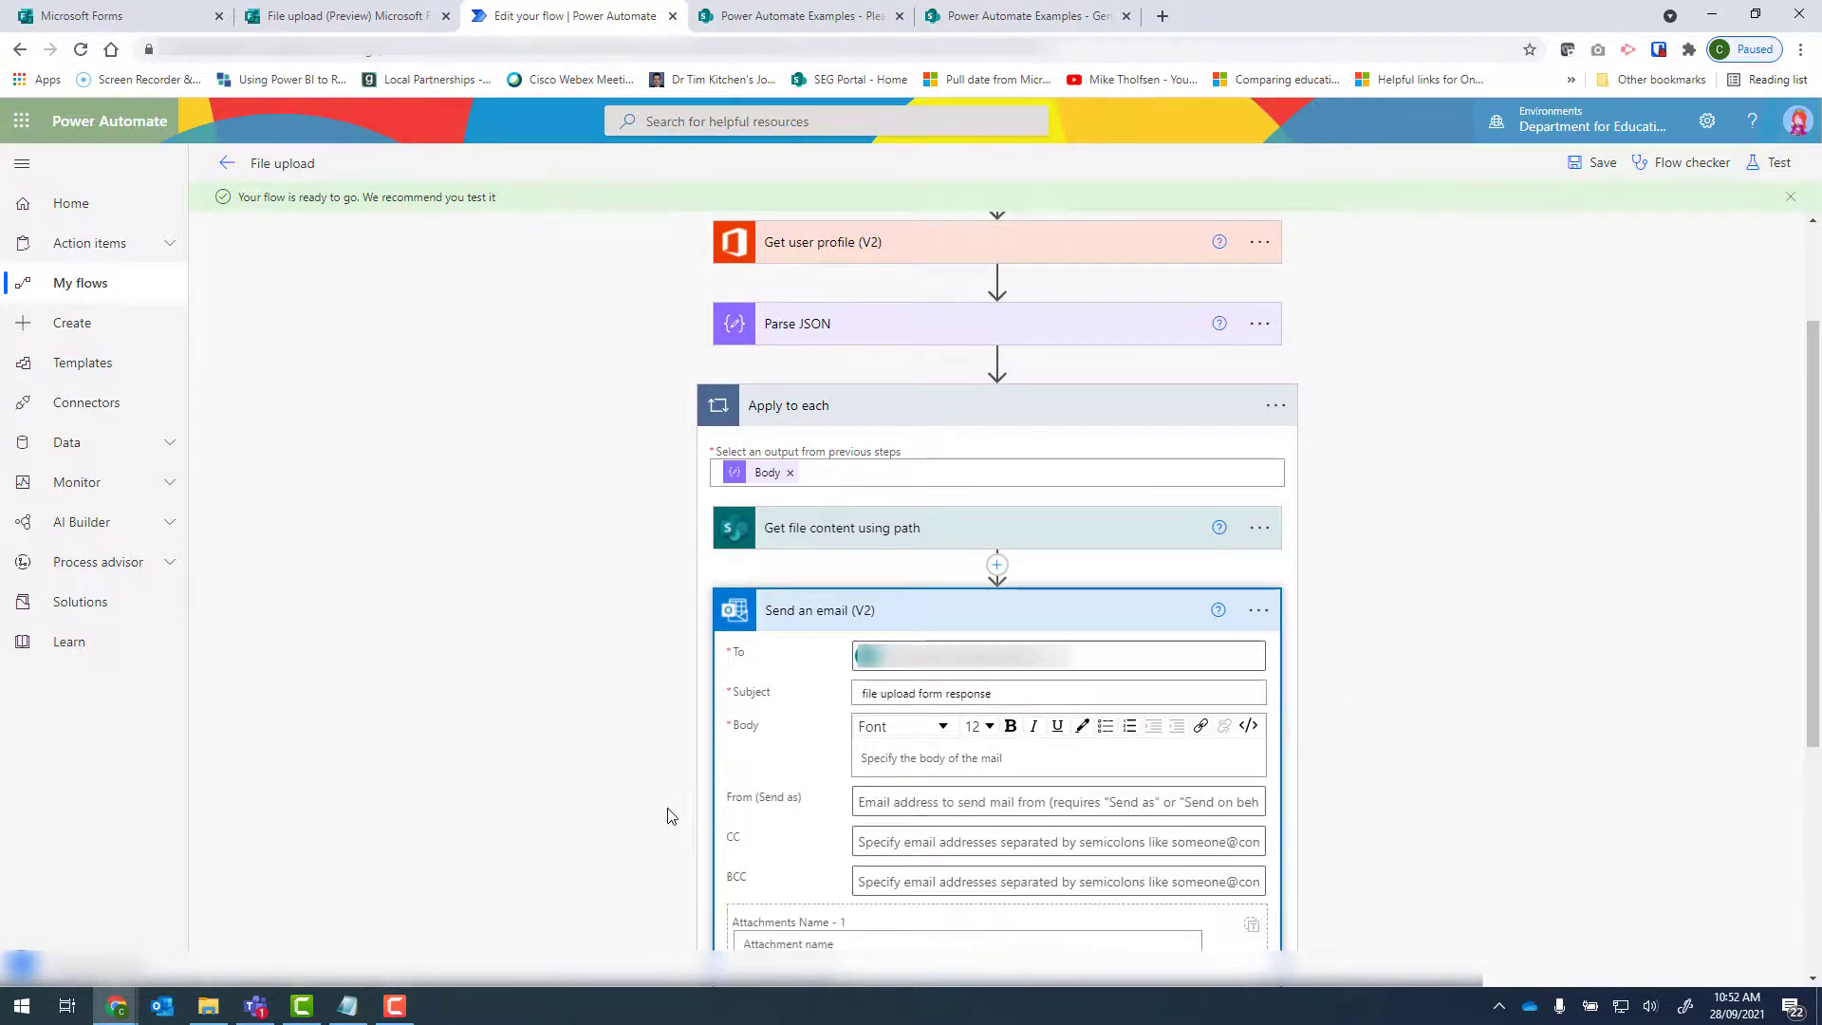
scroll(670, 806, down, 2)
scroll(669, 795, down, 2)
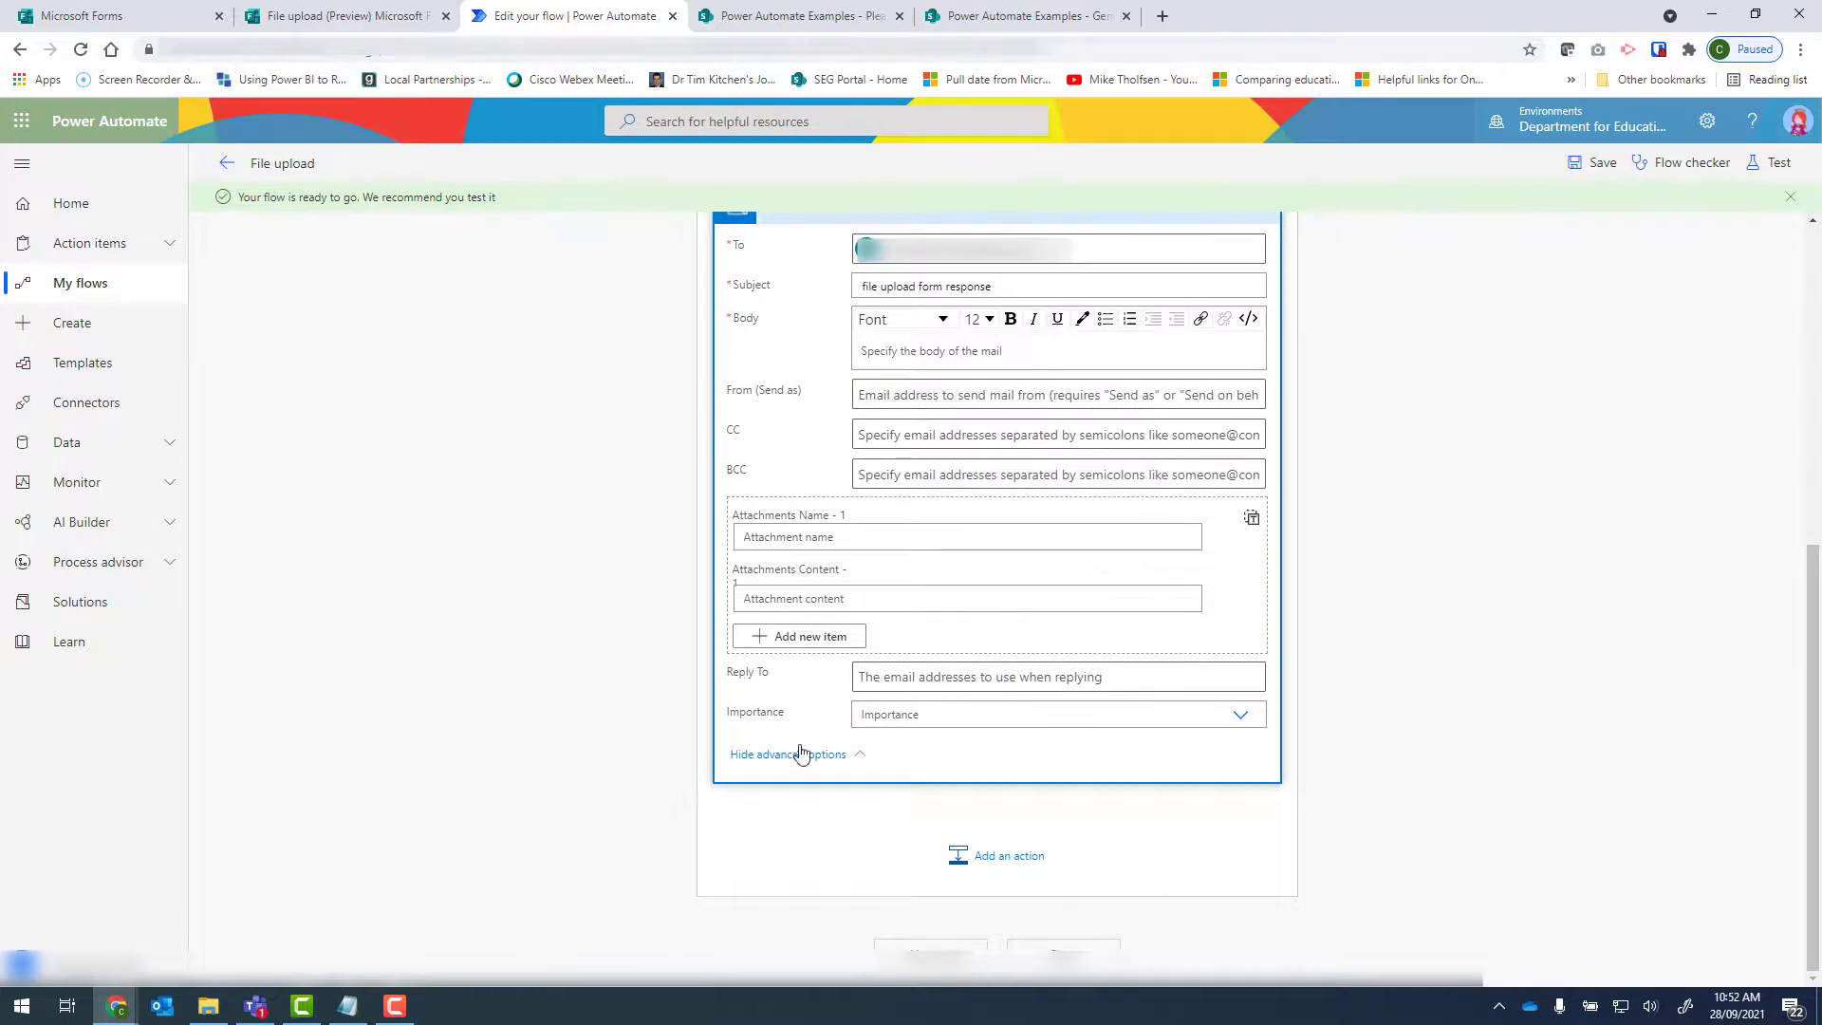
click(1236, 714)
click(909, 772)
Set the email's Attachments Content to File Content from Get file content using path and its Attachments Name to name from Parse JSON.
click(833, 598)
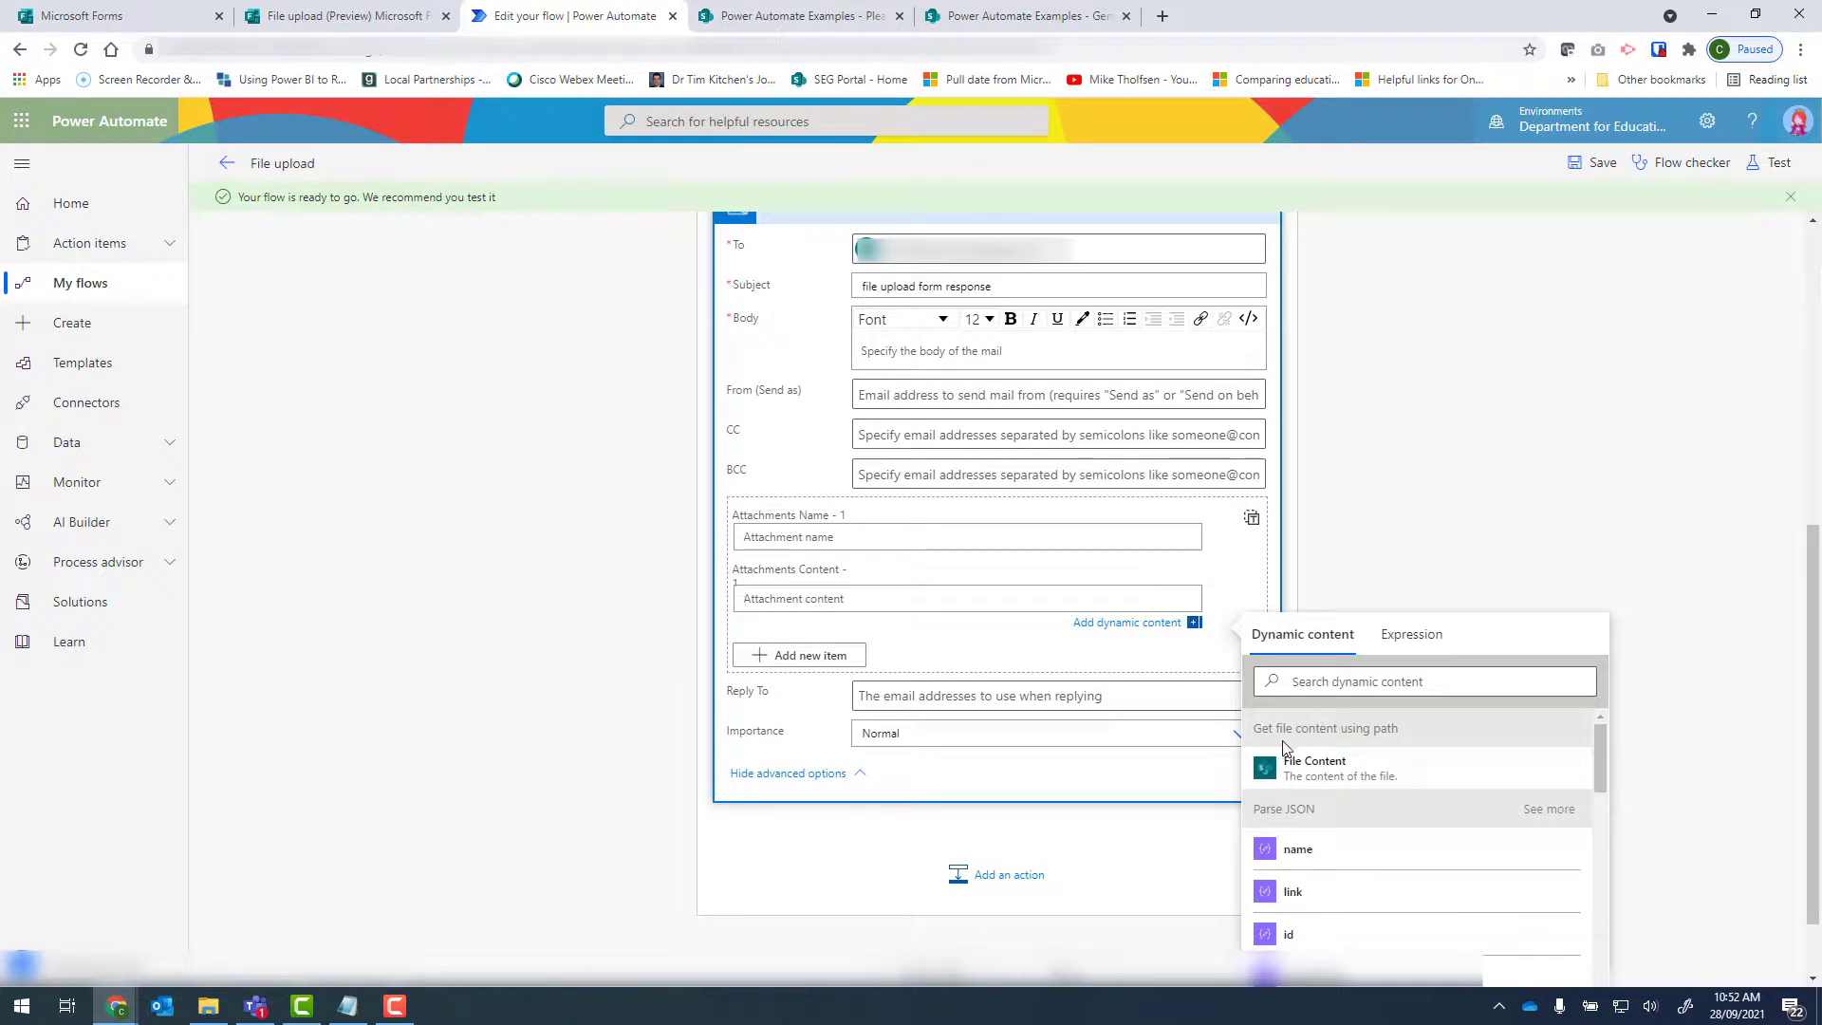
click(1357, 774)
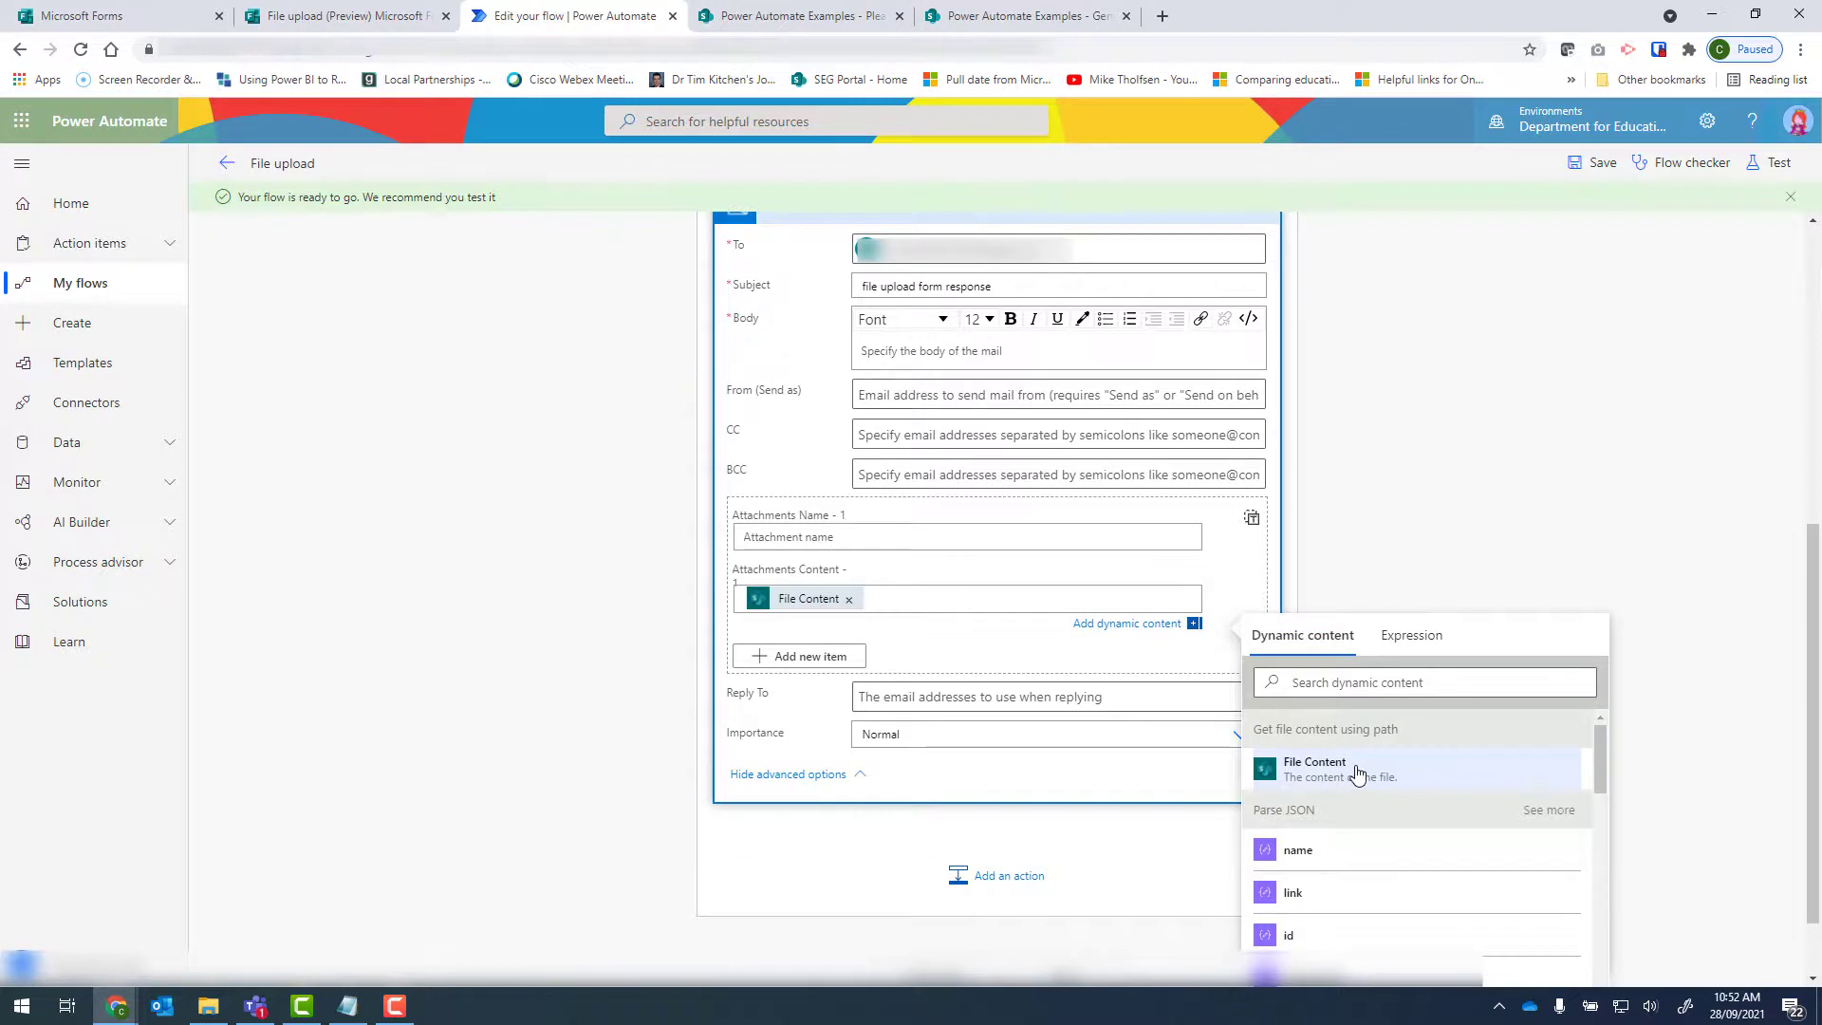
click(822, 539)
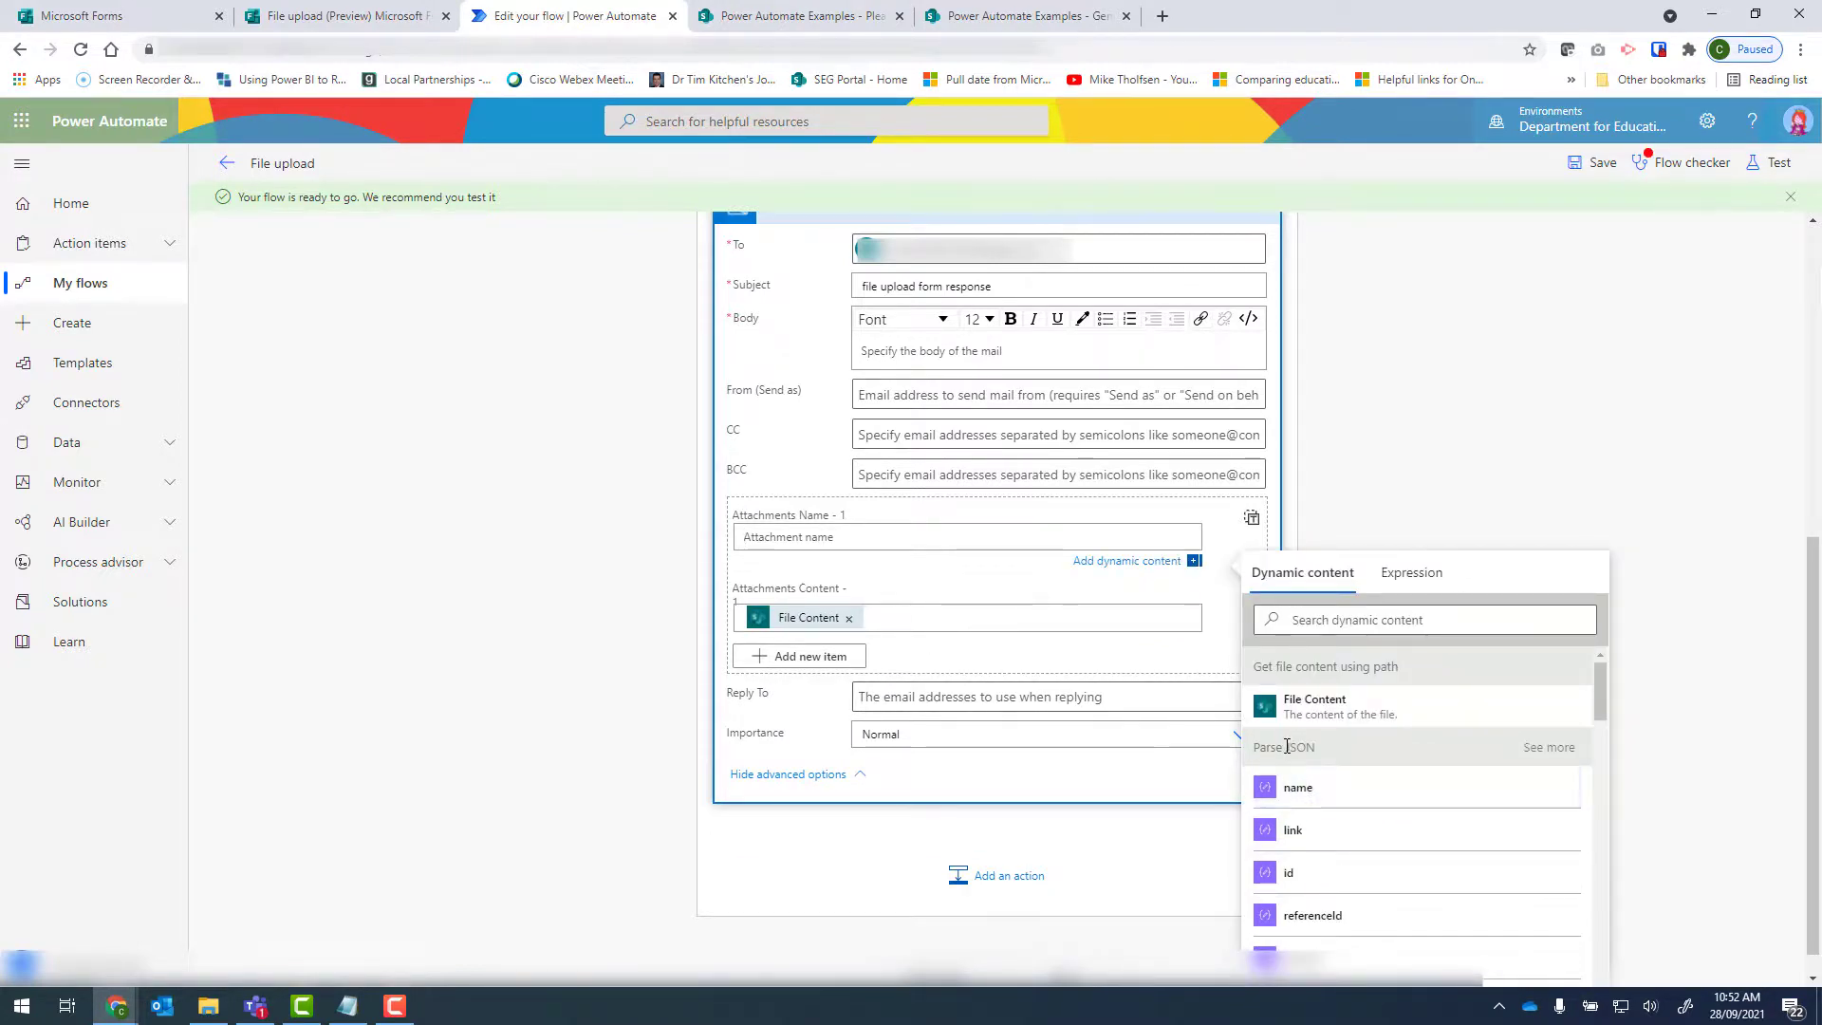
click(1314, 799)
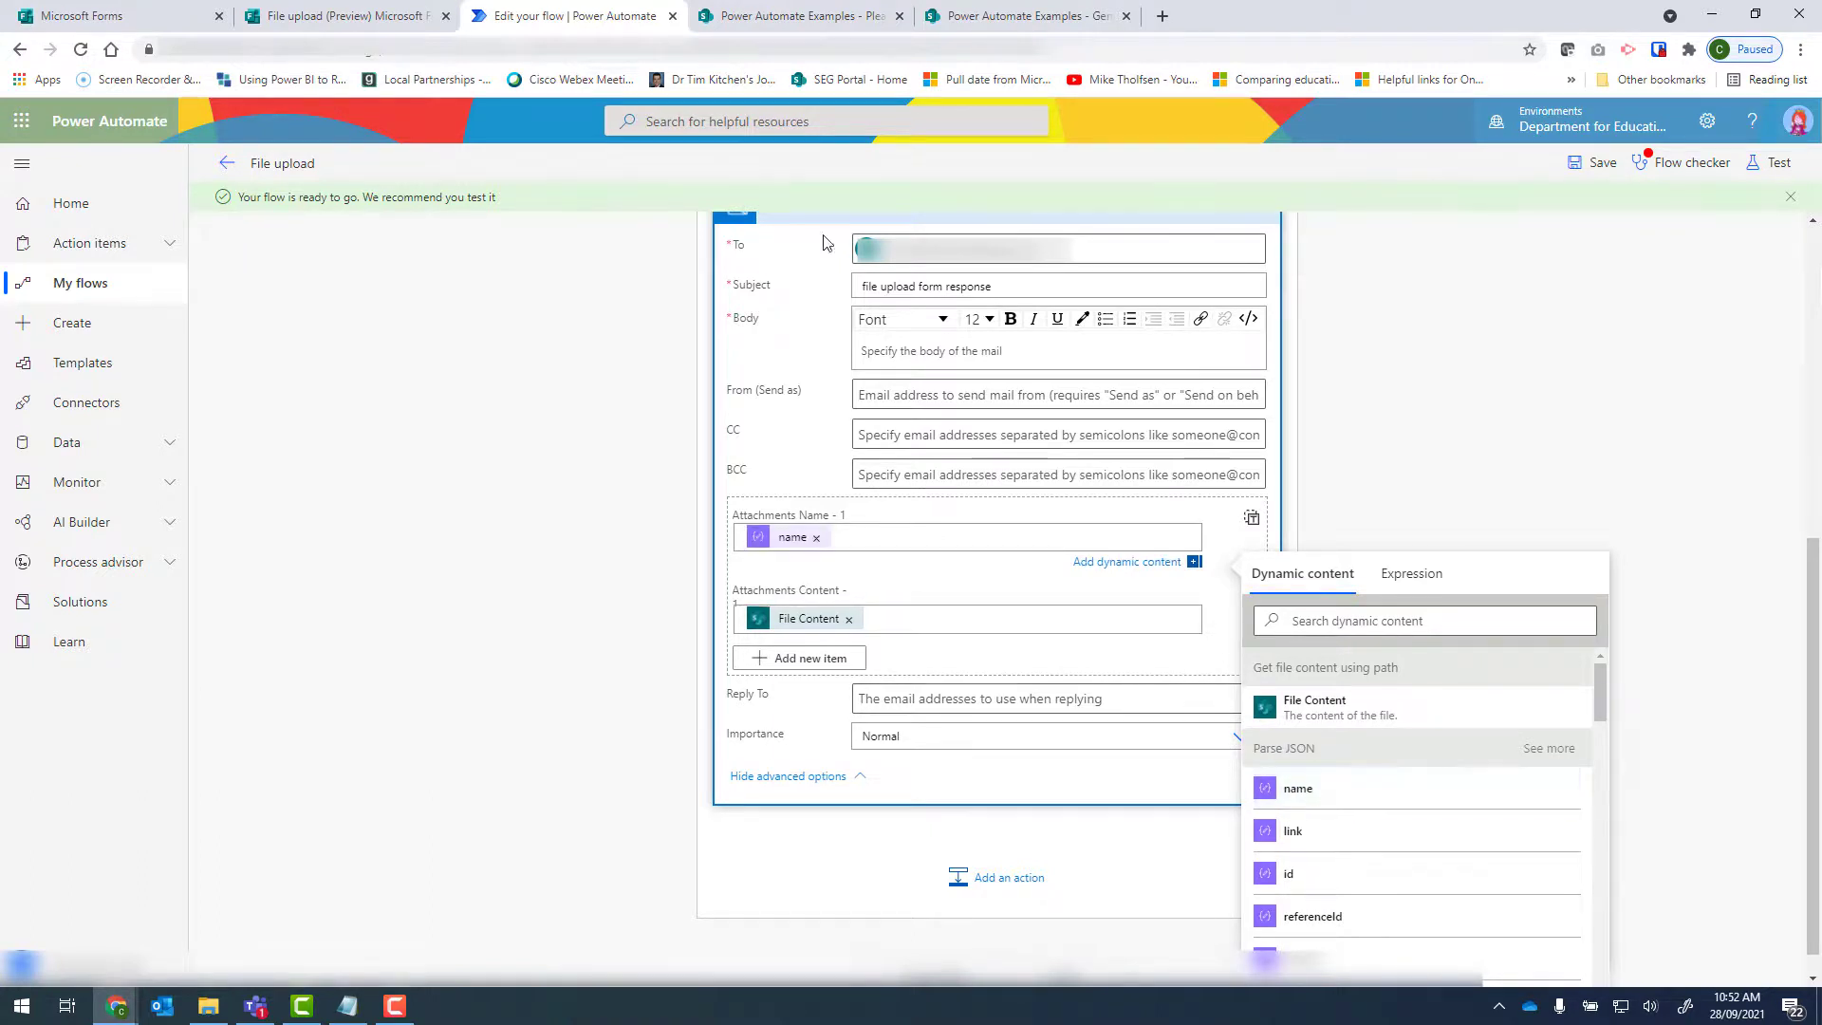
Enter "this is our form upload" as the email body and save the flow.
click(888, 353)
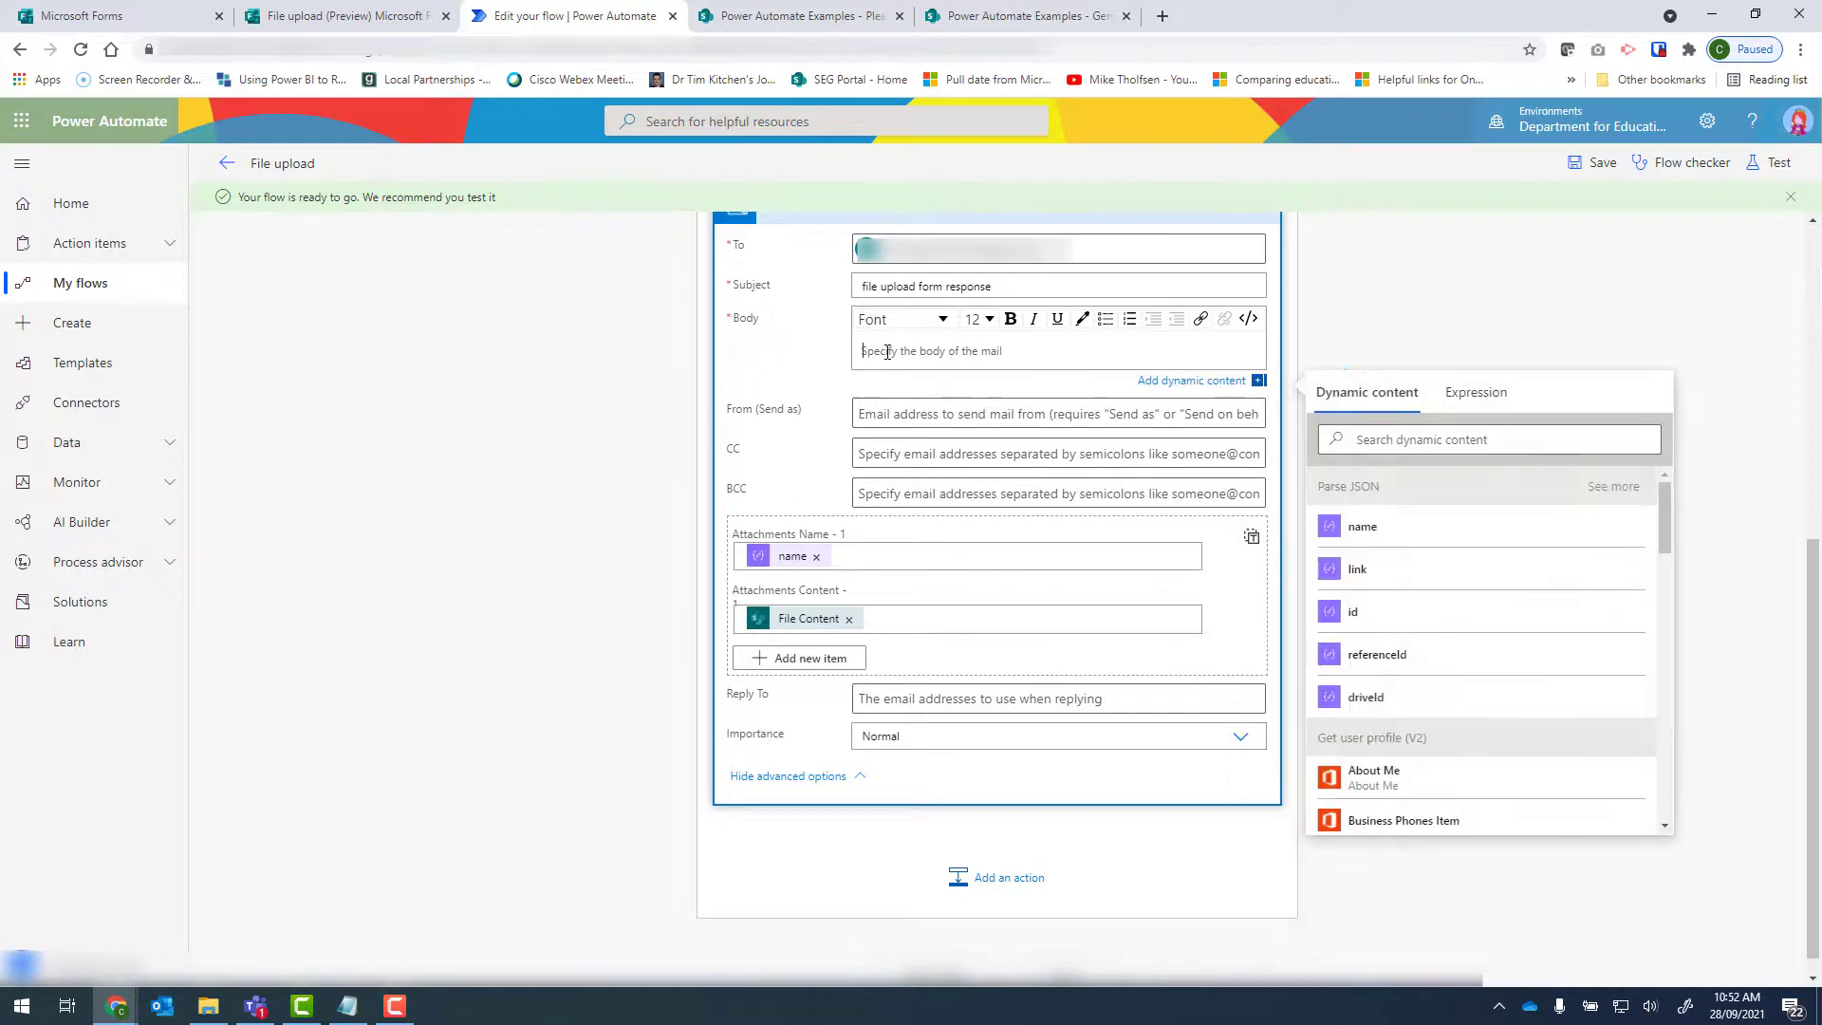
text(this is our form upload)
click(1074, 974)
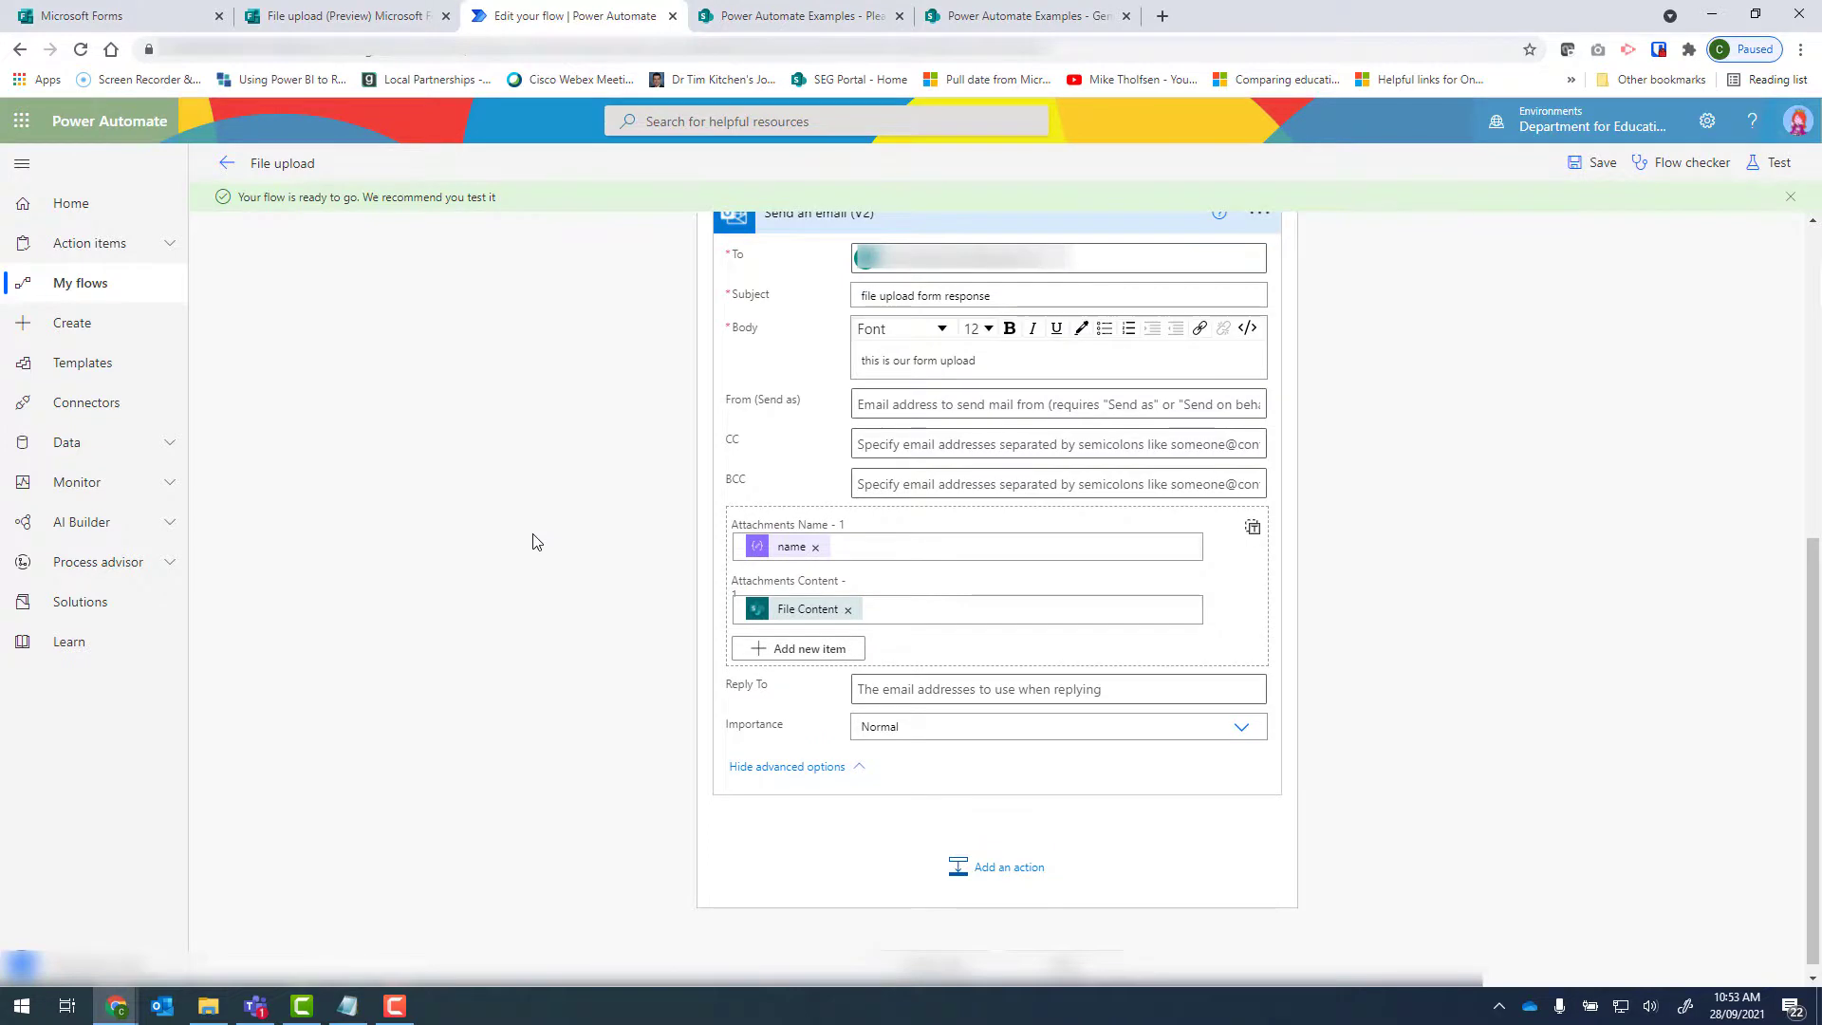
Test the flow automatically with the successful trigger from 8 minutes ago, and select the Word attachment in the "file upload form response" email in Outlook.
click(1771, 165)
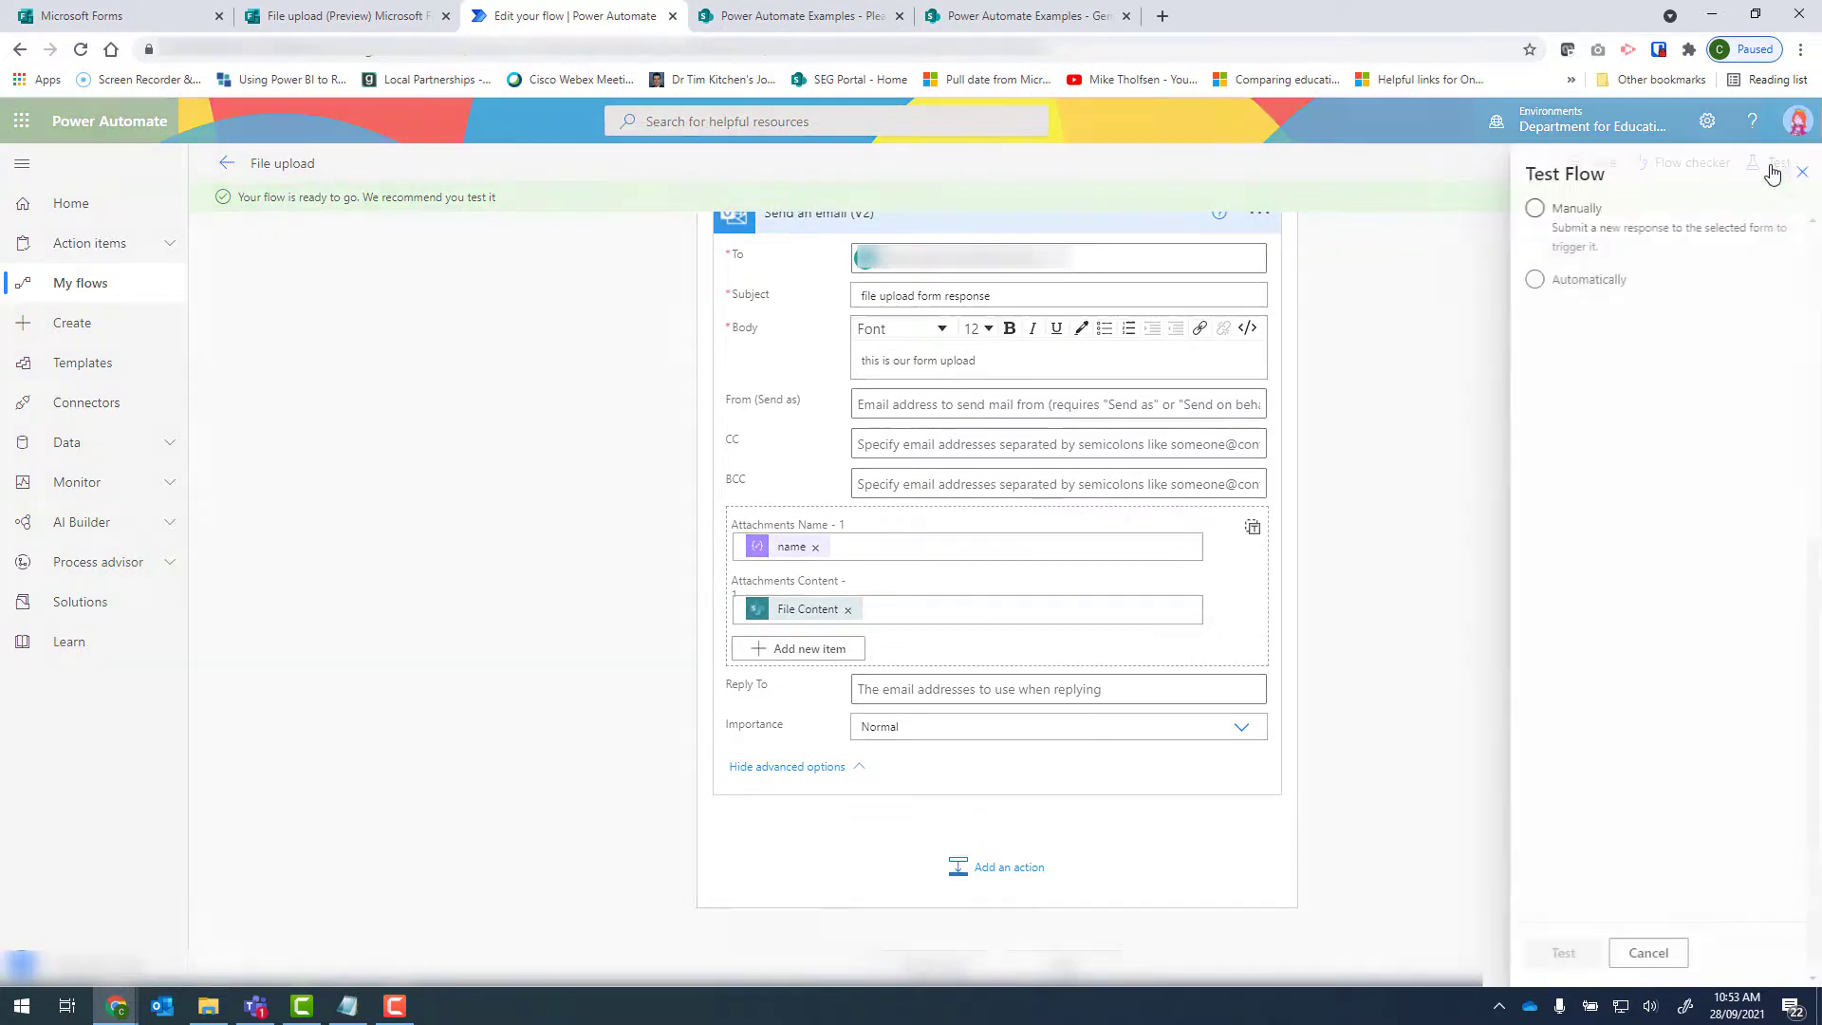
click(1525, 281)
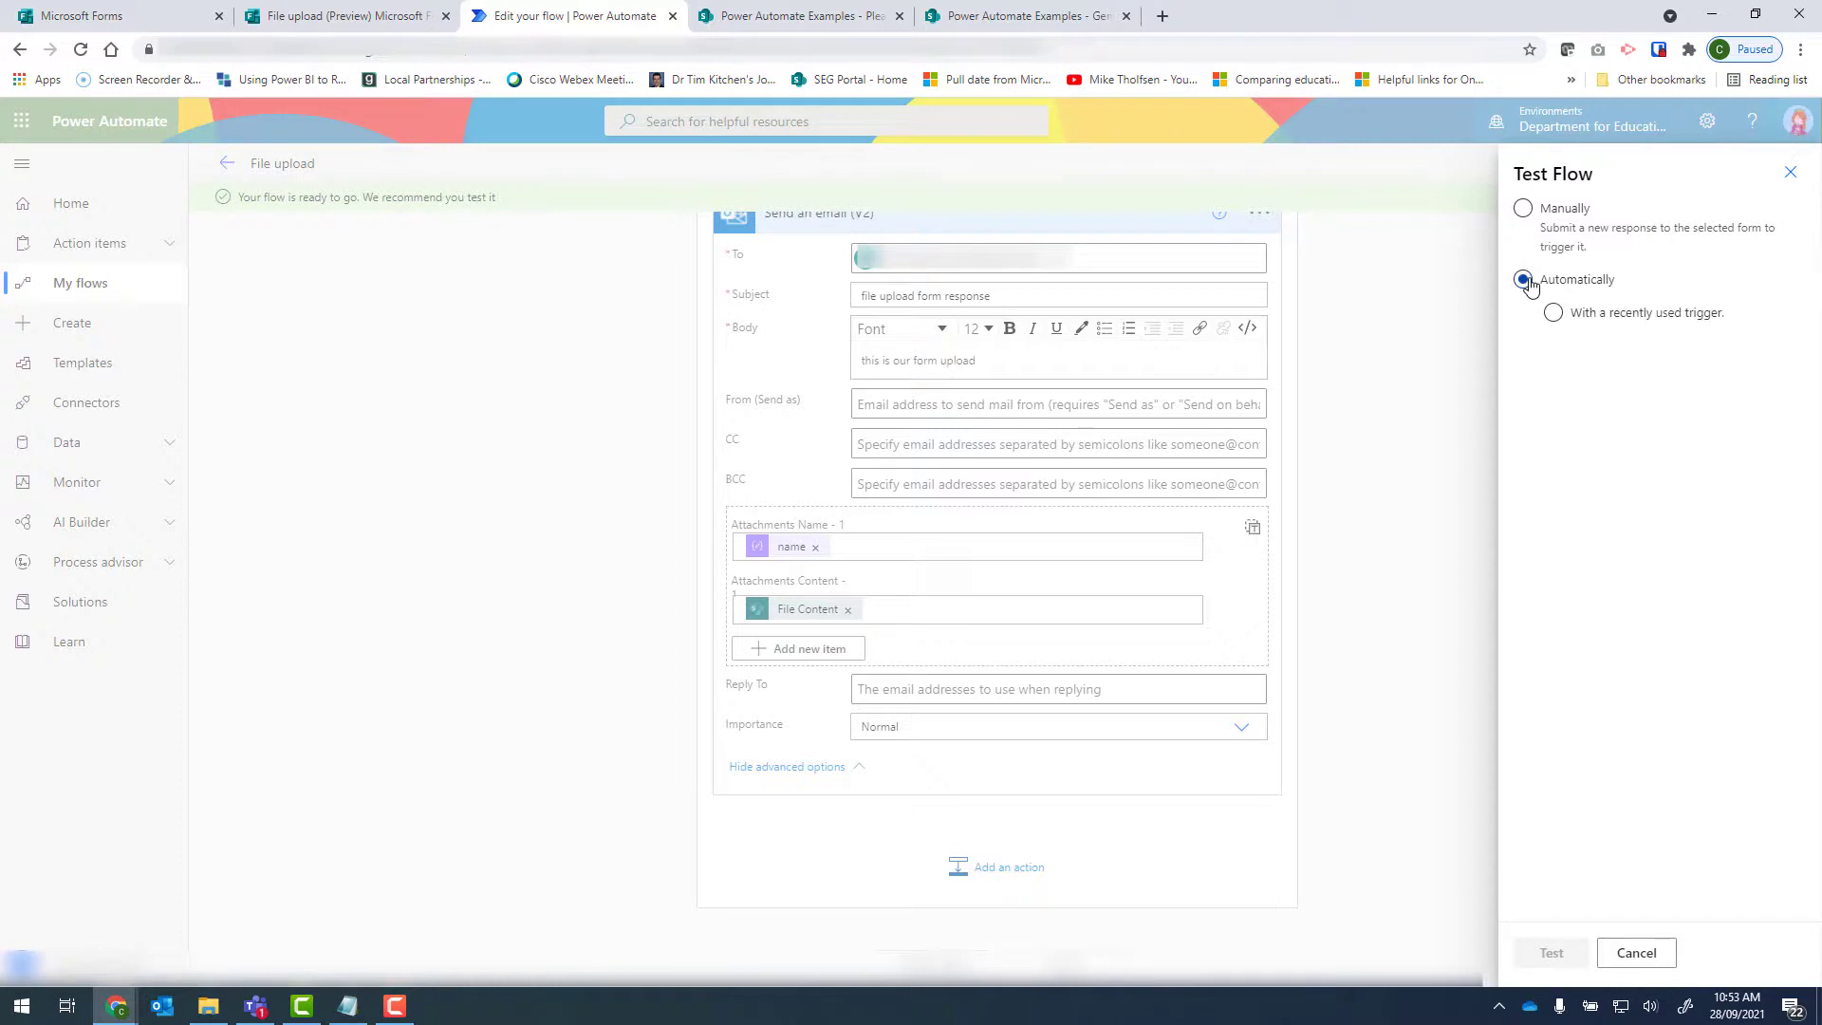
click(1580, 322)
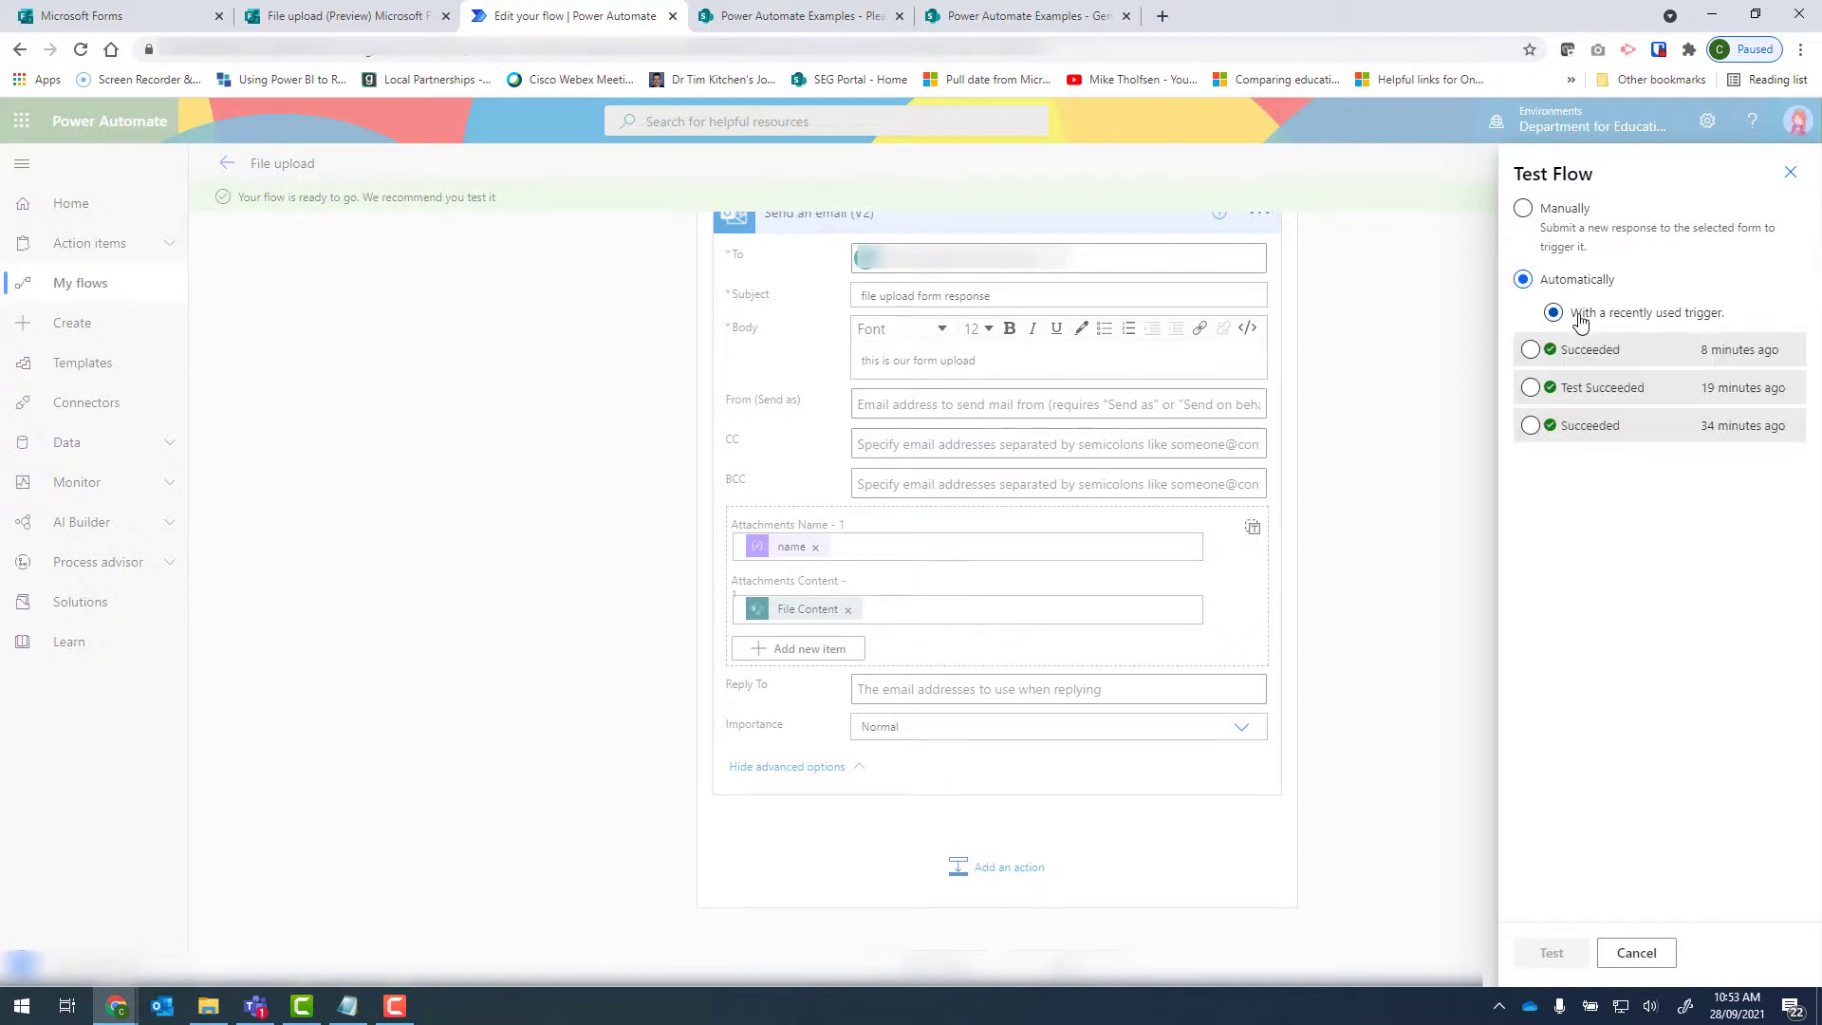
click(1531, 350)
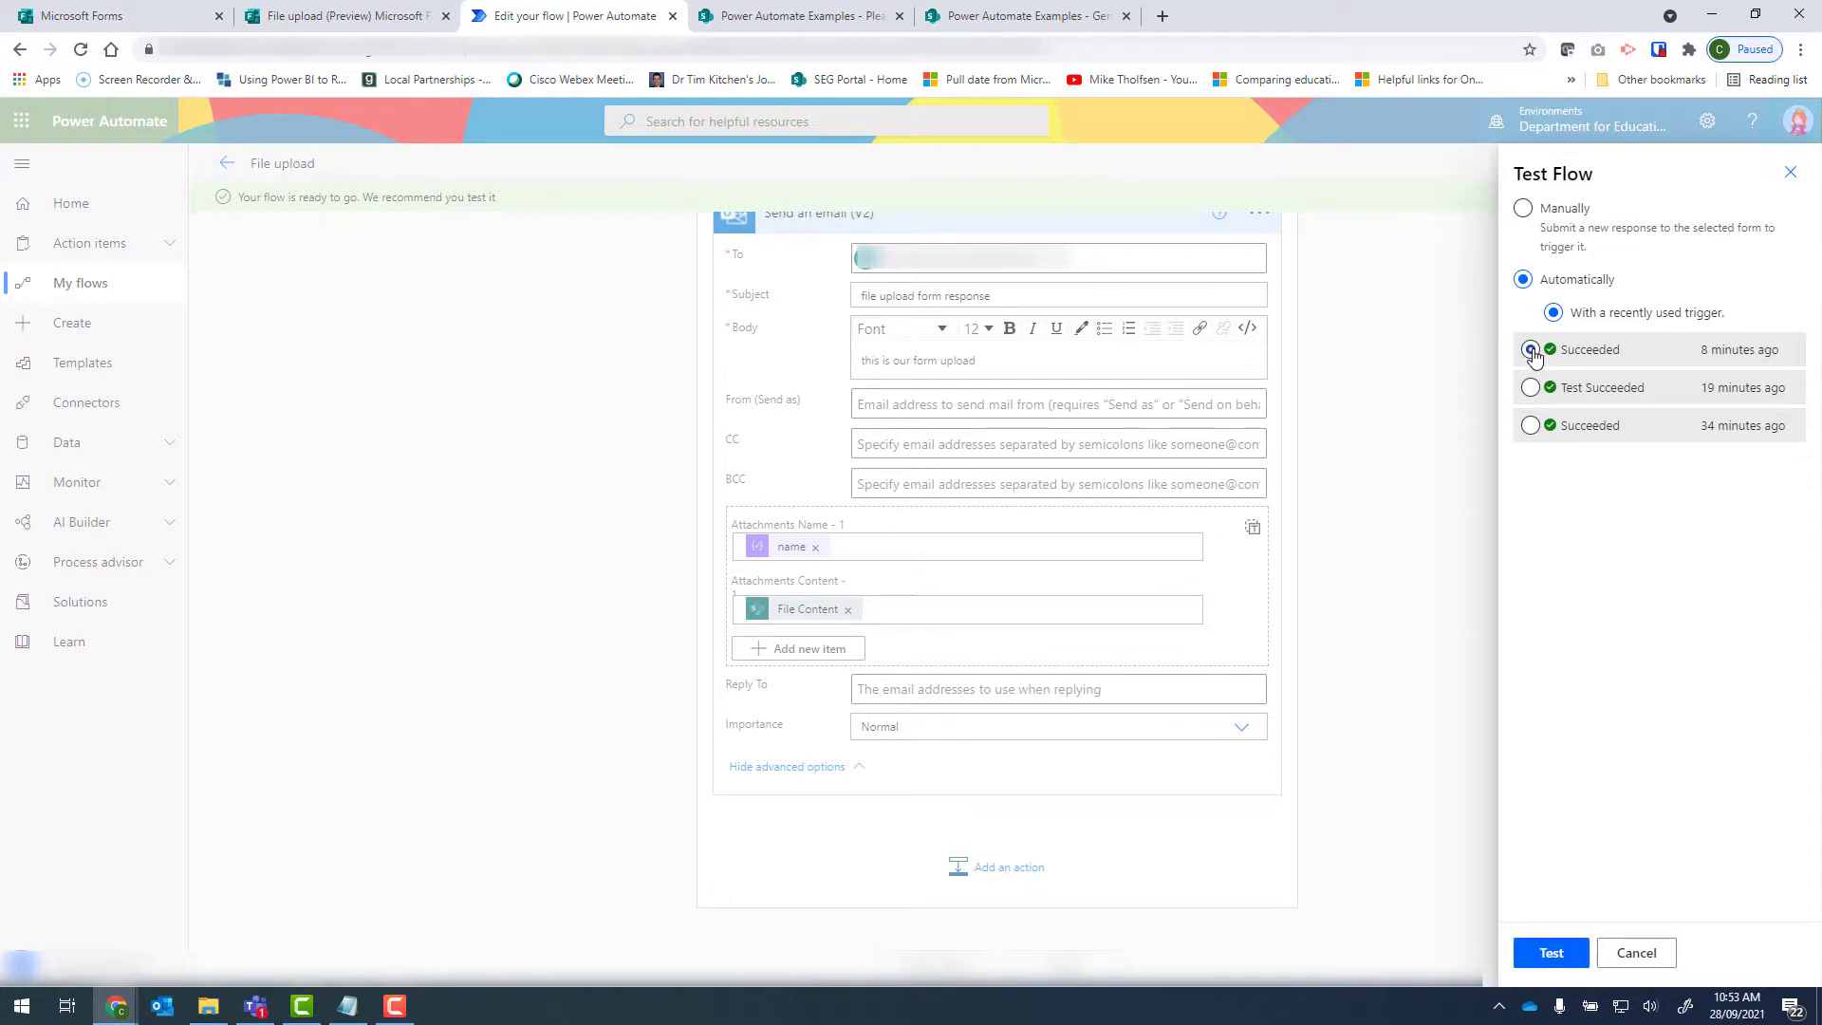
click(1566, 960)
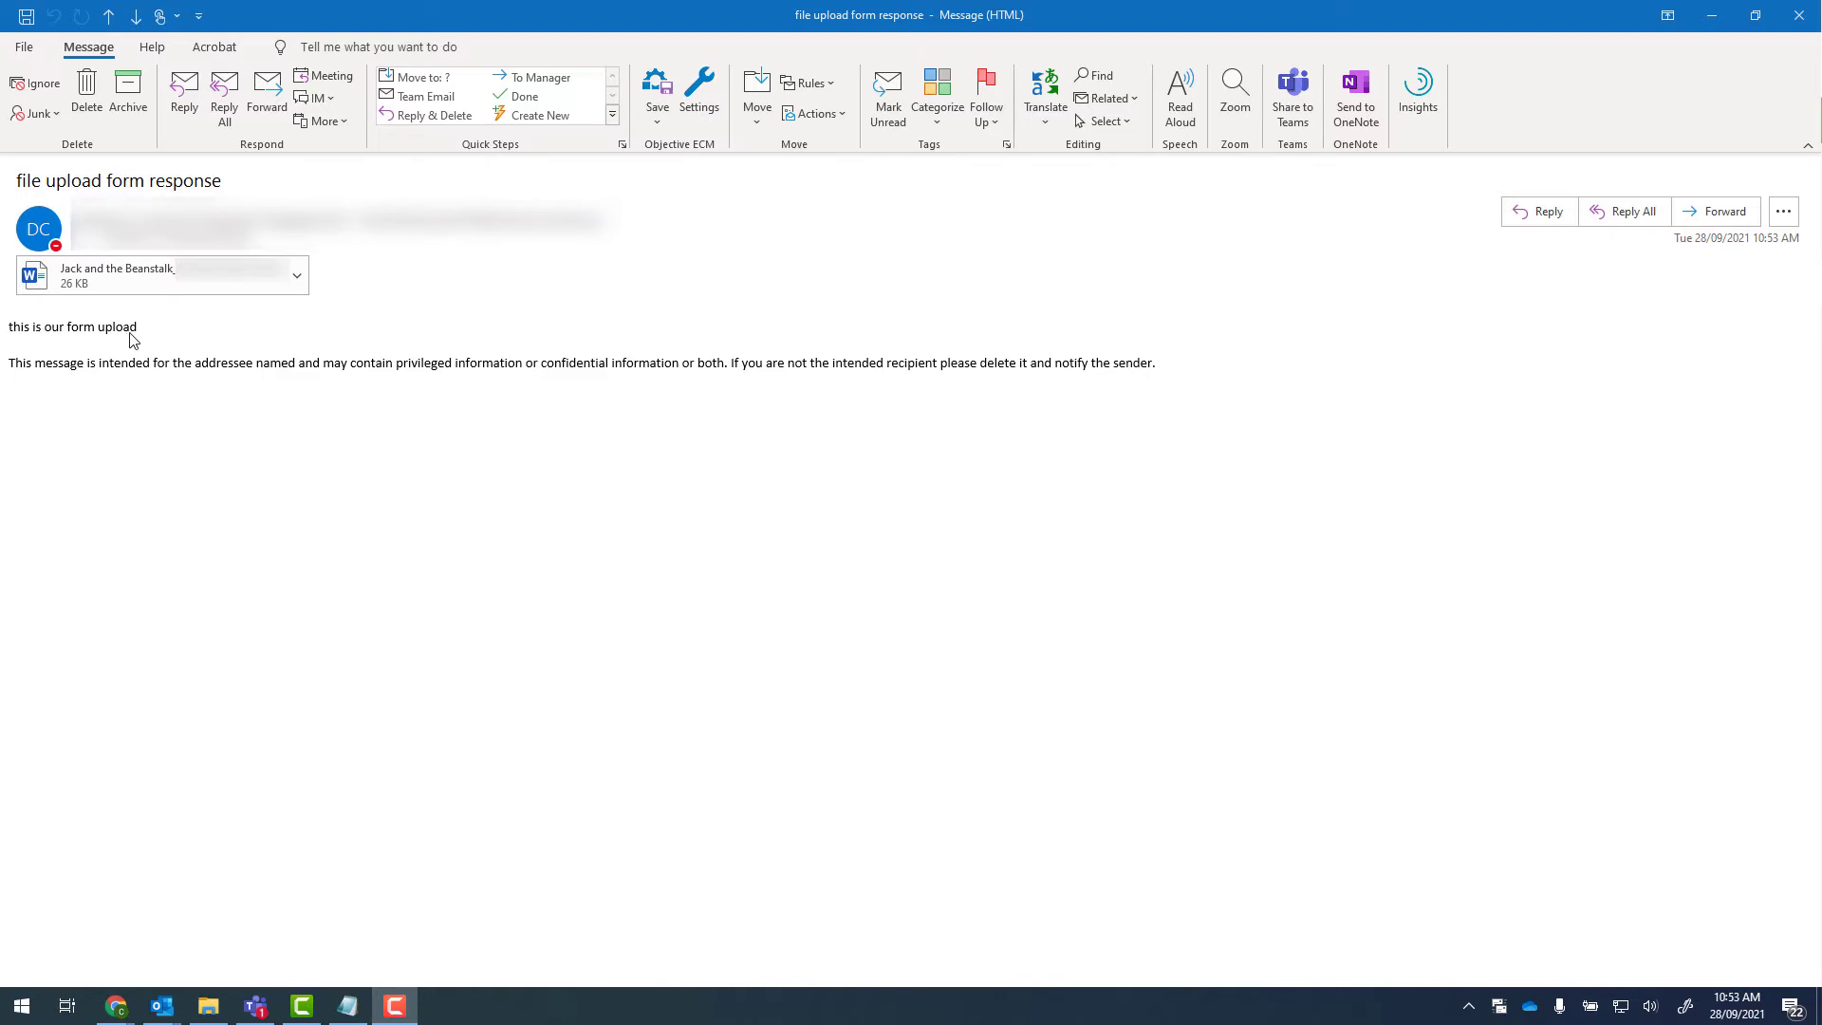
click(93, 277)
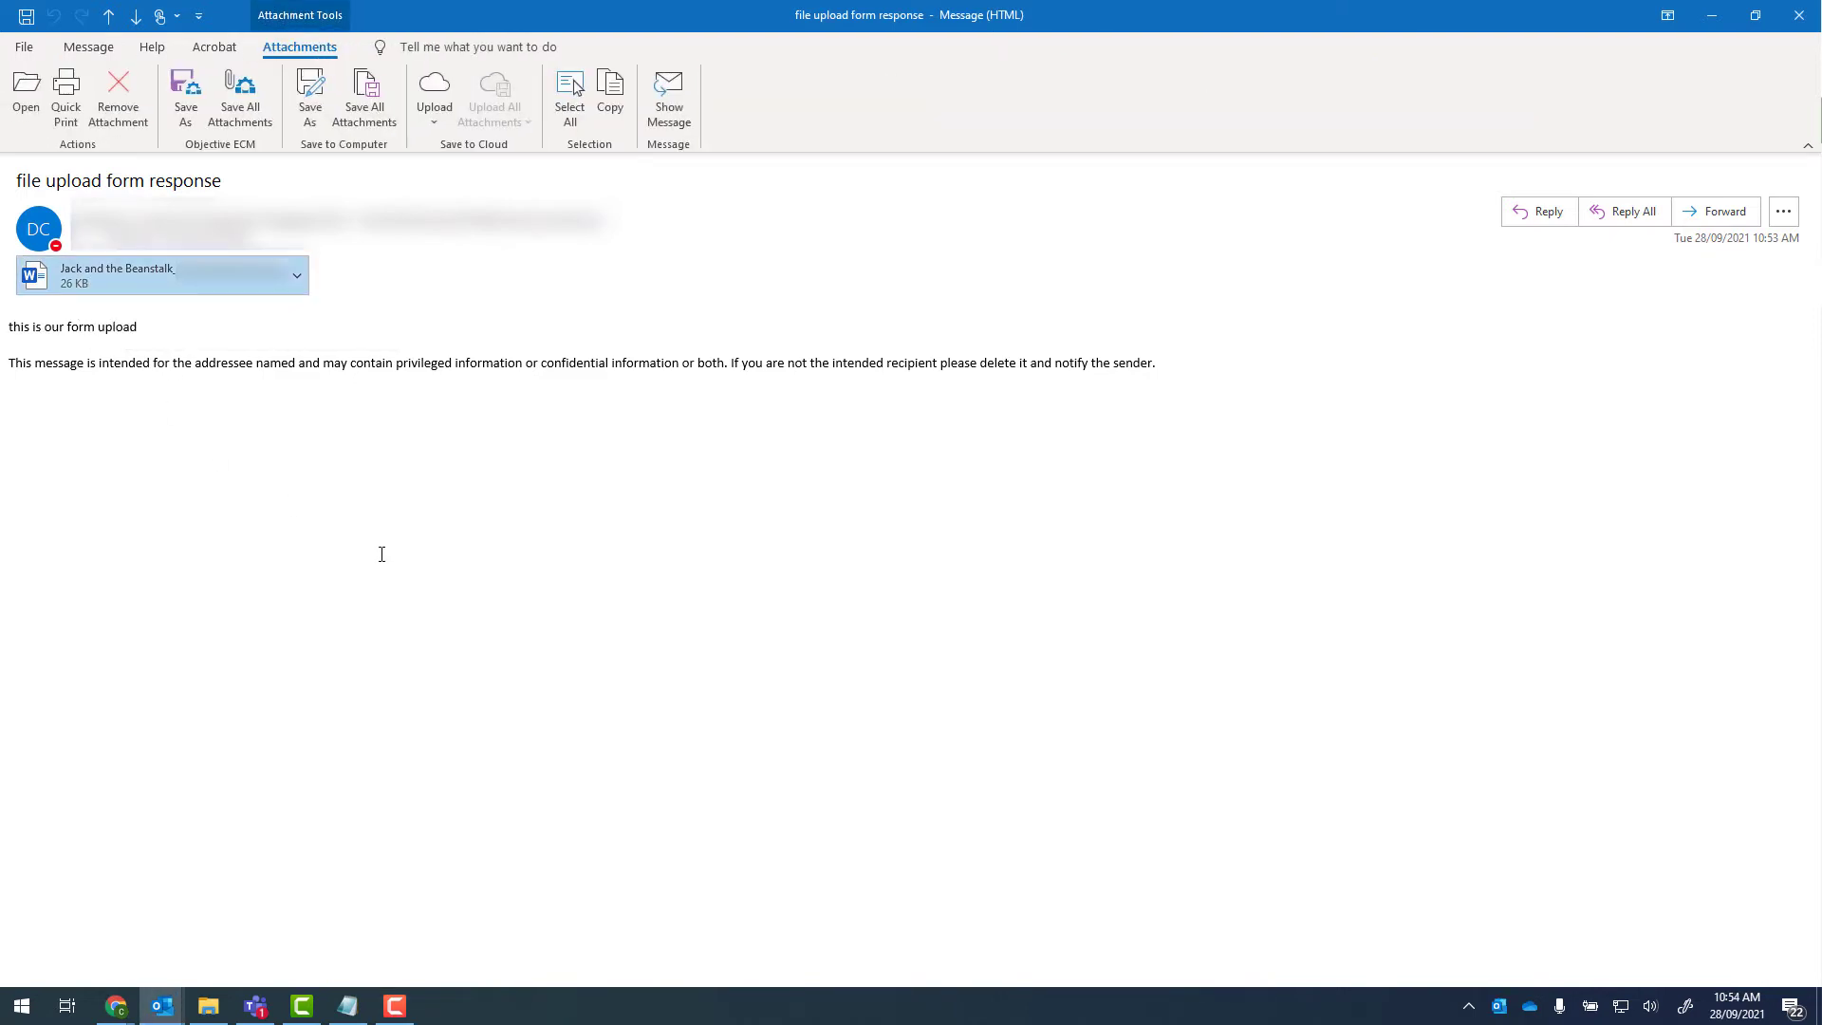